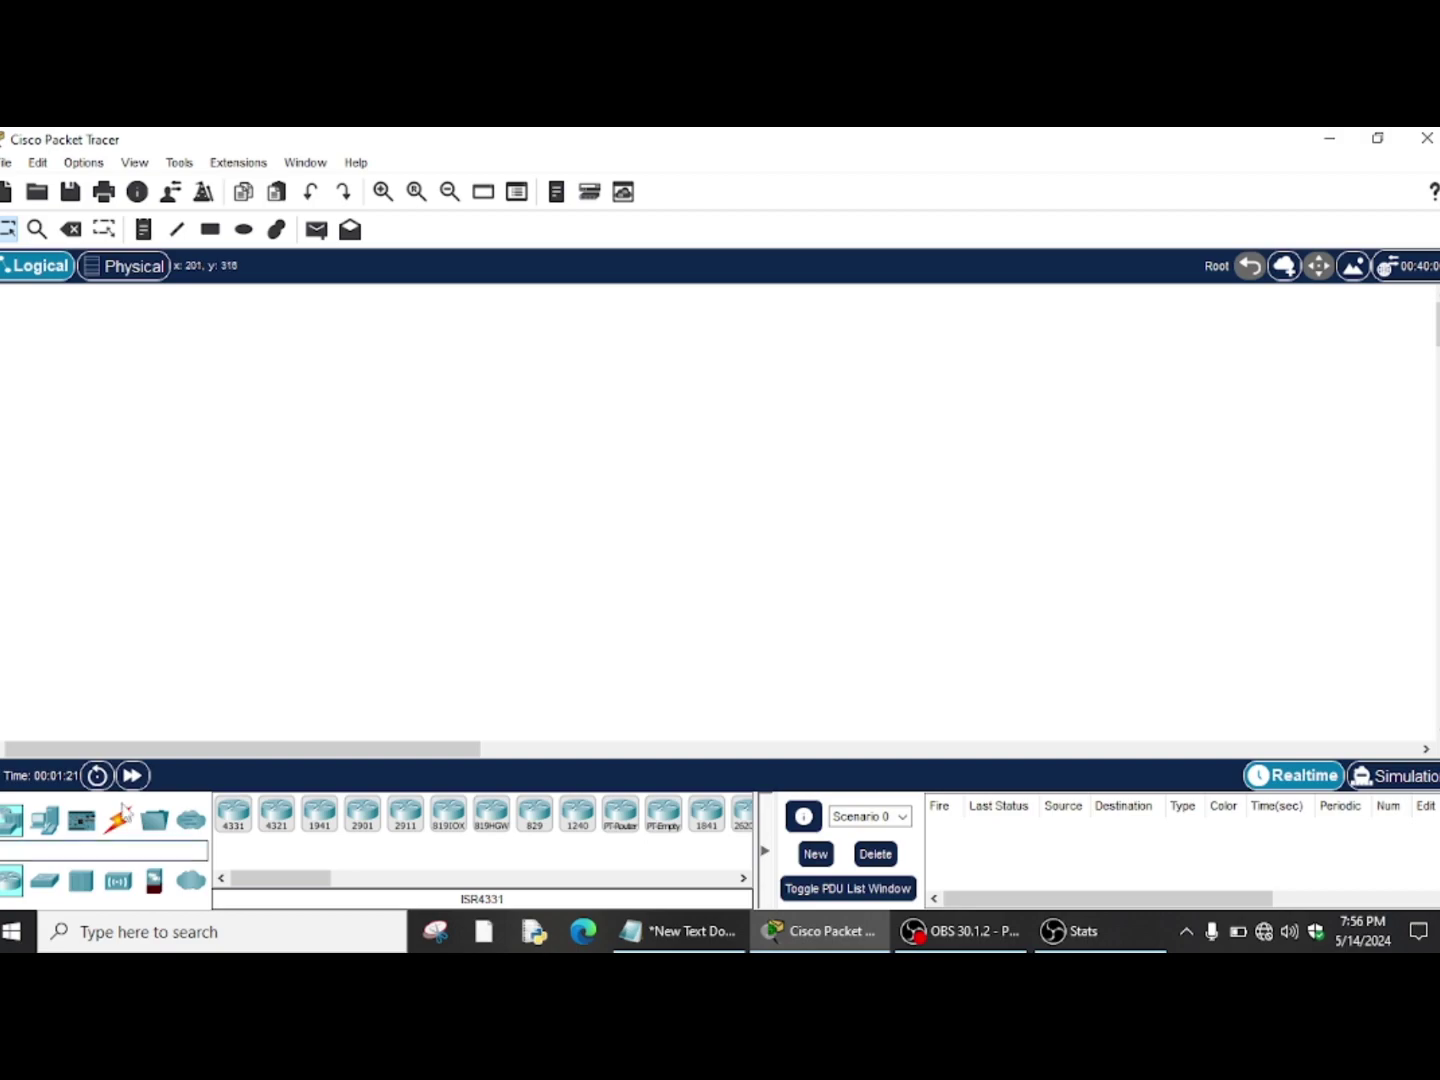
Place two 2960-24TT switches side by side in the workspace, moving the second one level with the first
left_click_drag(42, 898, 205, 499)
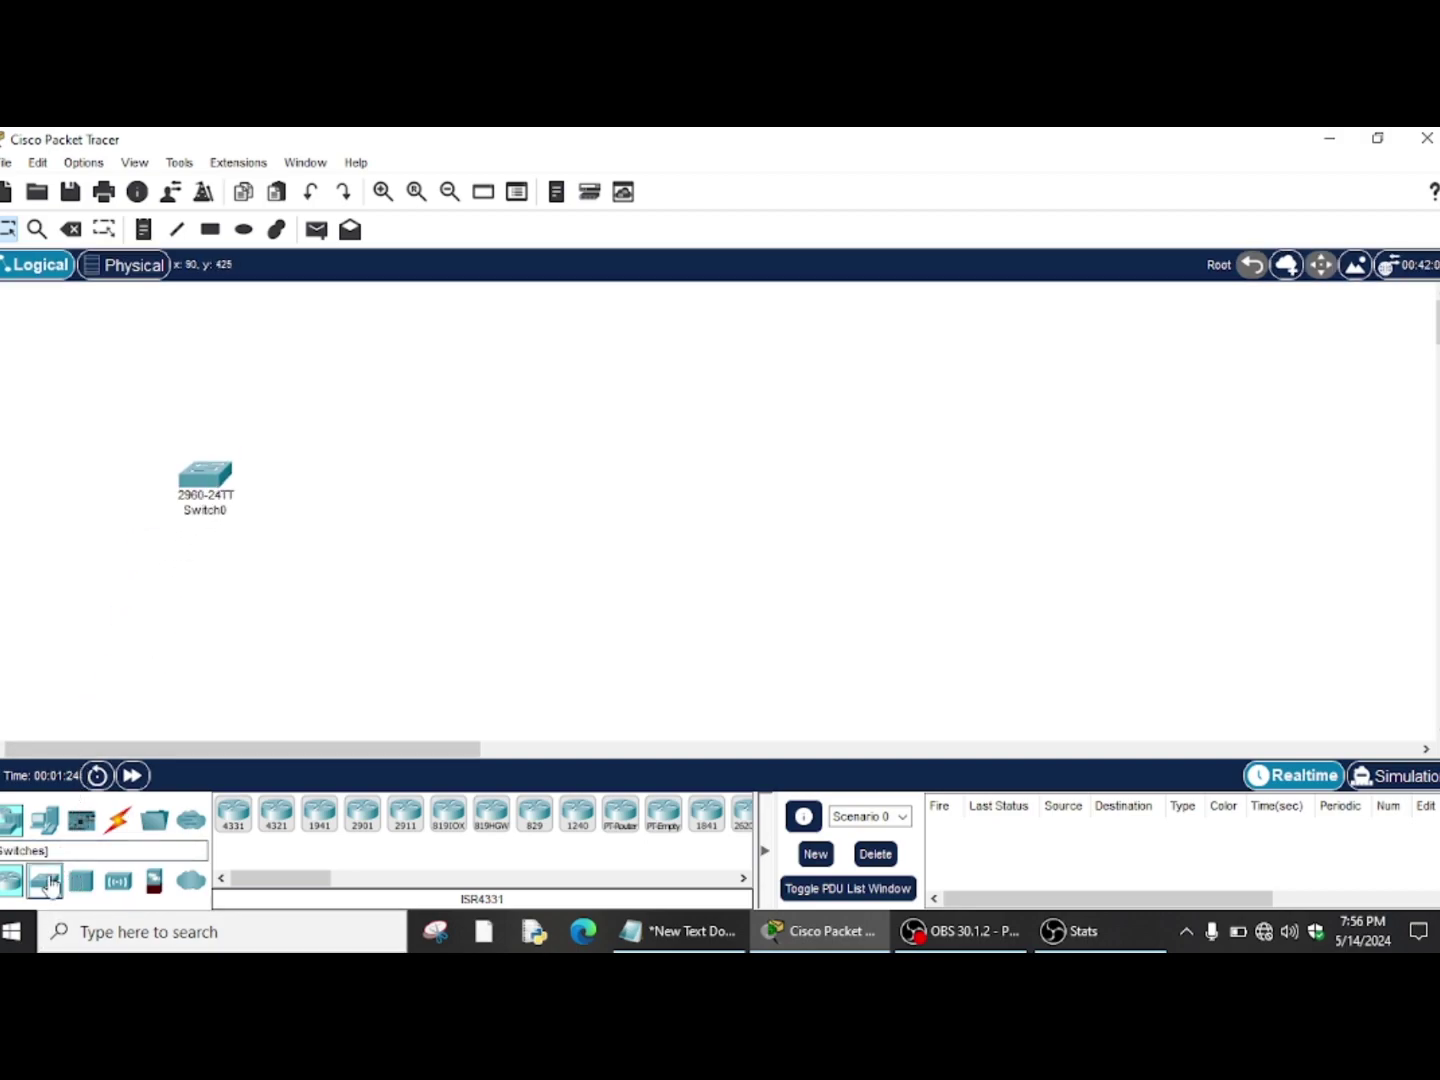
left_click_drag(43, 882, 537, 500)
left_click_drag(537, 501, 298, 362)
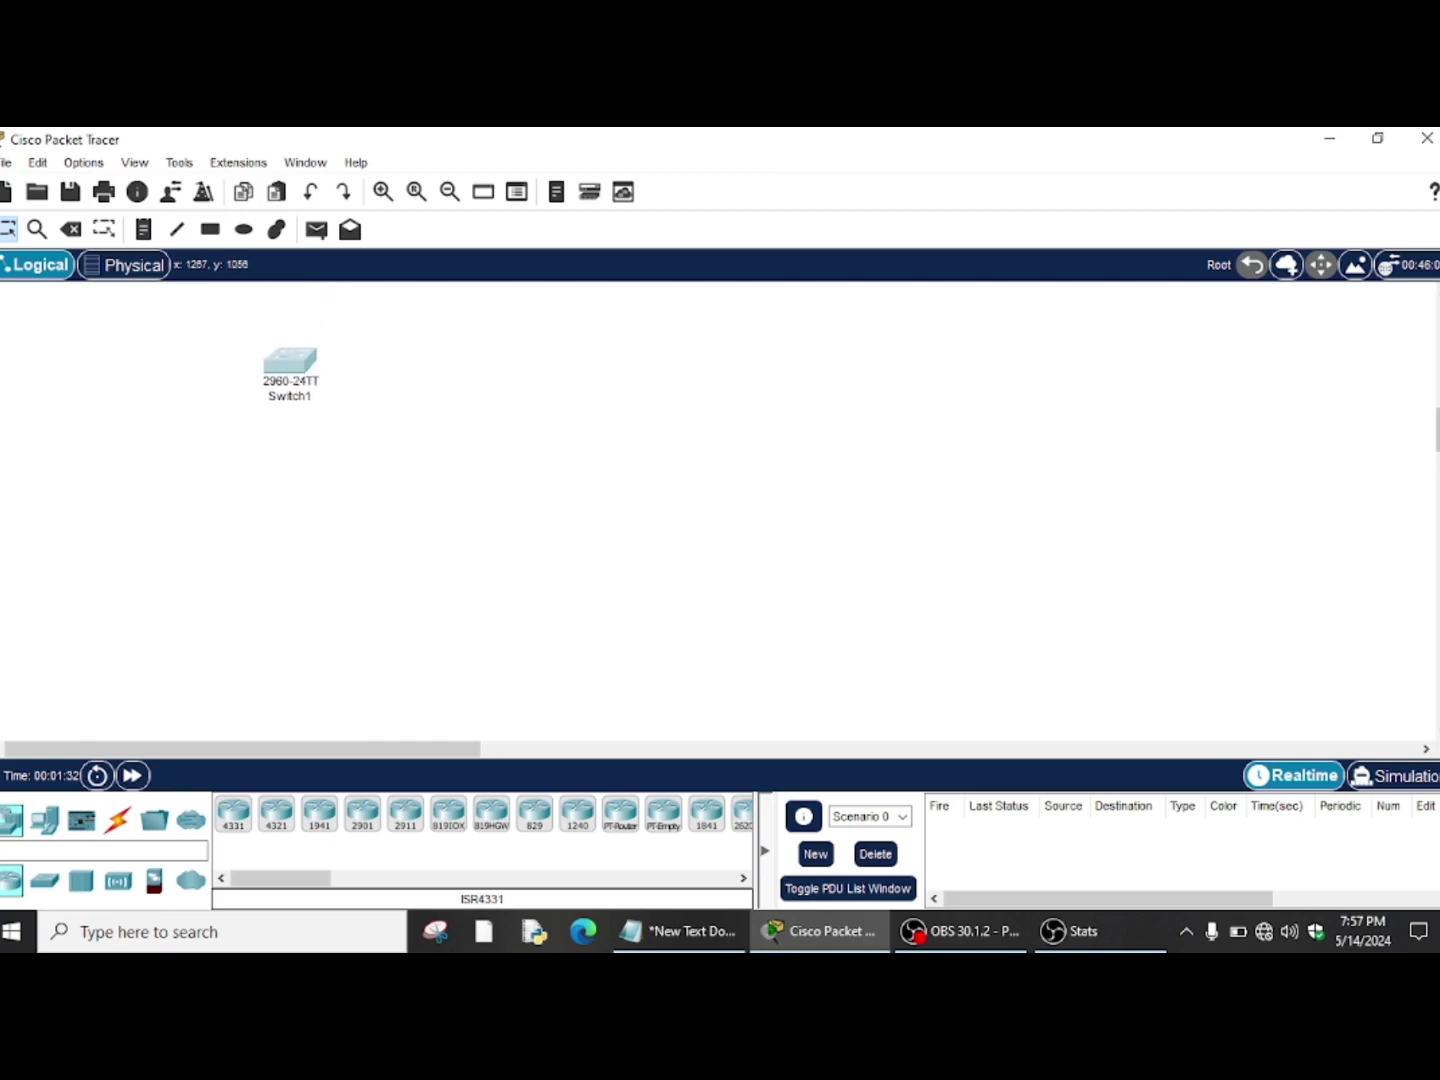
left_click_drag(1438, 430, 1400, 424)
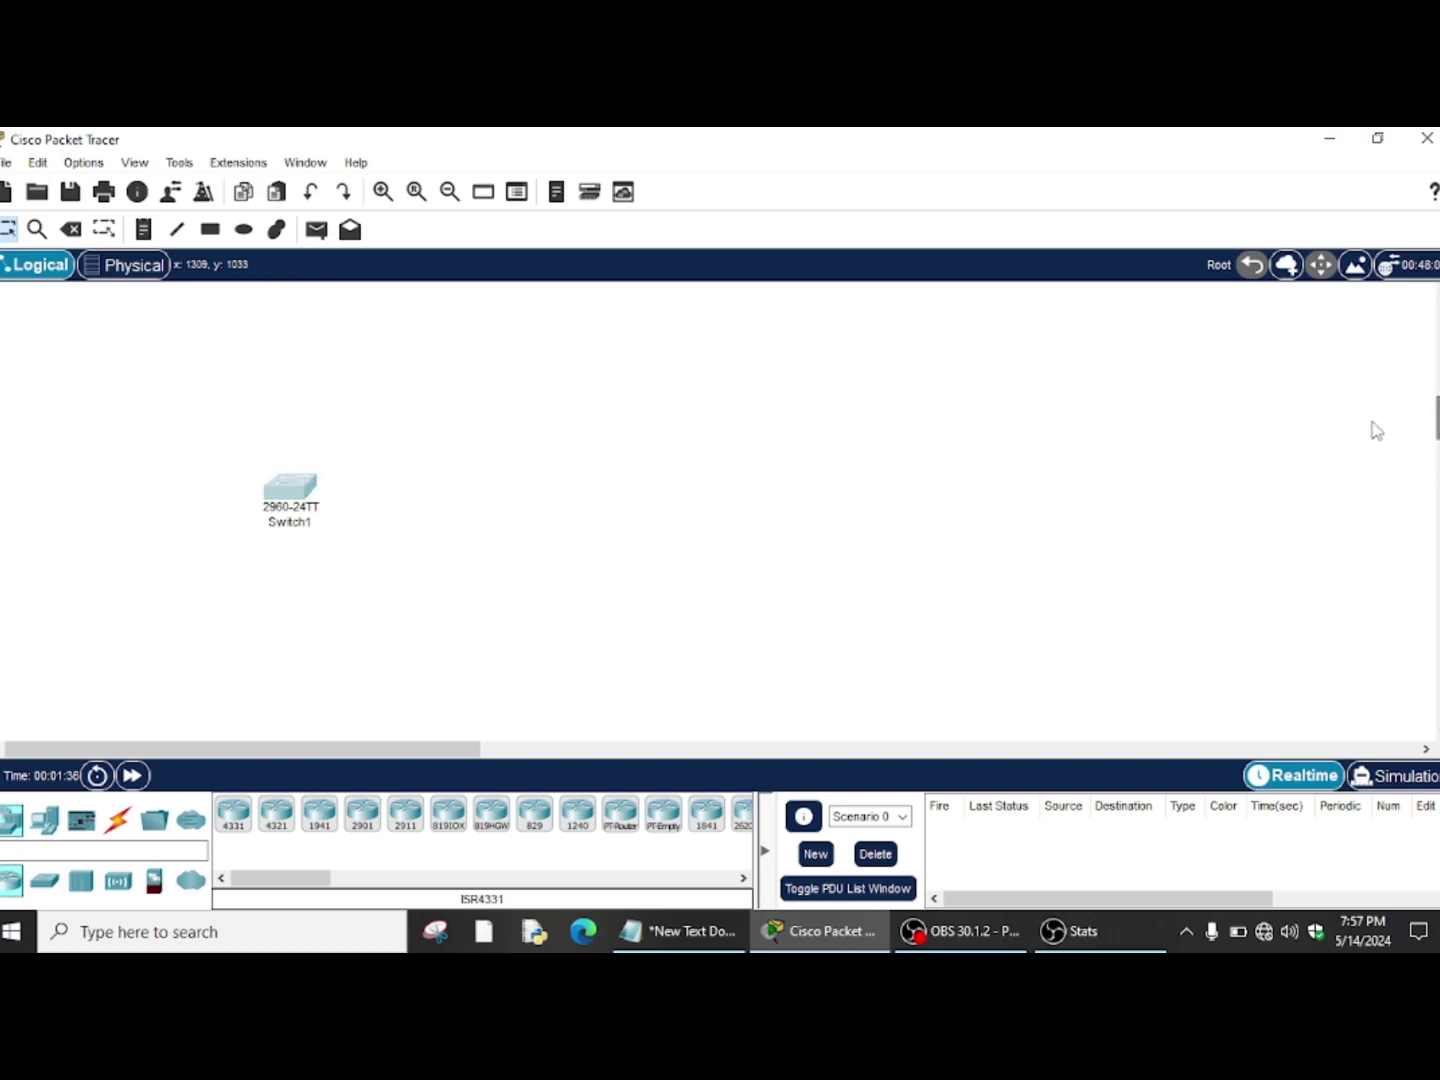
left_click_drag(270, 525, 583, 458)
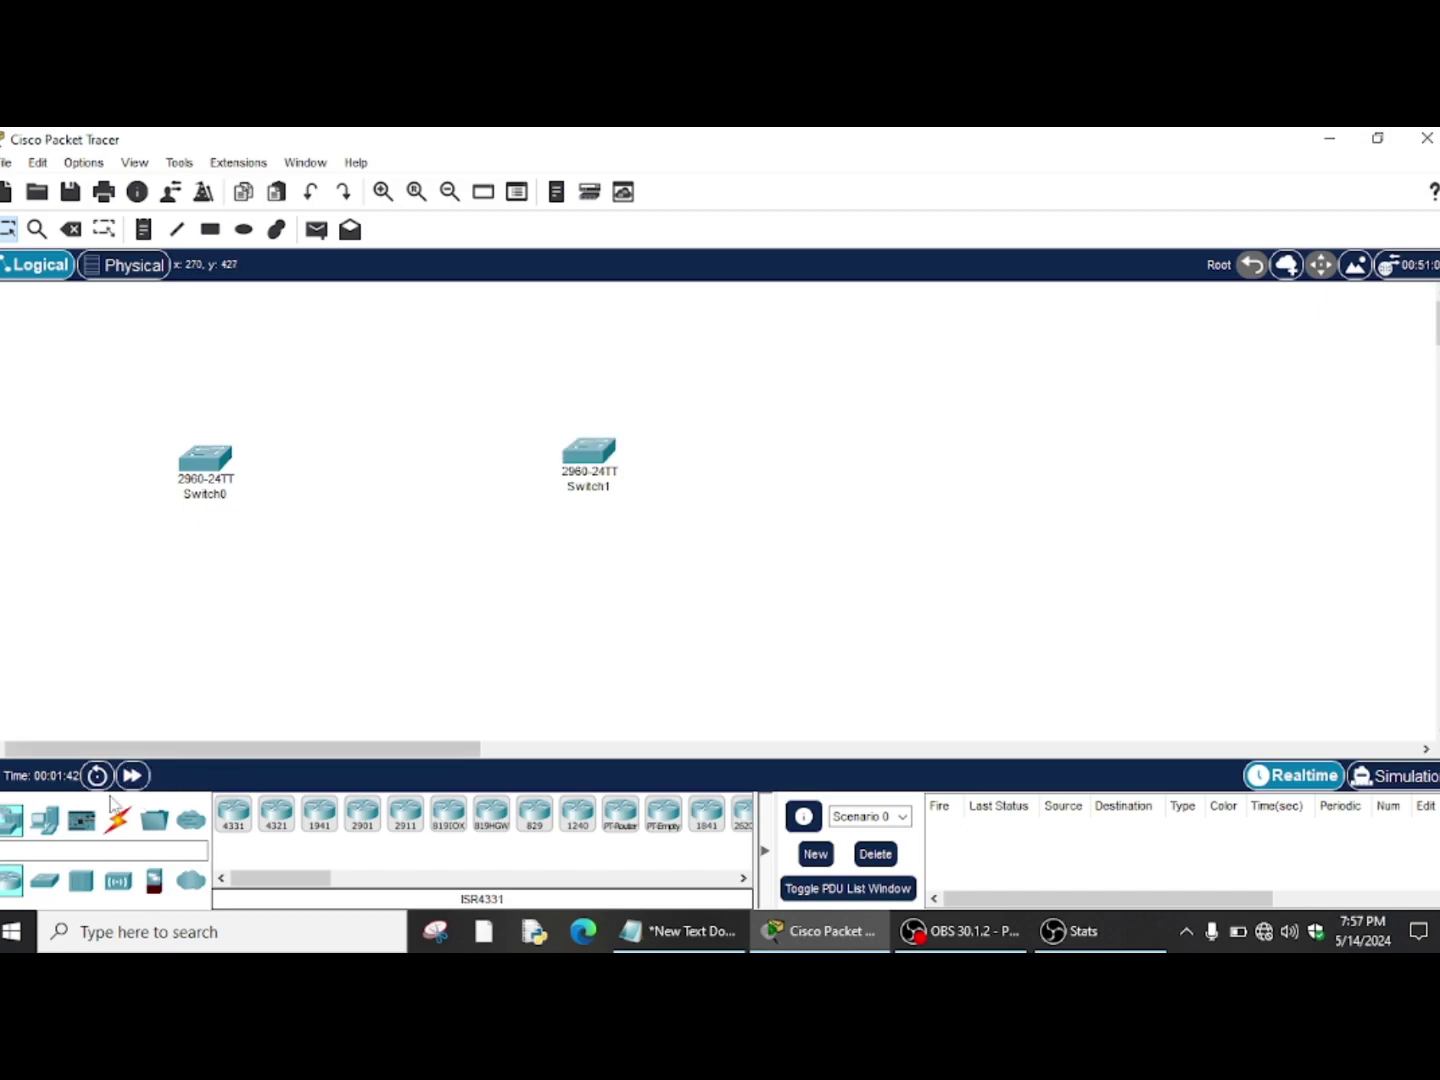
Add four PCs in a row below the switches and a 1941 router above and between the switches
left_click(39, 823)
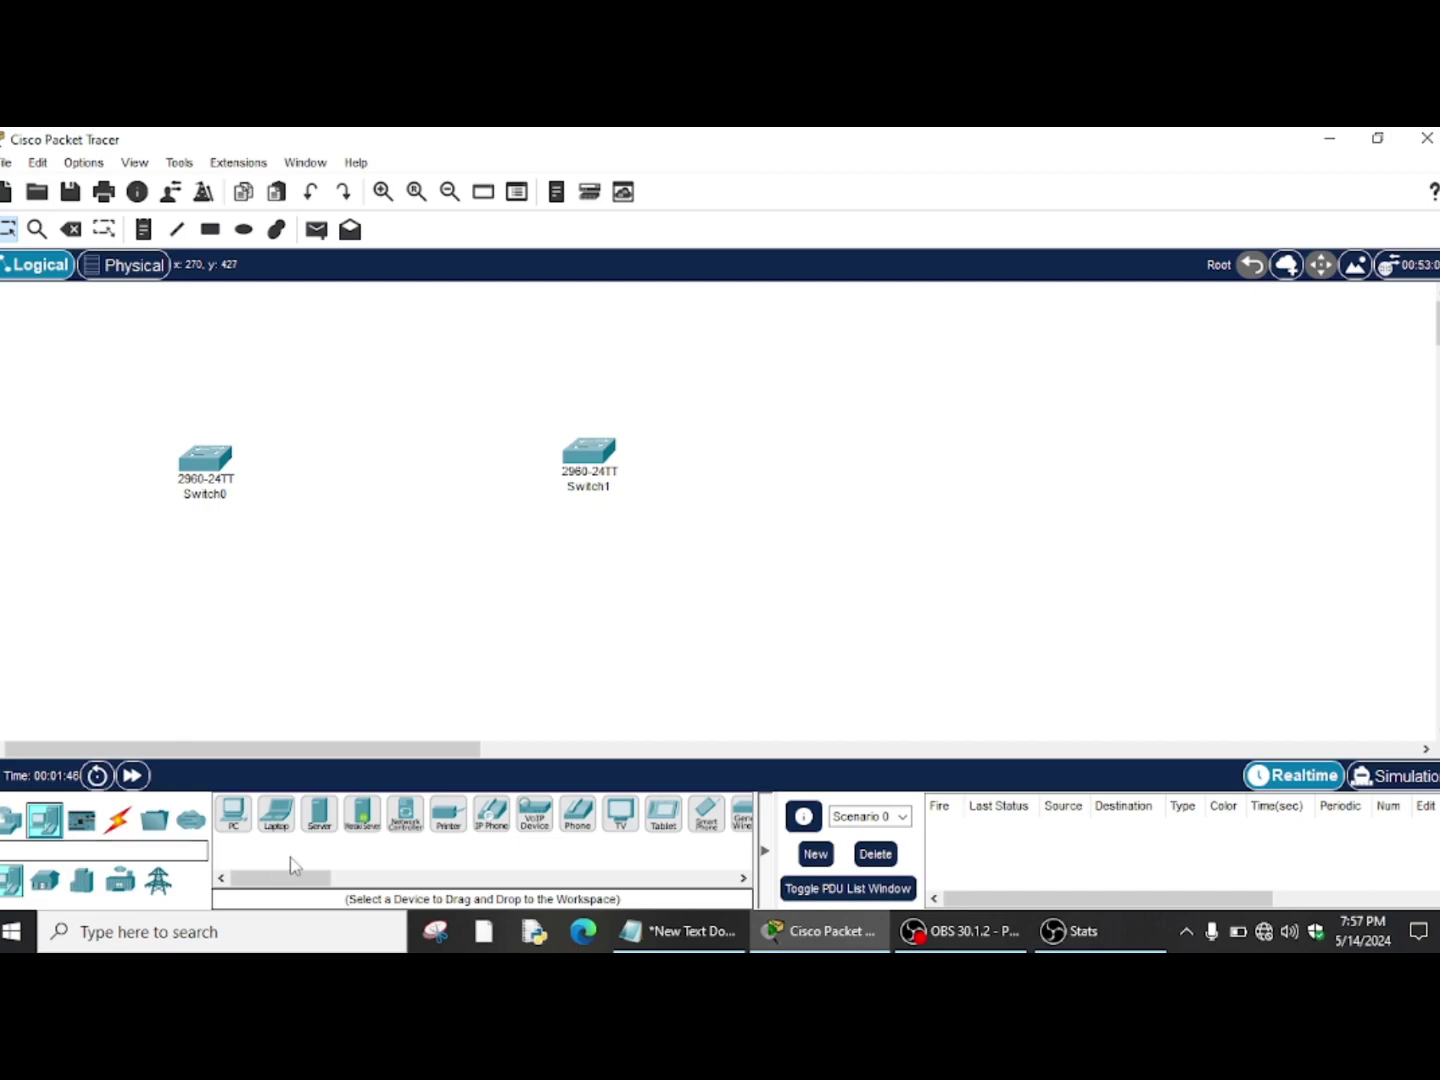
left_click_drag(233, 814, 108, 640)
left_click_drag(229, 814, 298, 653)
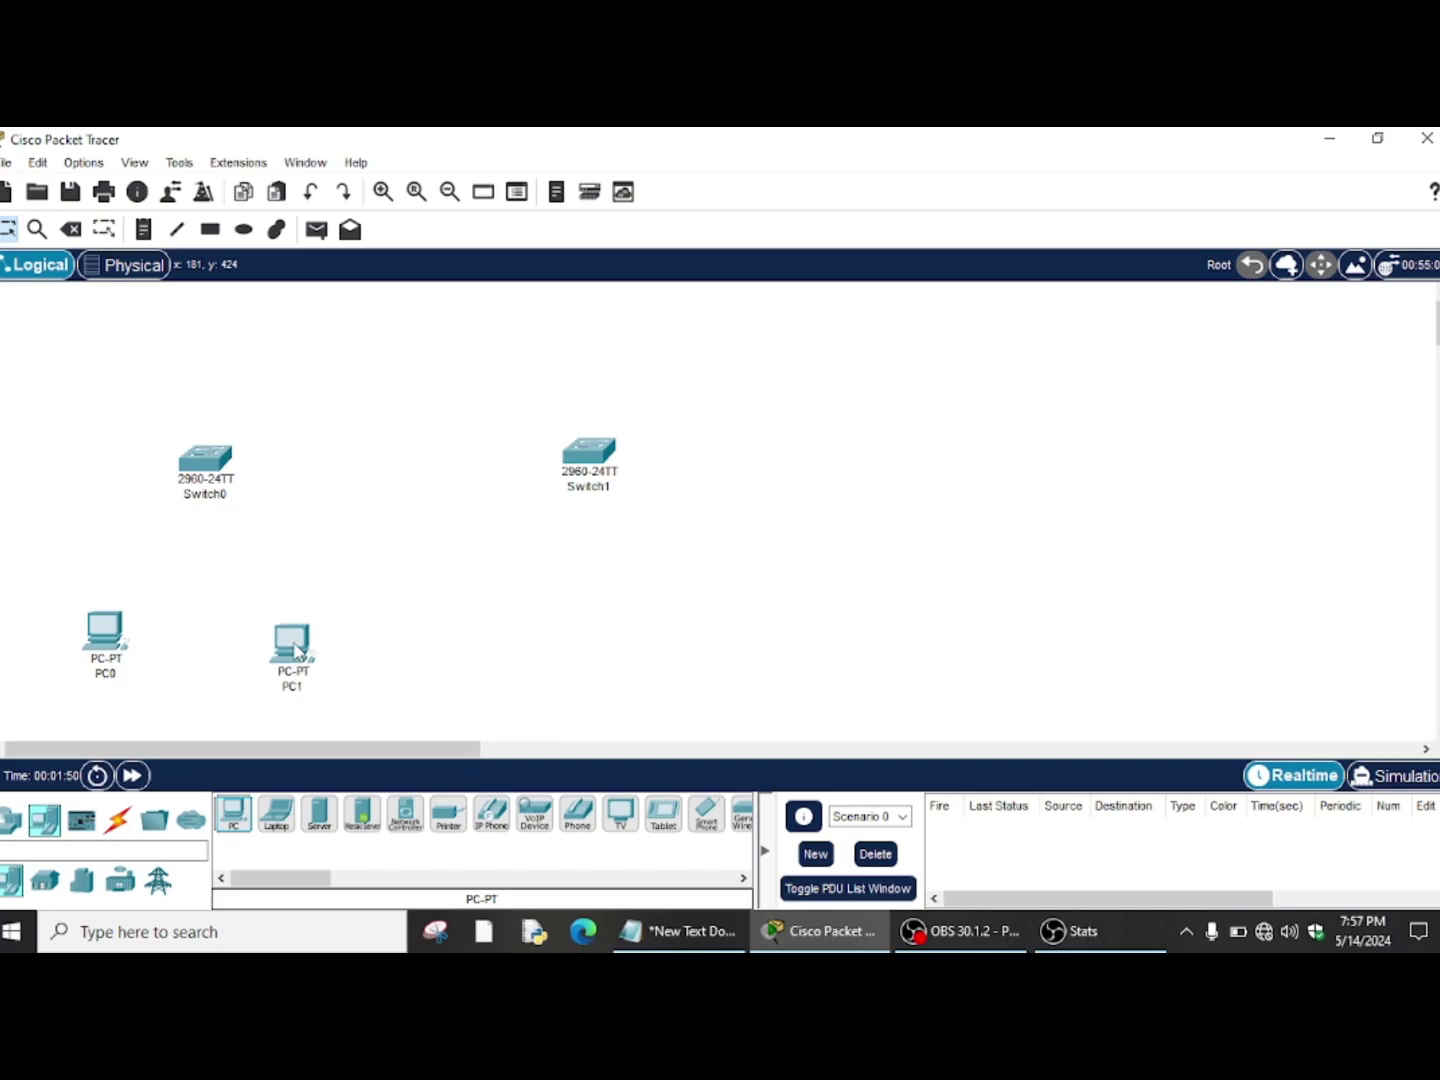
left_click_drag(237, 825, 496, 662)
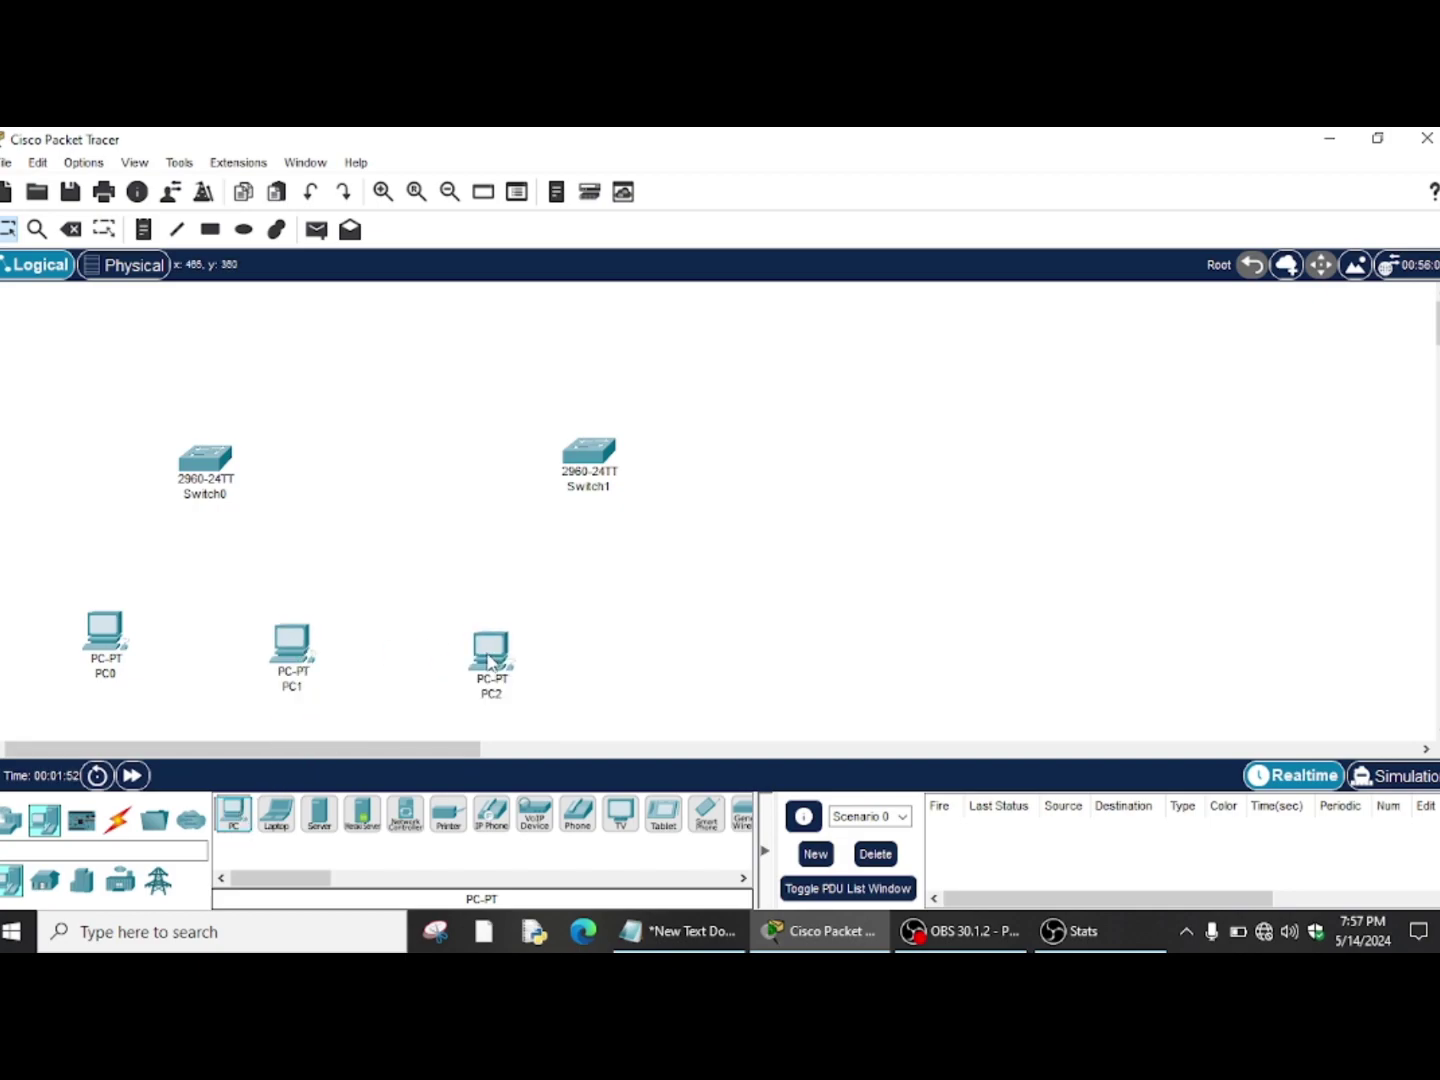
left_click_drag(236, 818, 655, 658)
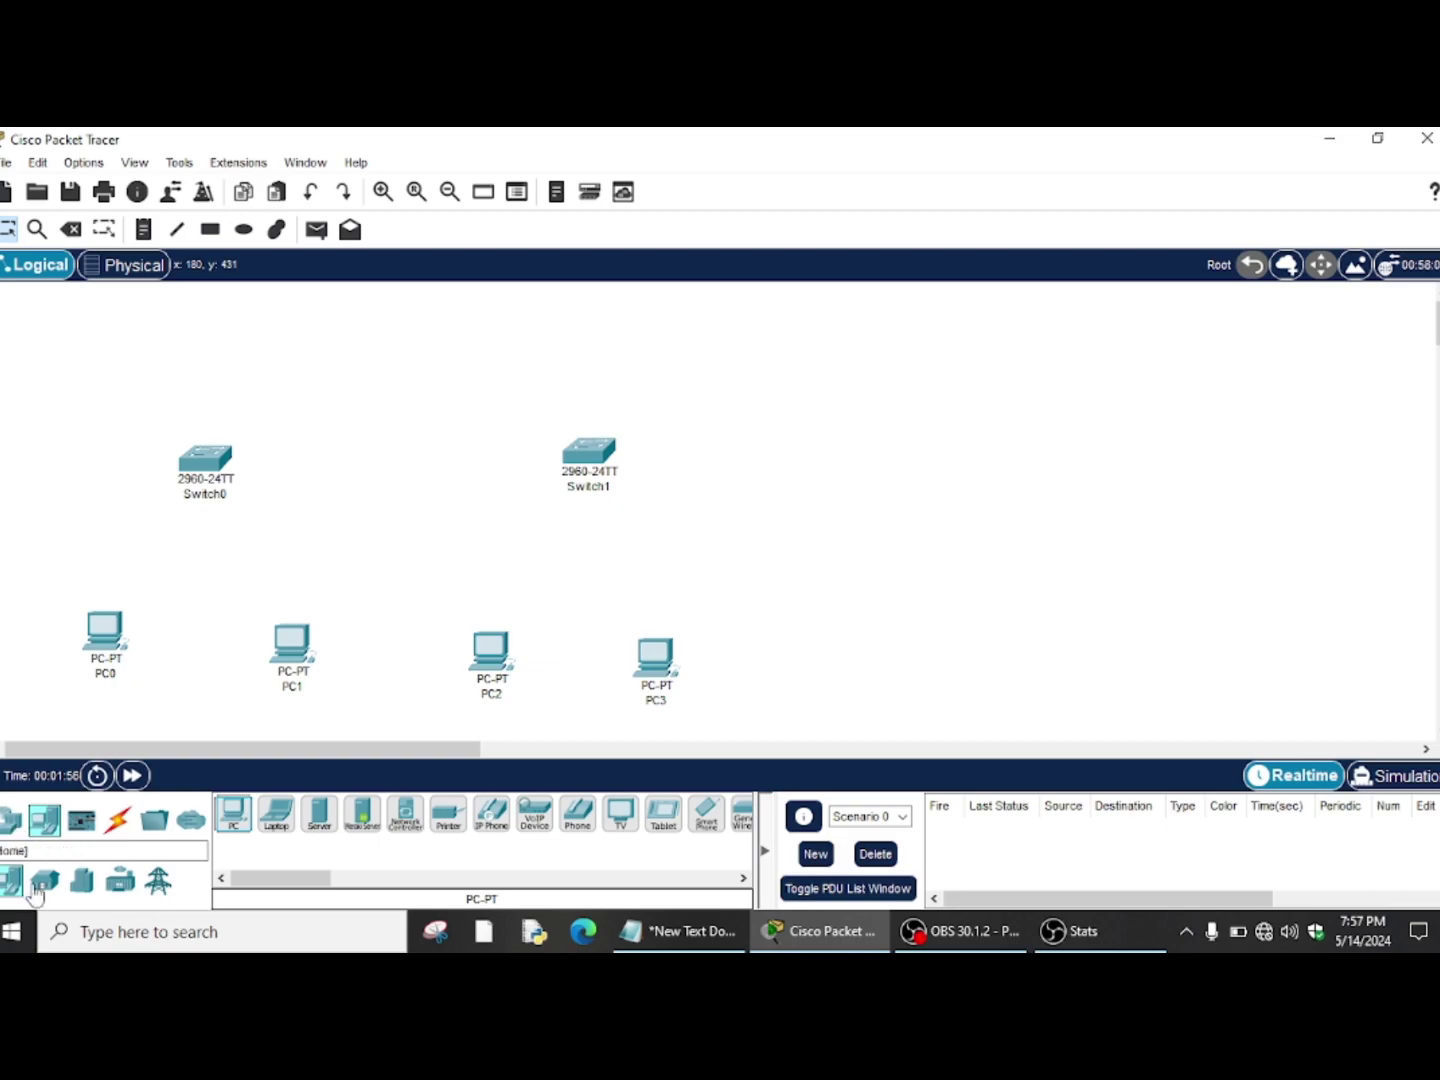
left_click(11, 821)
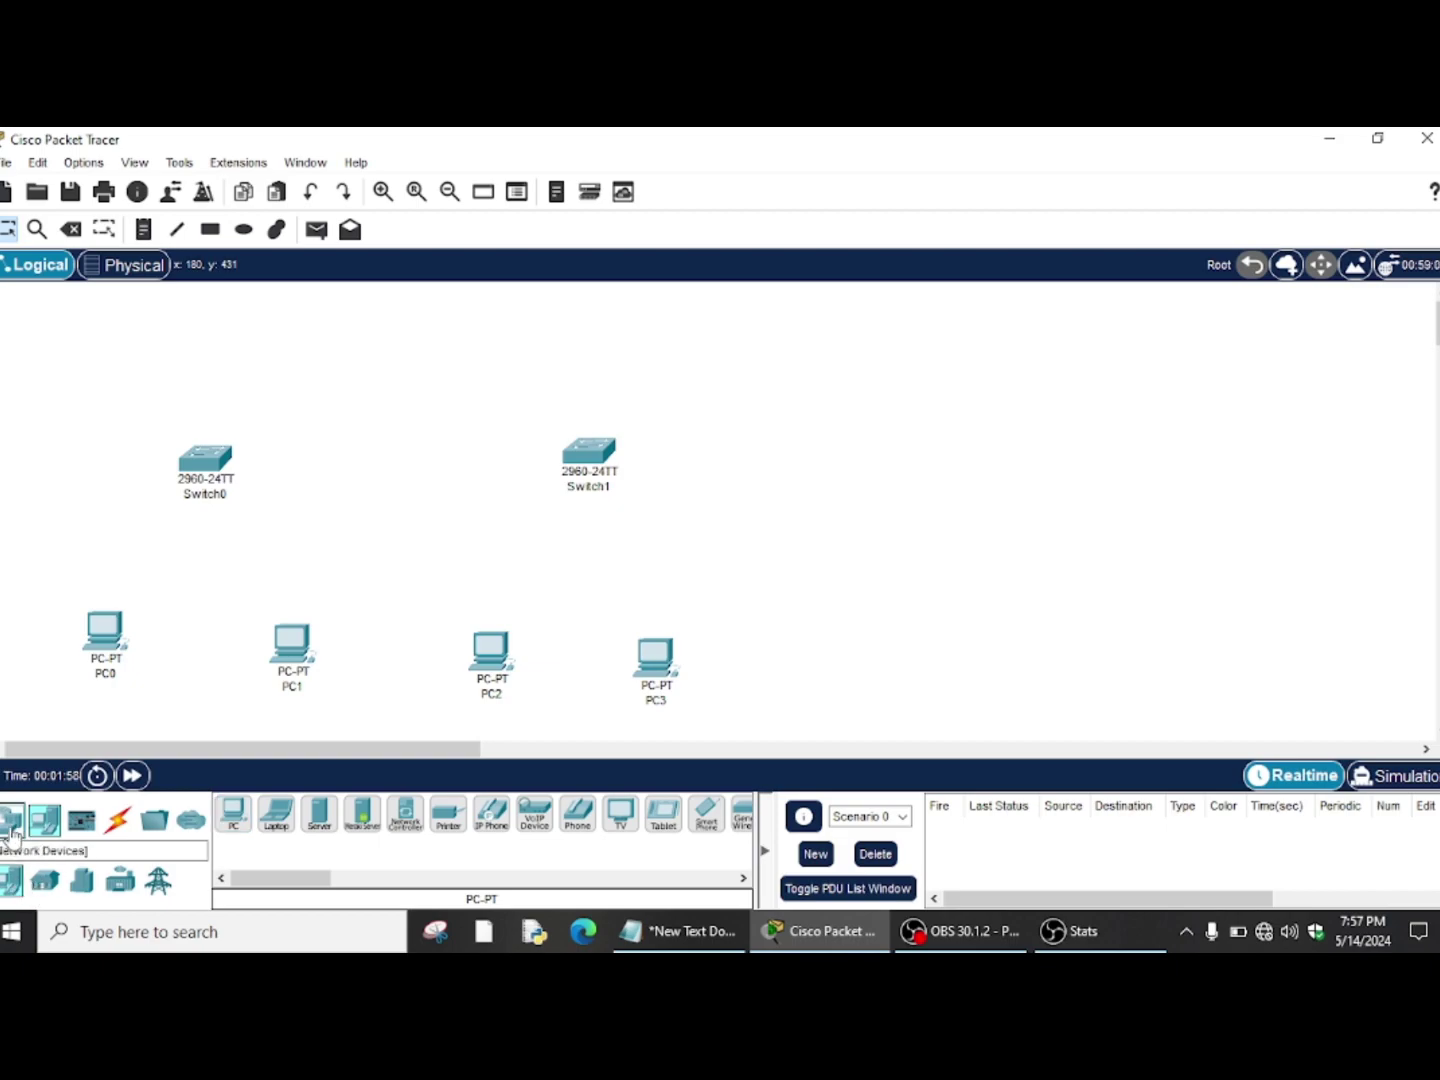
left_click_drag(233, 814, 419, 330)
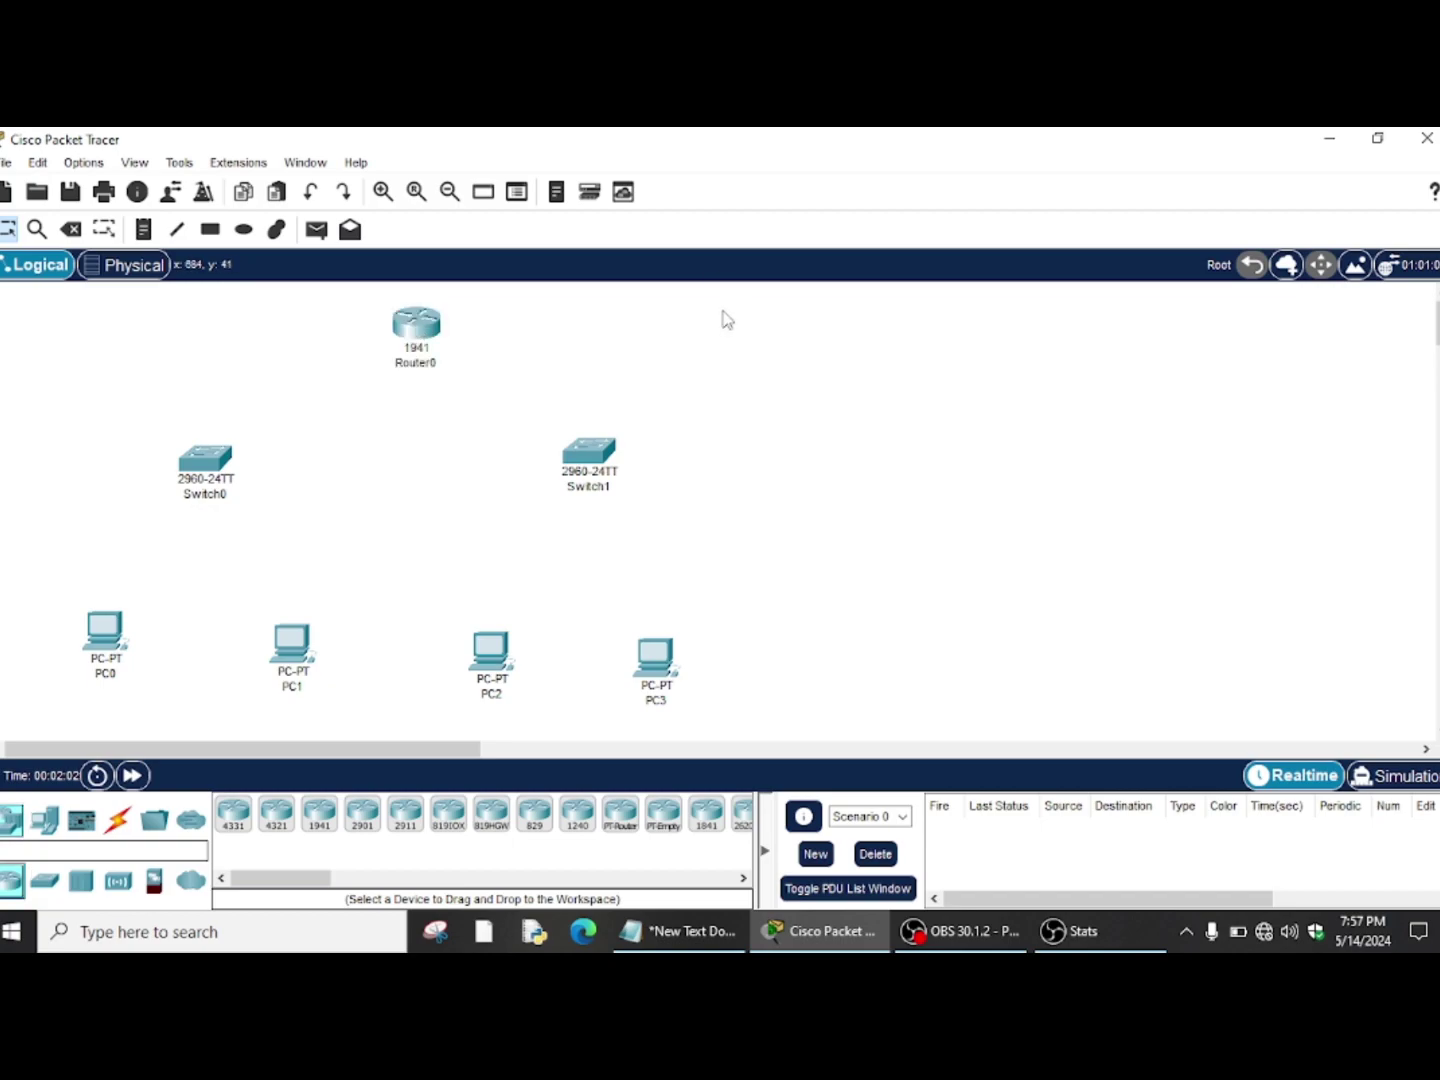
Connect PC0's FastEthernet0 to Switch0's FastEthernet0/1 with a copper straight-through cable
left_click(128, 818)
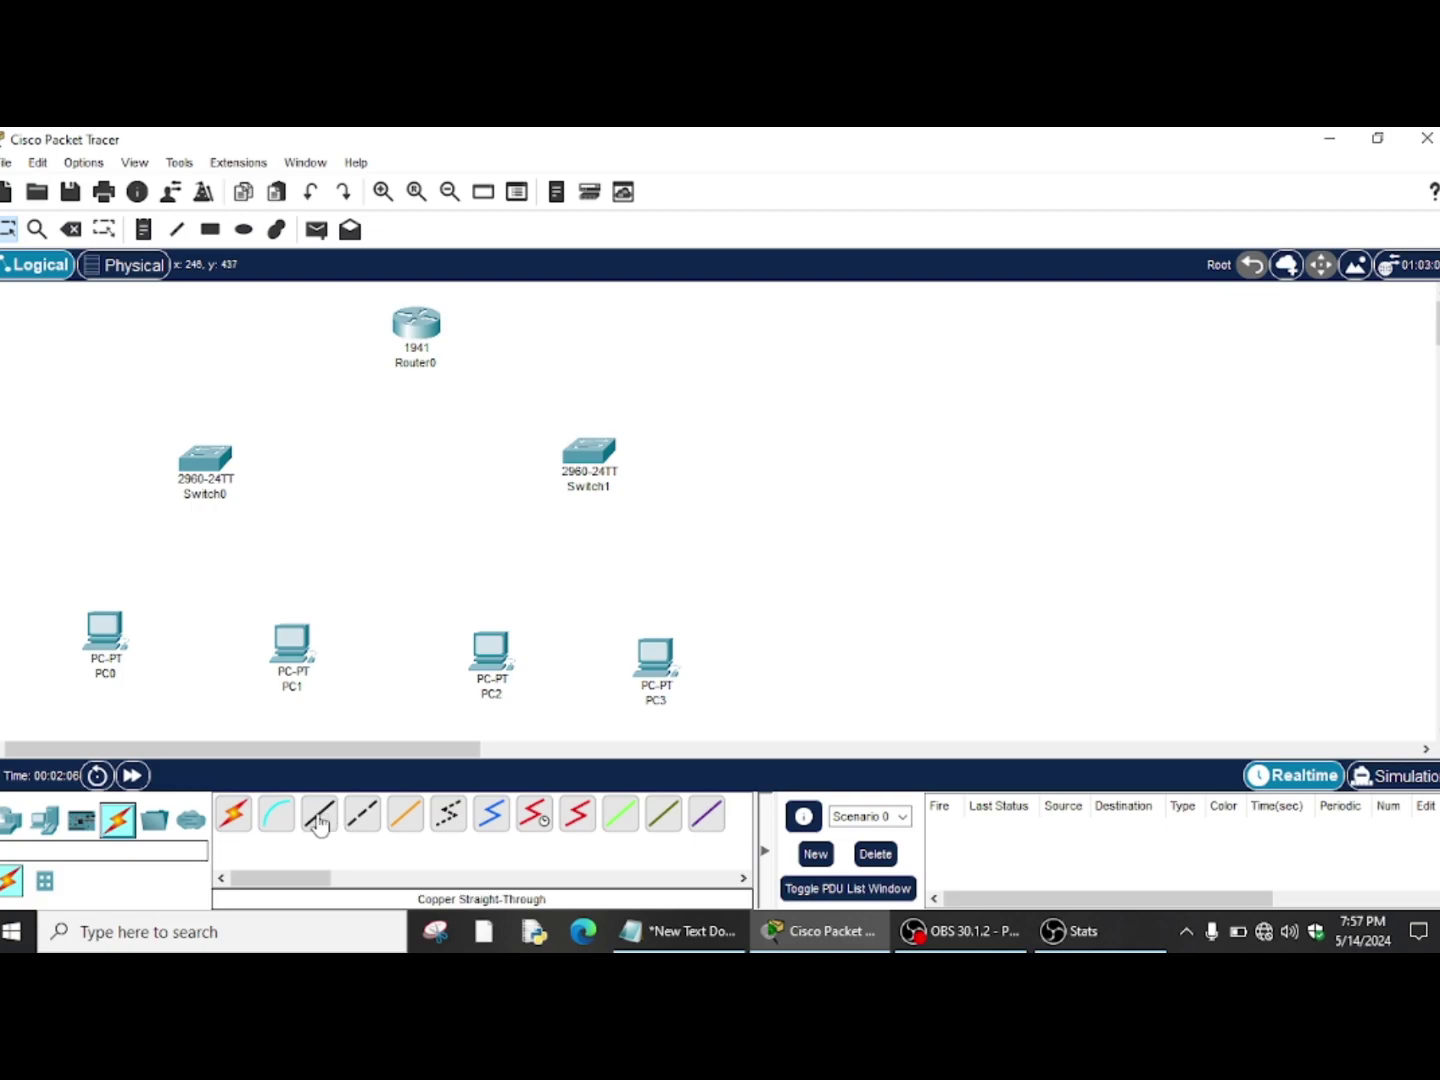
left_click(320, 818)
left_click(105, 632)
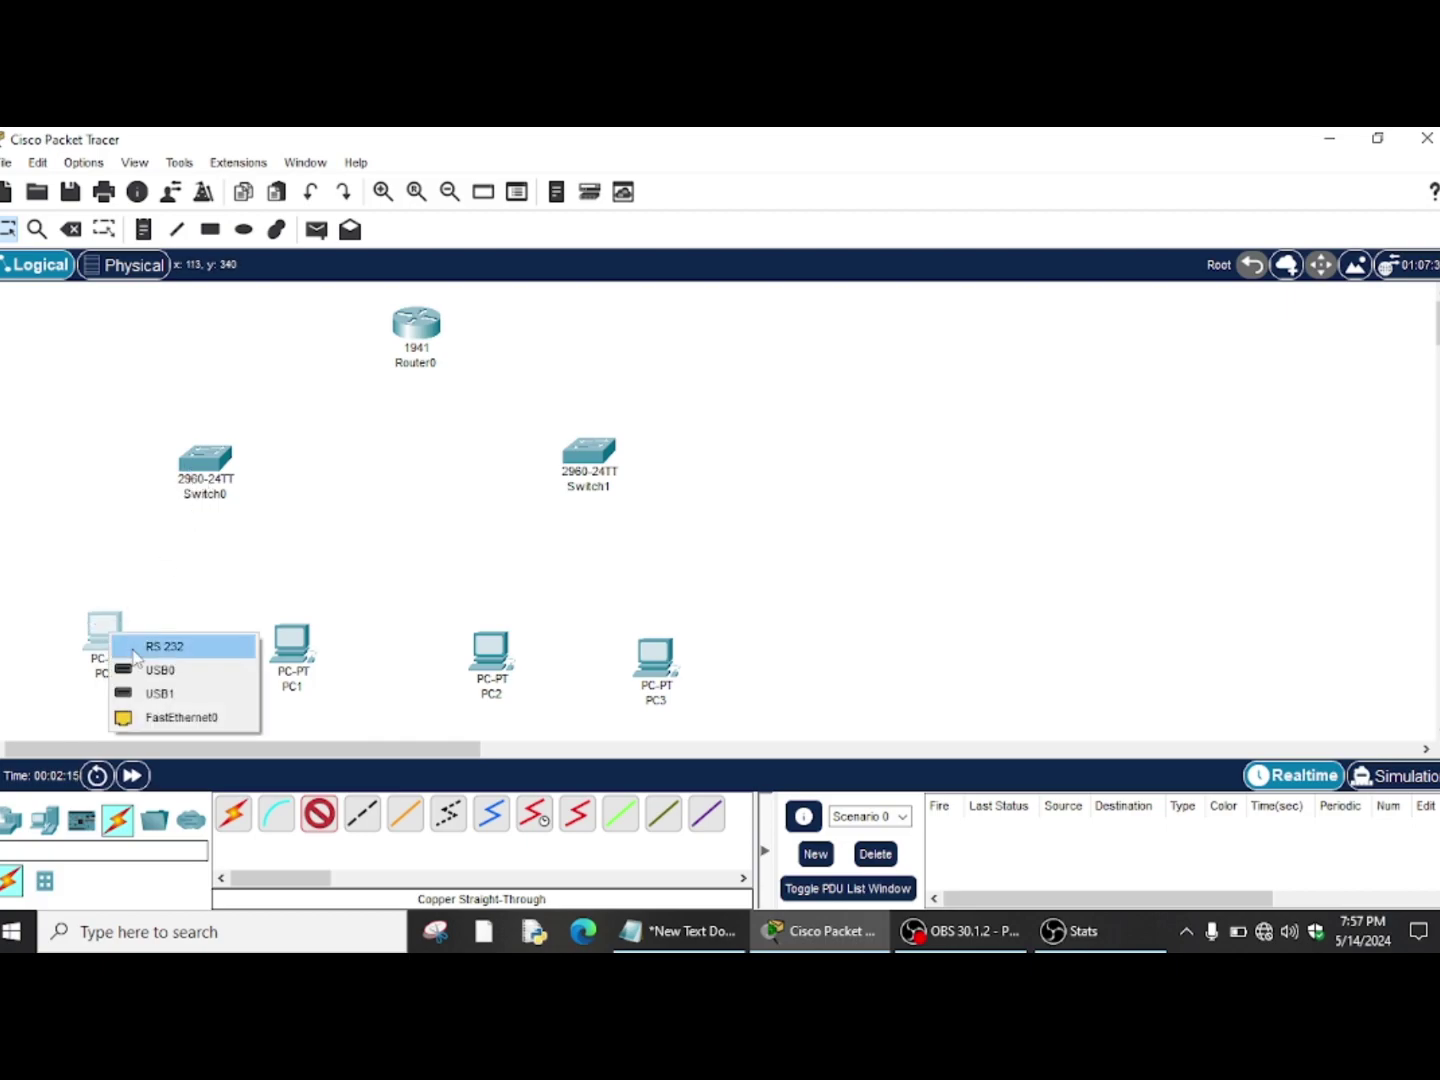
left_click(166, 703)
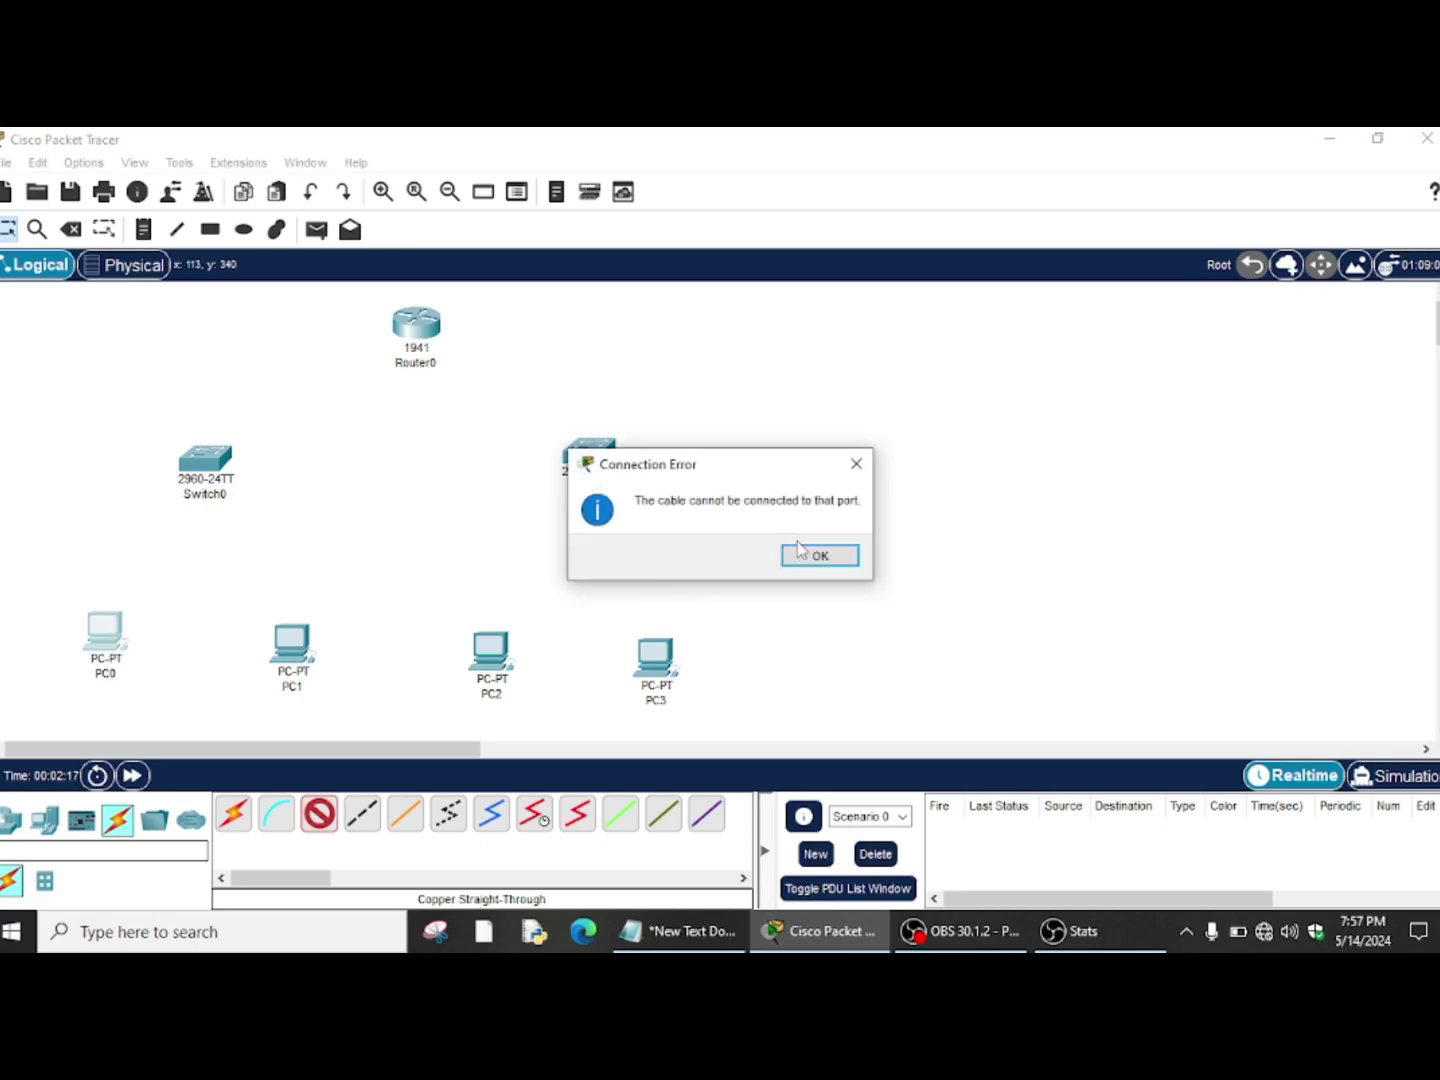
left_click(813, 556)
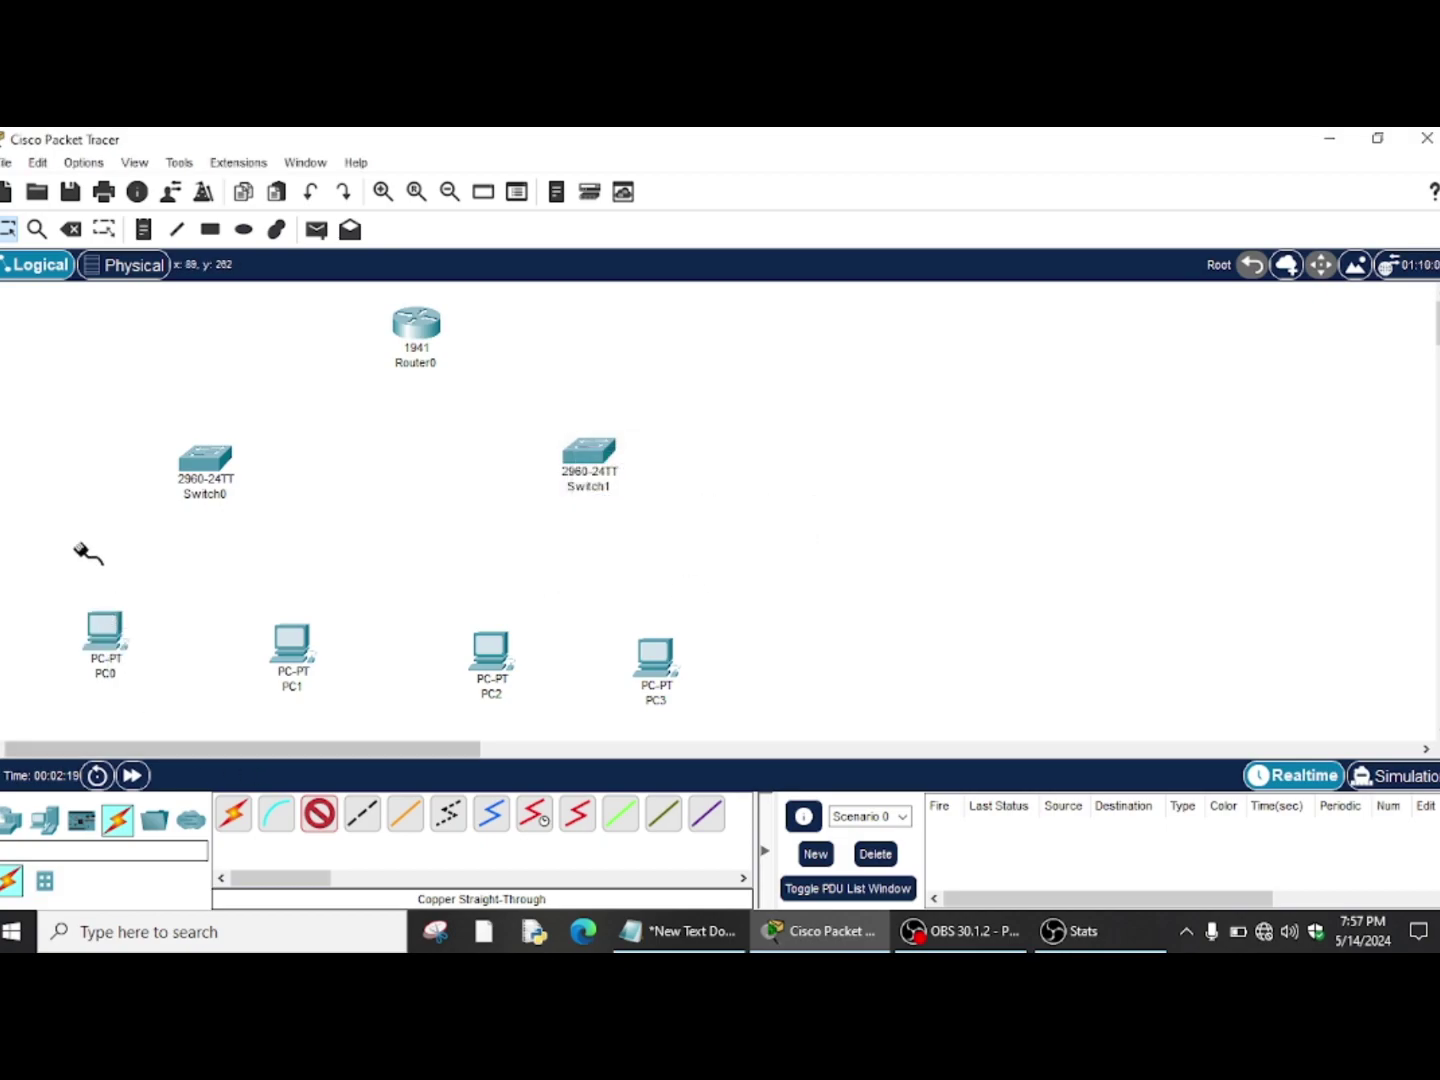
left_click(101, 628)
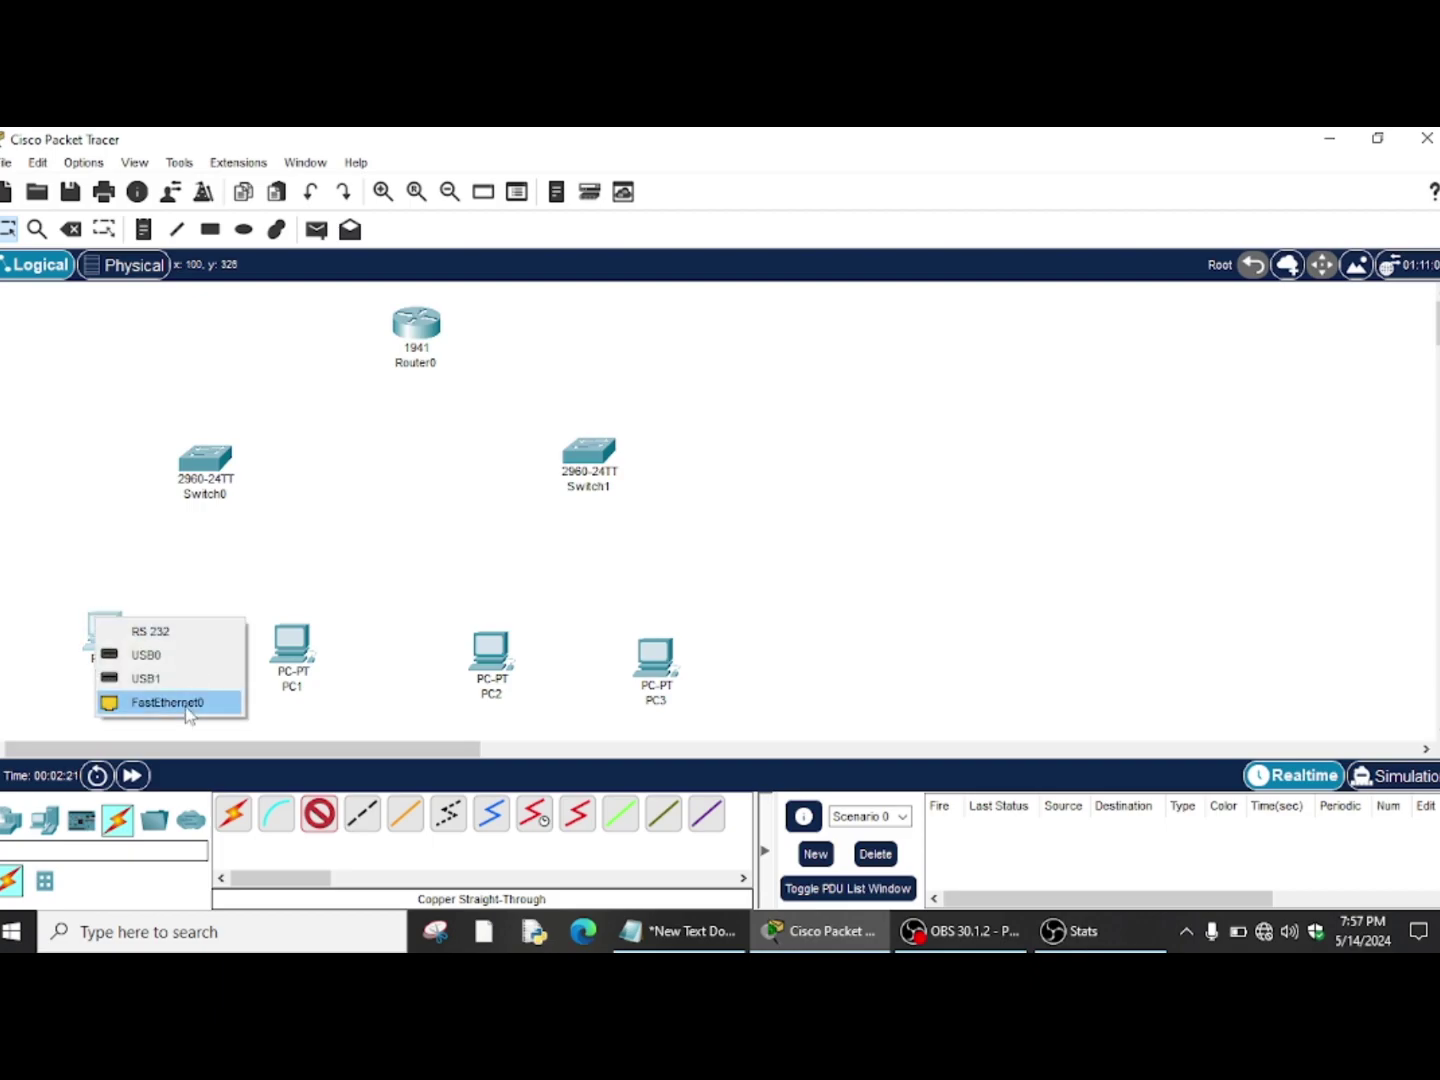
left_click(167, 703)
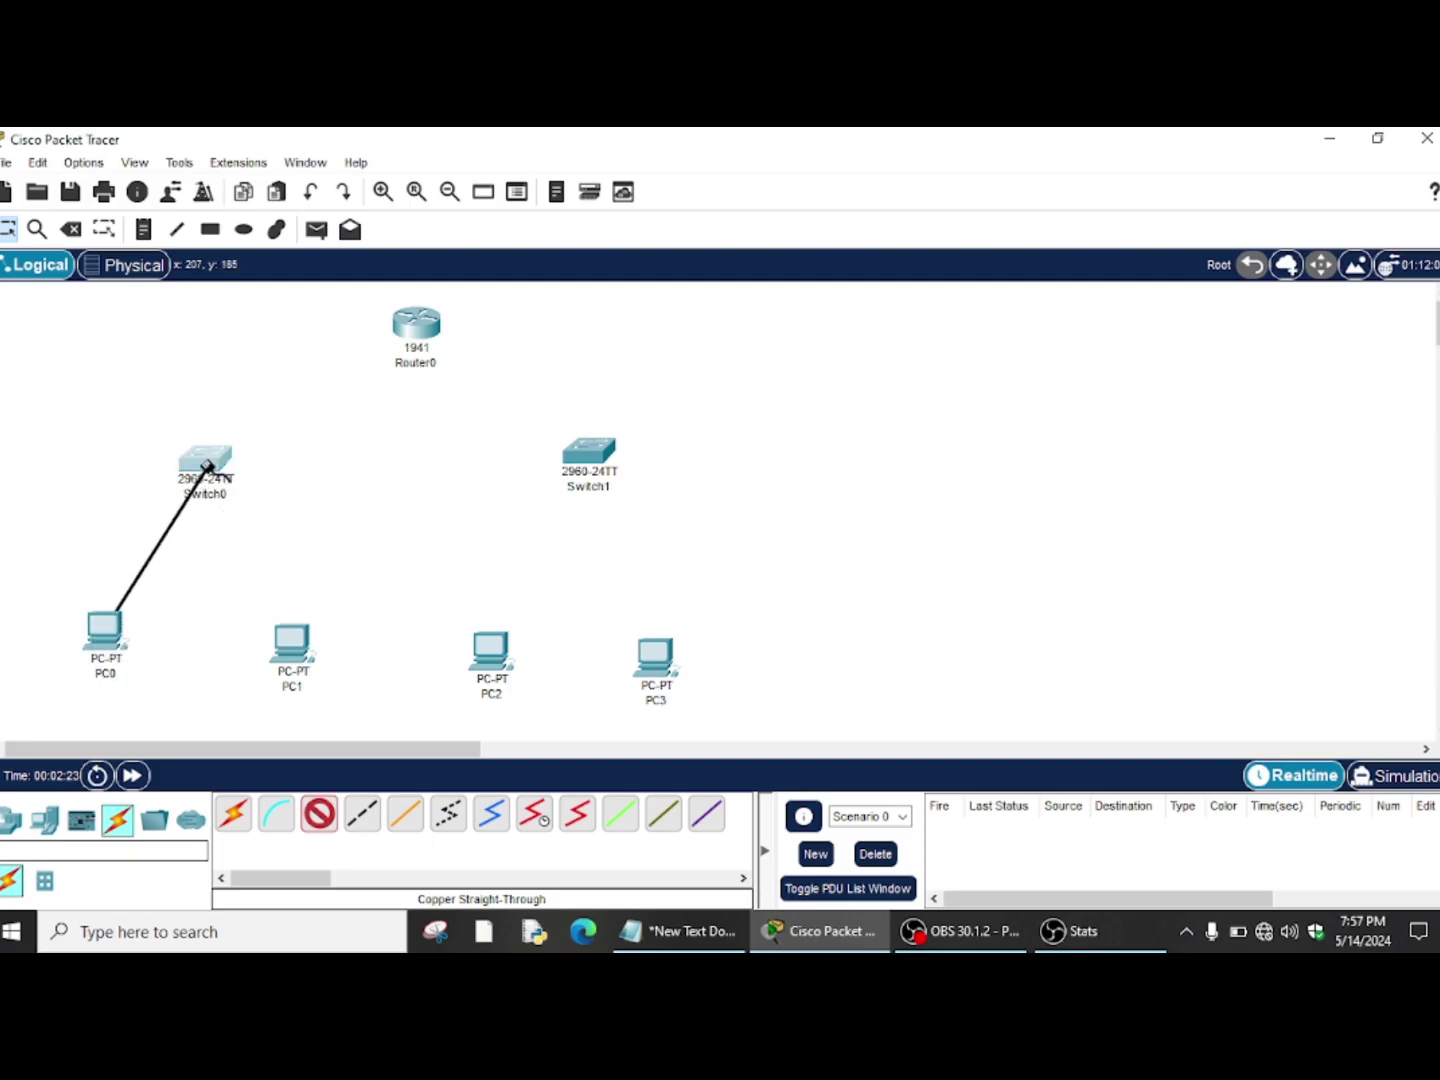
left_click(207, 466)
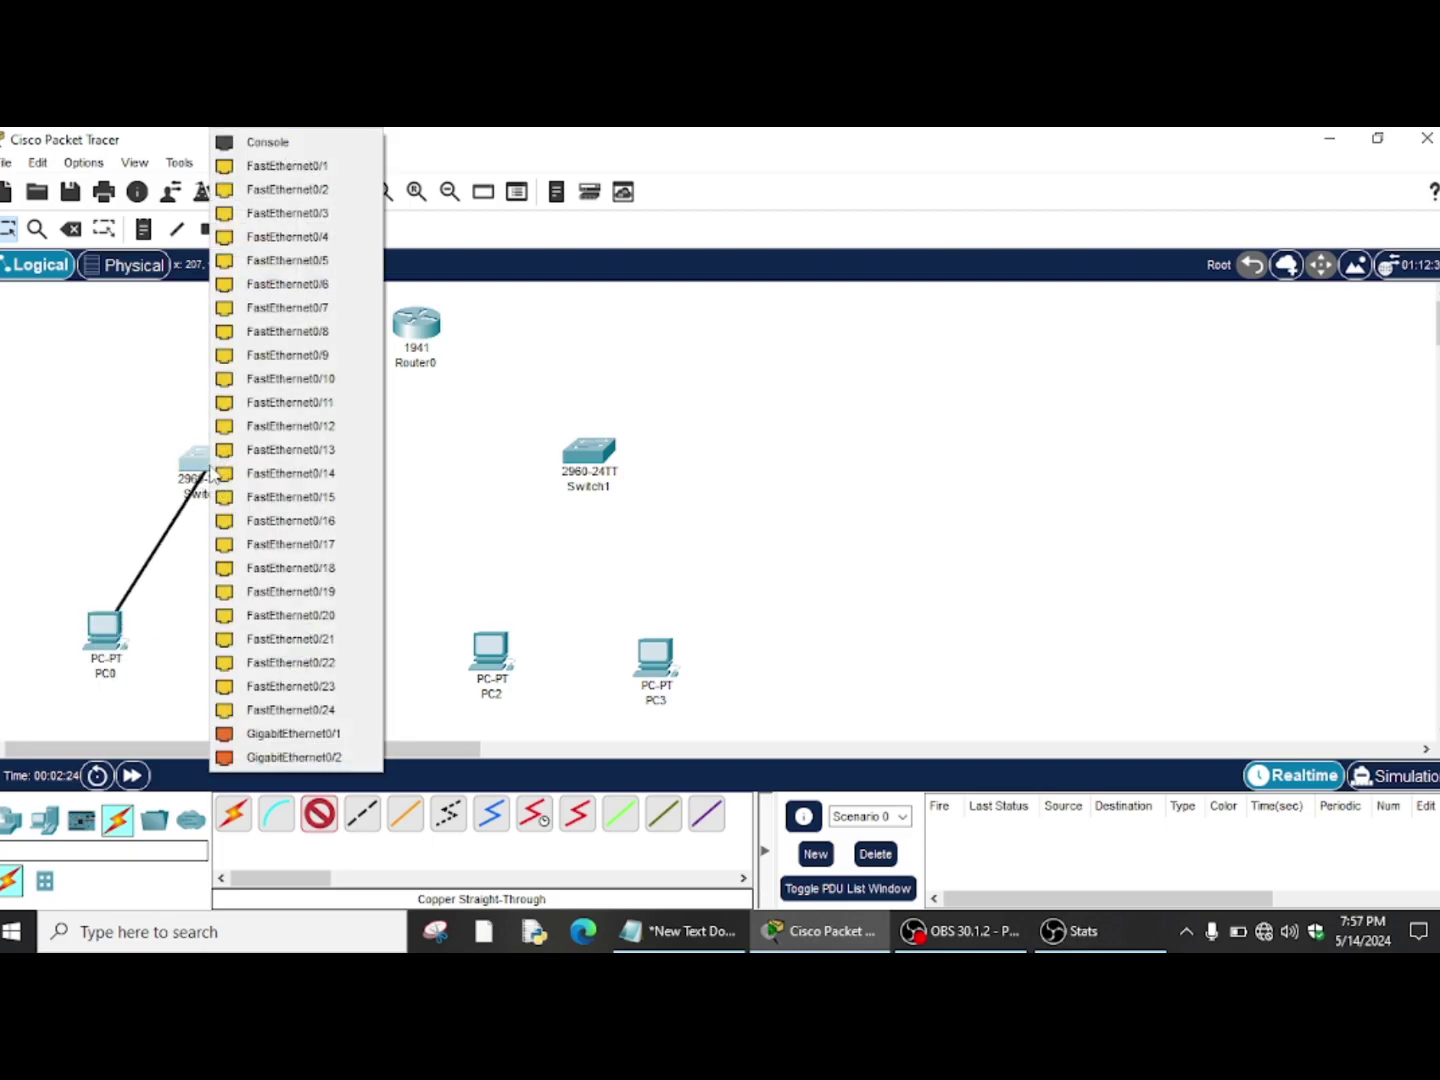
left_click(311, 166)
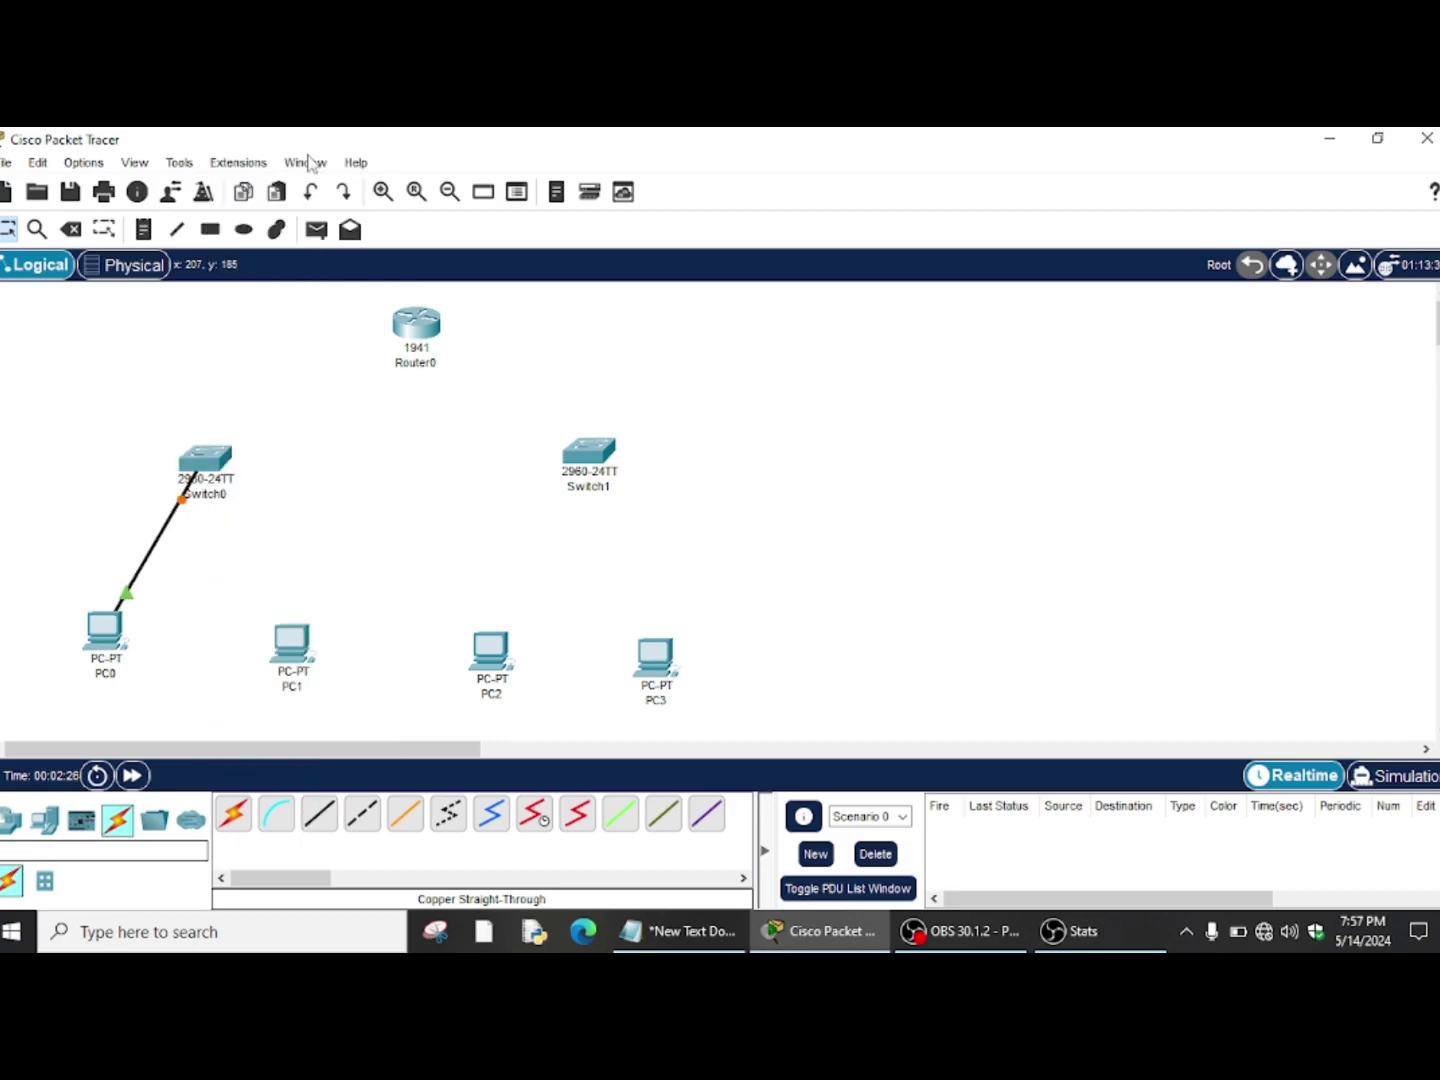
Connect PC1's FastEthernet0 to Switch0's FastEthernet0/2 with a copper straight-through cable
left_click(319, 818)
left_click(291, 640)
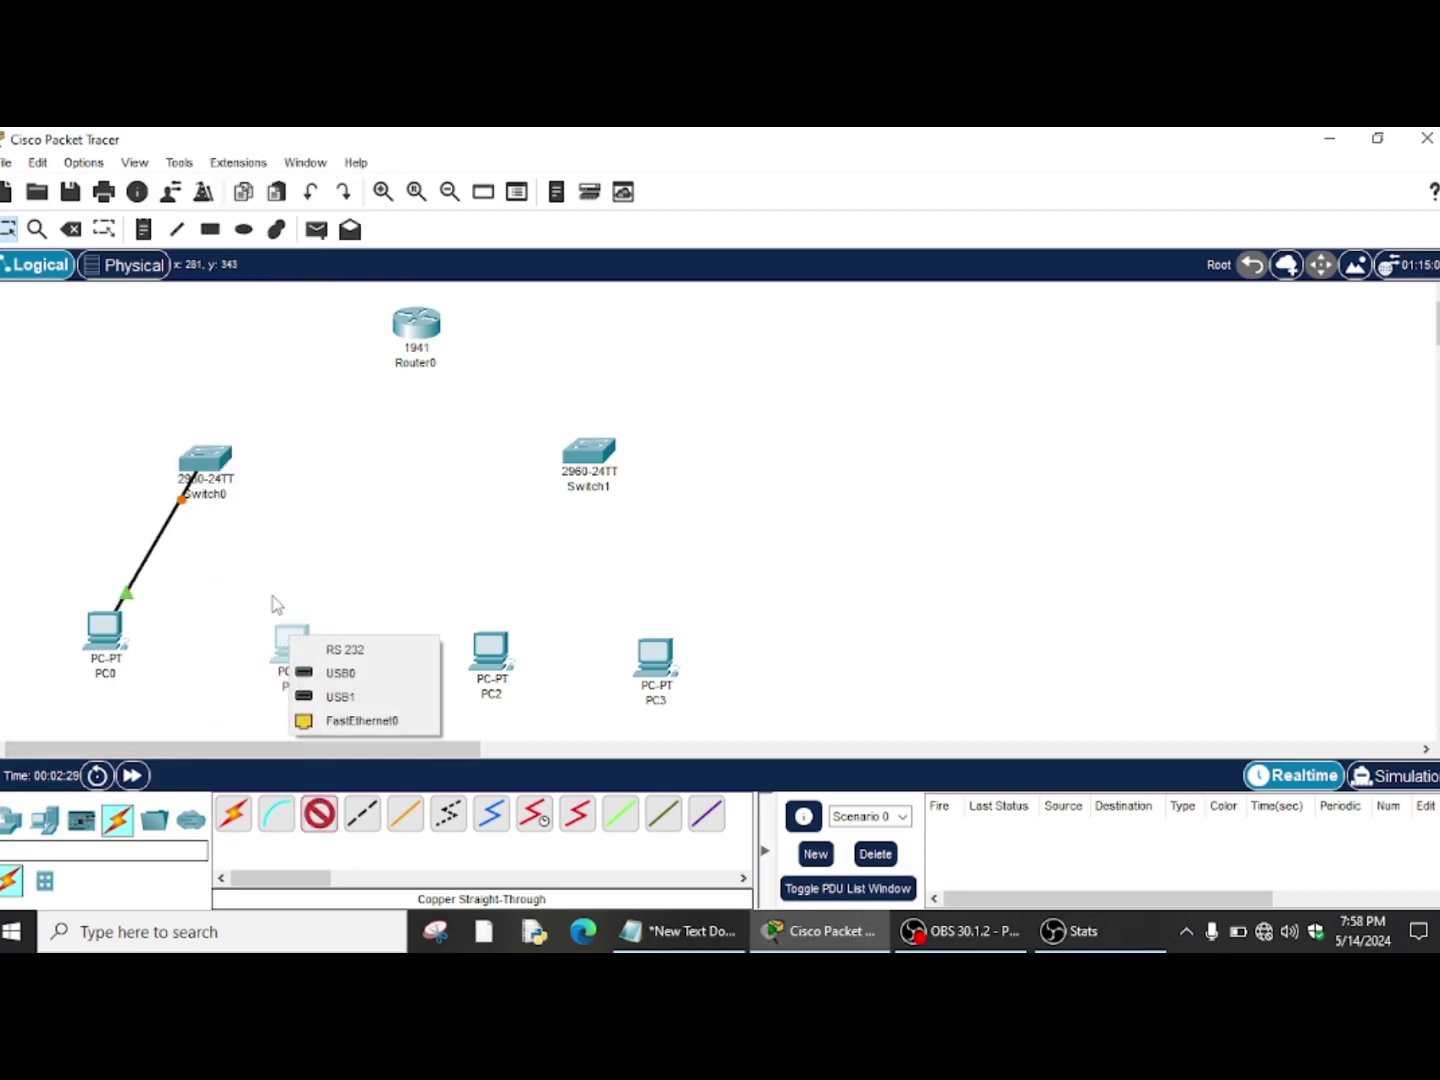
left_click(341, 725)
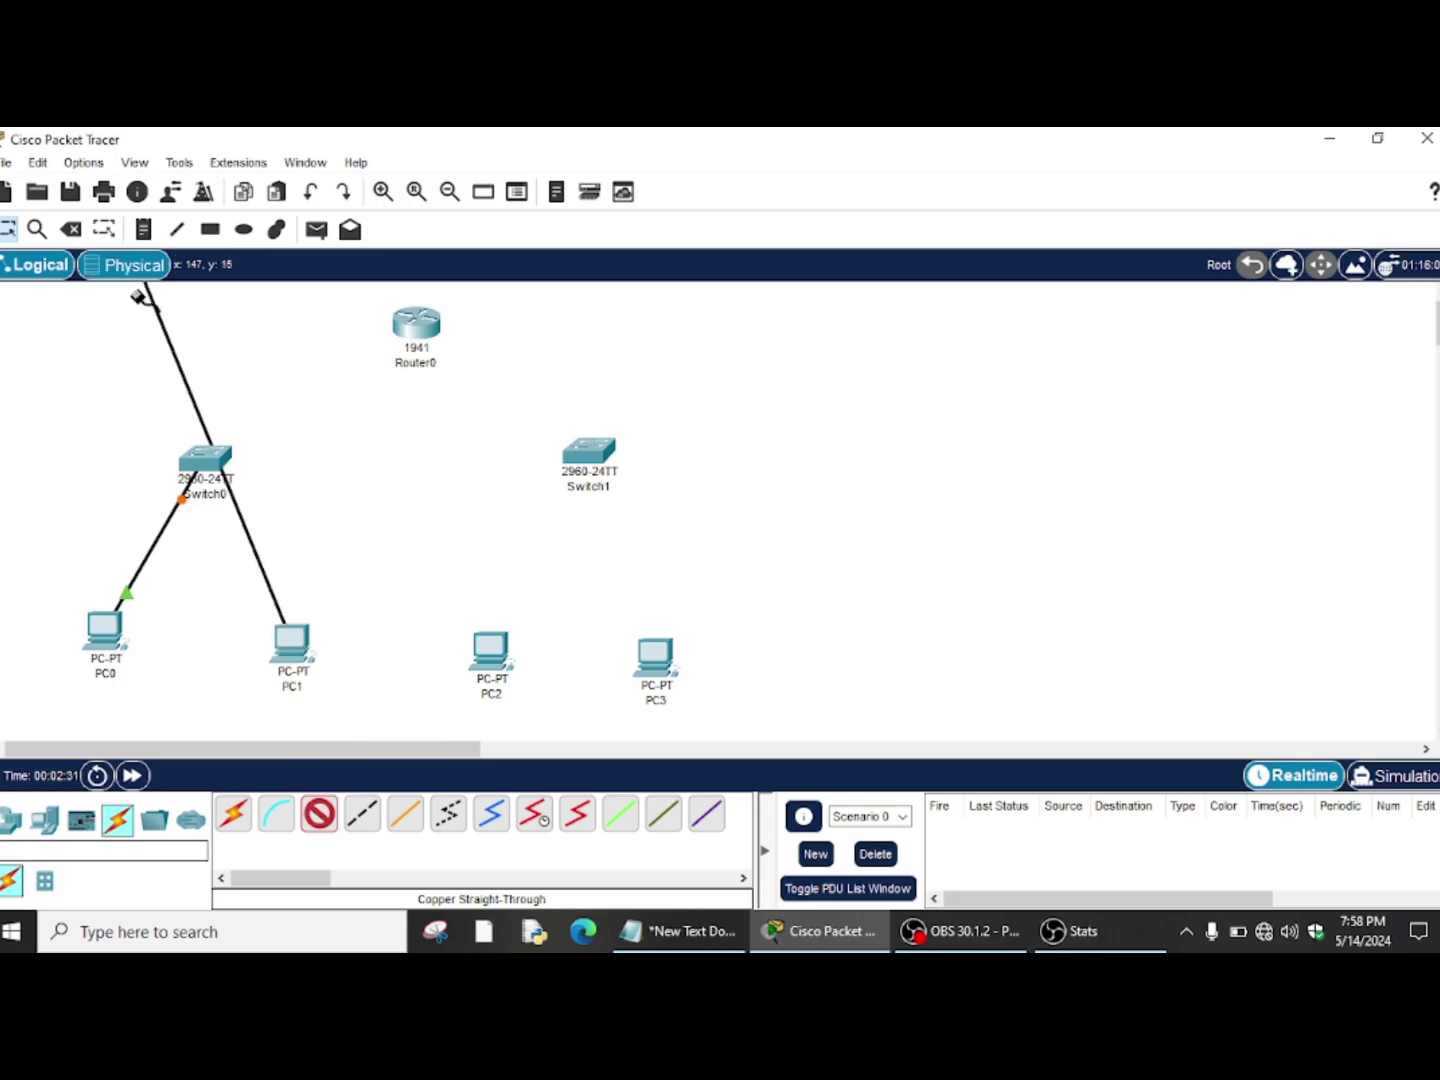
left_click(206, 455)
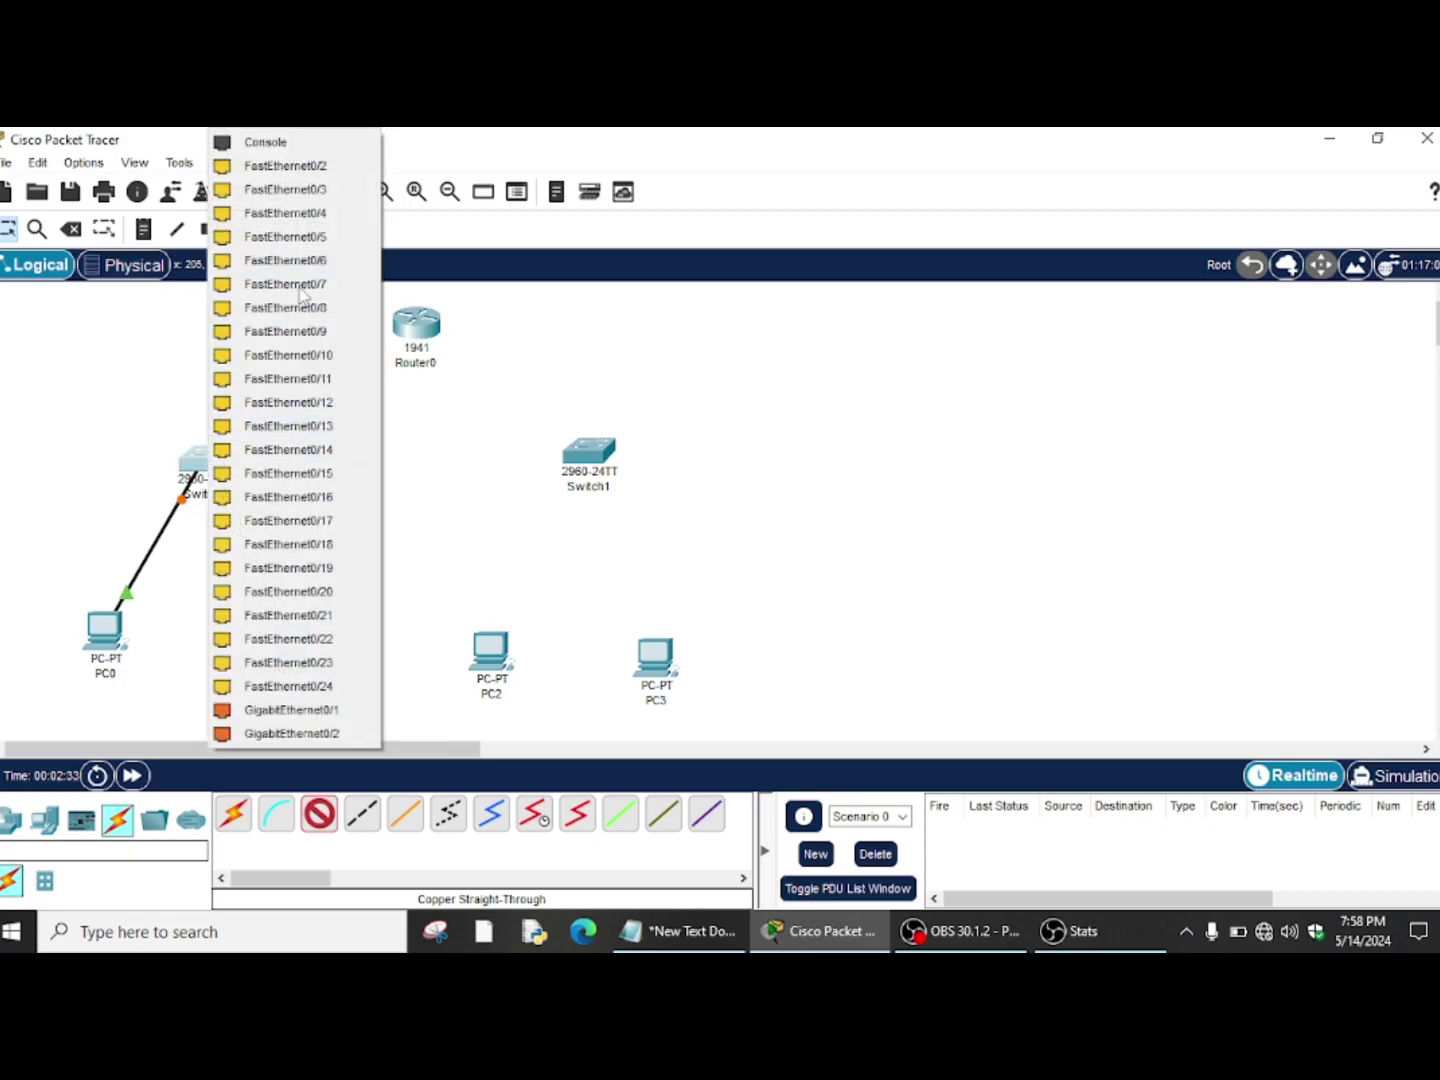
left_click(357, 173)
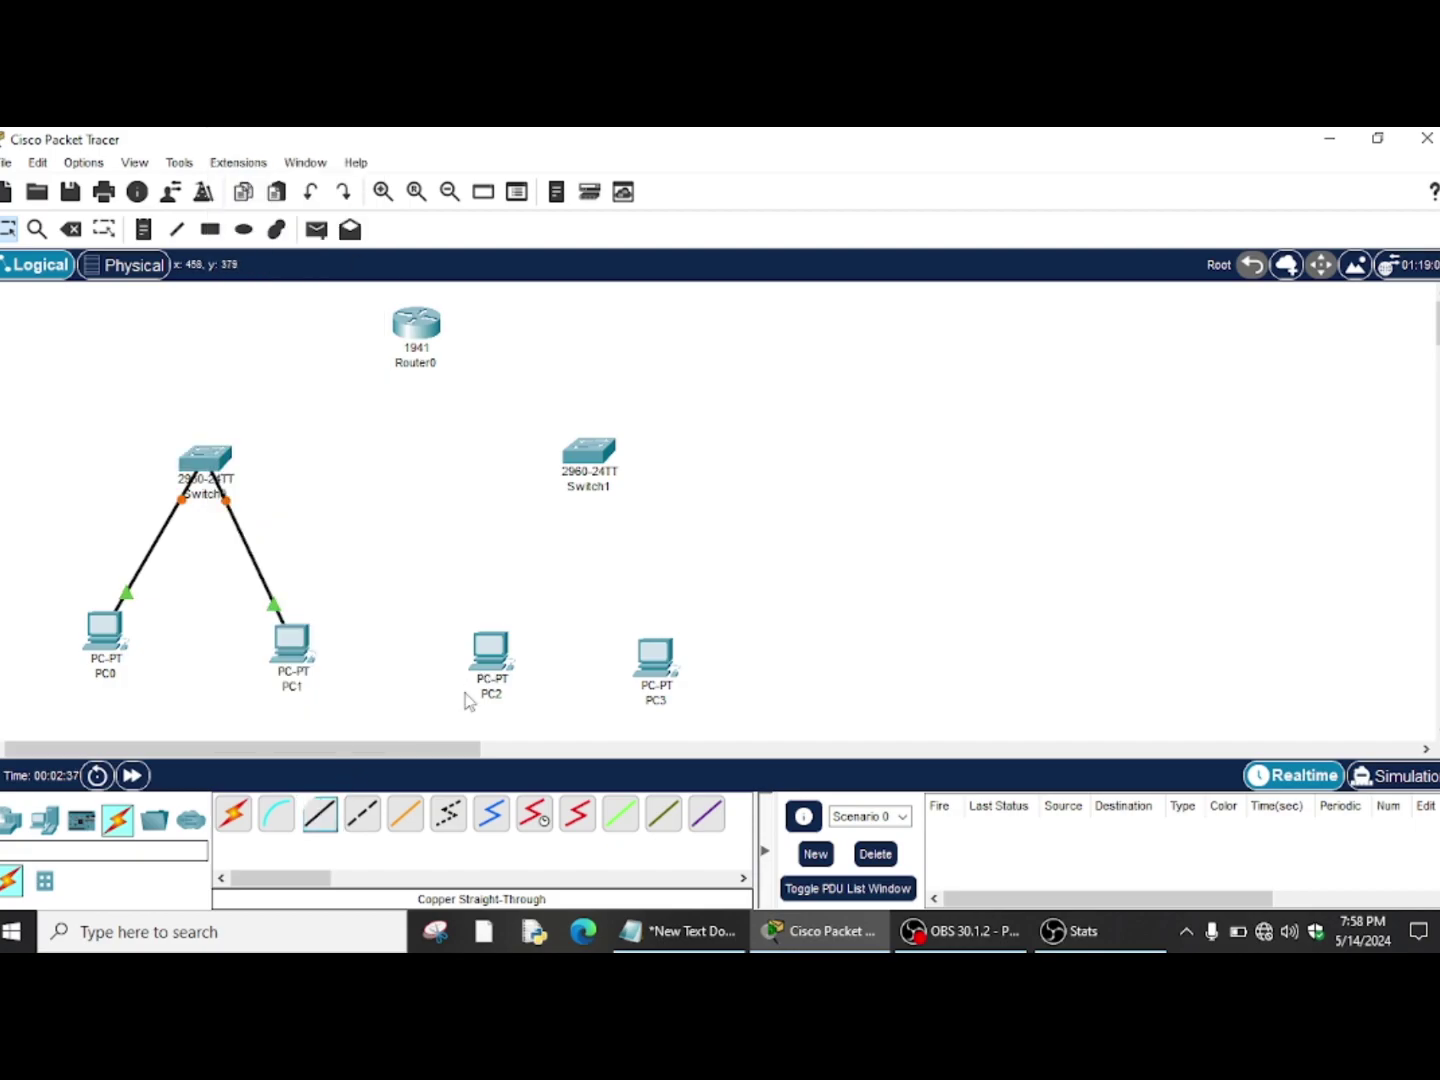
Connect PC2's FastEthernet0 to Switch1's FastEthernet0/3 with a copper straight-through cable
left_click(323, 820)
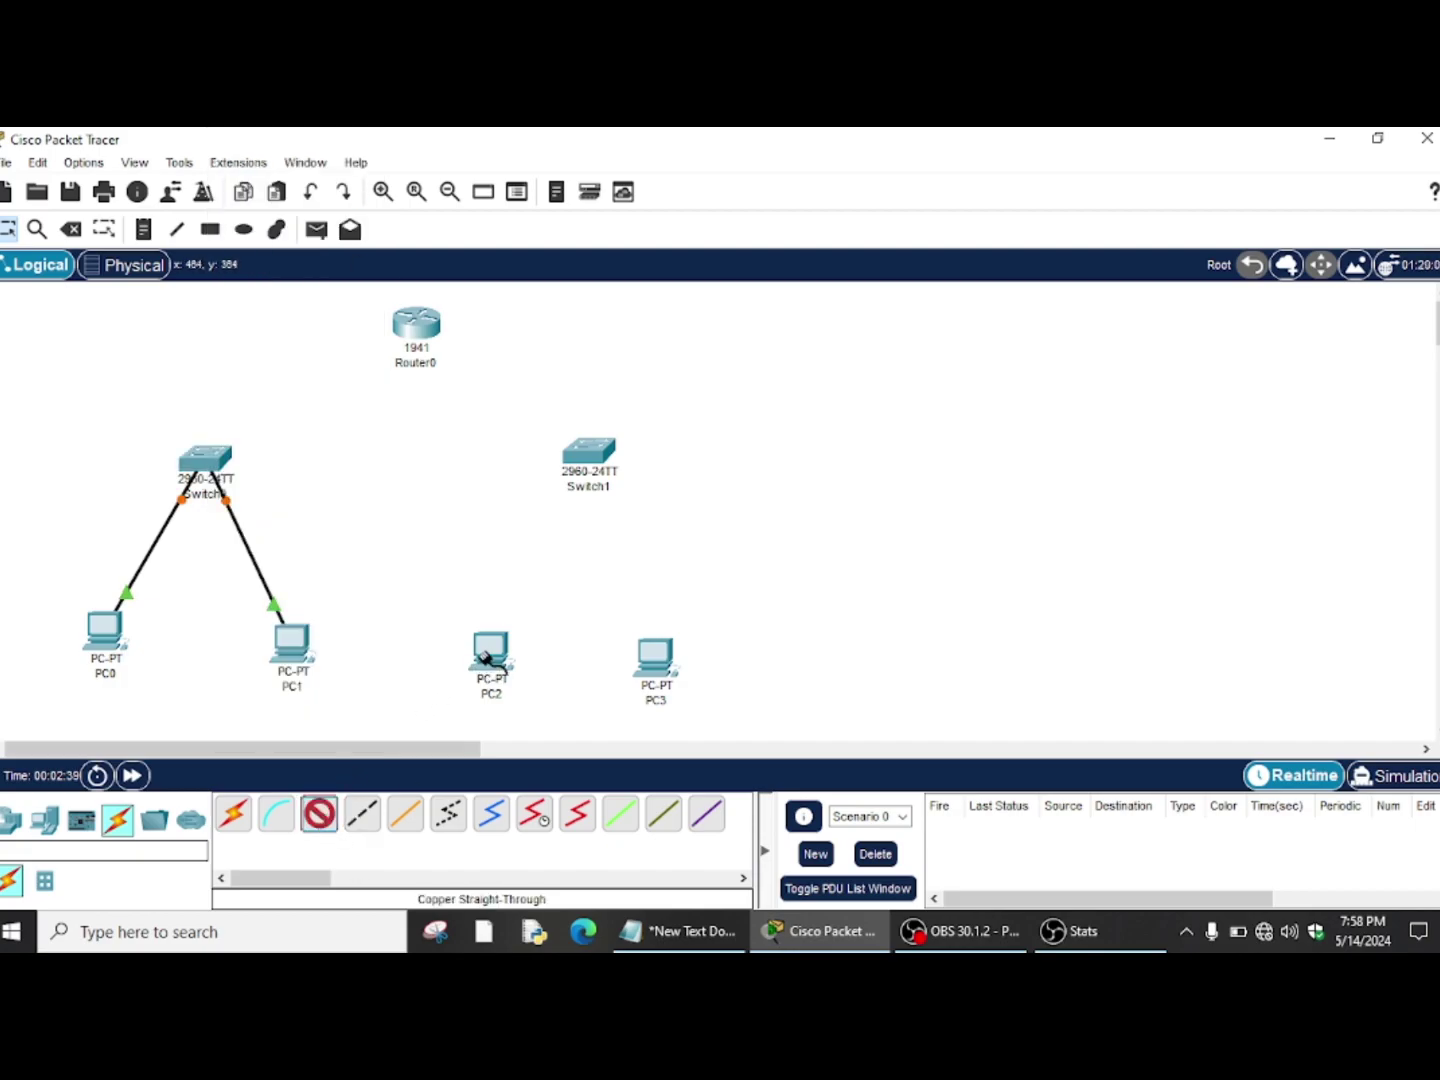
left_click(489, 655)
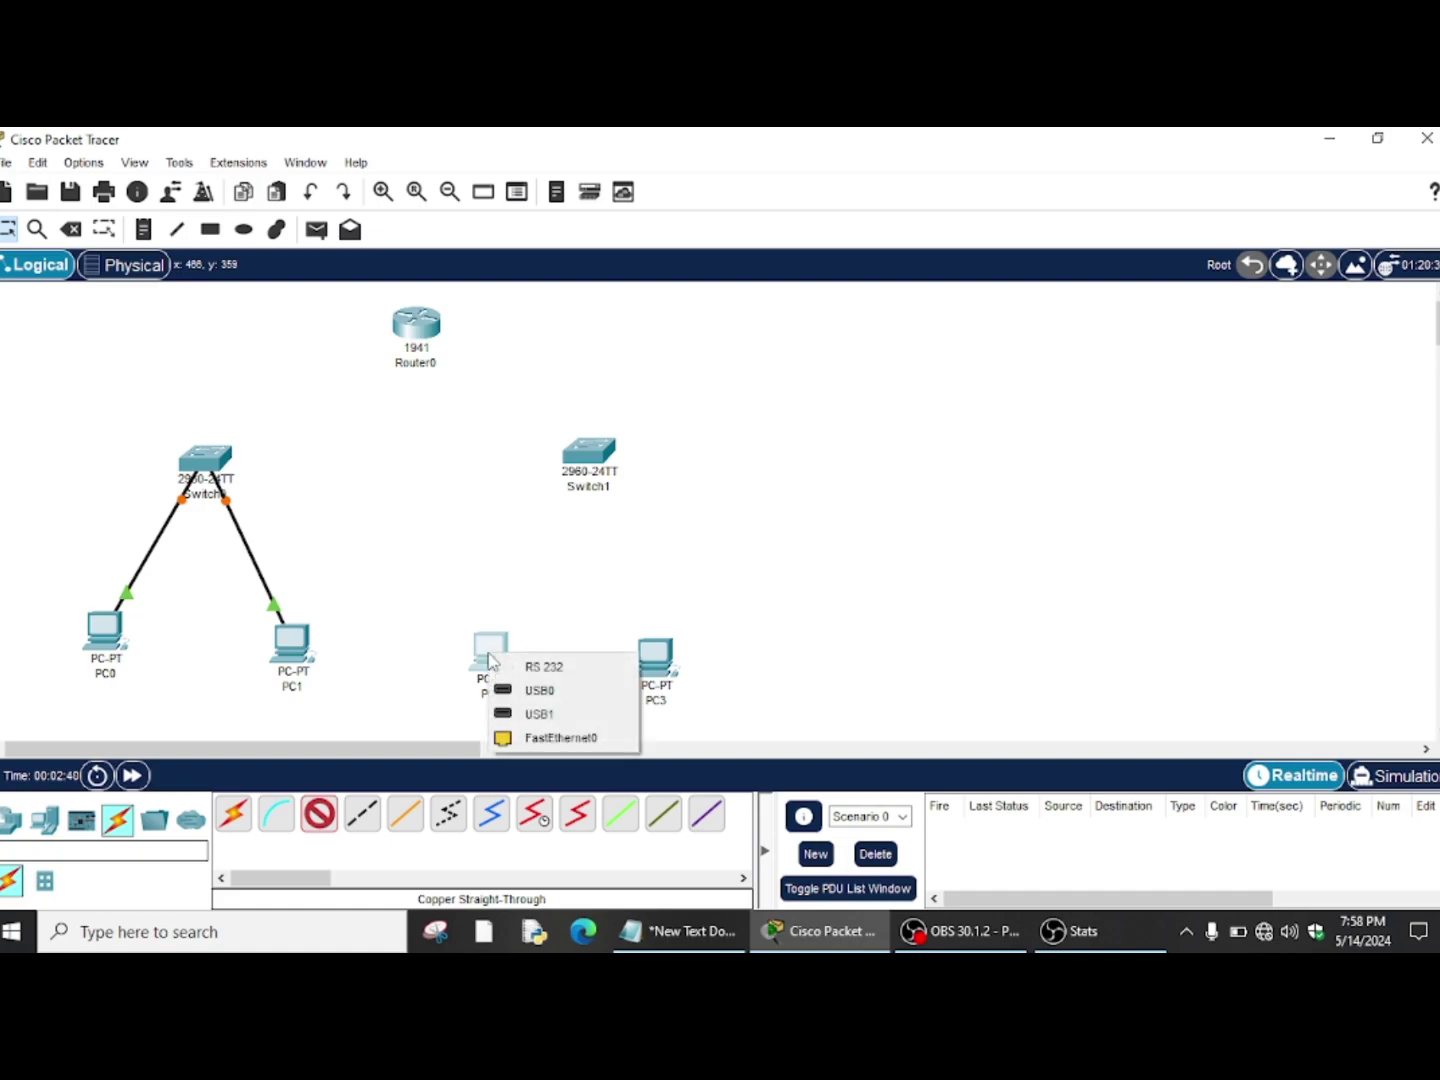
left_click(545, 738)
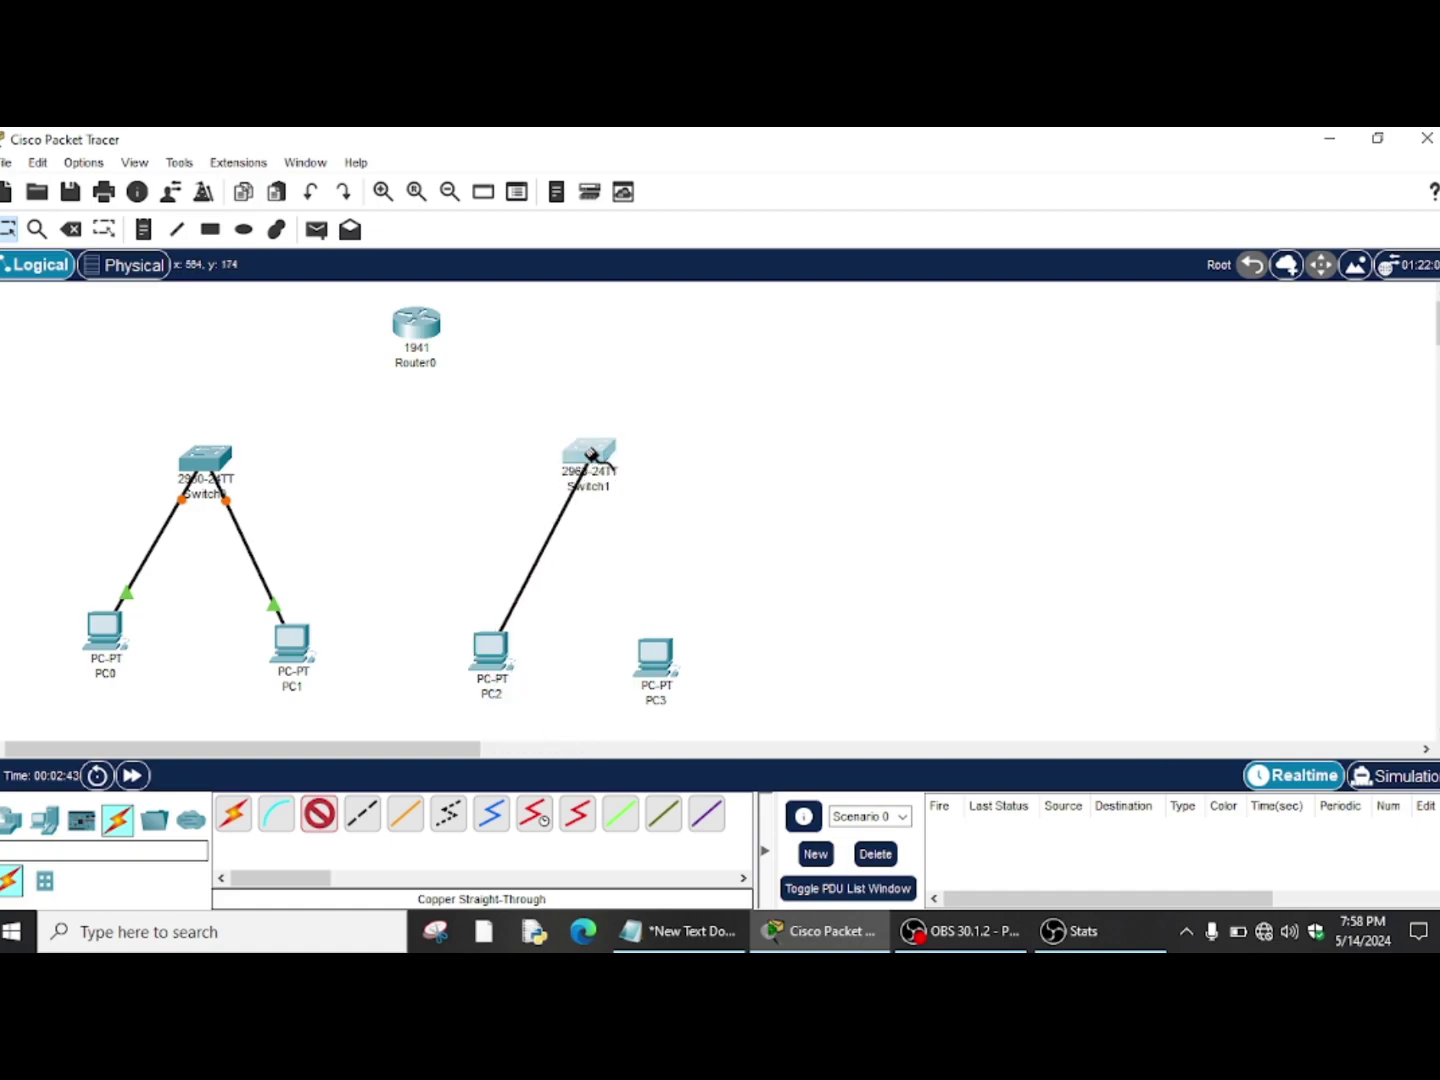
left_click(589, 456)
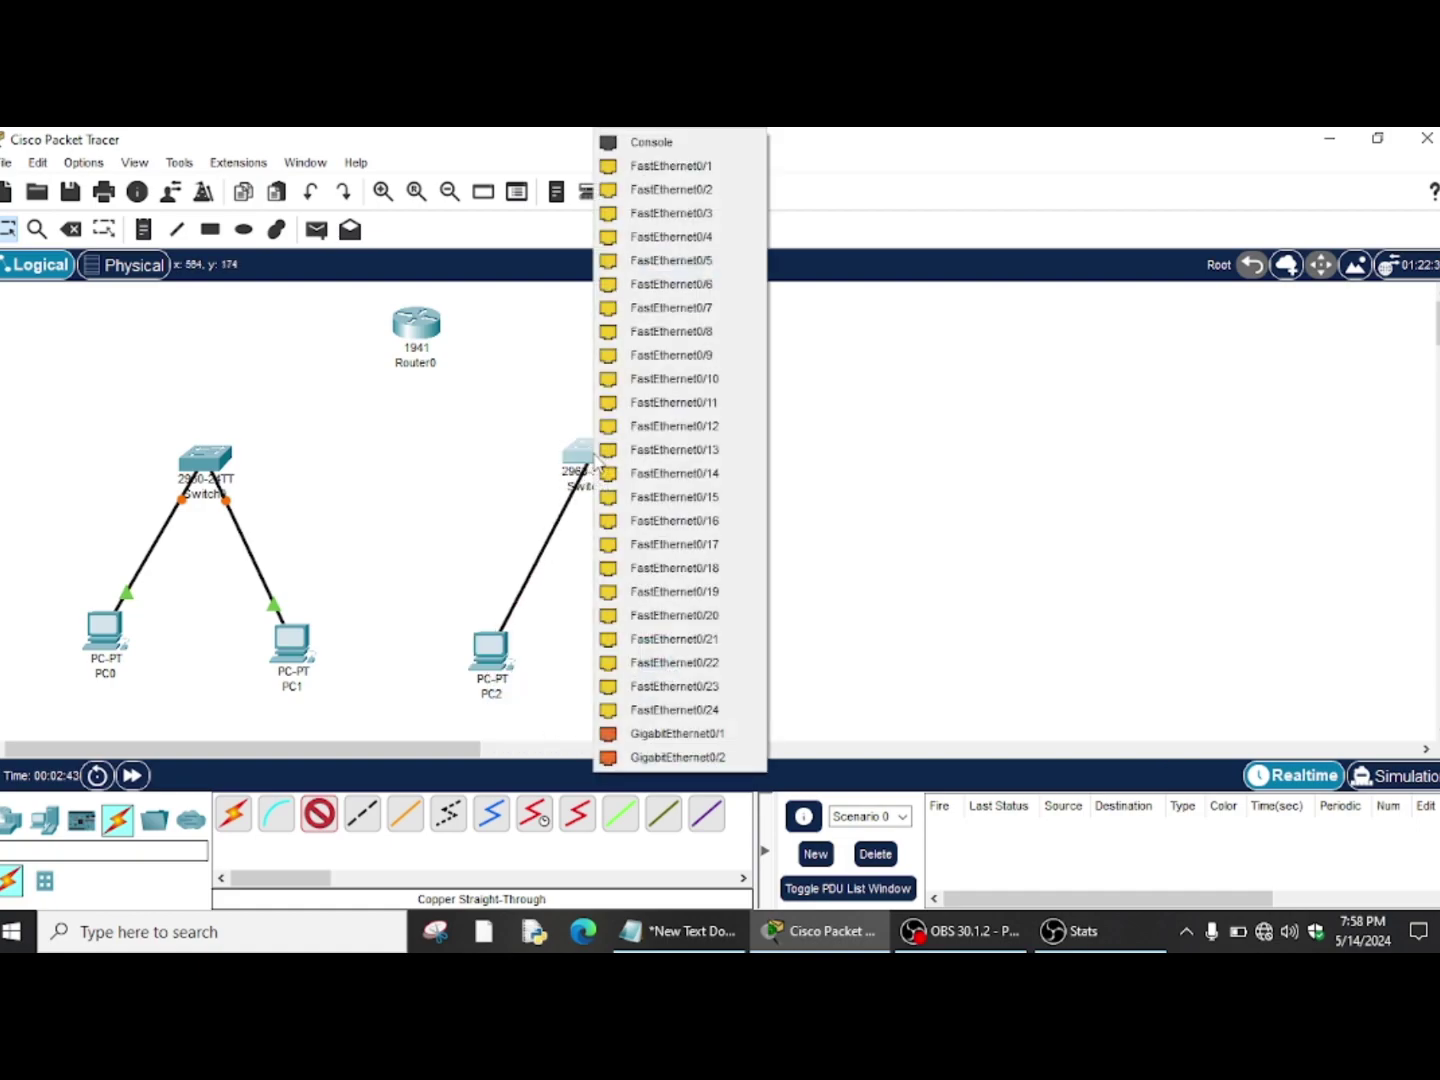
left_click(735, 213)
Connect PC3's FastEthernet0 to Switch1's FastEthernet0/4 with a copper straight-through cable
left_click(318, 812)
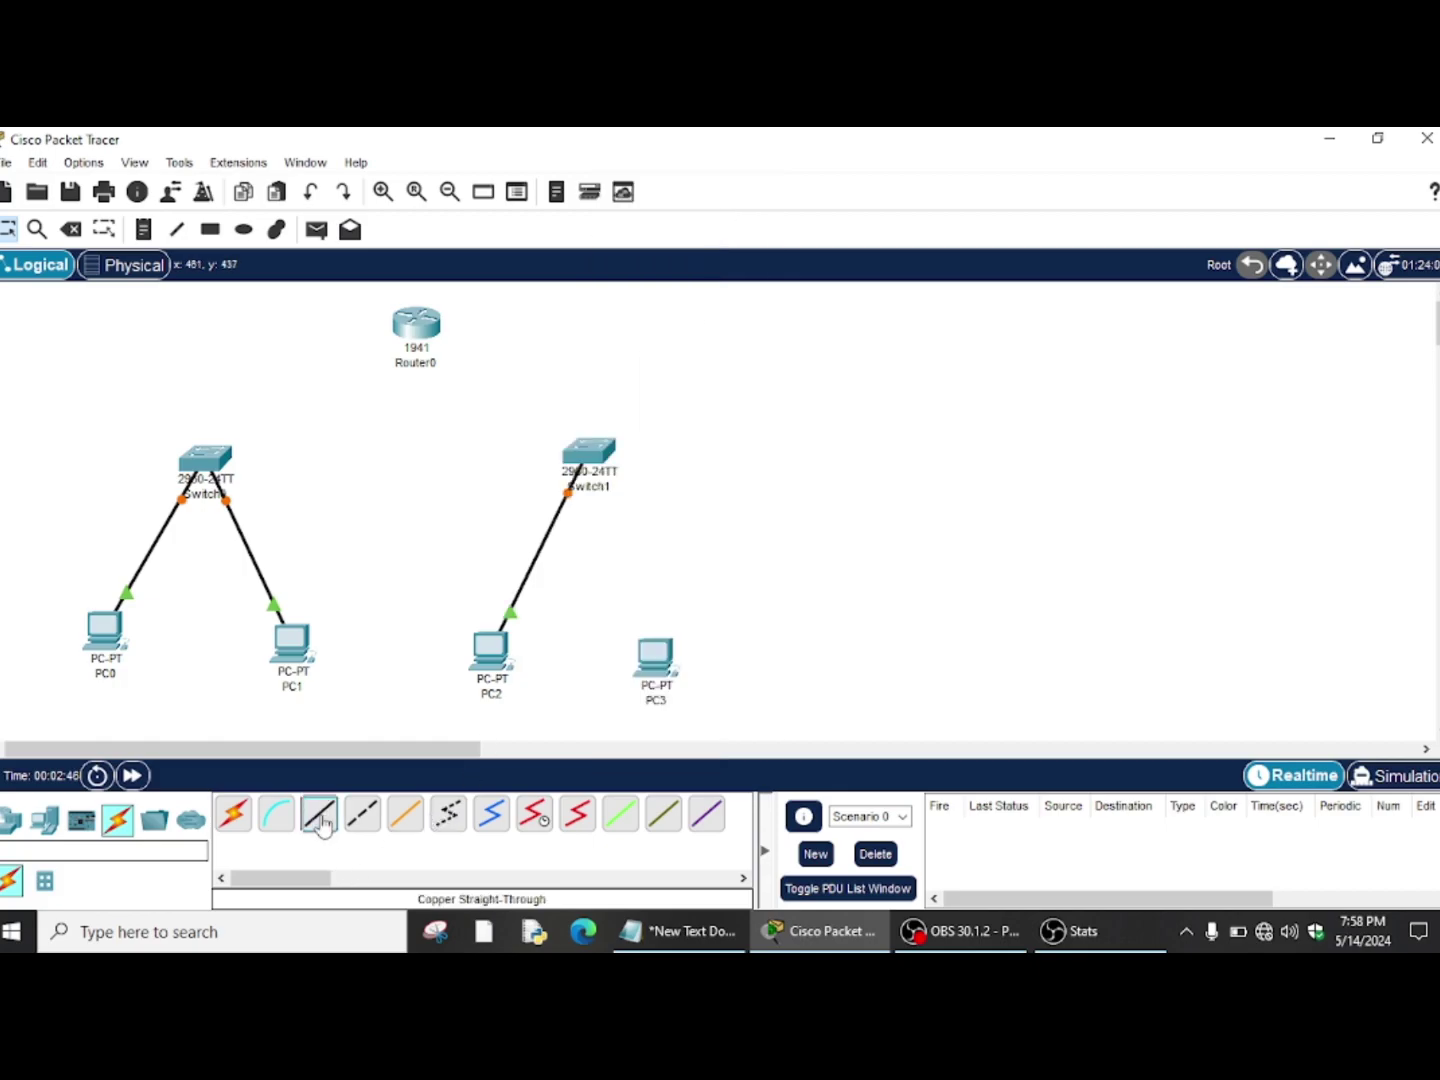
left_click(655, 665)
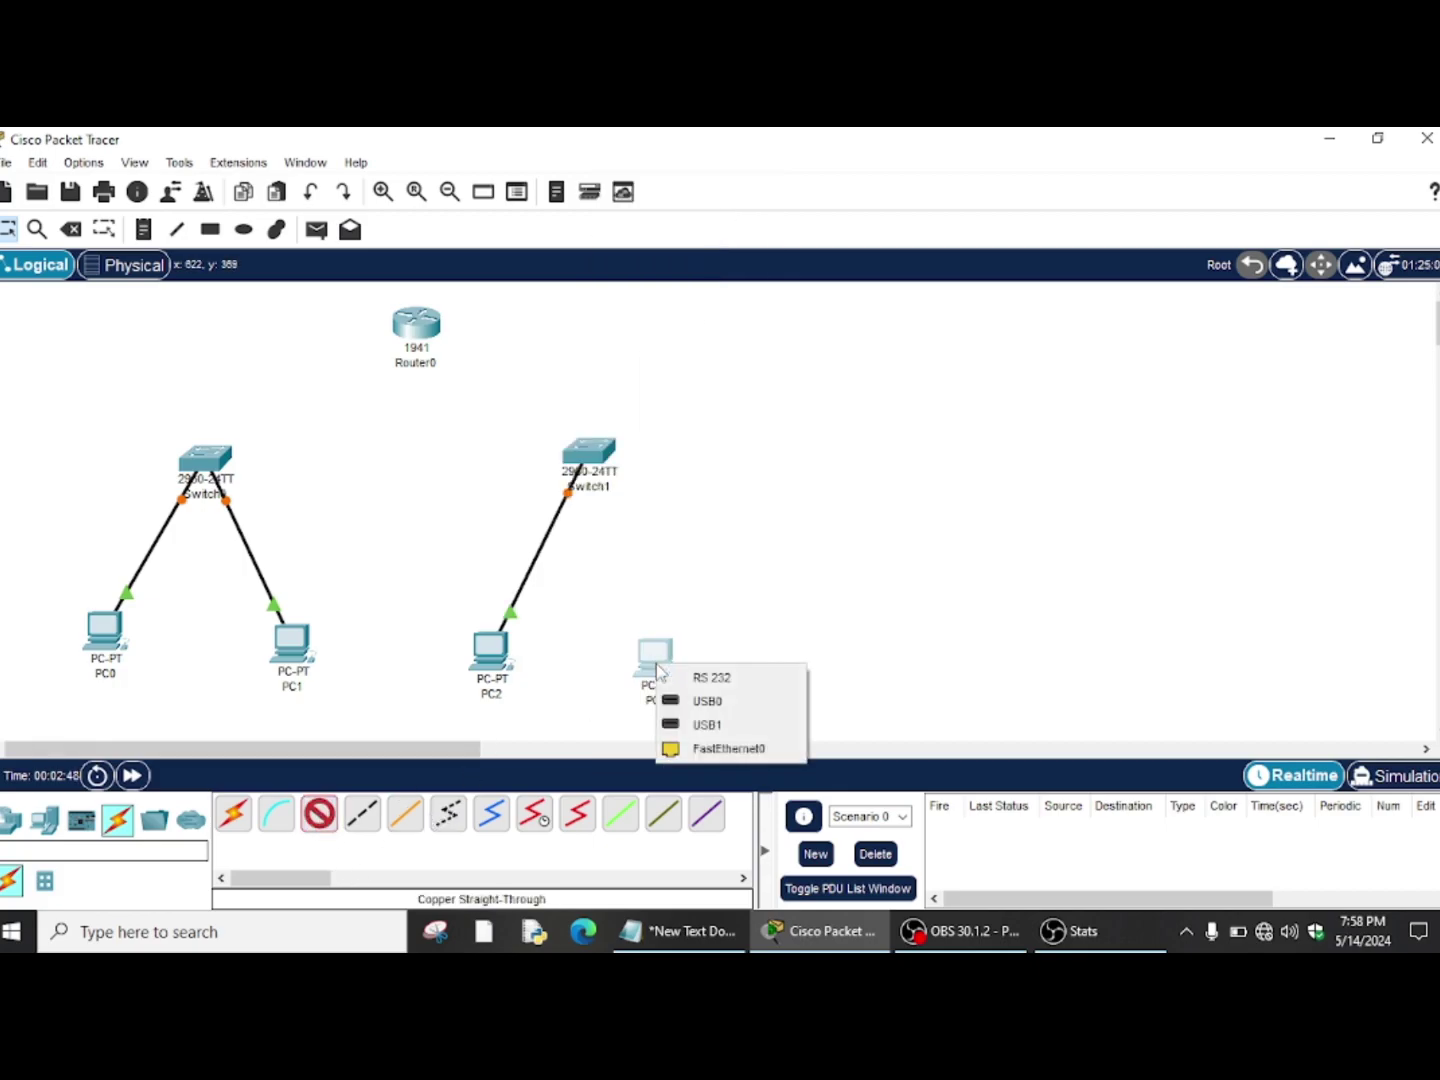
left_click(719, 749)
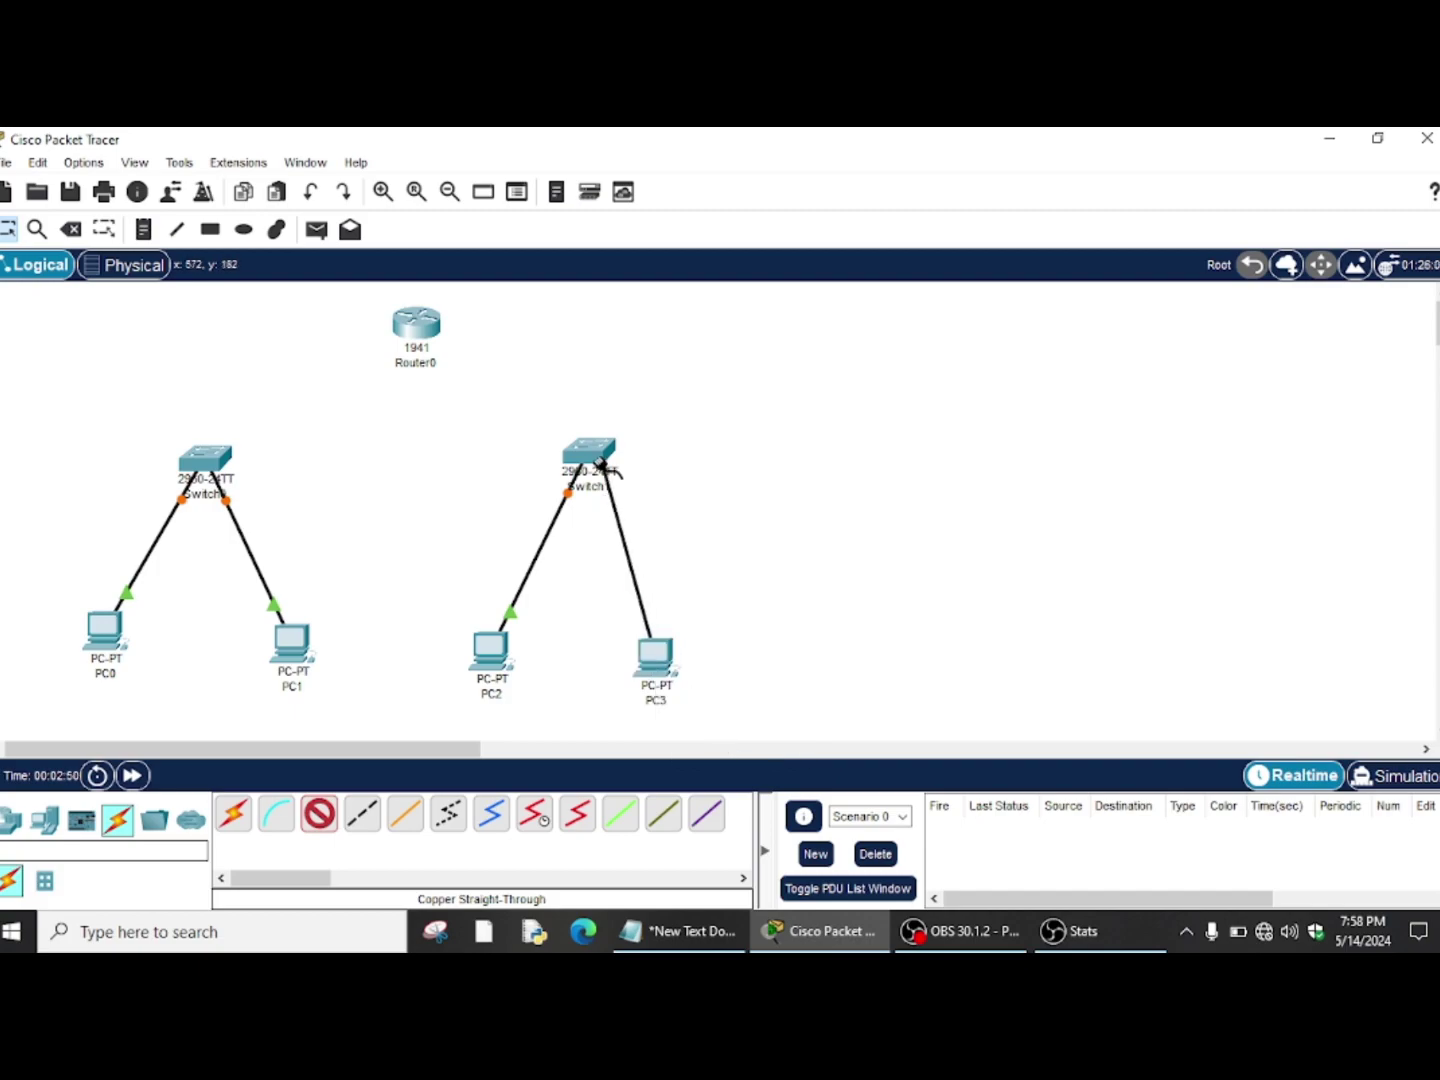
left_click(588, 452)
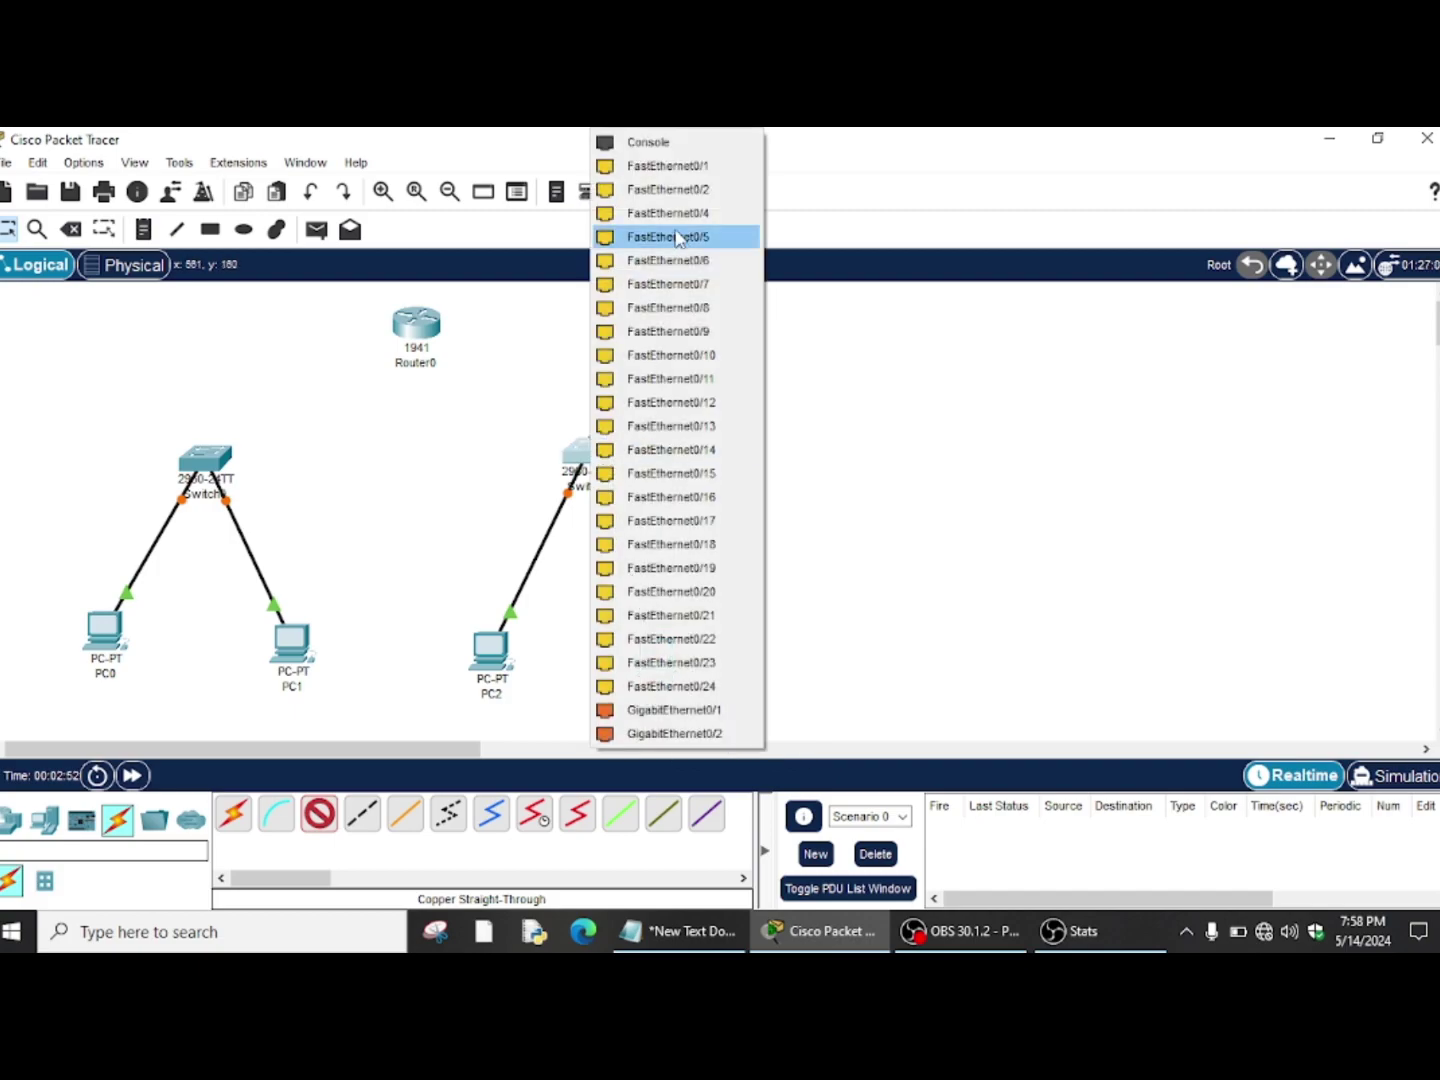
left_click(700, 213)
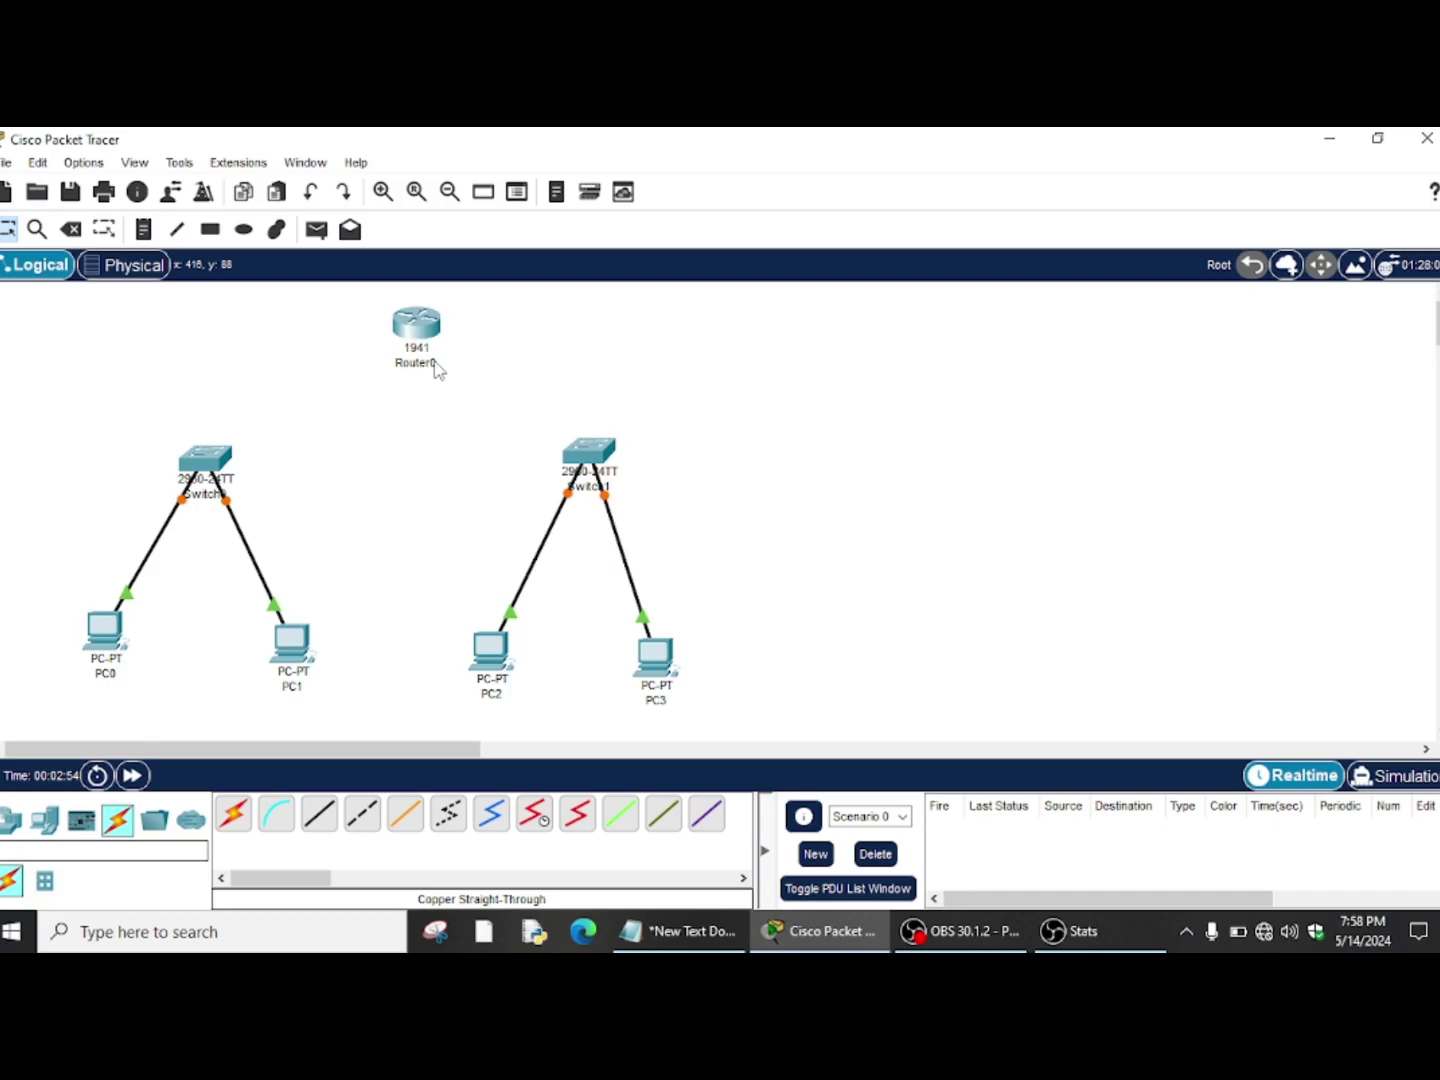
Connect Switch0's GigabitEthernet0/1 to Router0's GigabitEthernet0/0 with a copper straight-through cable
mouse_move(436, 369)
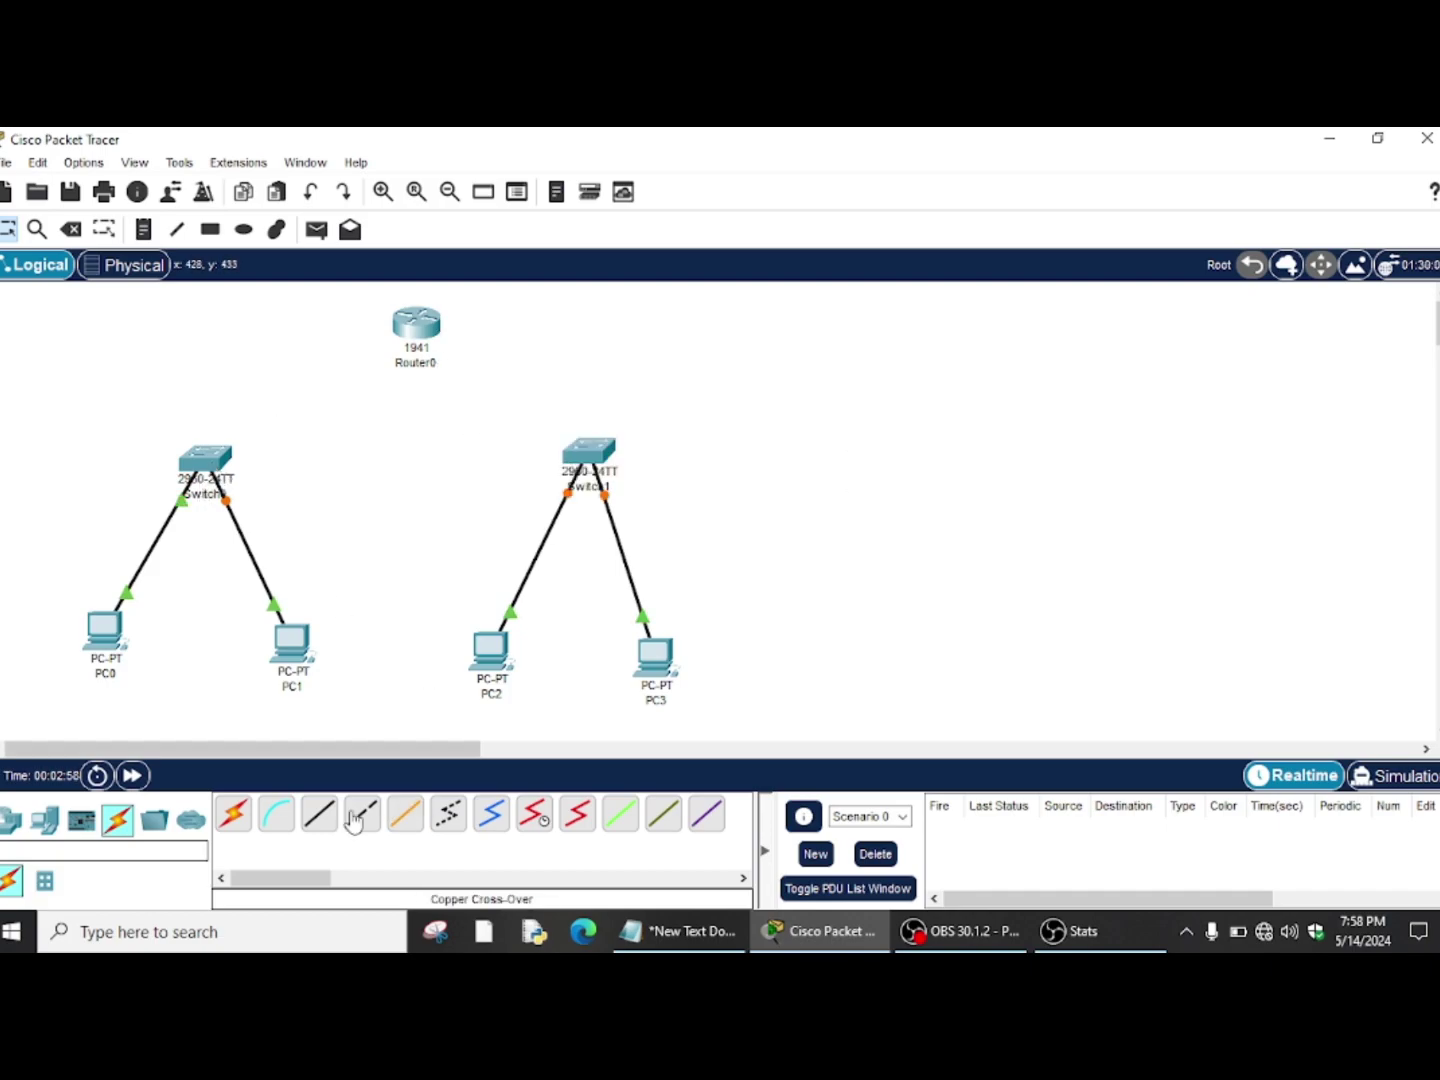
left_click(319, 815)
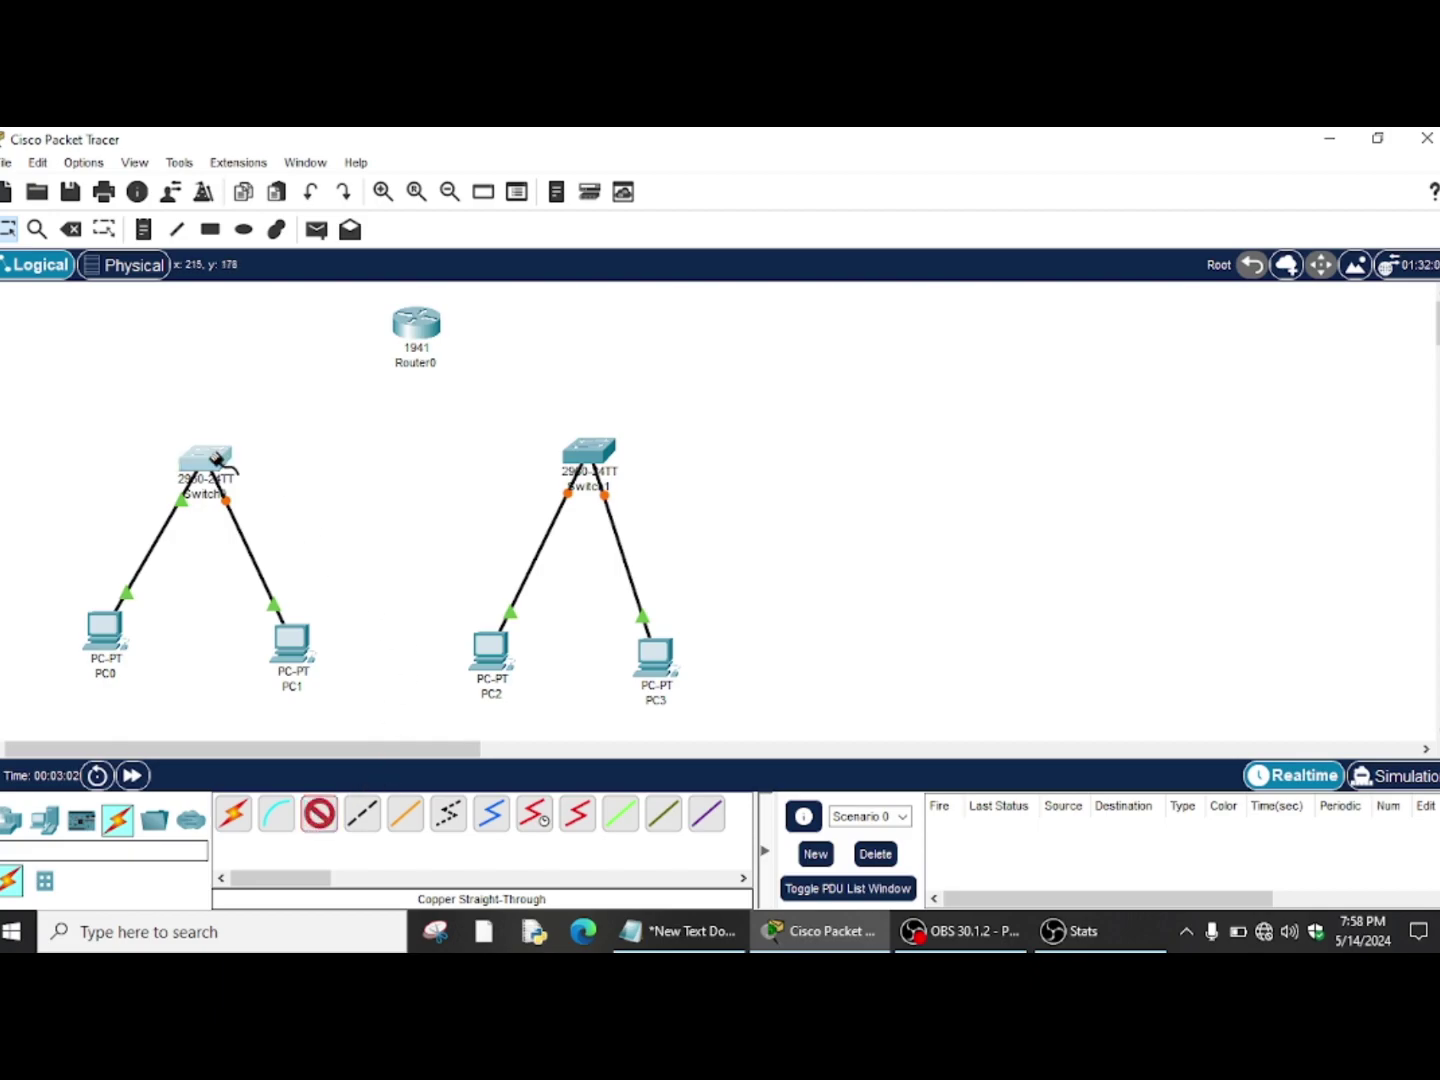
left_click(218, 460)
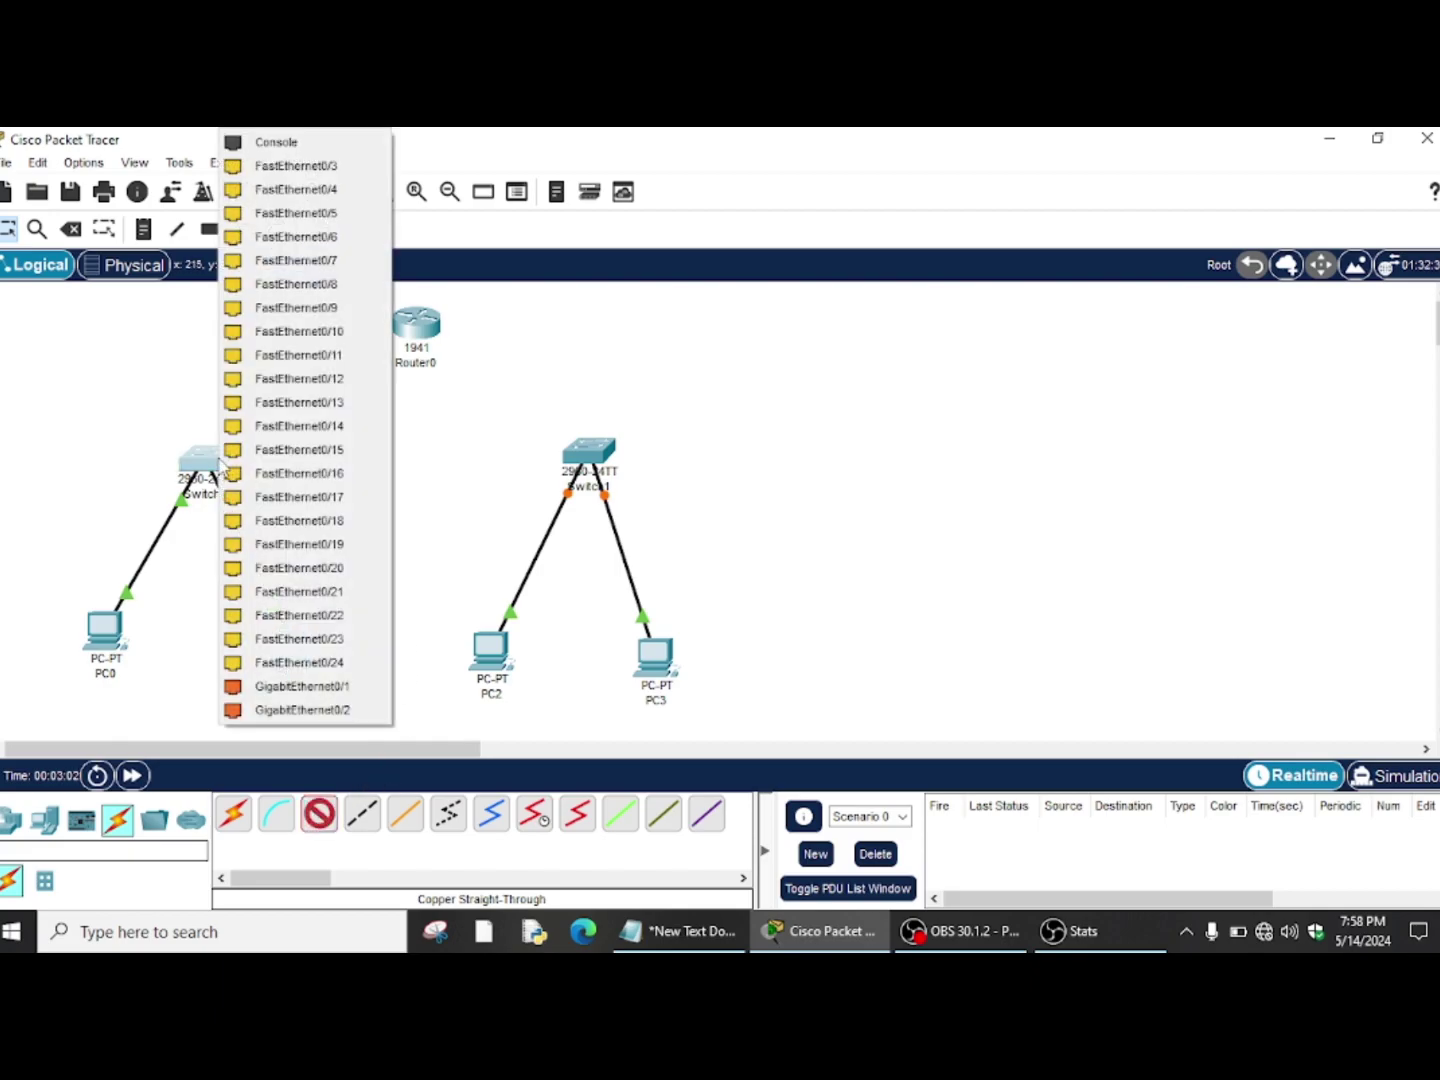
left_click(345, 688)
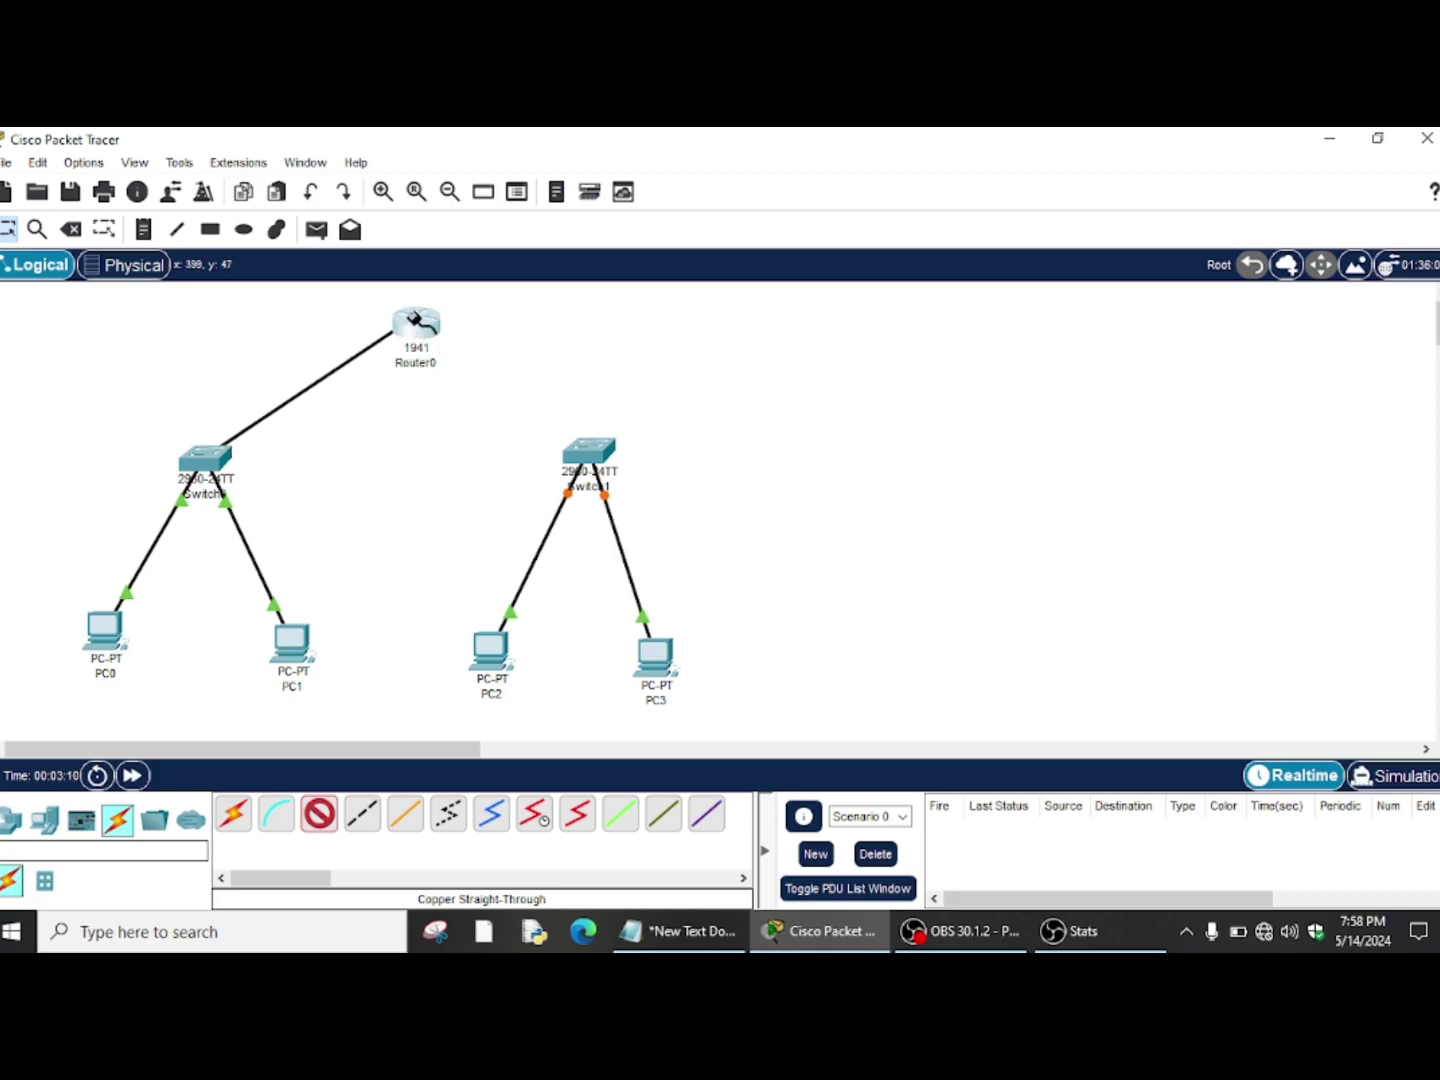
left_click(414, 319)
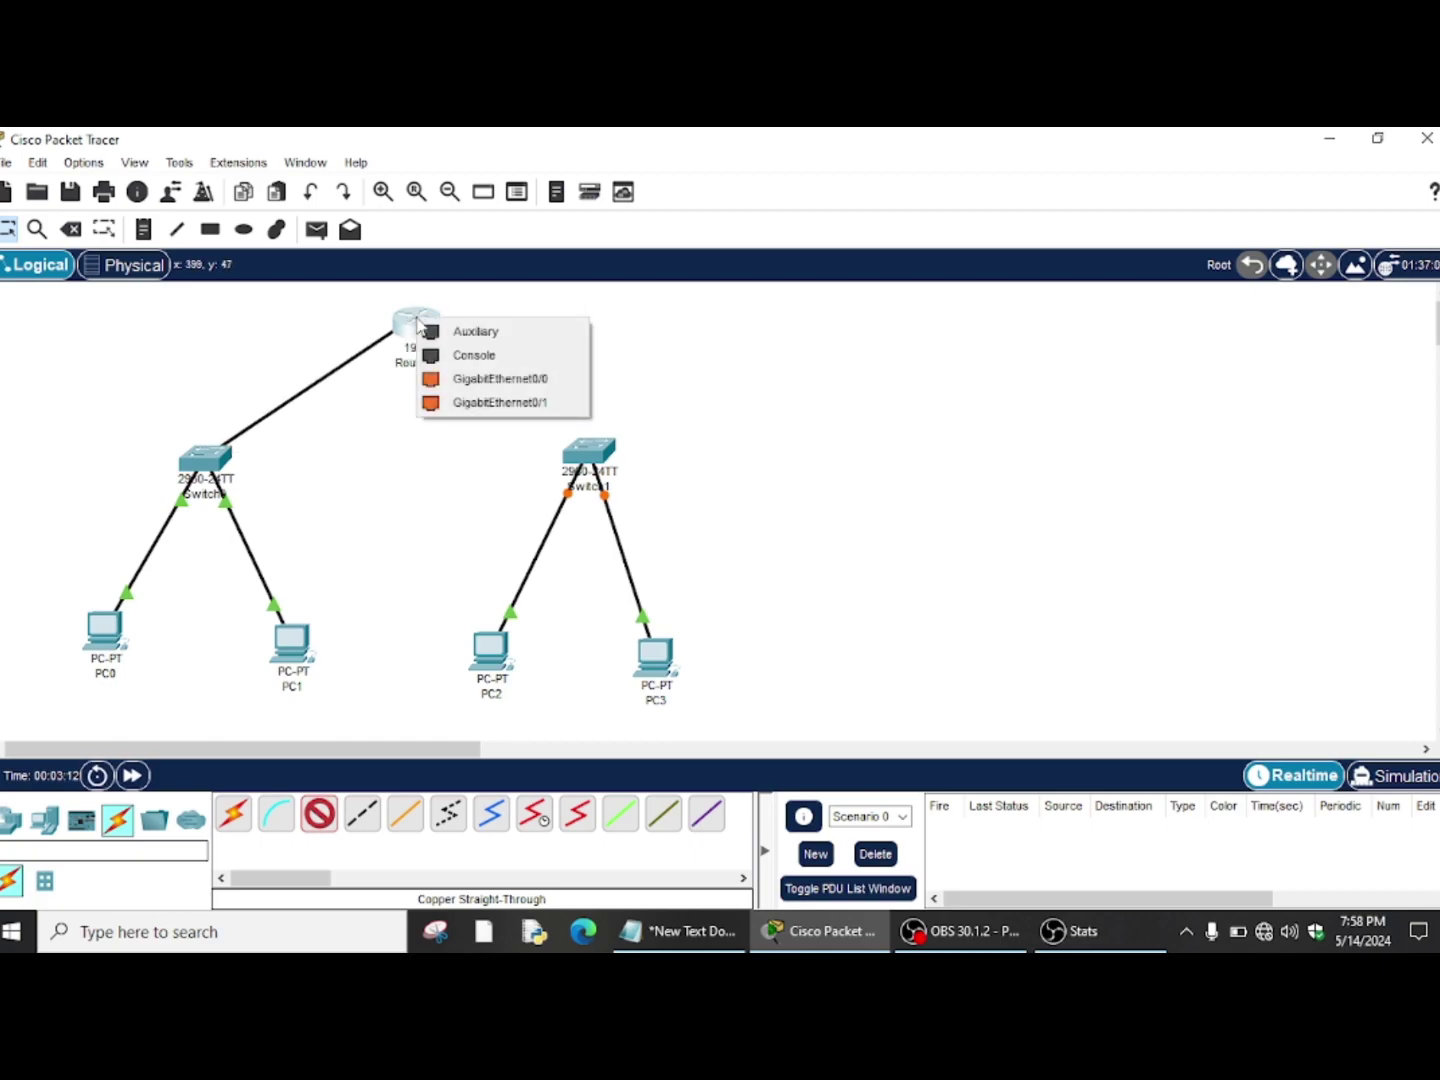
left_click(498, 384)
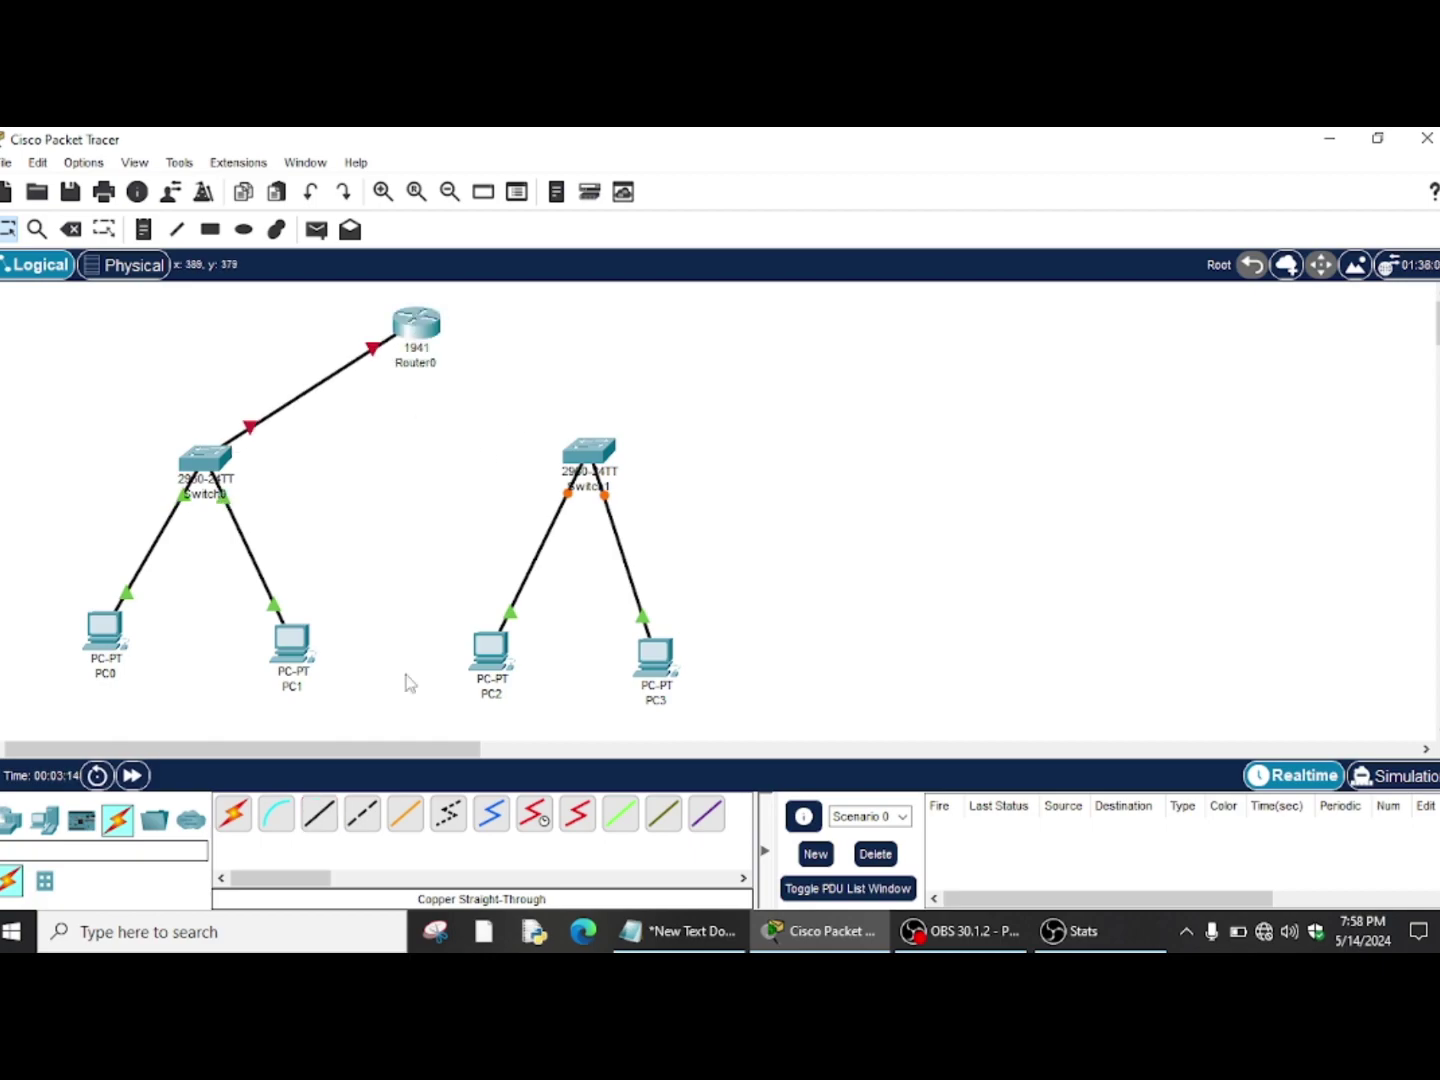
Connect Switch1's GigabitEthernet0/2 to Router0's GigabitEthernet0/1 with a copper straight-through cable
left_click(325, 822)
left_click(579, 457)
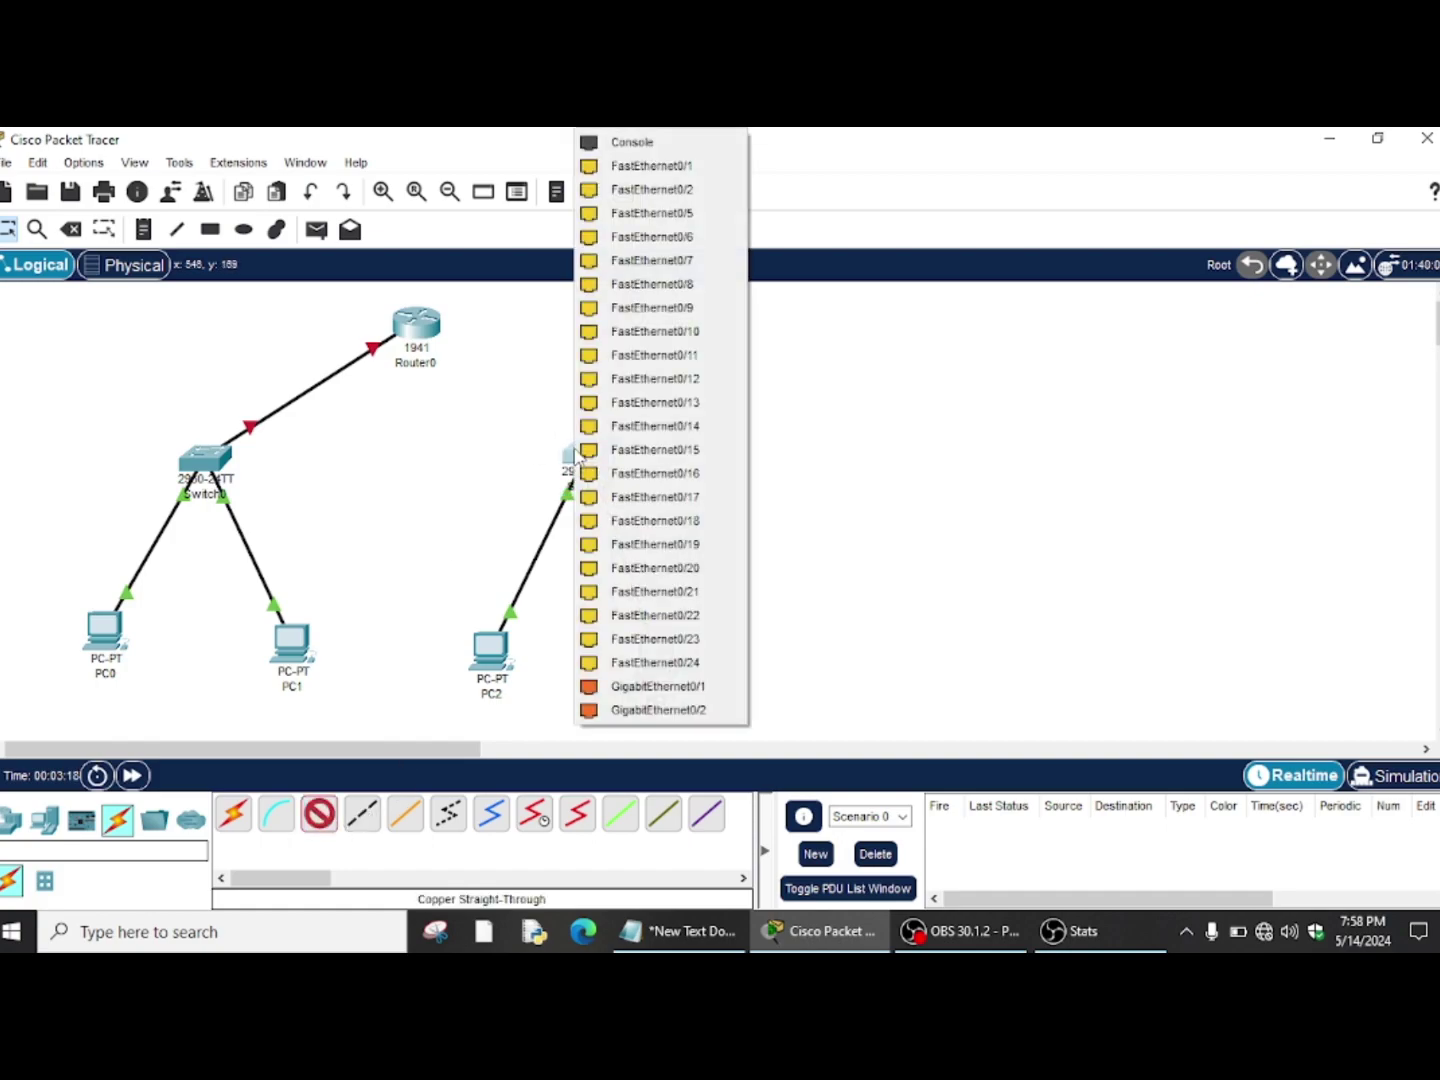
left_click(700, 710)
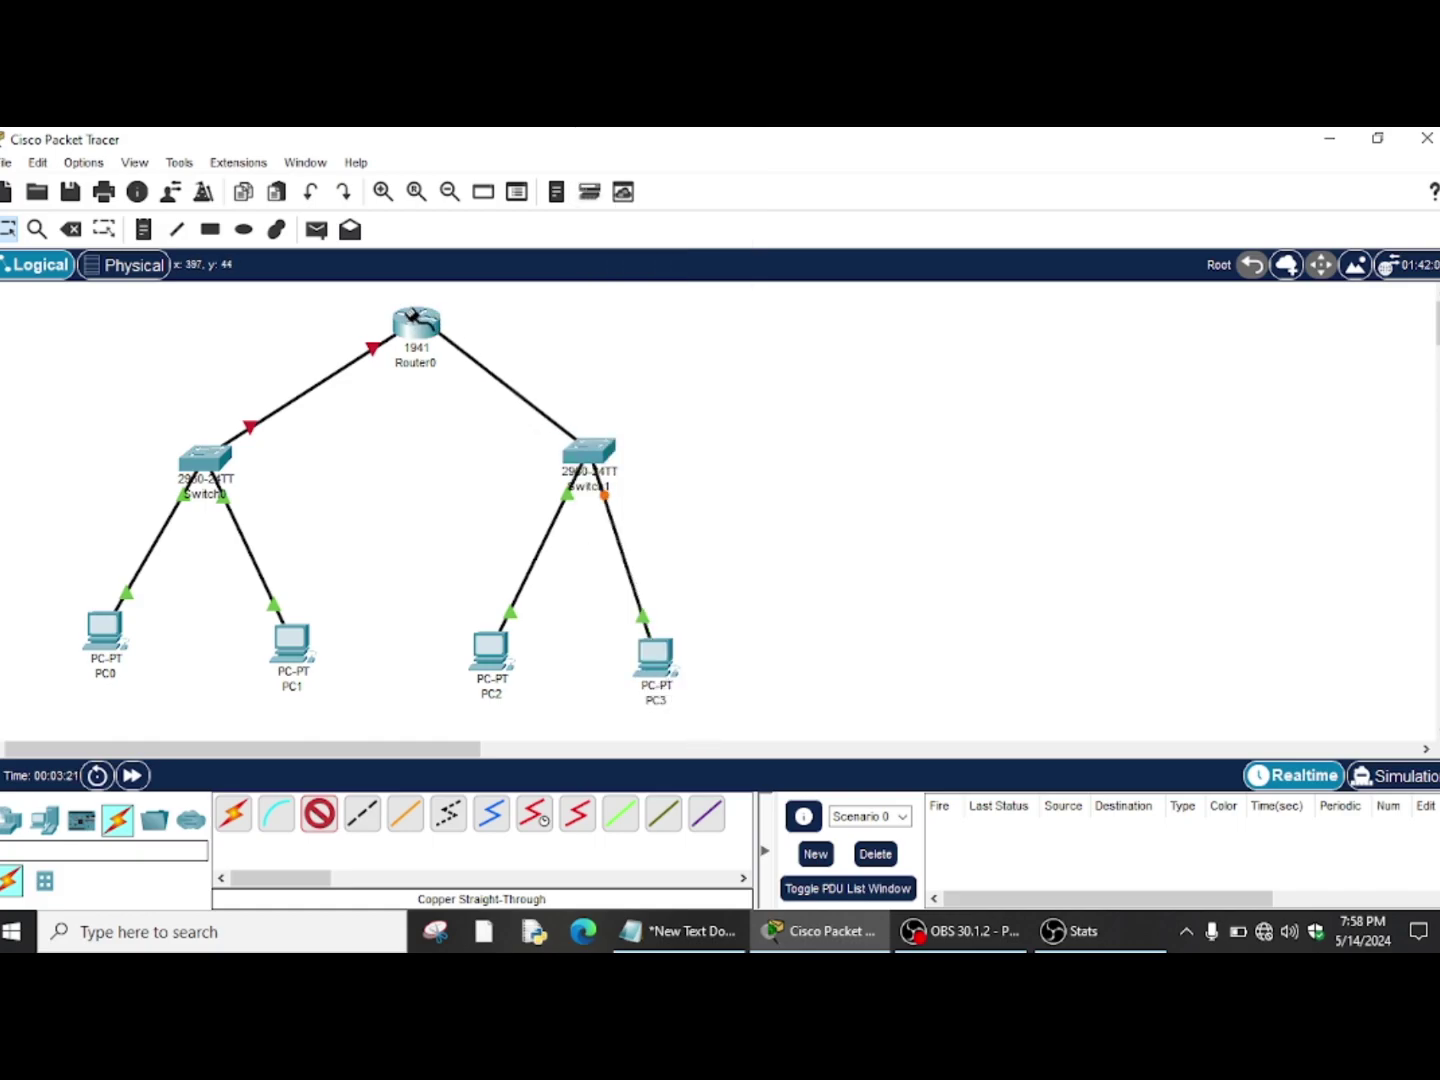
left_click(411, 318)
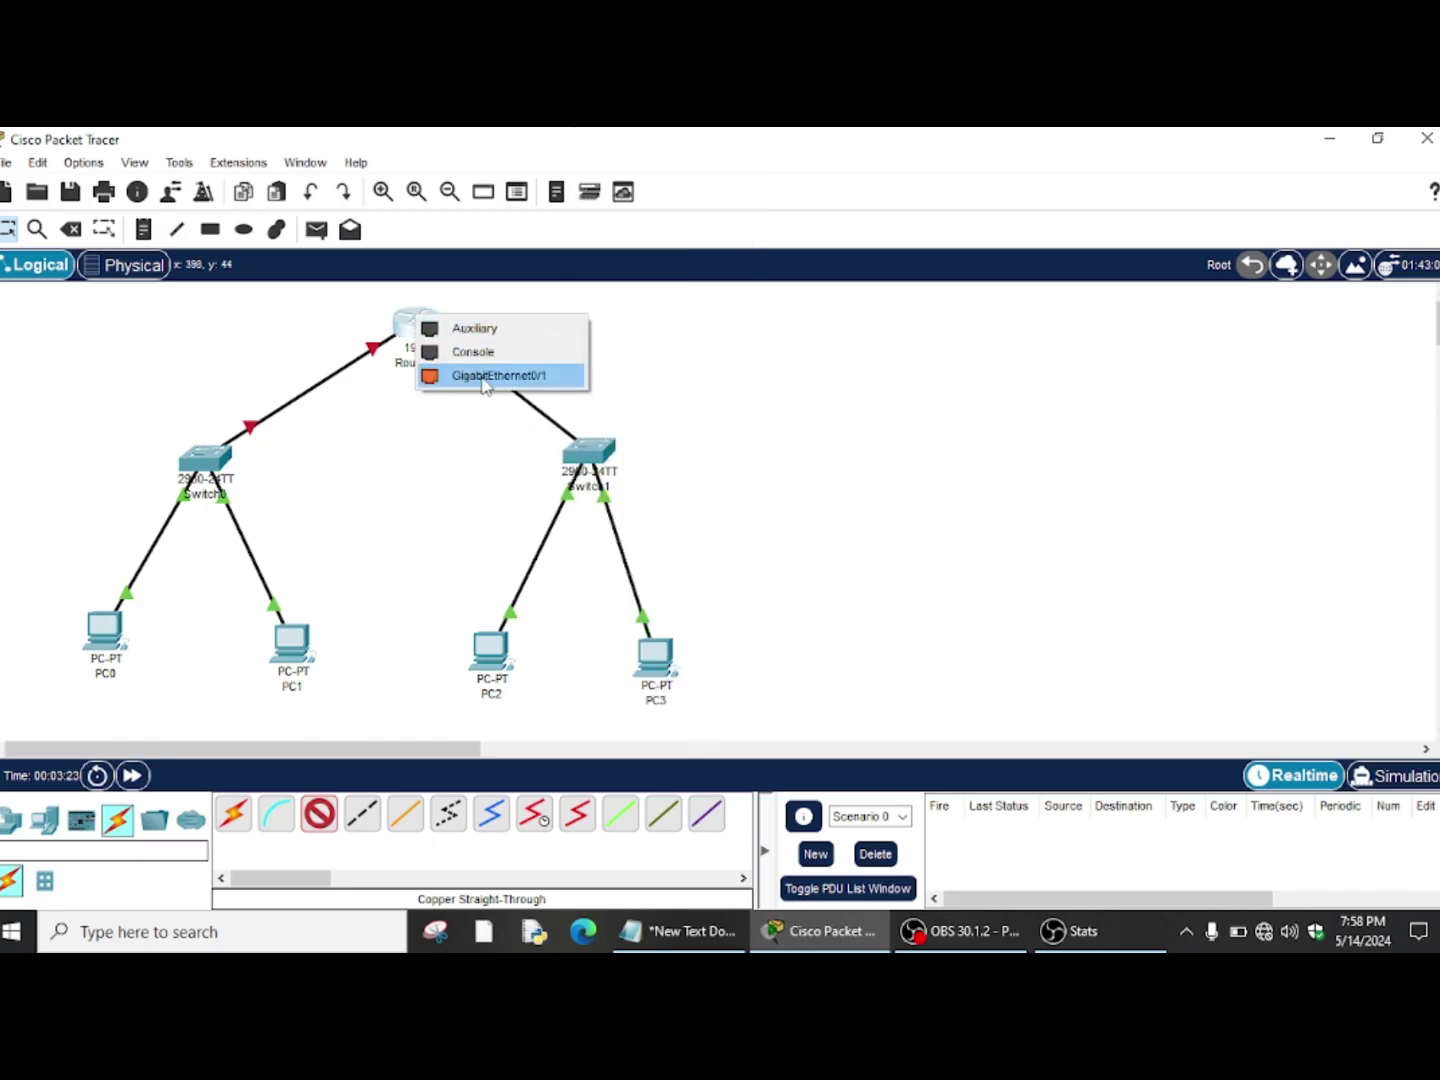
left_click(483, 375)
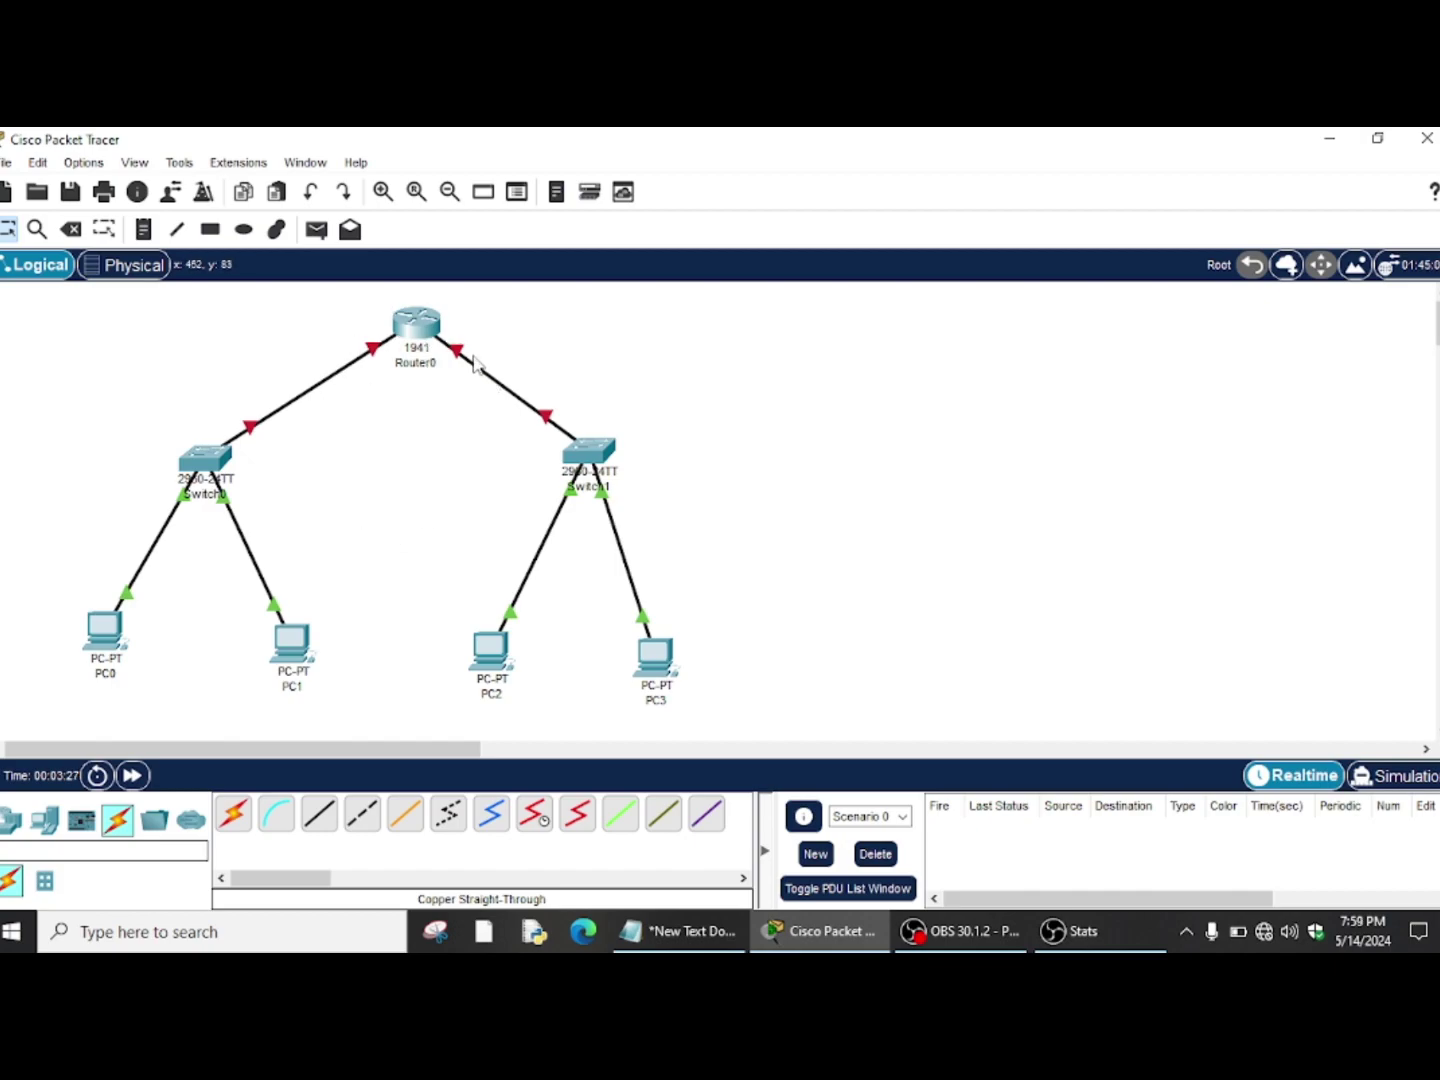
Delete the cable between Router0 and Switch1
left_click(70, 230)
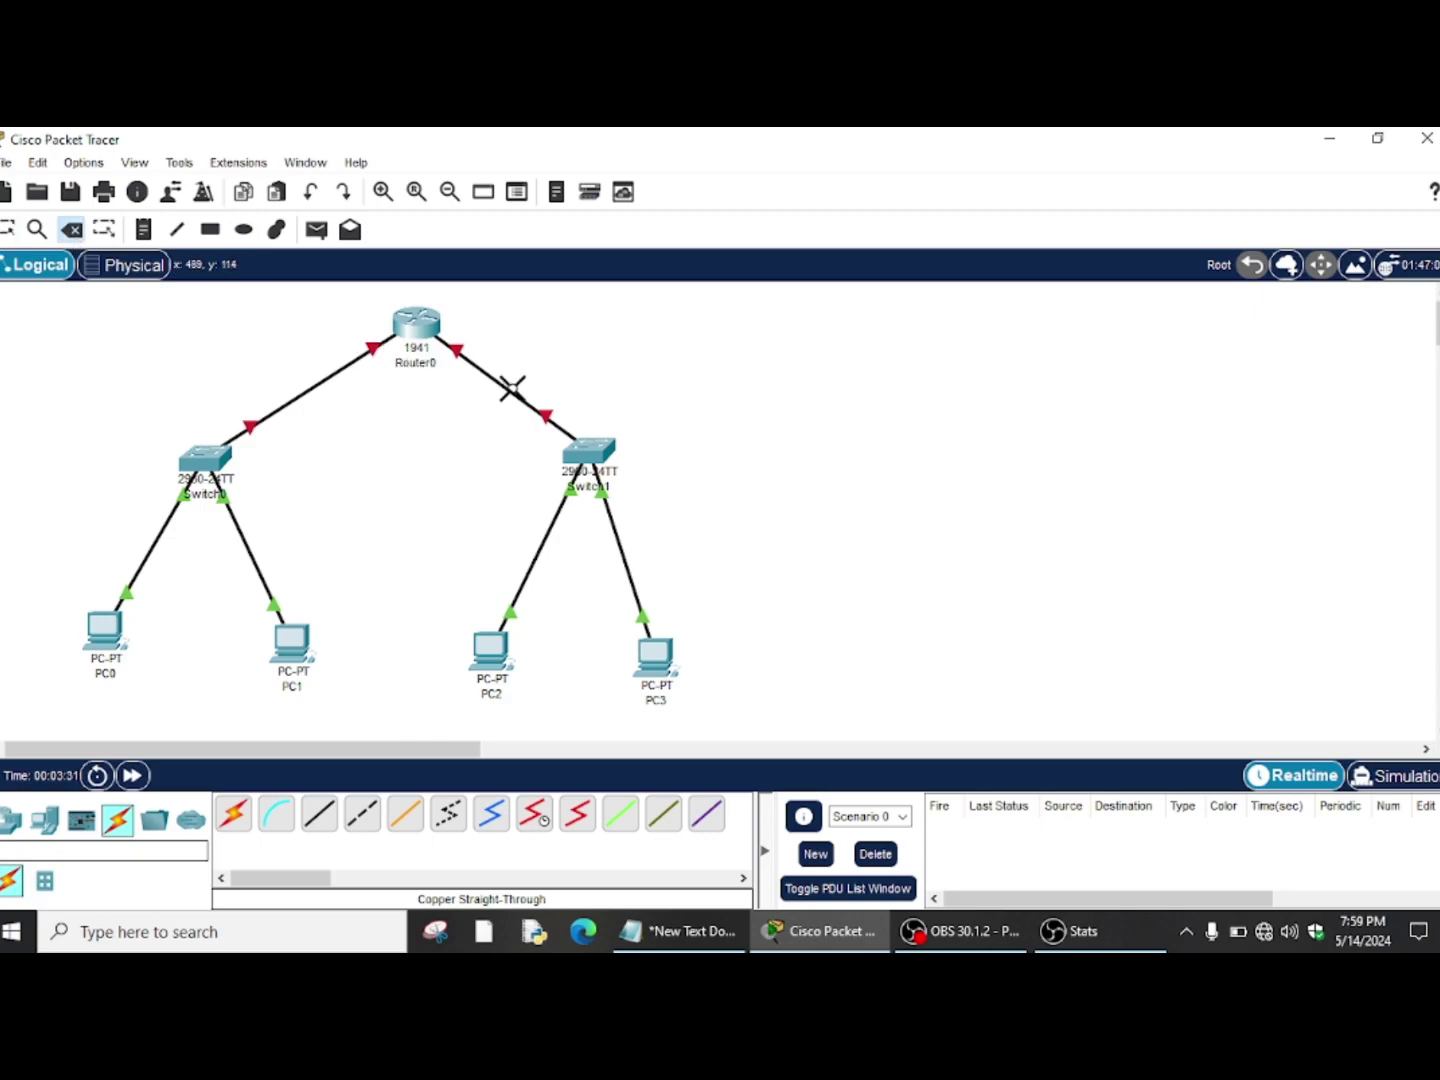
left_click(511, 390)
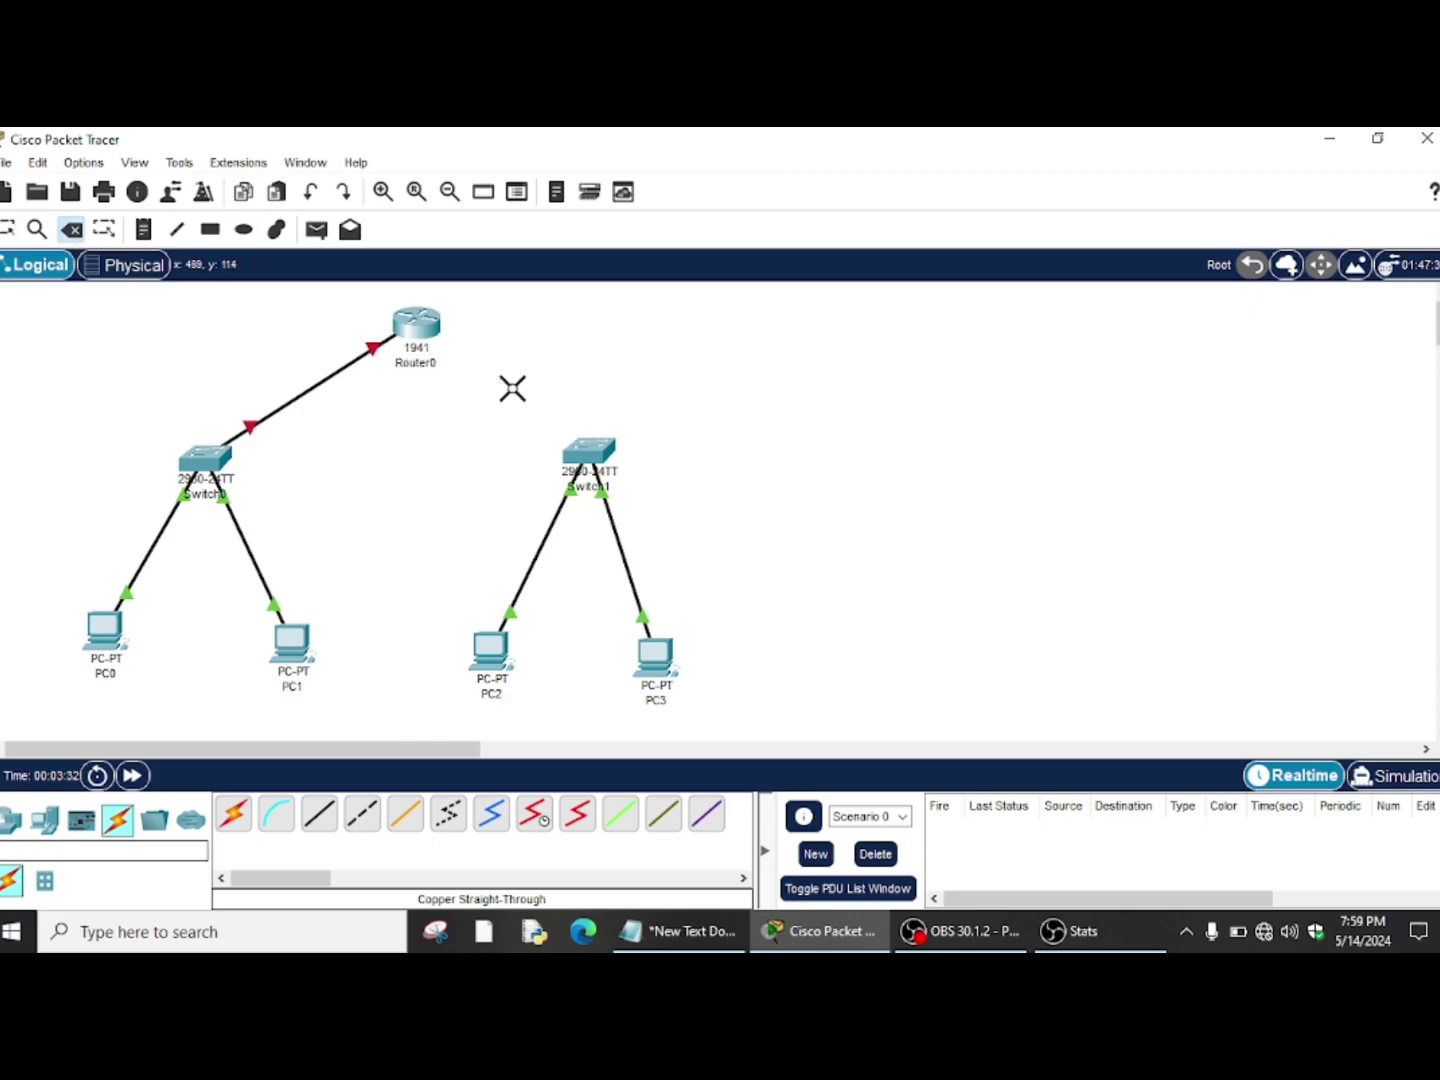
Connect Router0 to Switch1 using the automatically chosen connection type
left_click(318, 816)
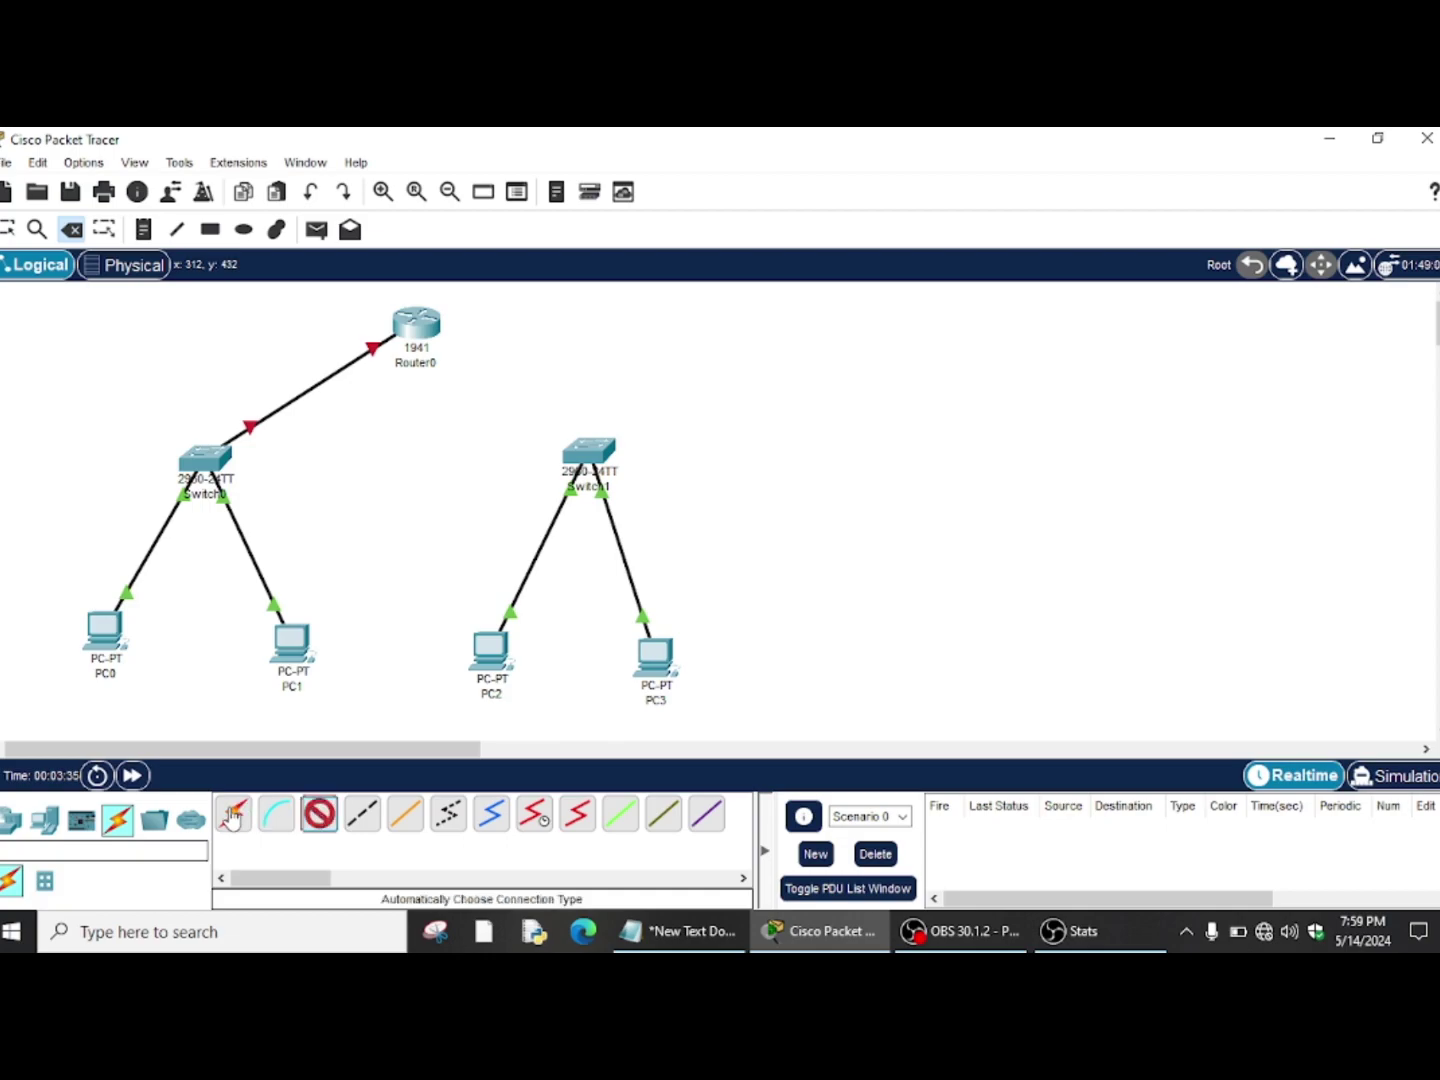
left_click(233, 815)
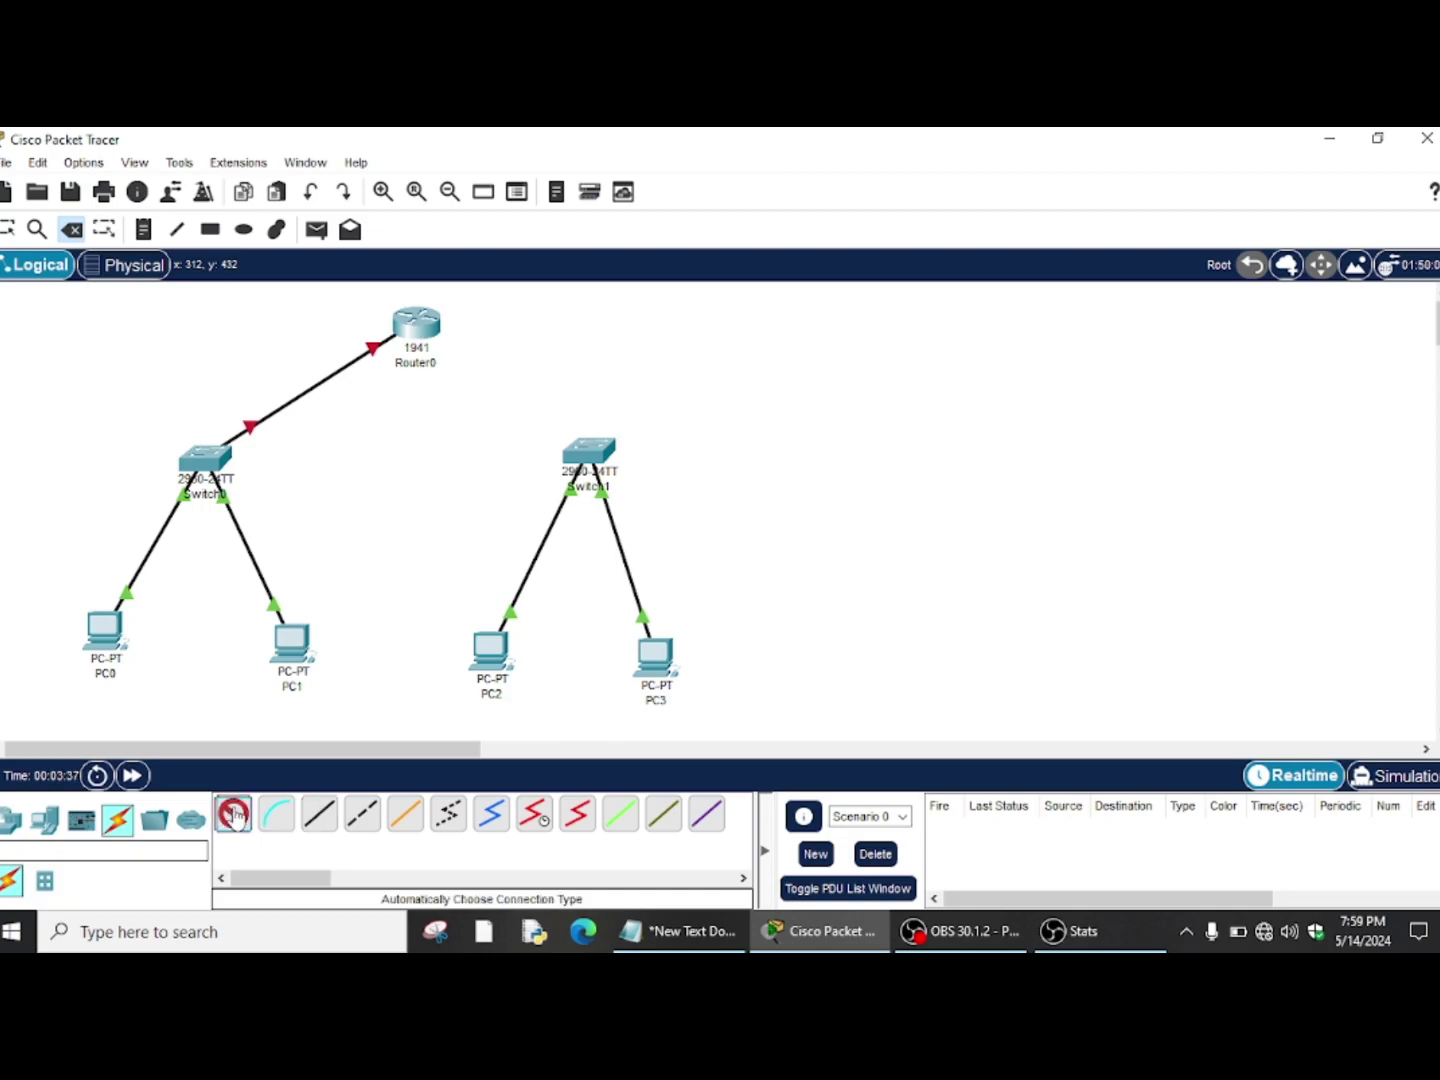
left_click(419, 329)
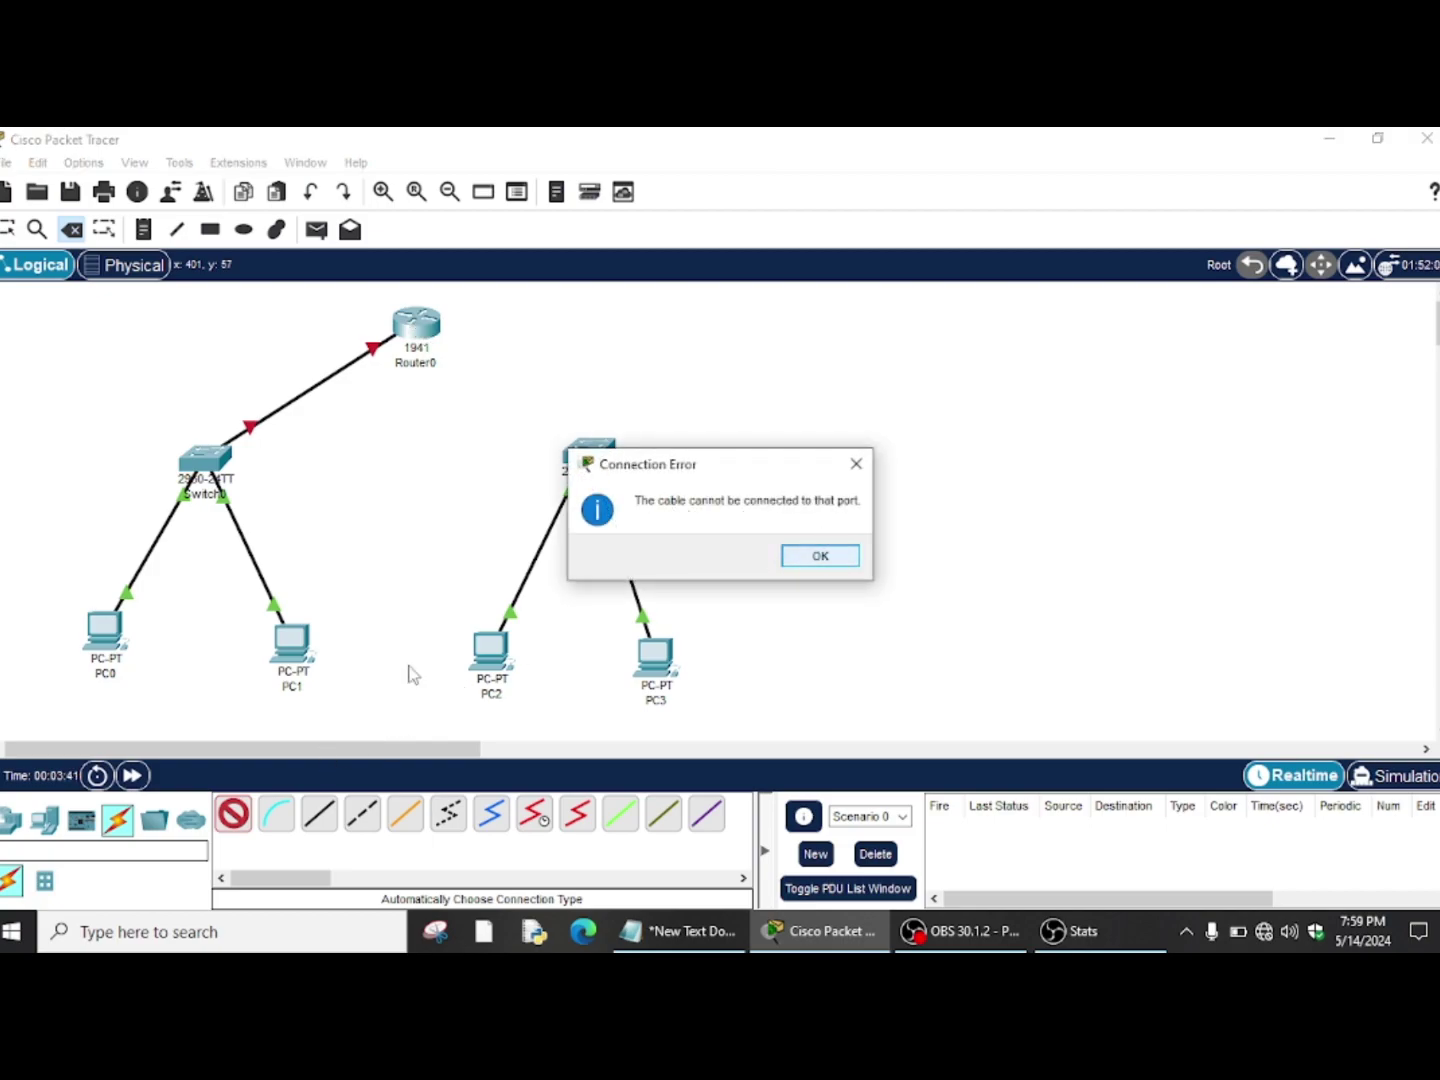
left_click(820, 556)
left_click(425, 329)
left_click(572, 446)
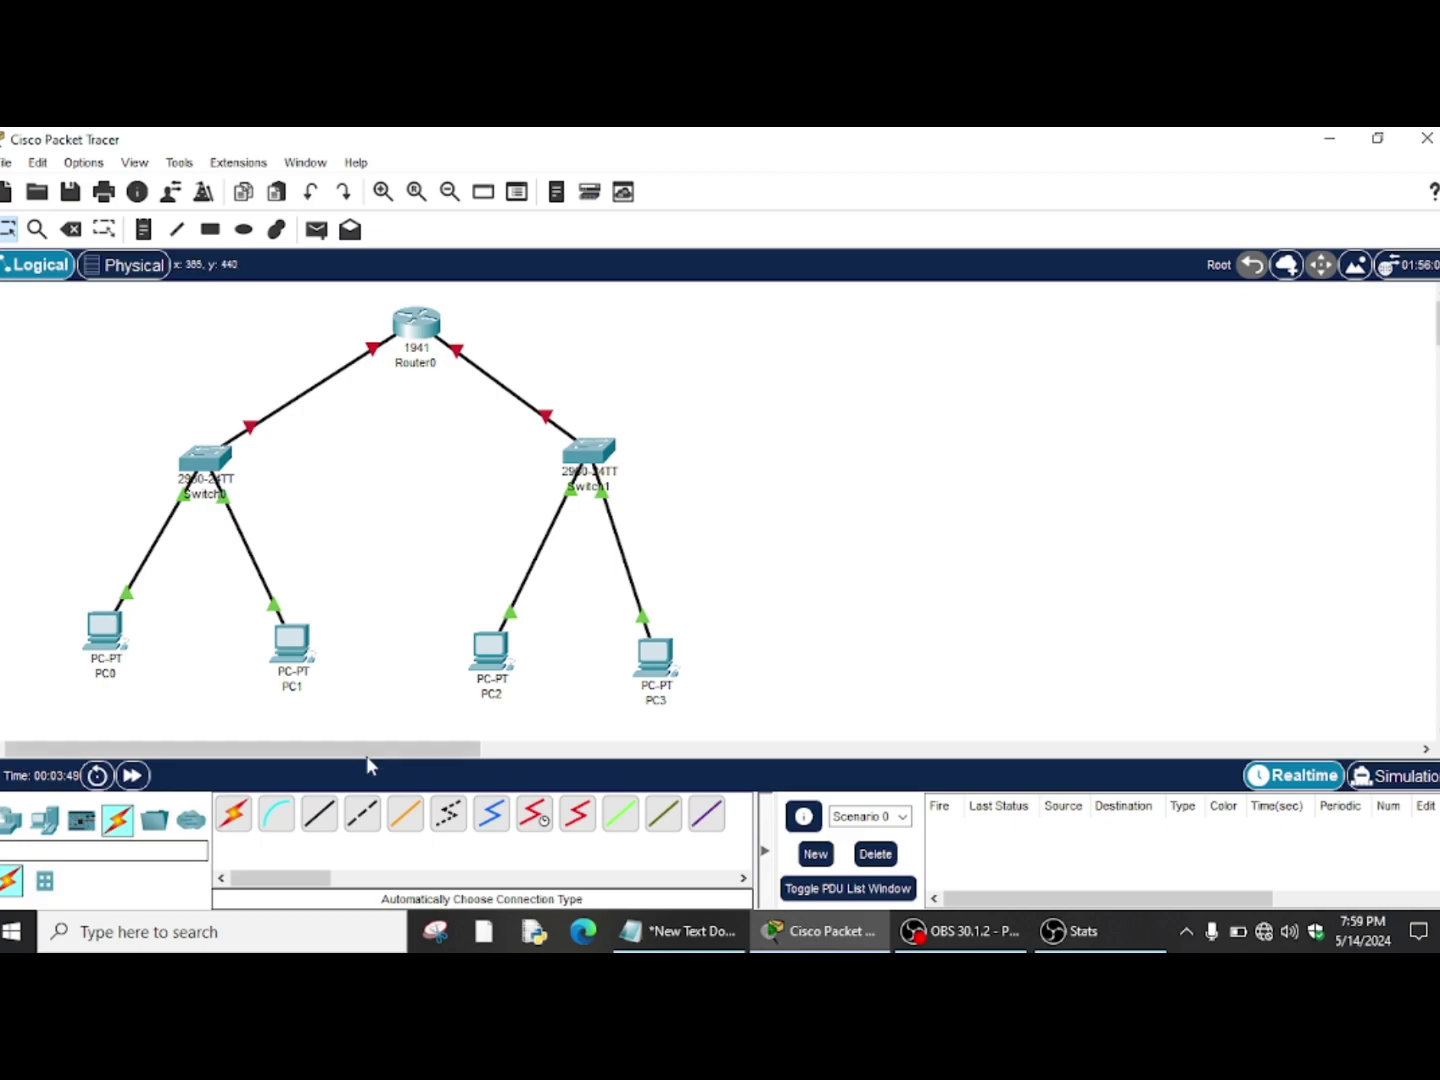
left_click(333, 815)
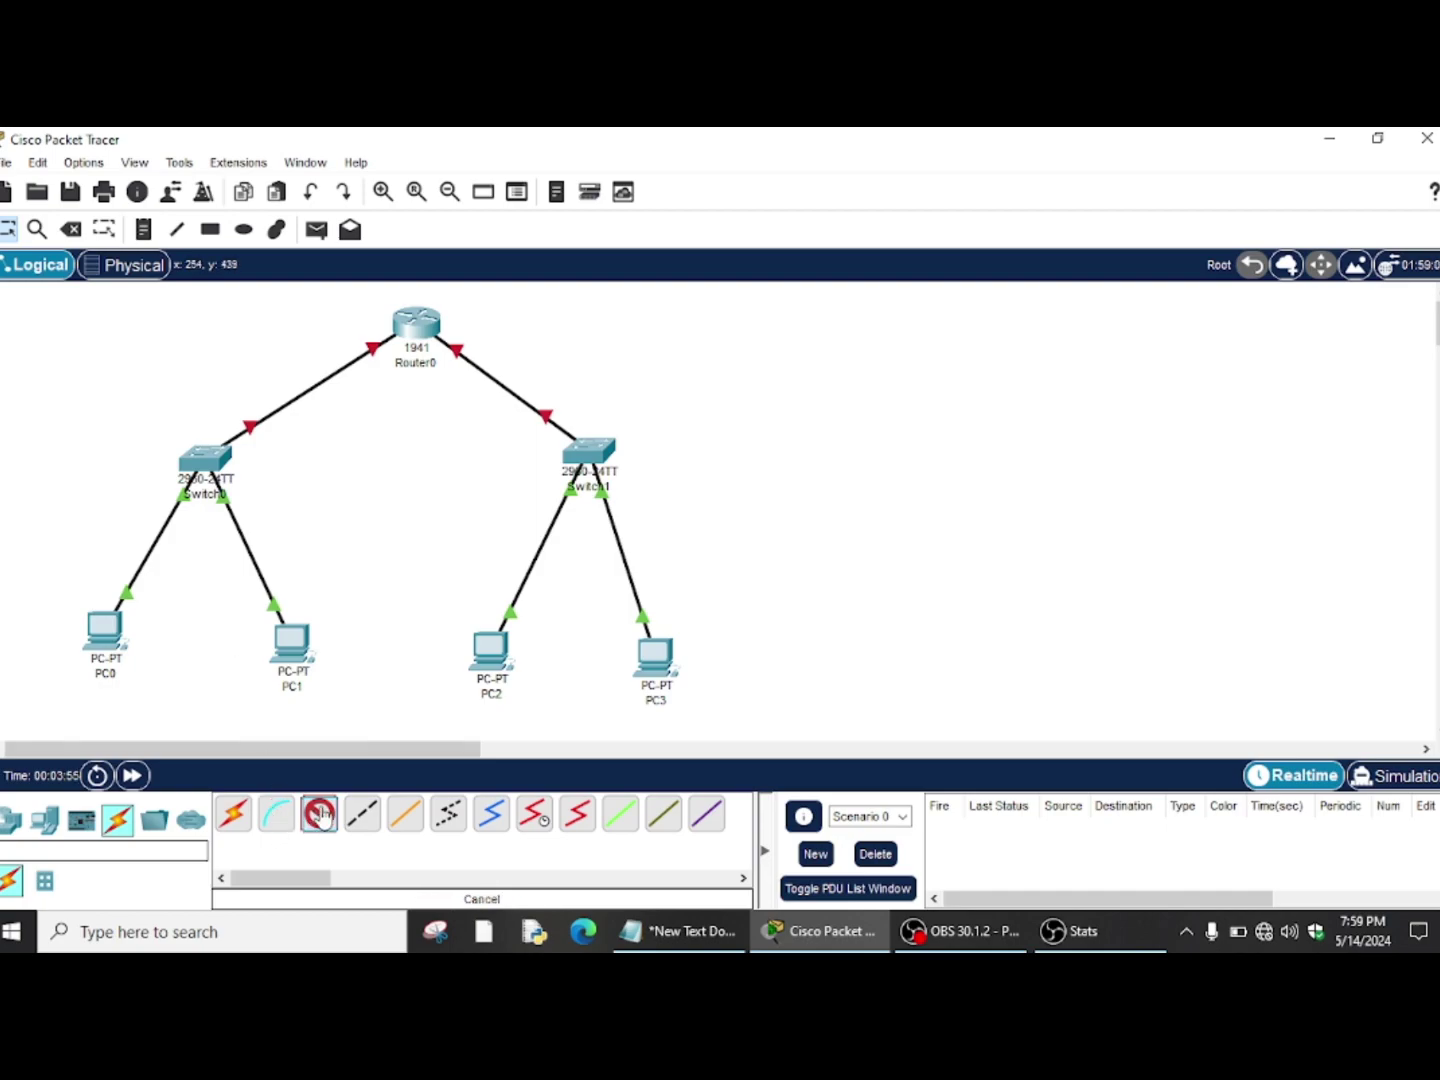
left_click(319, 811)
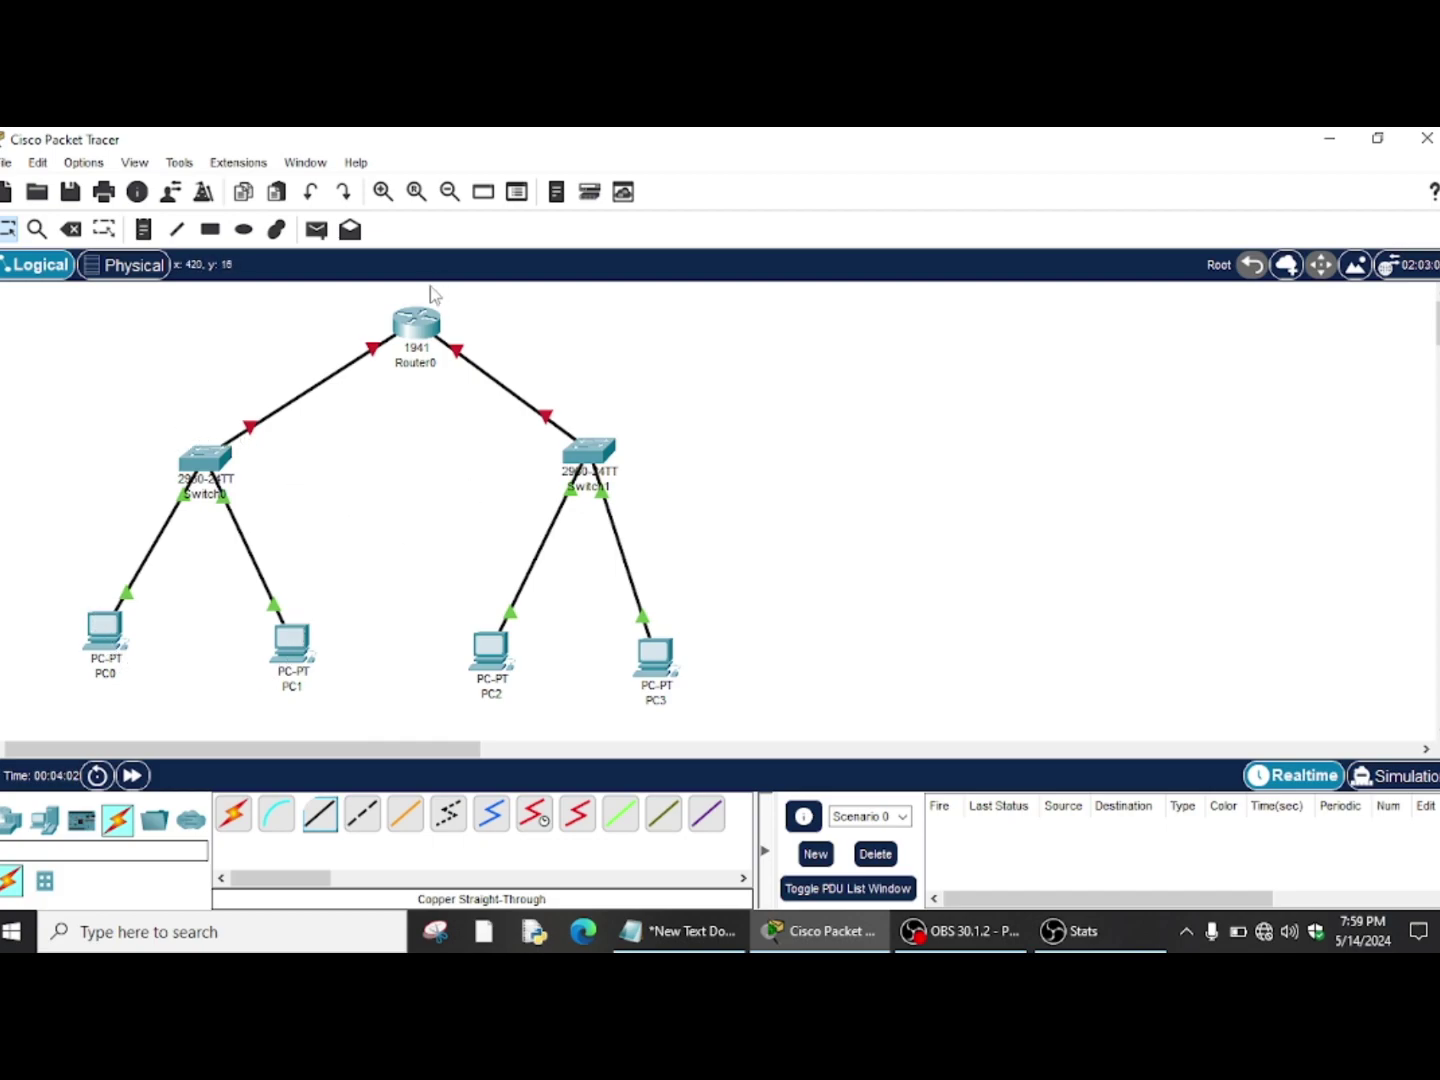
Examine Router0's physical device view and its global configuration settings
left_click(416, 319)
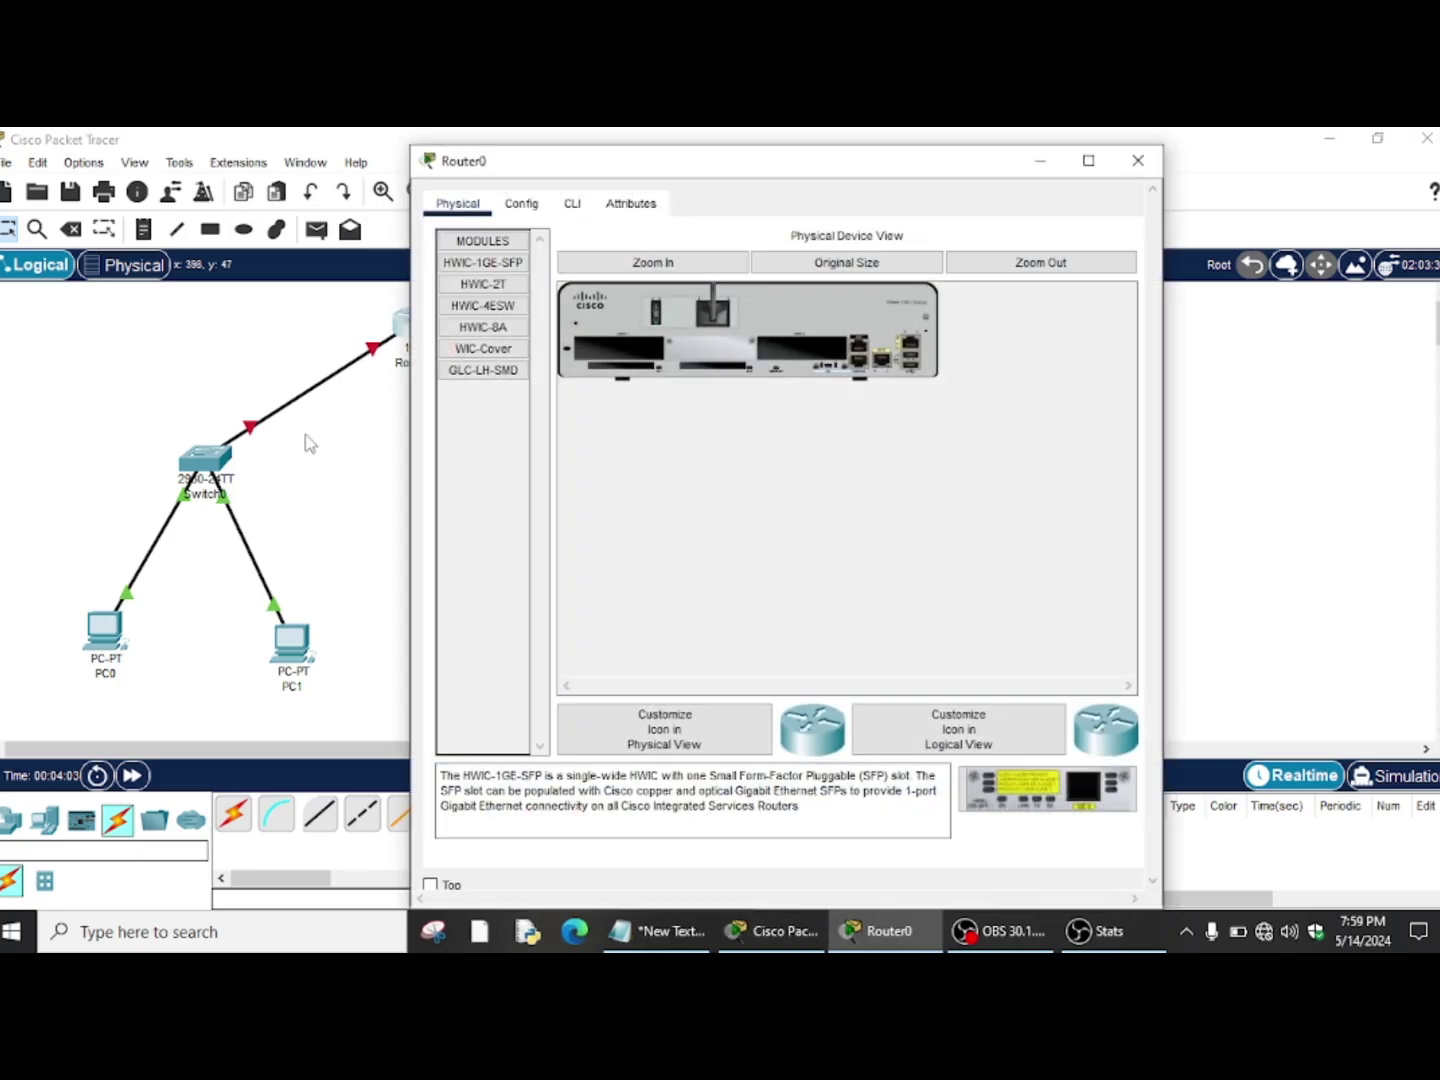
left_click(653, 262)
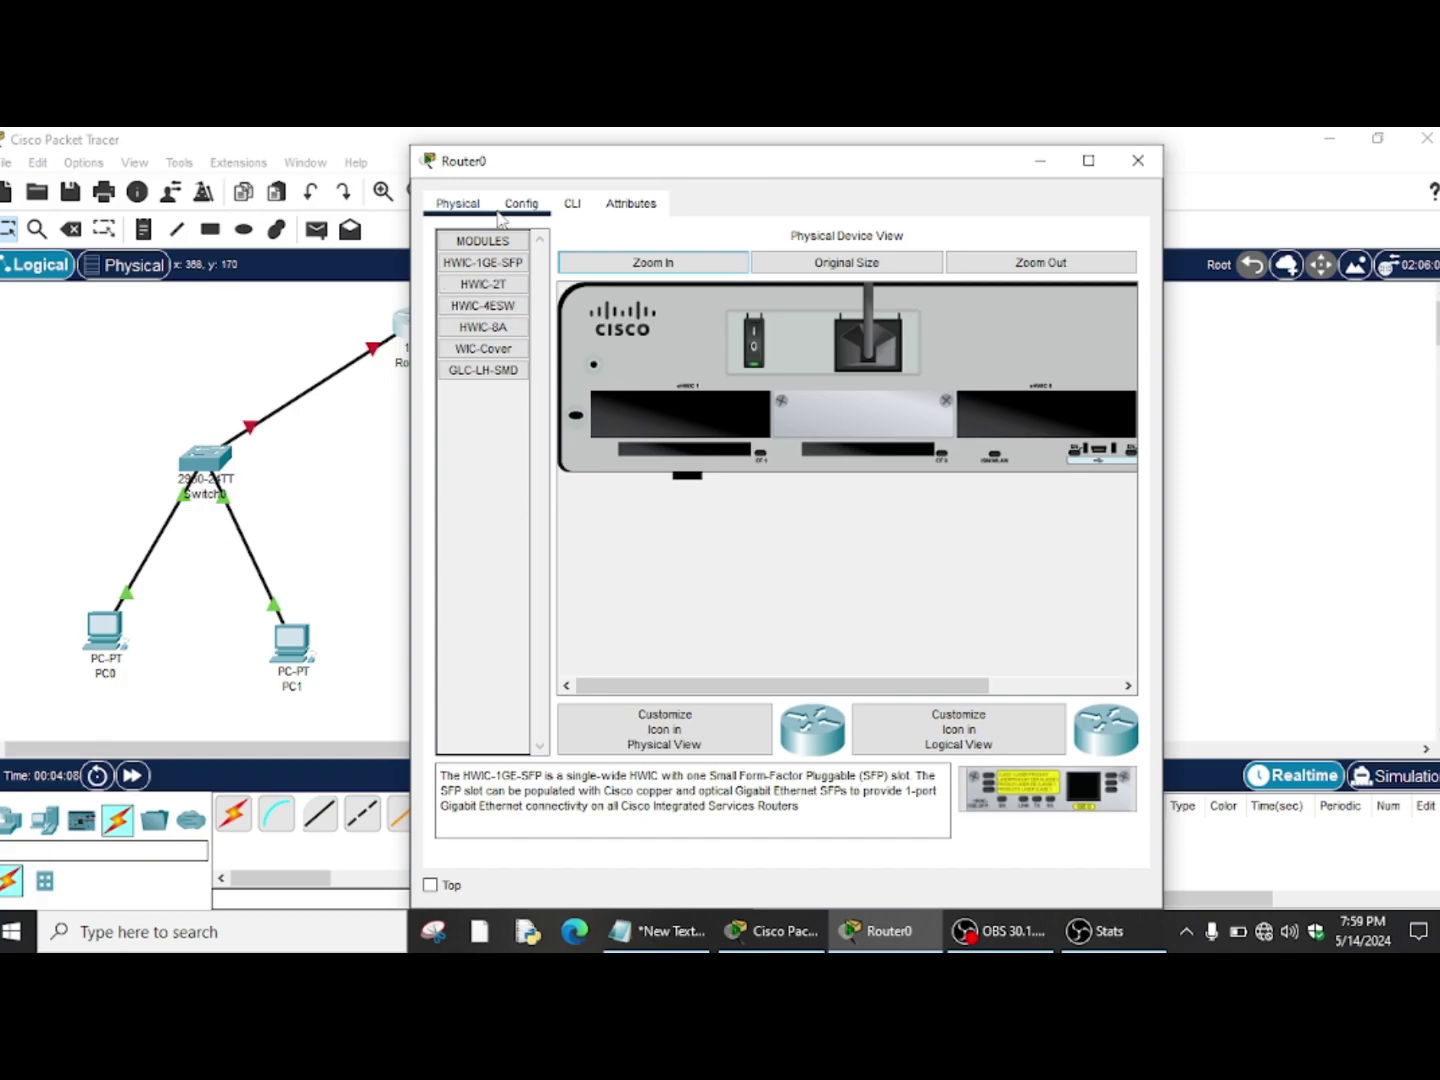
left_click(517, 211)
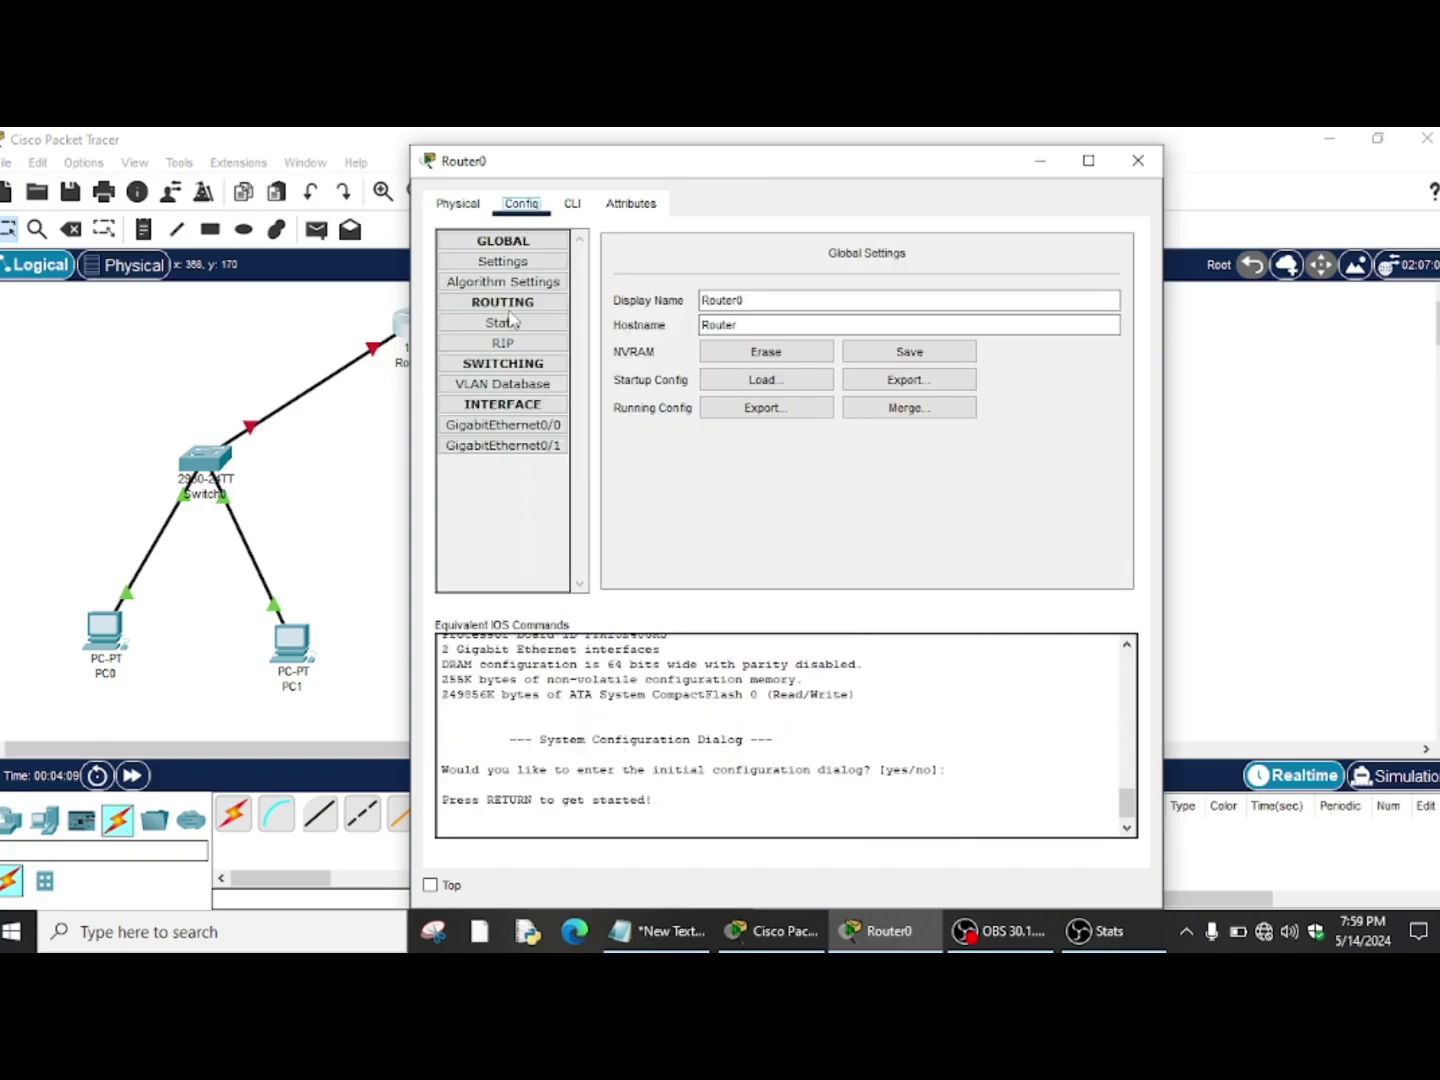
left_click(515, 447)
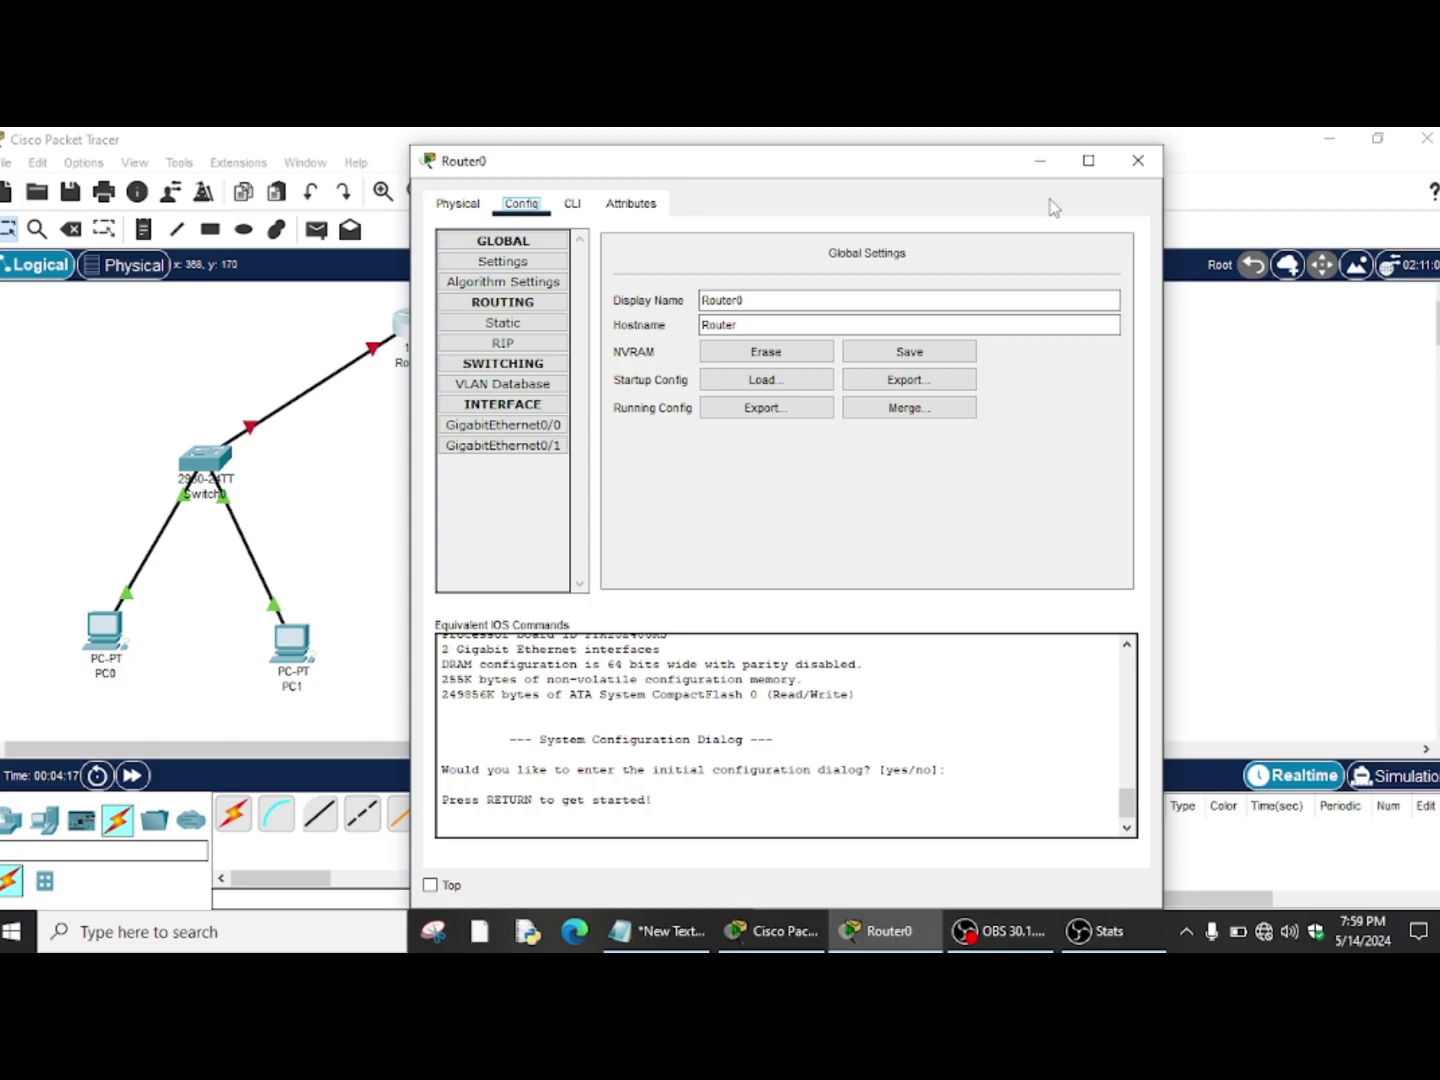
left_click(1138, 161)
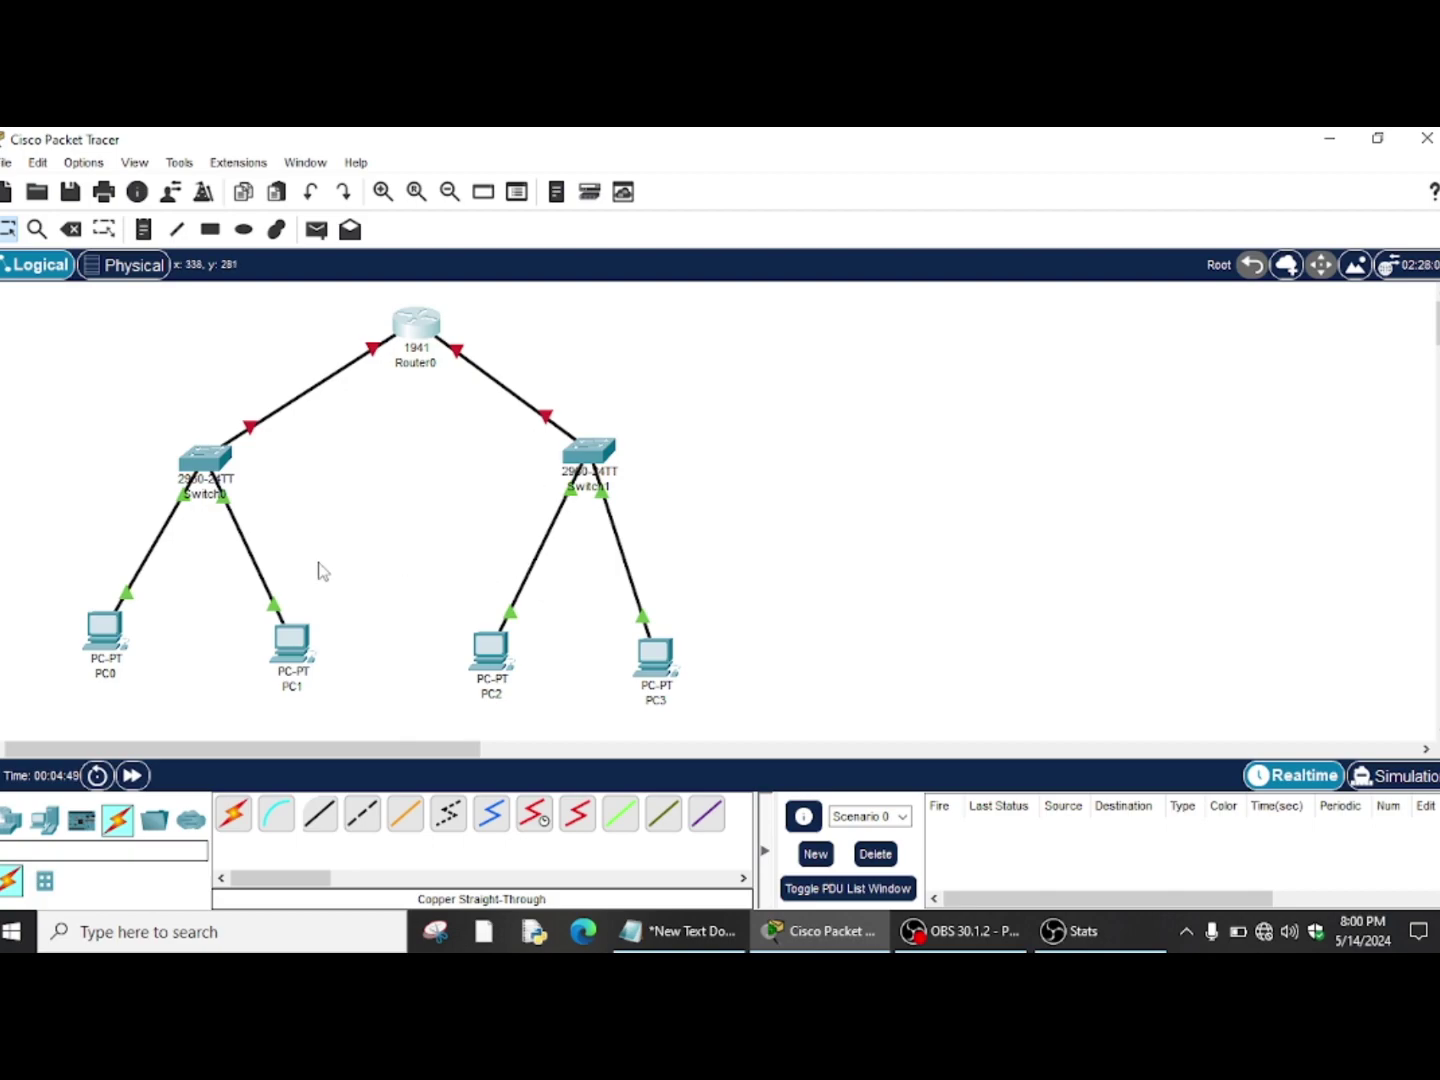
Set PC0's static IPv4 default gateway to 10.10.10.100
left_click(104, 640)
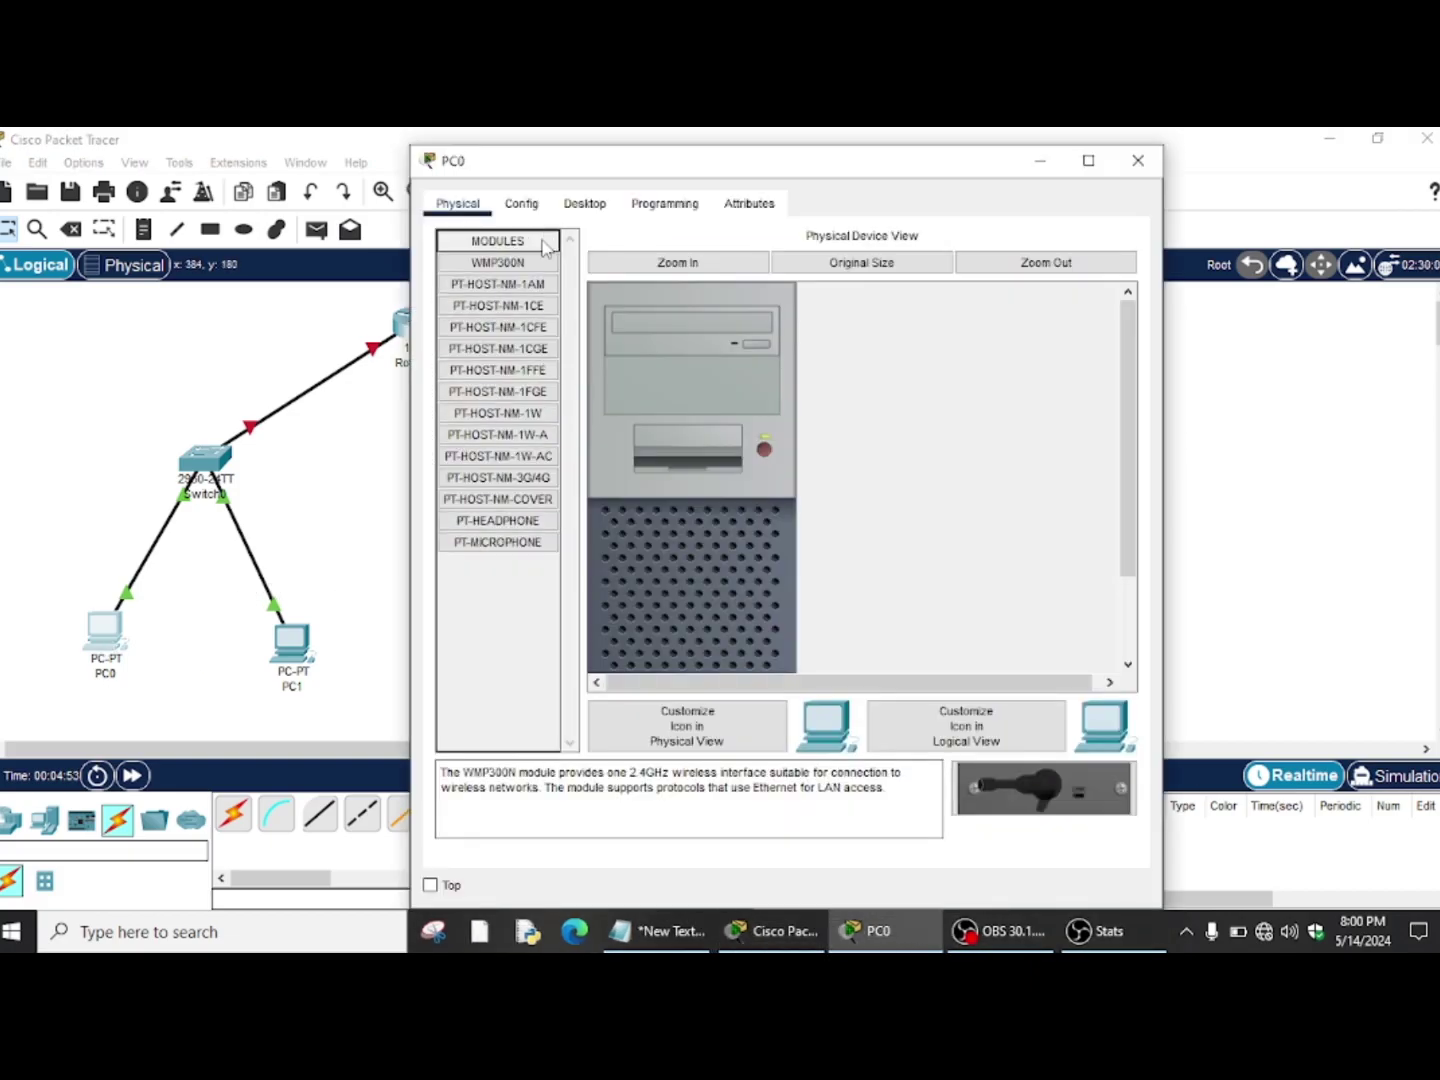
left_click(521, 202)
left_click(763, 439)
type("10")
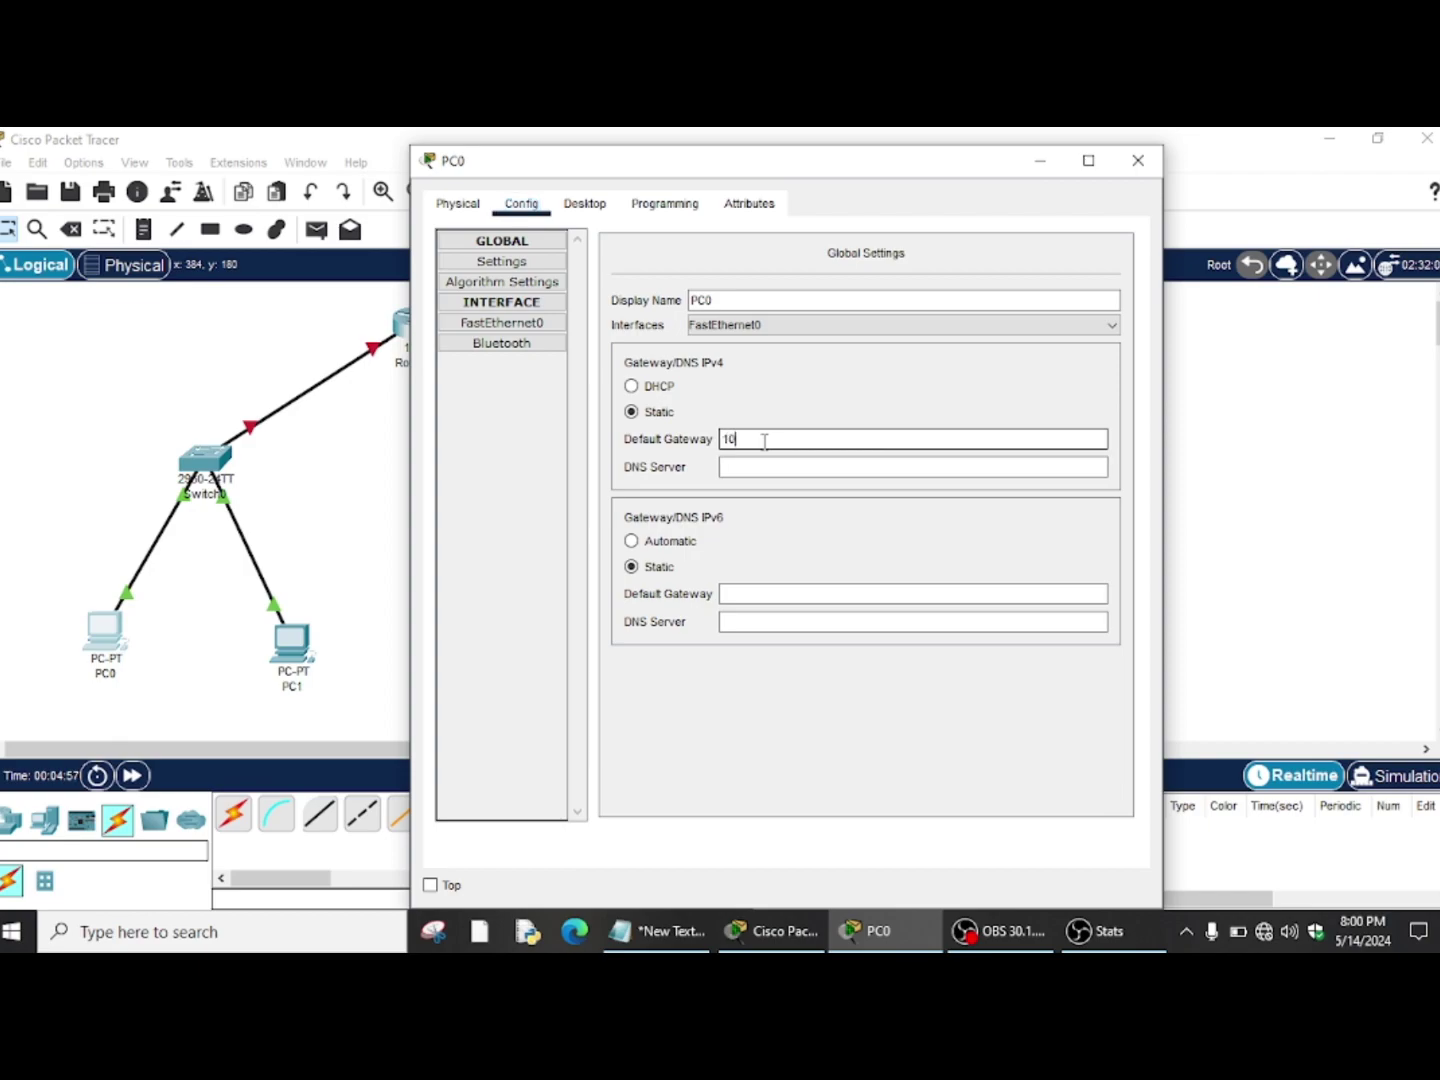
type(".10.10.100")
key("BackSpace")
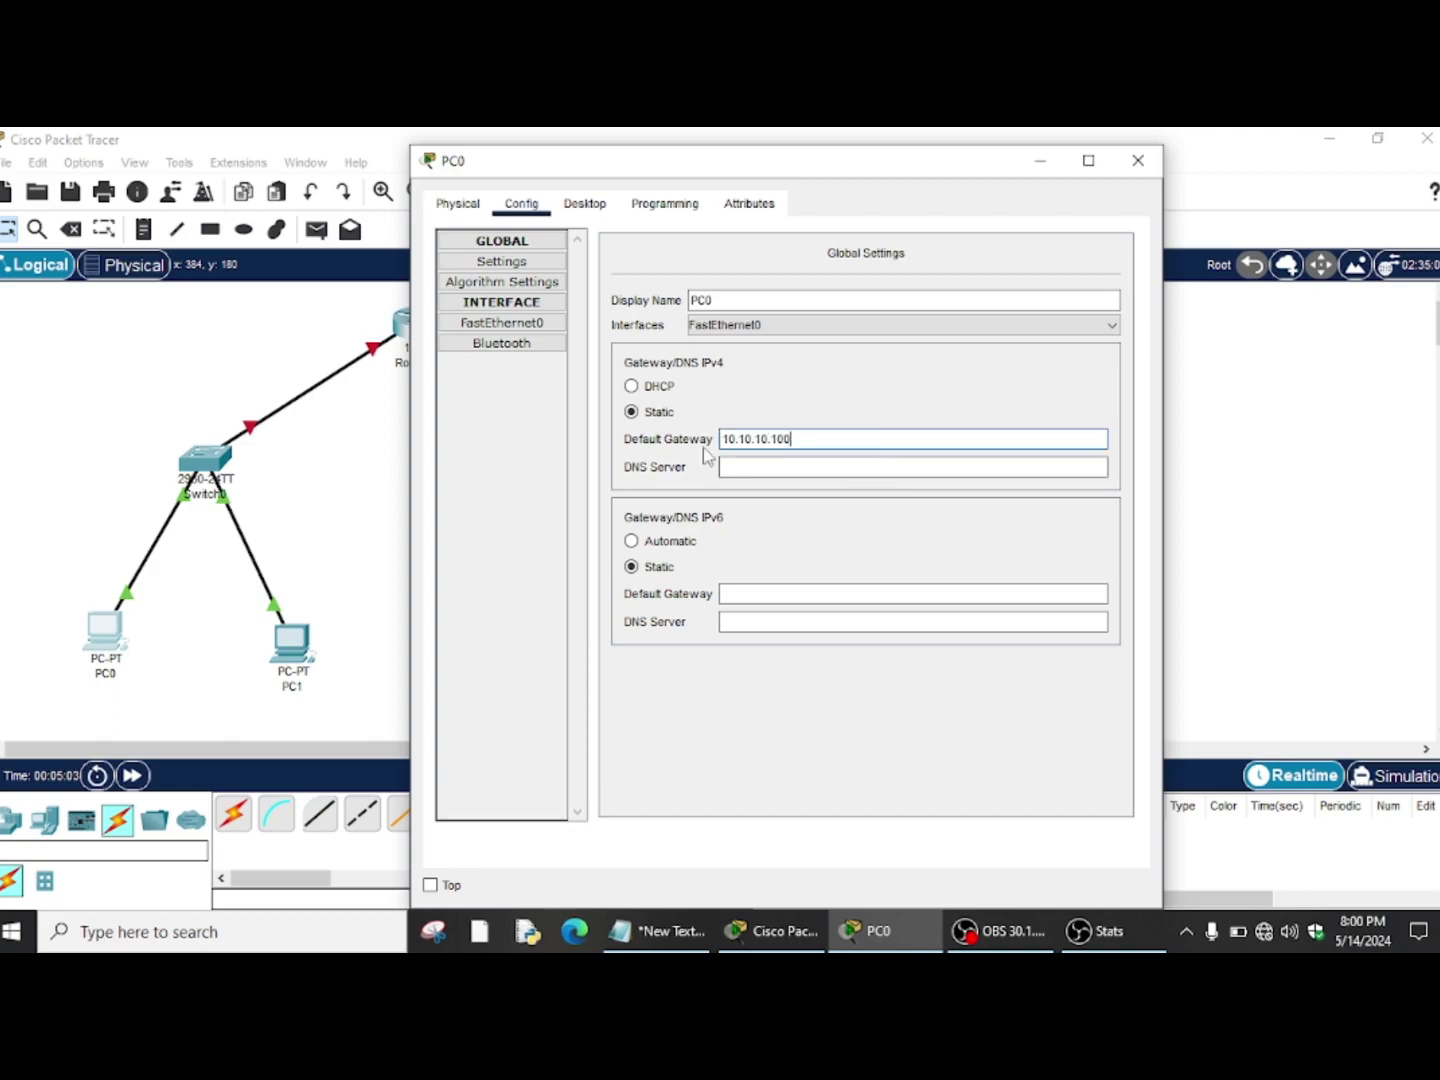
Give PC0's FastEthernet0 the static IPv4 address 10.10.10.1 with the automatically filled subnet mask
left_click(525, 328)
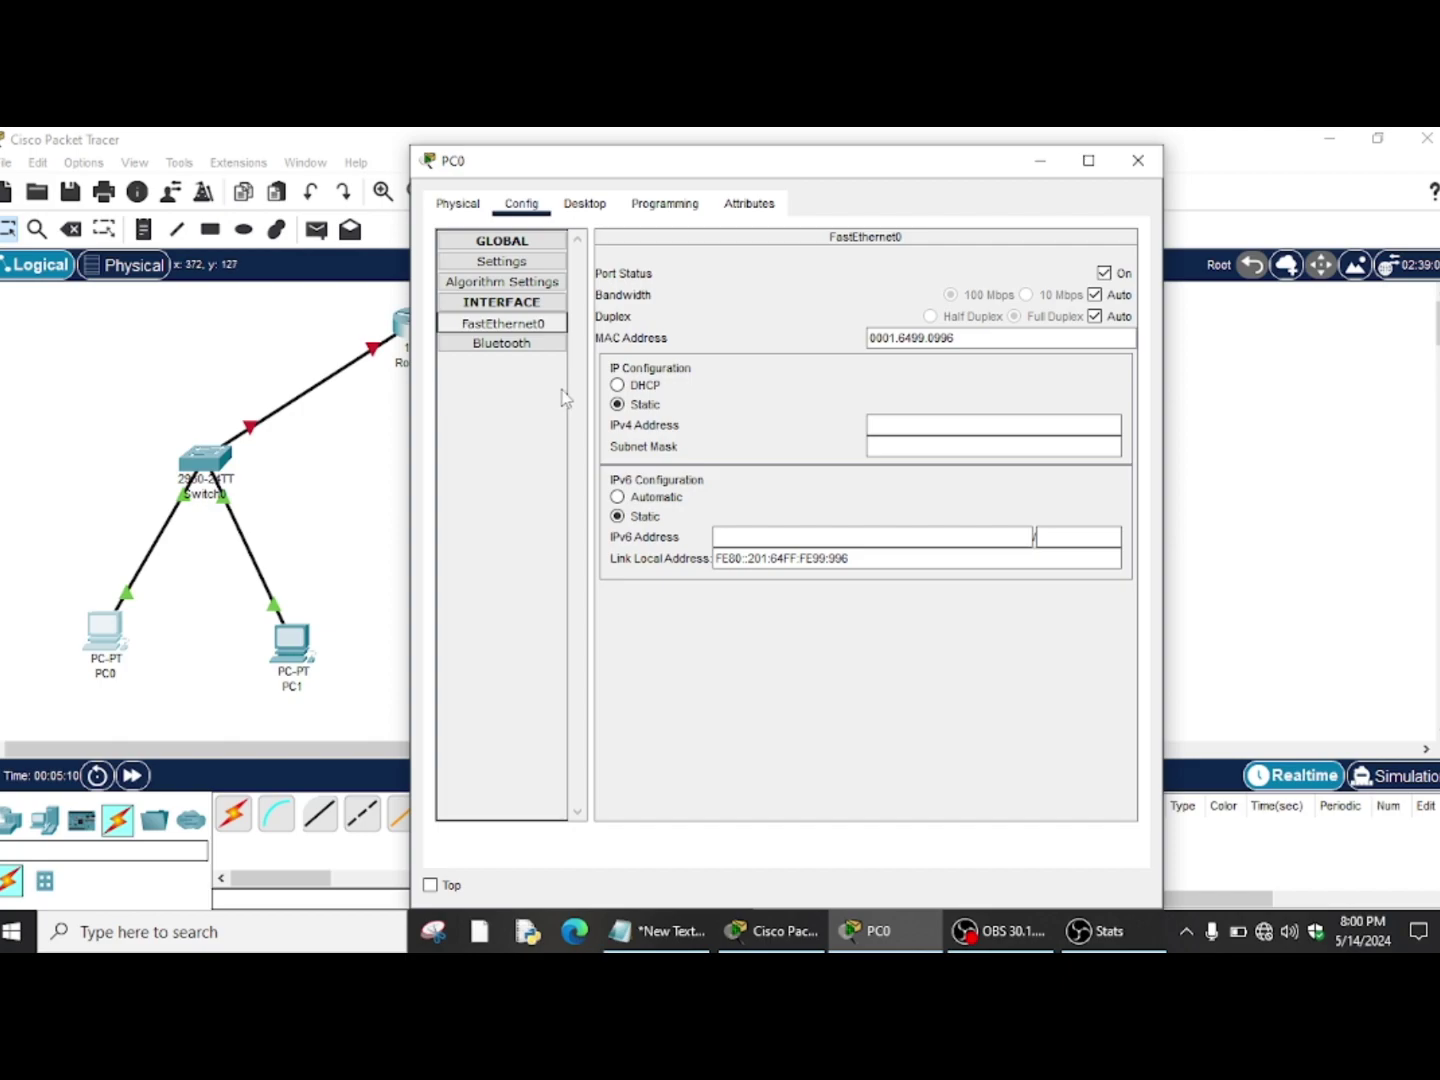
left_click(898, 422)
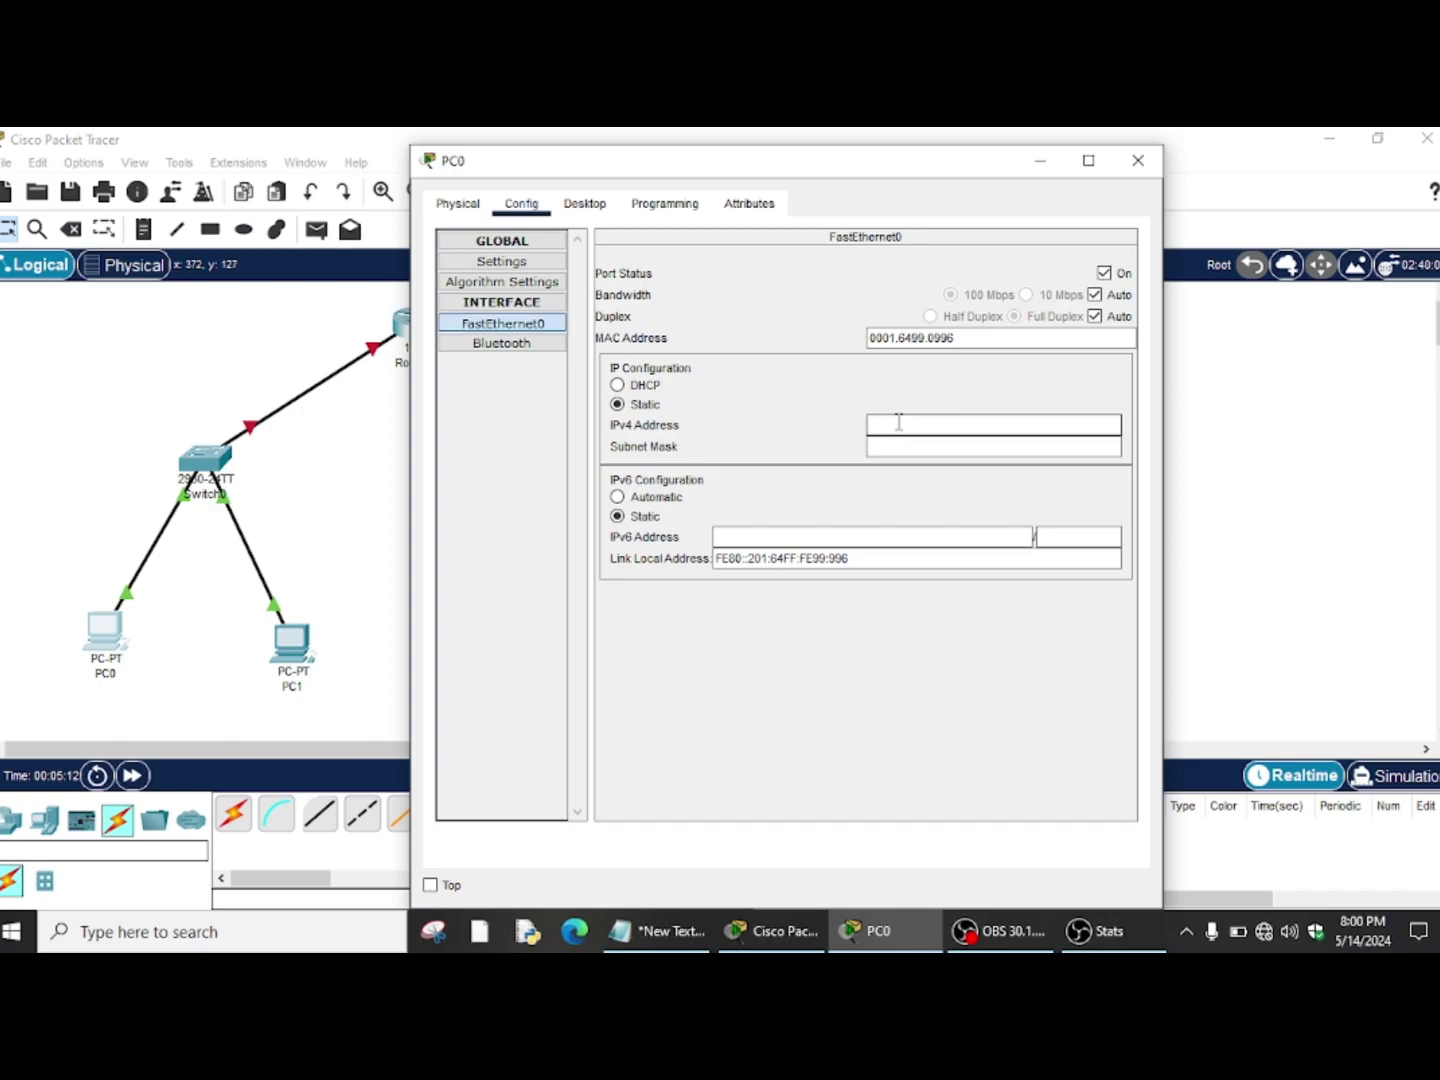
type("10.10.10.1")
left_click(941, 449)
left_click(1138, 162)
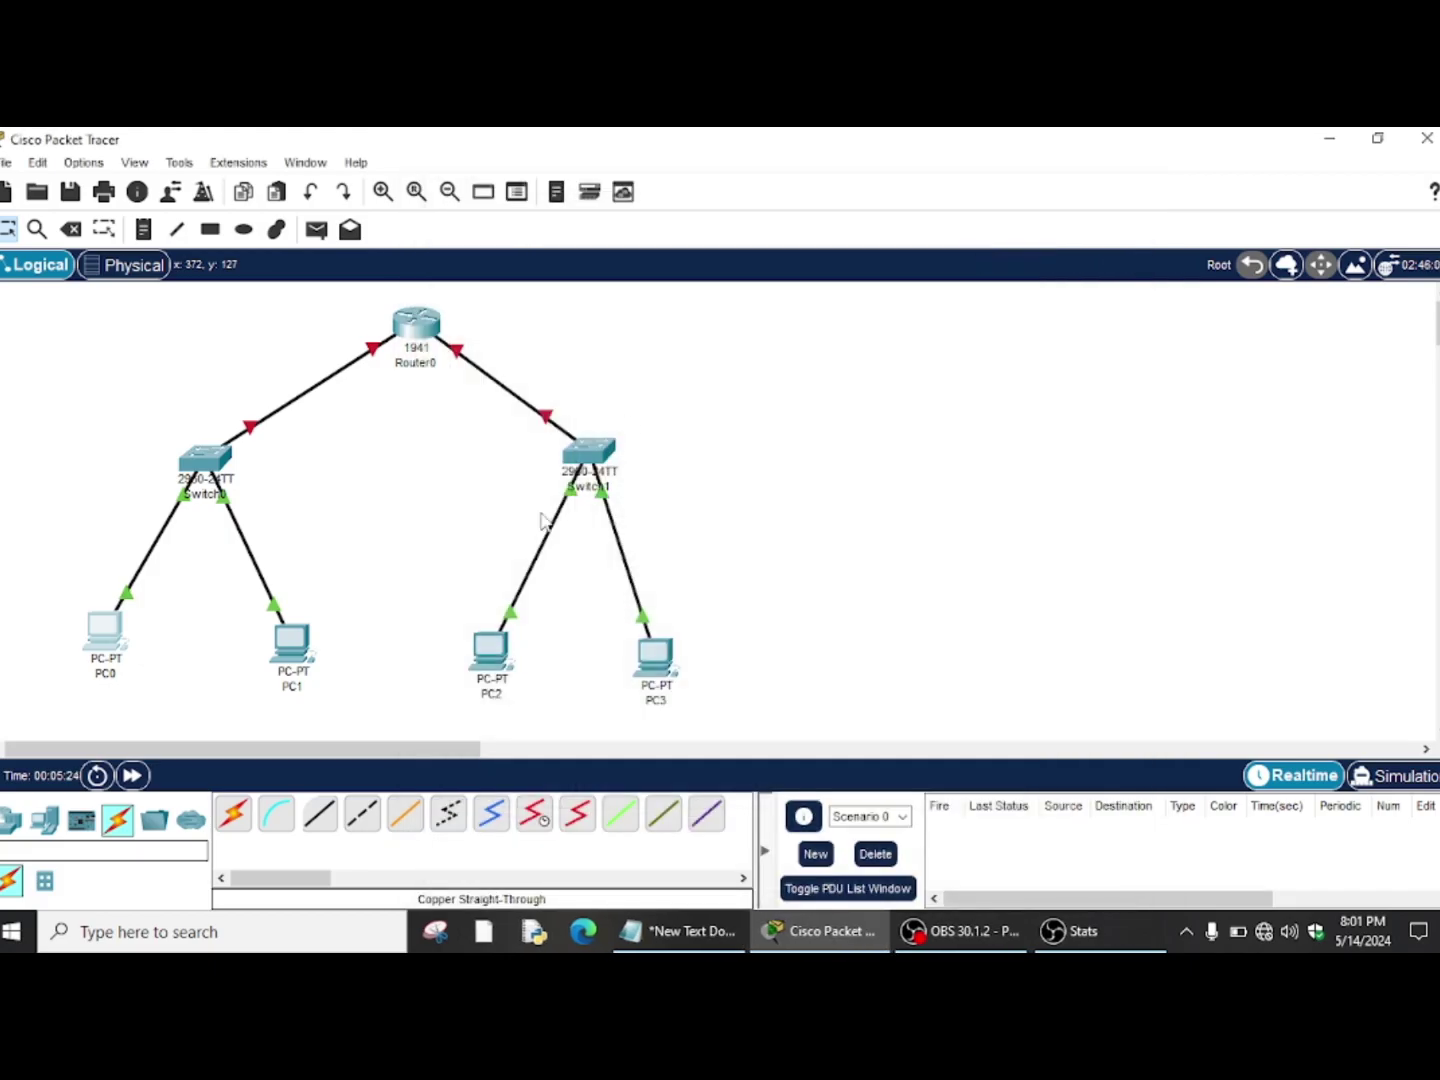
Set PC1's static IPv4 default gateway to 10.10.10.100
left_click(278, 655)
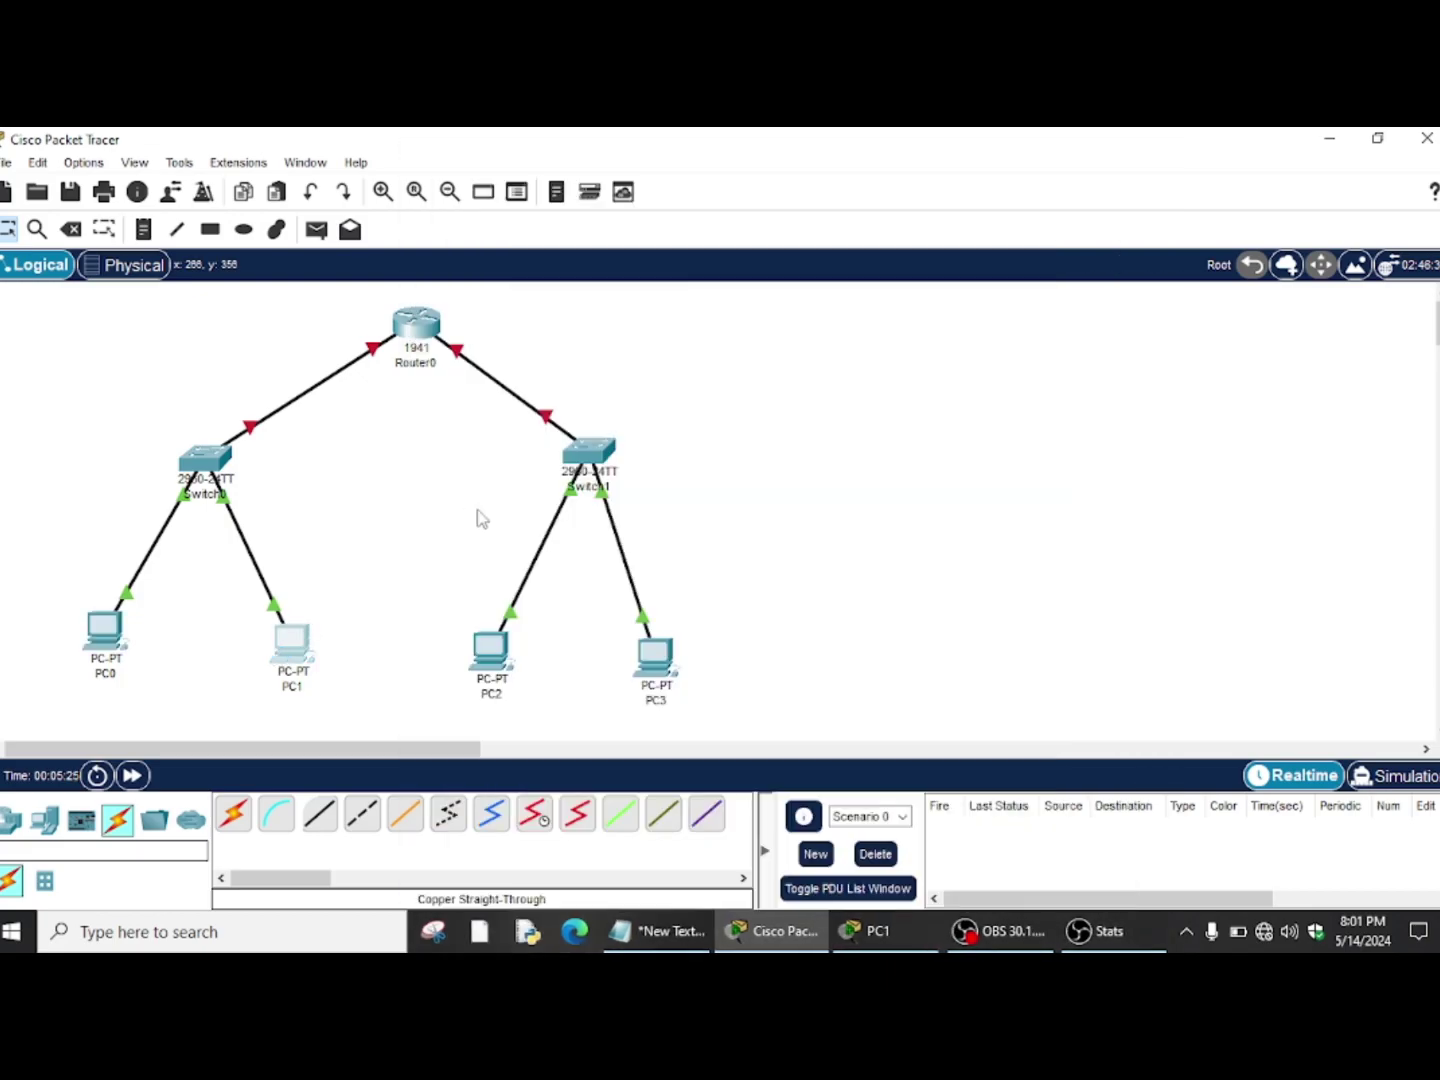
left_click(520, 204)
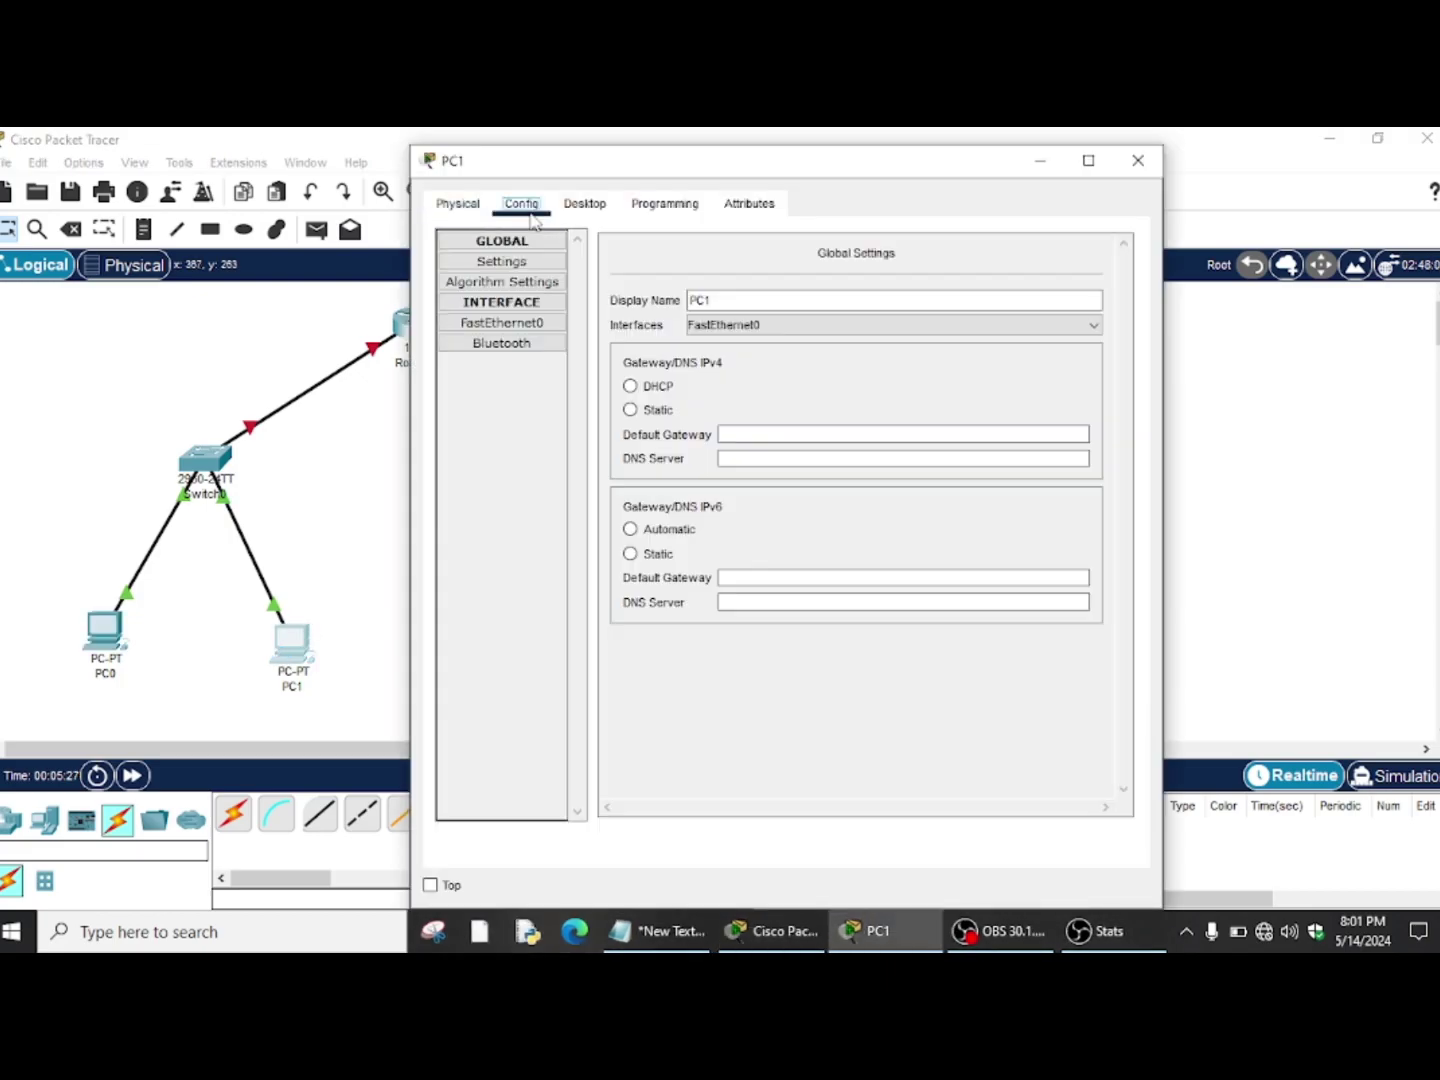
left_click(798, 440)
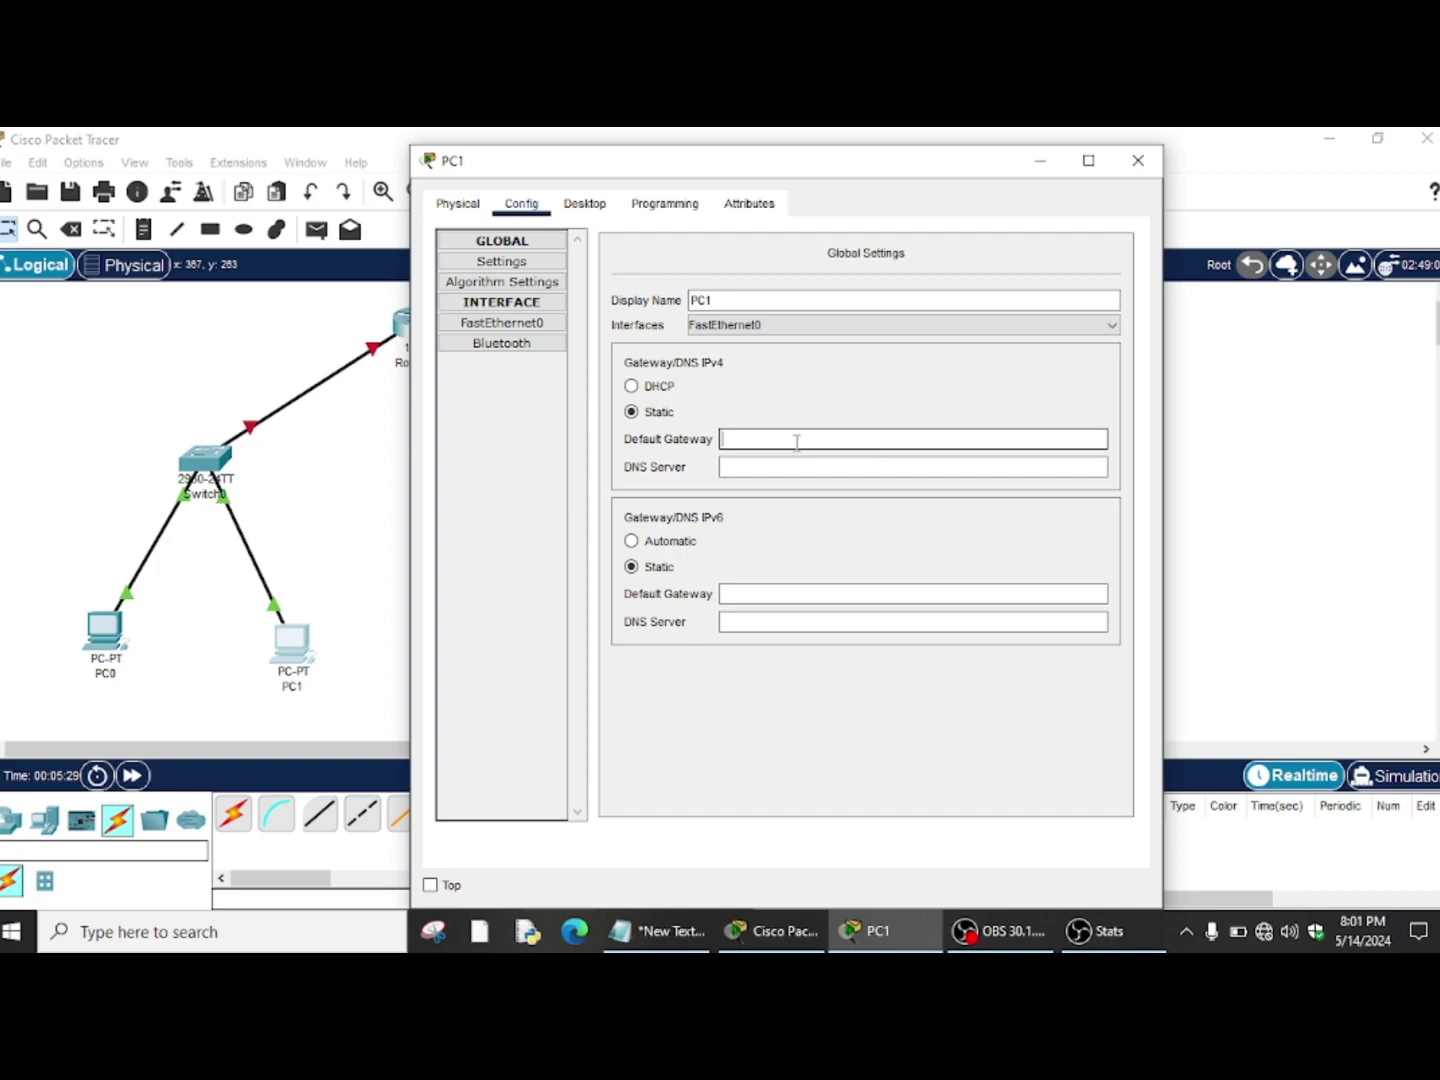
type("10.10.10.100")
left_click(1131, 182)
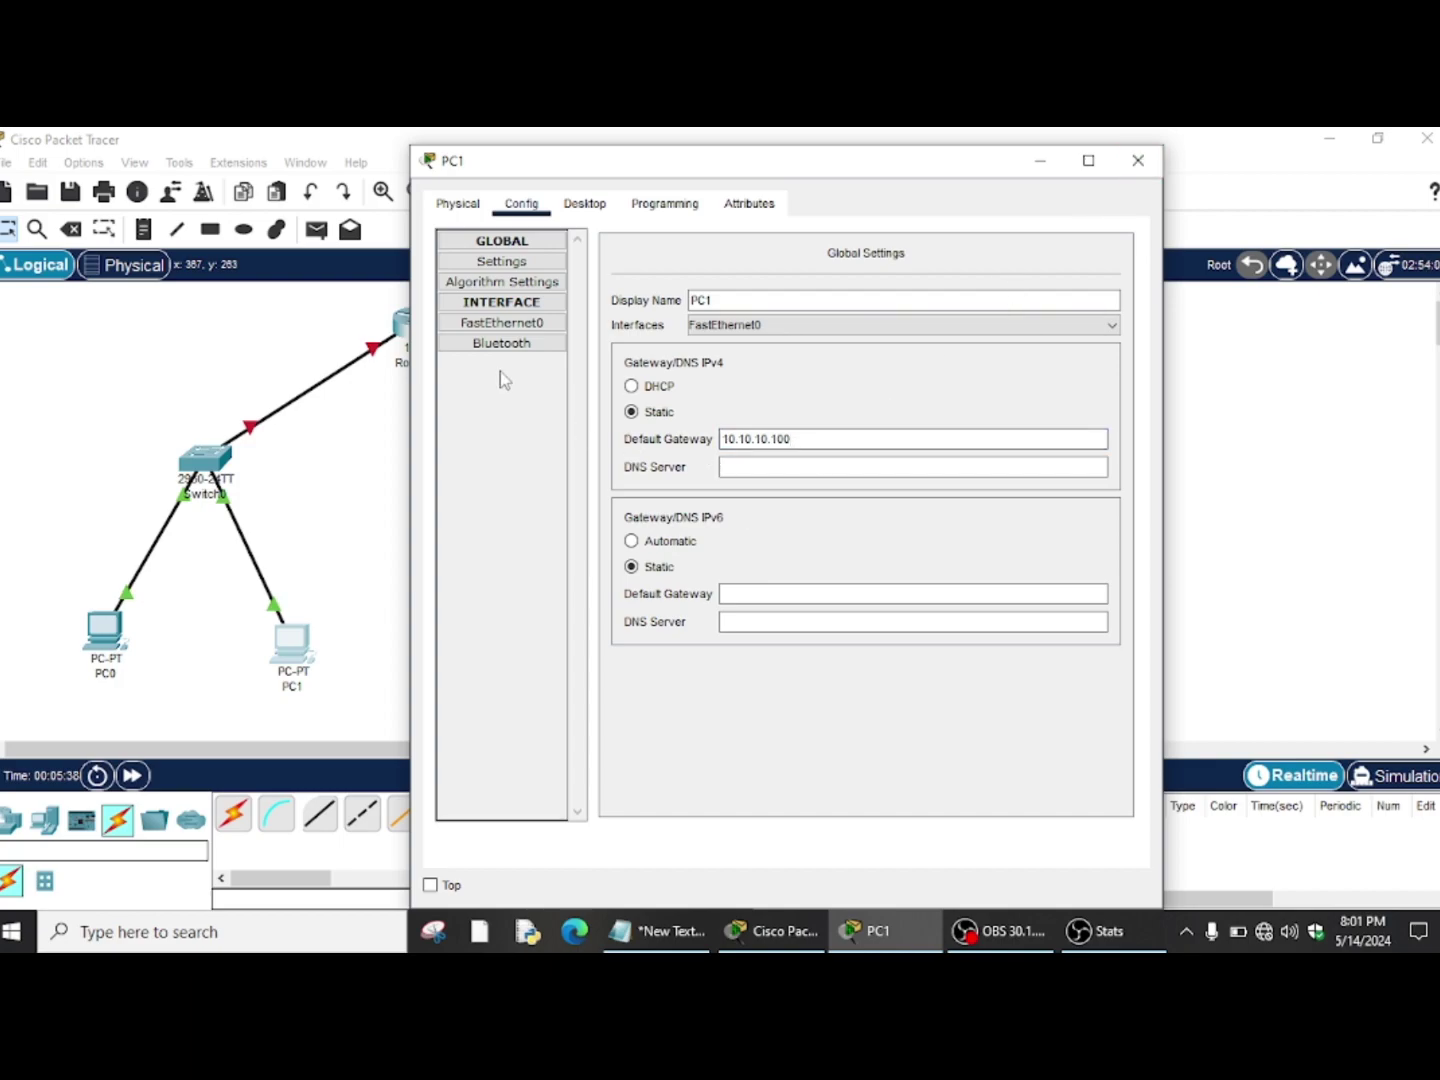
Give PC1's FastEthernet0 the static IPv4 address 10.10.10.2 with the automatically filled subnet mask, and close the PC1 window
left_click(534, 326)
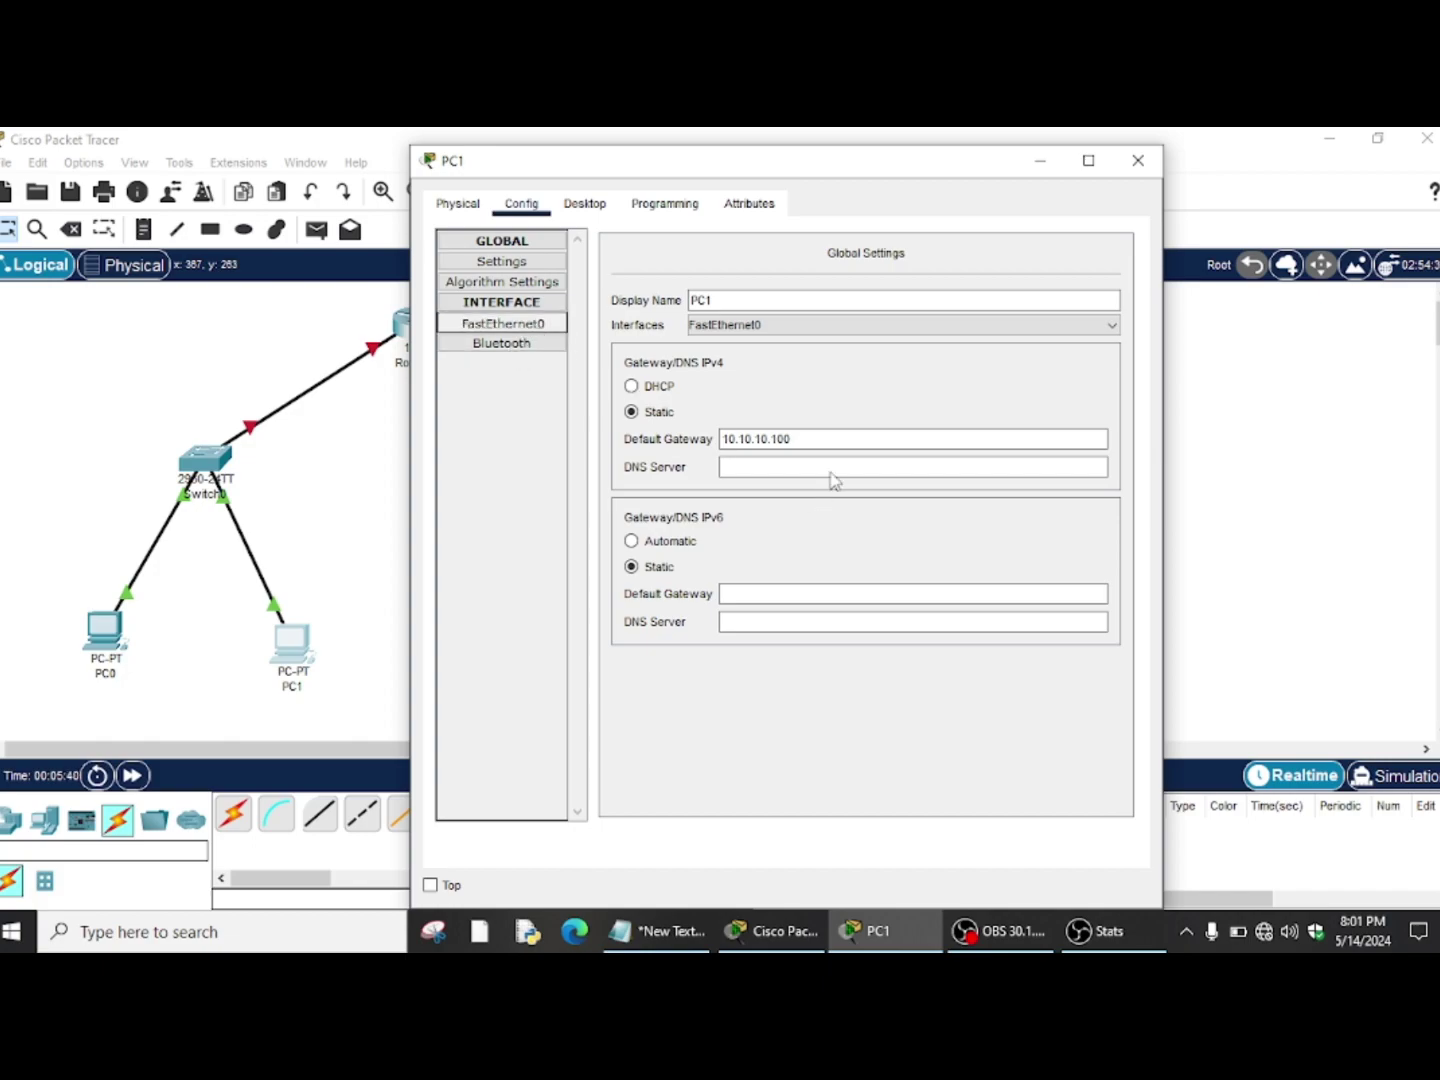
left_click(888, 425)
type("10.10.10")
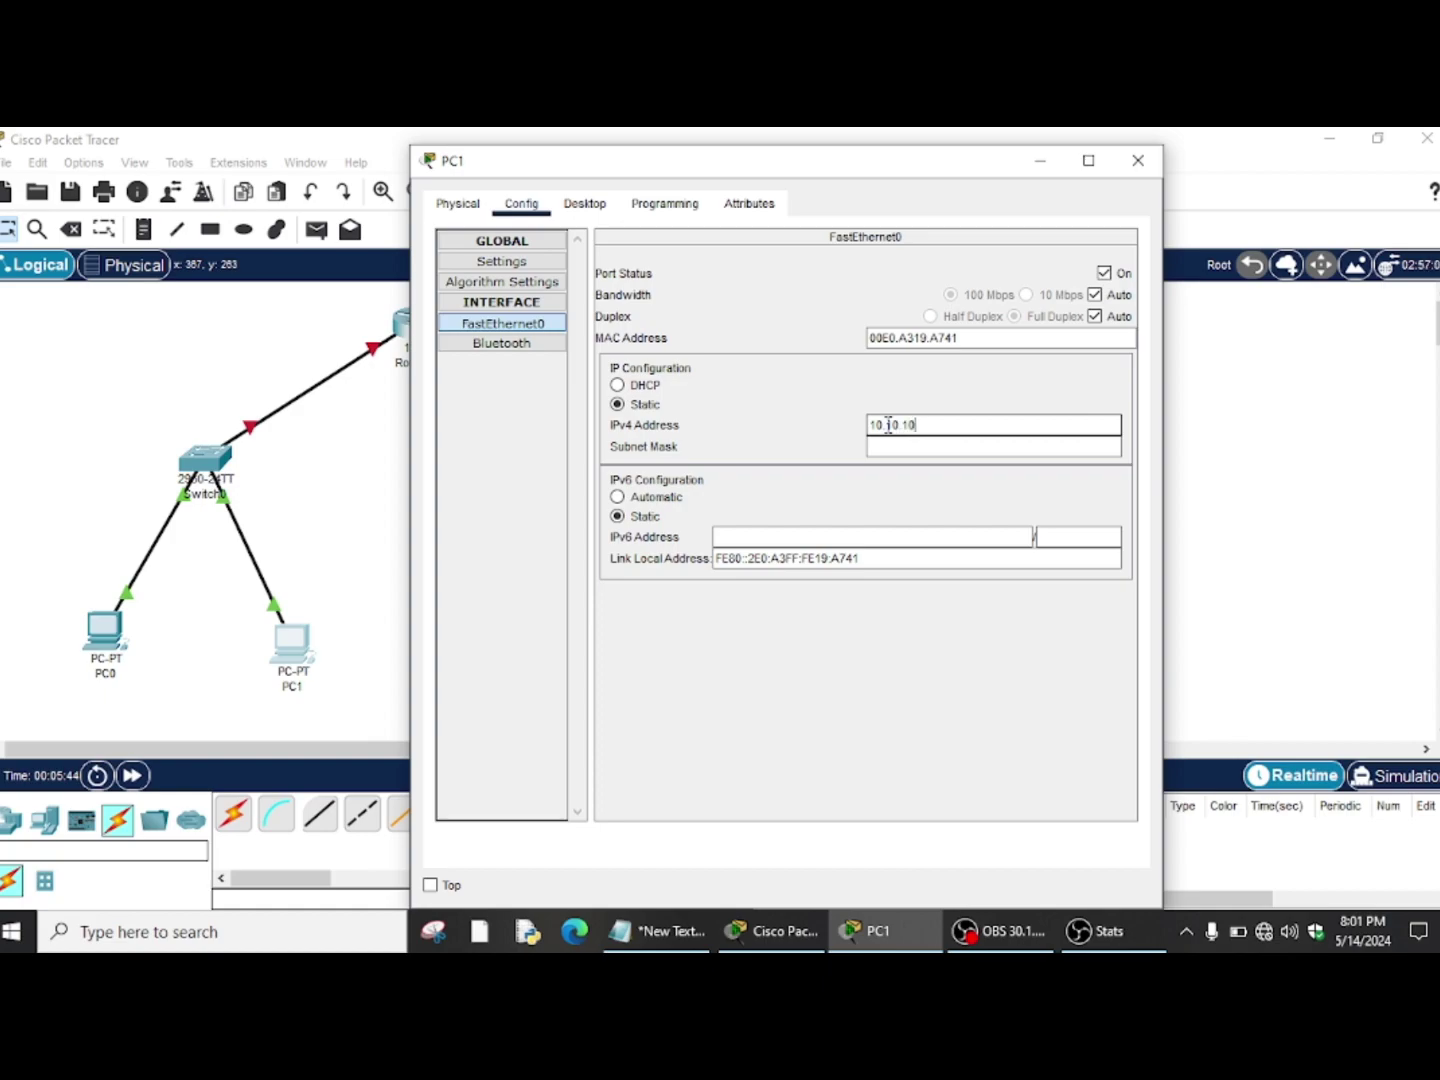
type(".2")
left_click(943, 448)
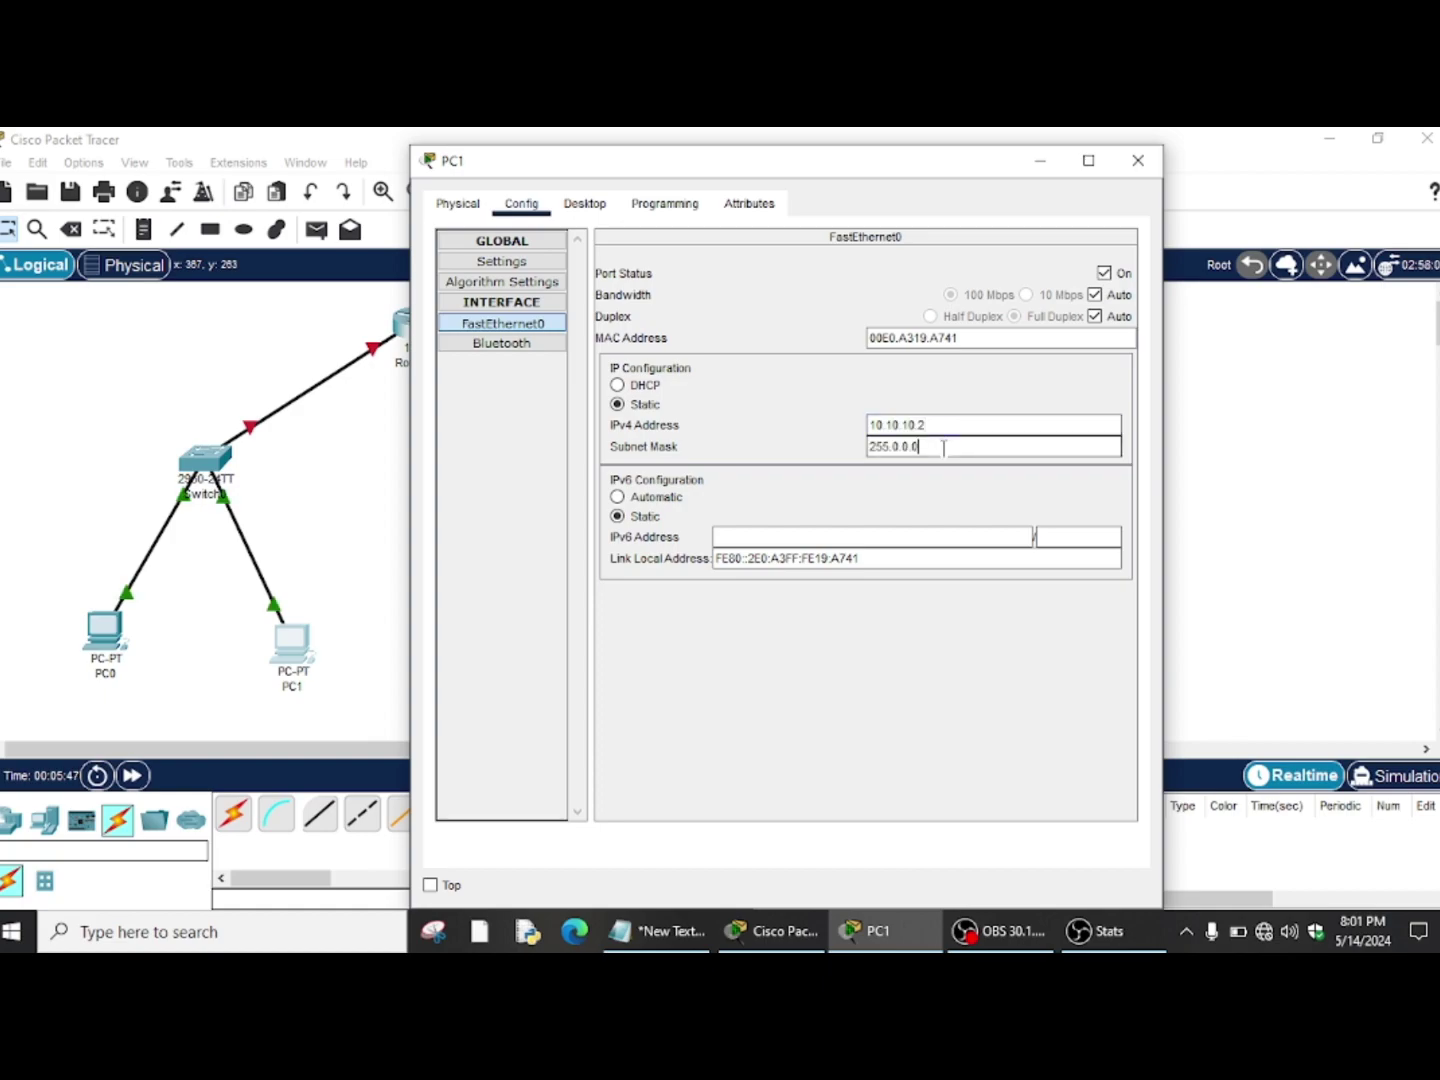
left_click(1160, 166)
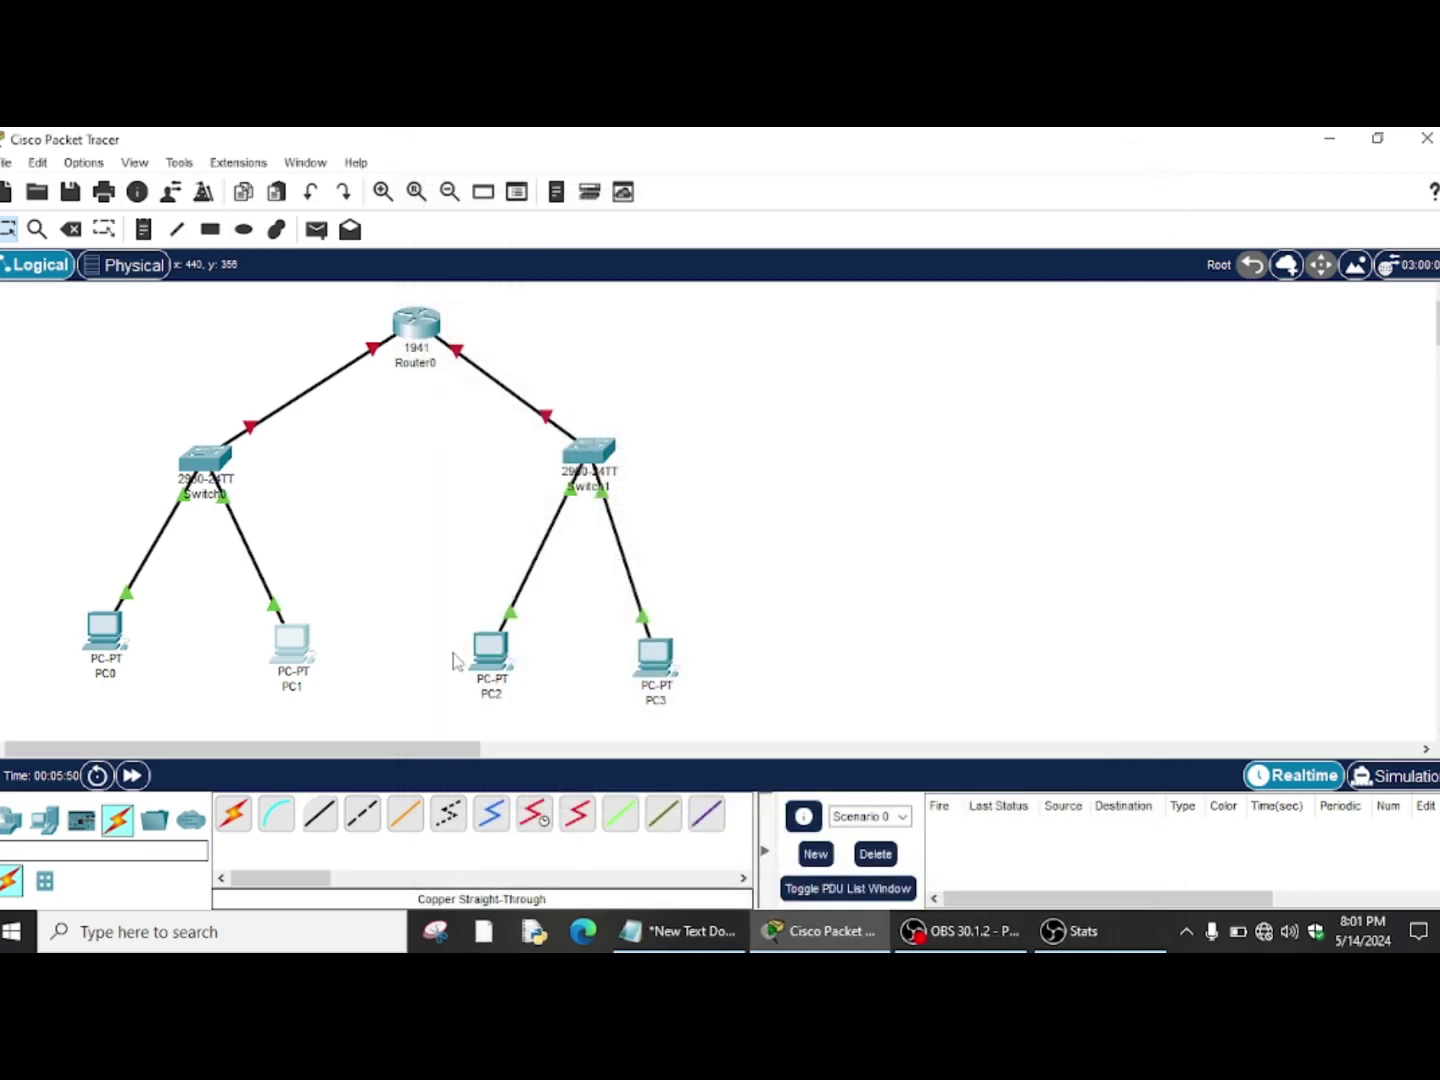
Set PC2's static IPv4 default gateway to 192.168.1.100
left_click(495, 655)
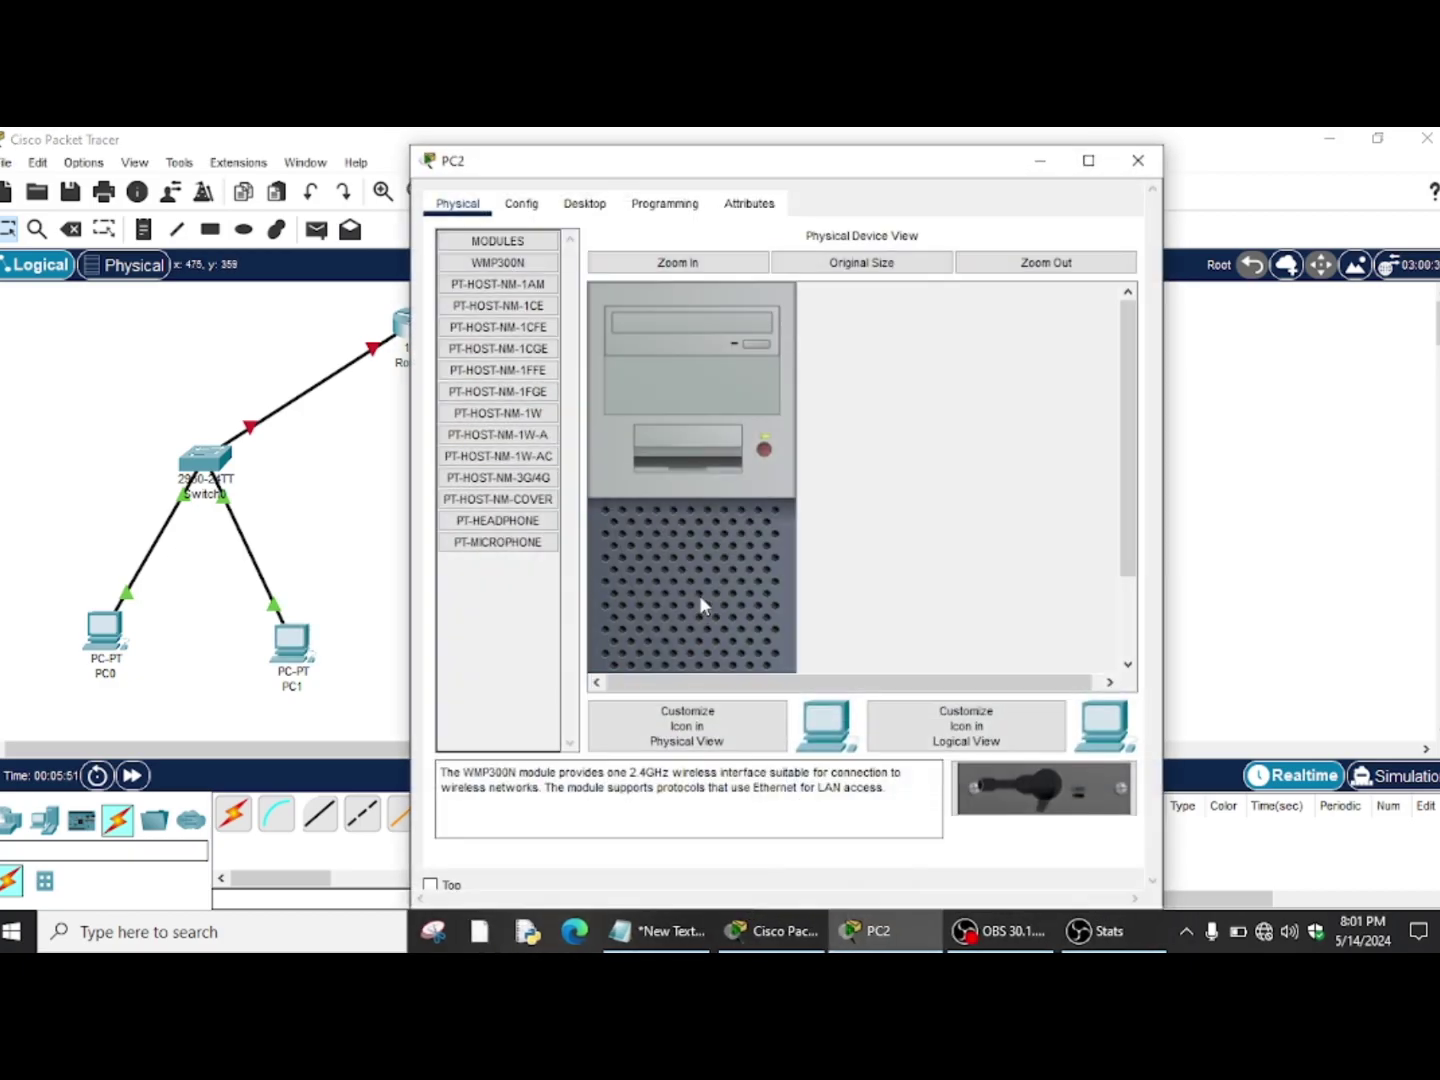
left_click(520, 204)
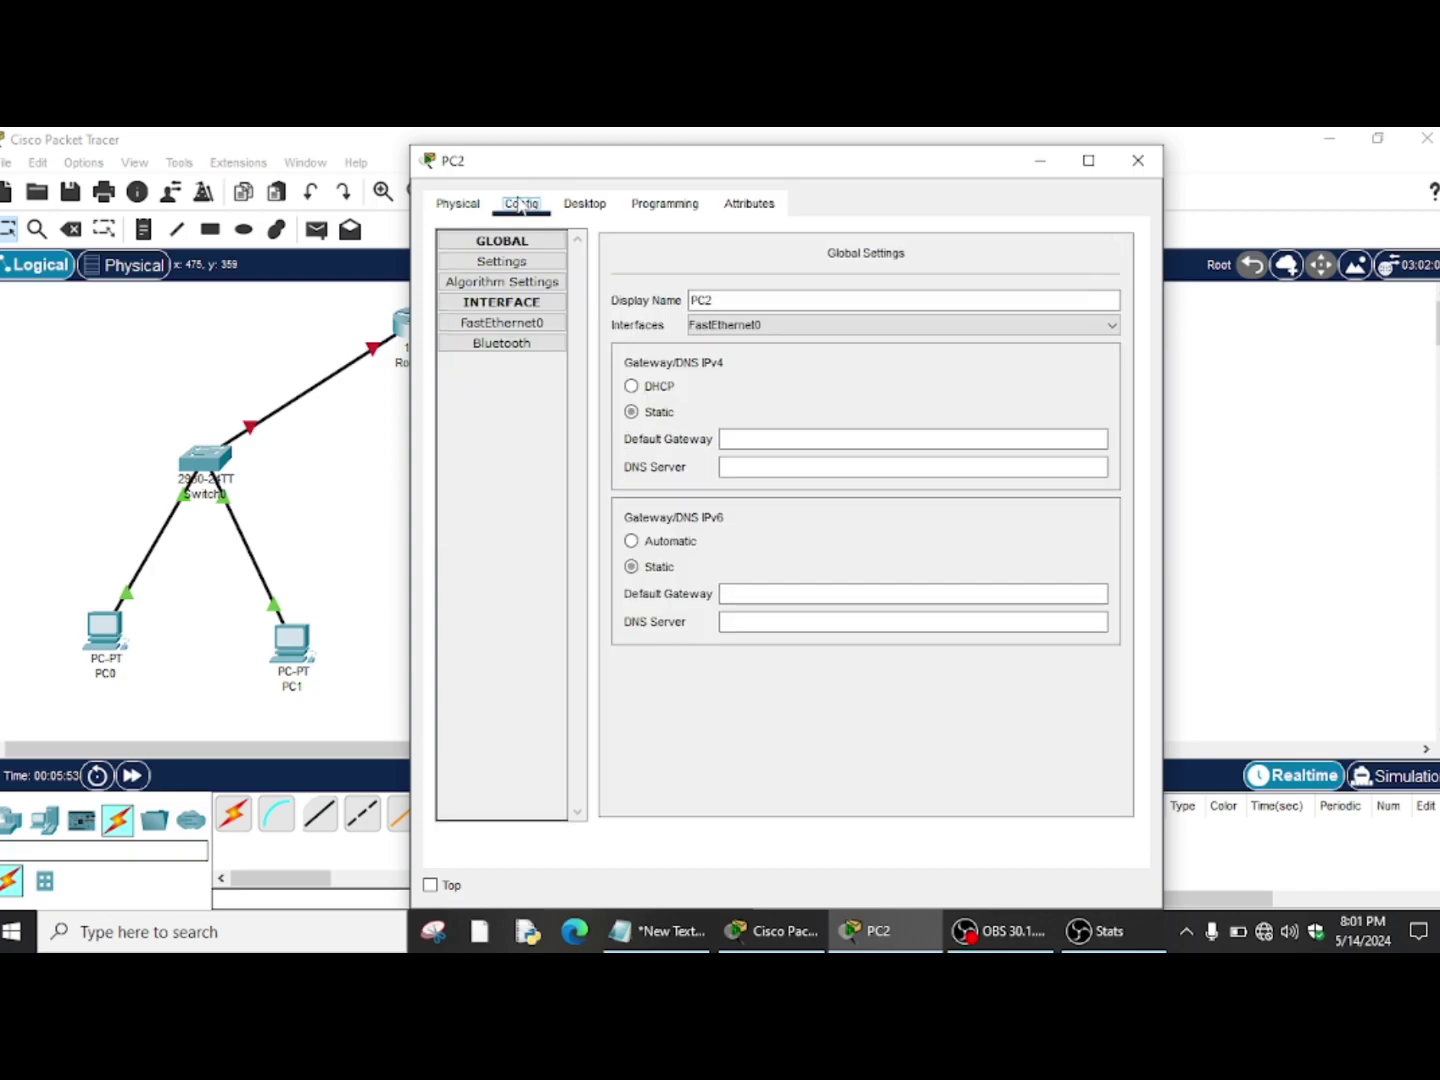
left_click(804, 440)
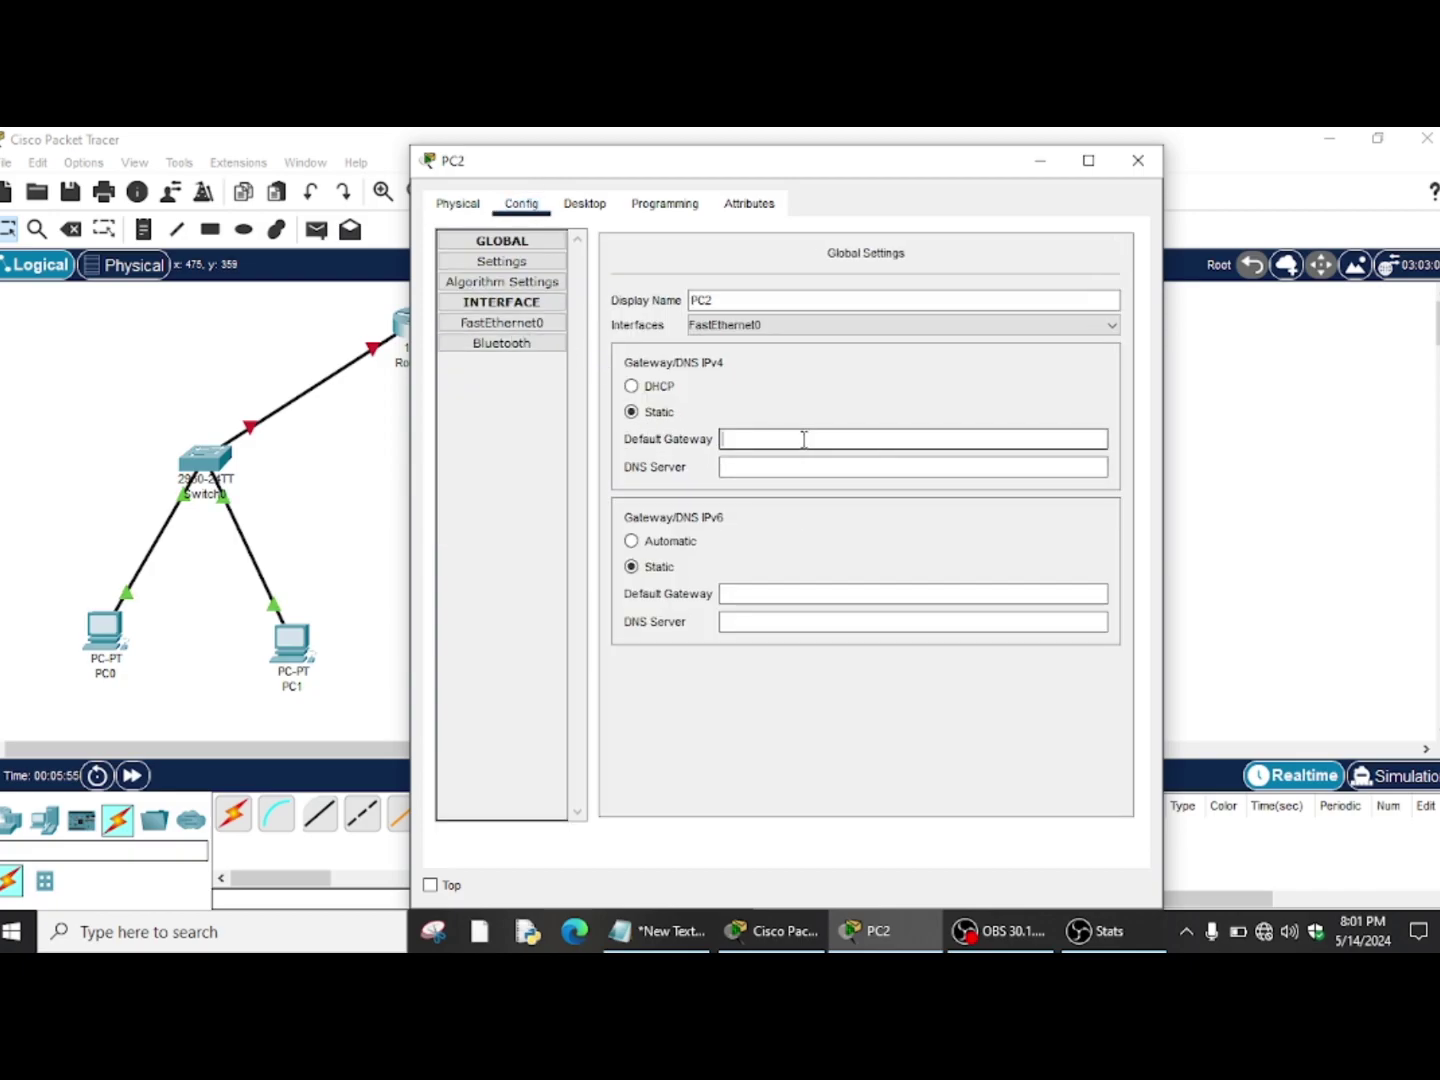
type("192.168.1.100")
Give PC2's FastEthernet0 the static IPv4 address 192.168.1.1 with the automatically filled subnet mask, and close the PC2 window
left_click(530, 323)
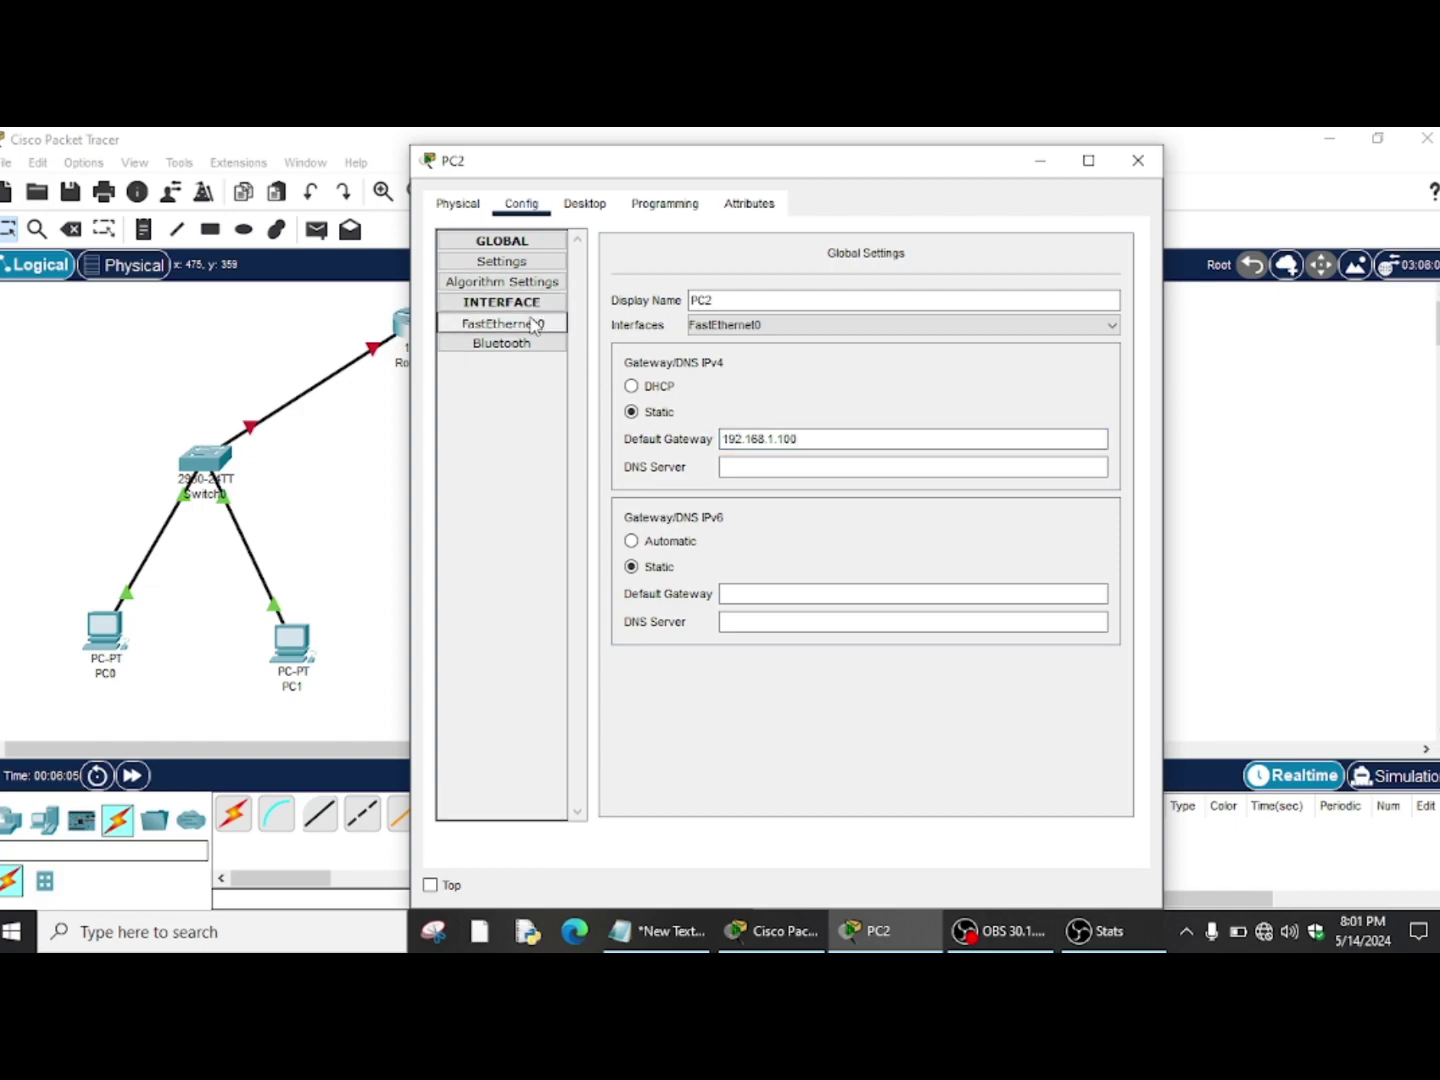
left_click(875, 425)
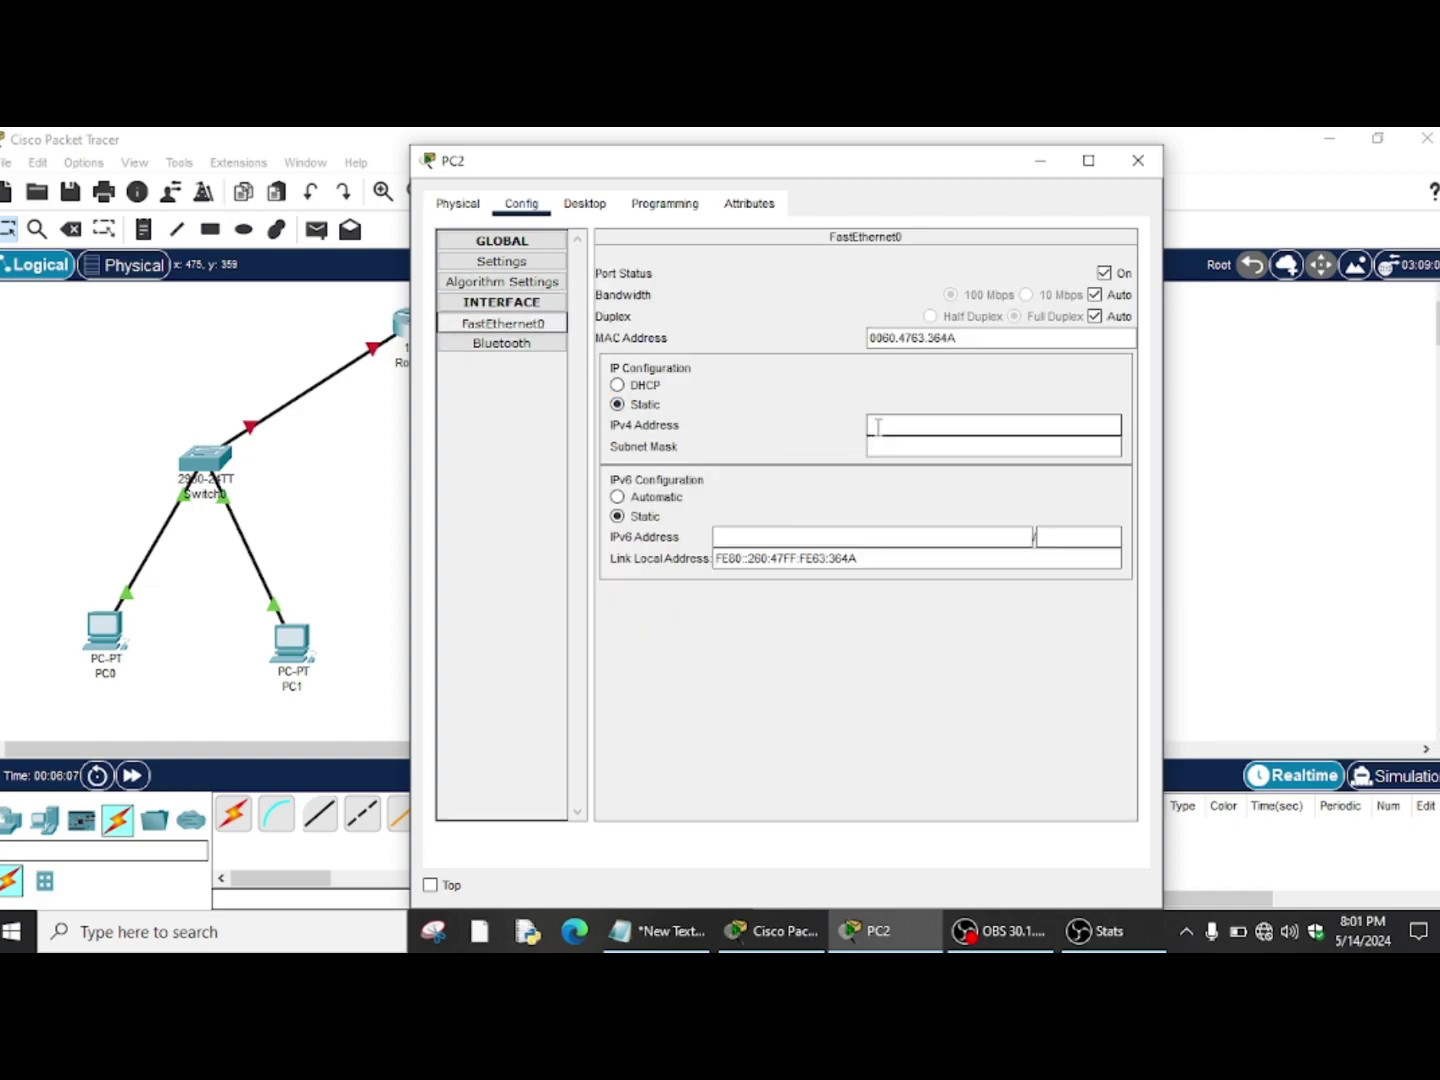
type("192.168.1.1")
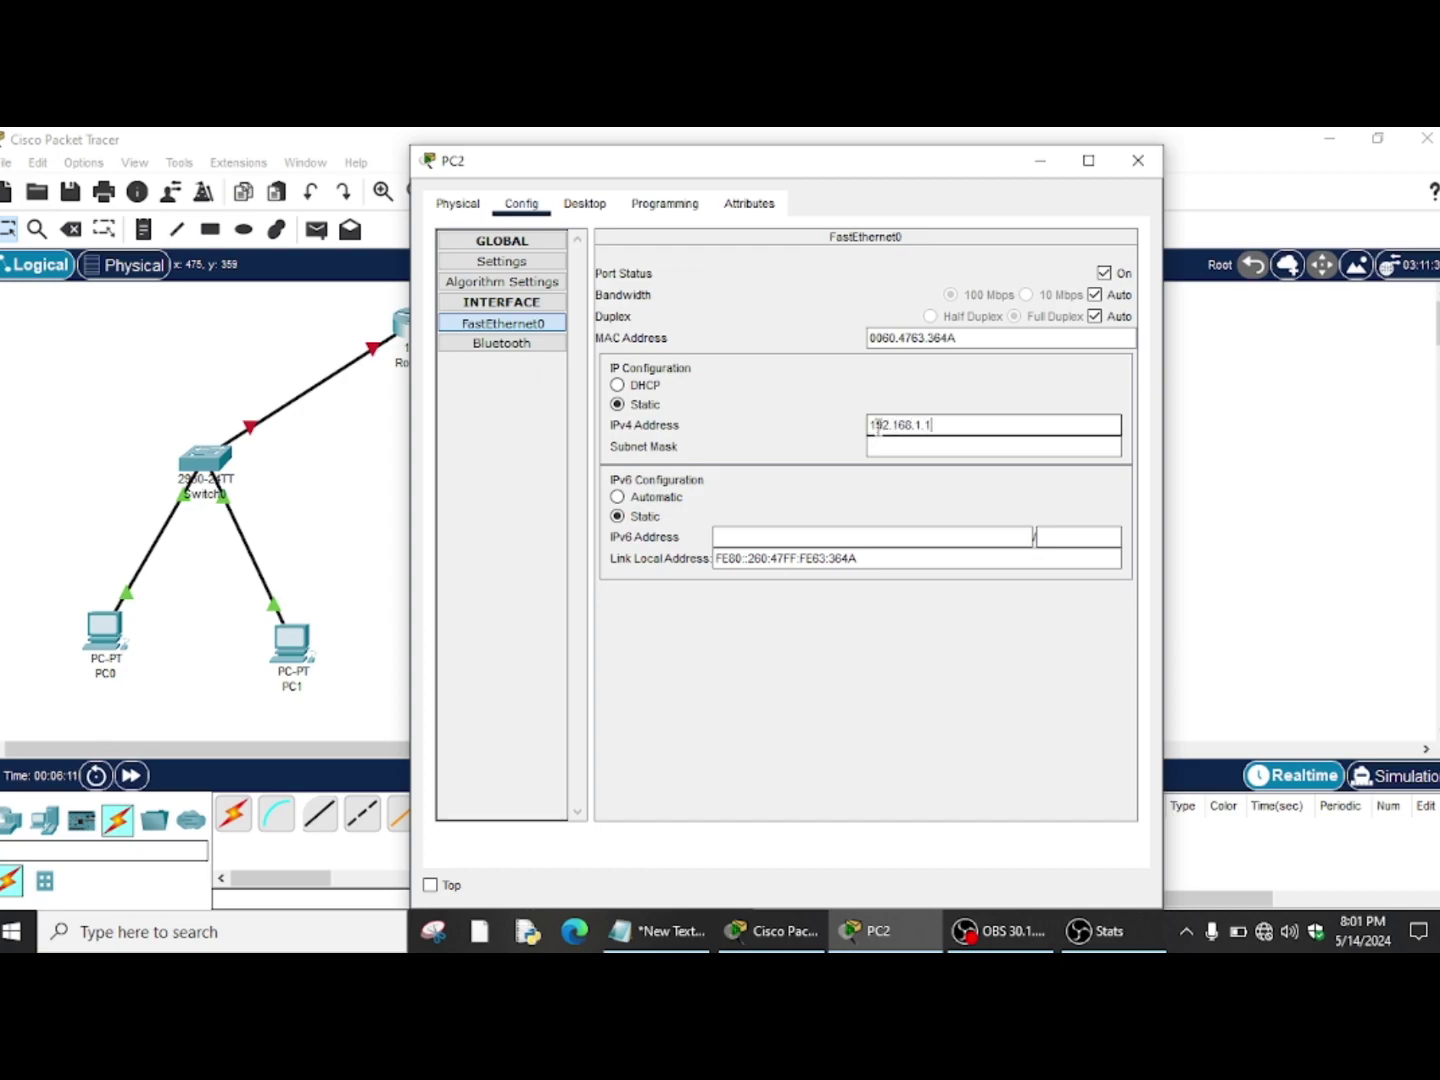
left_click(950, 446)
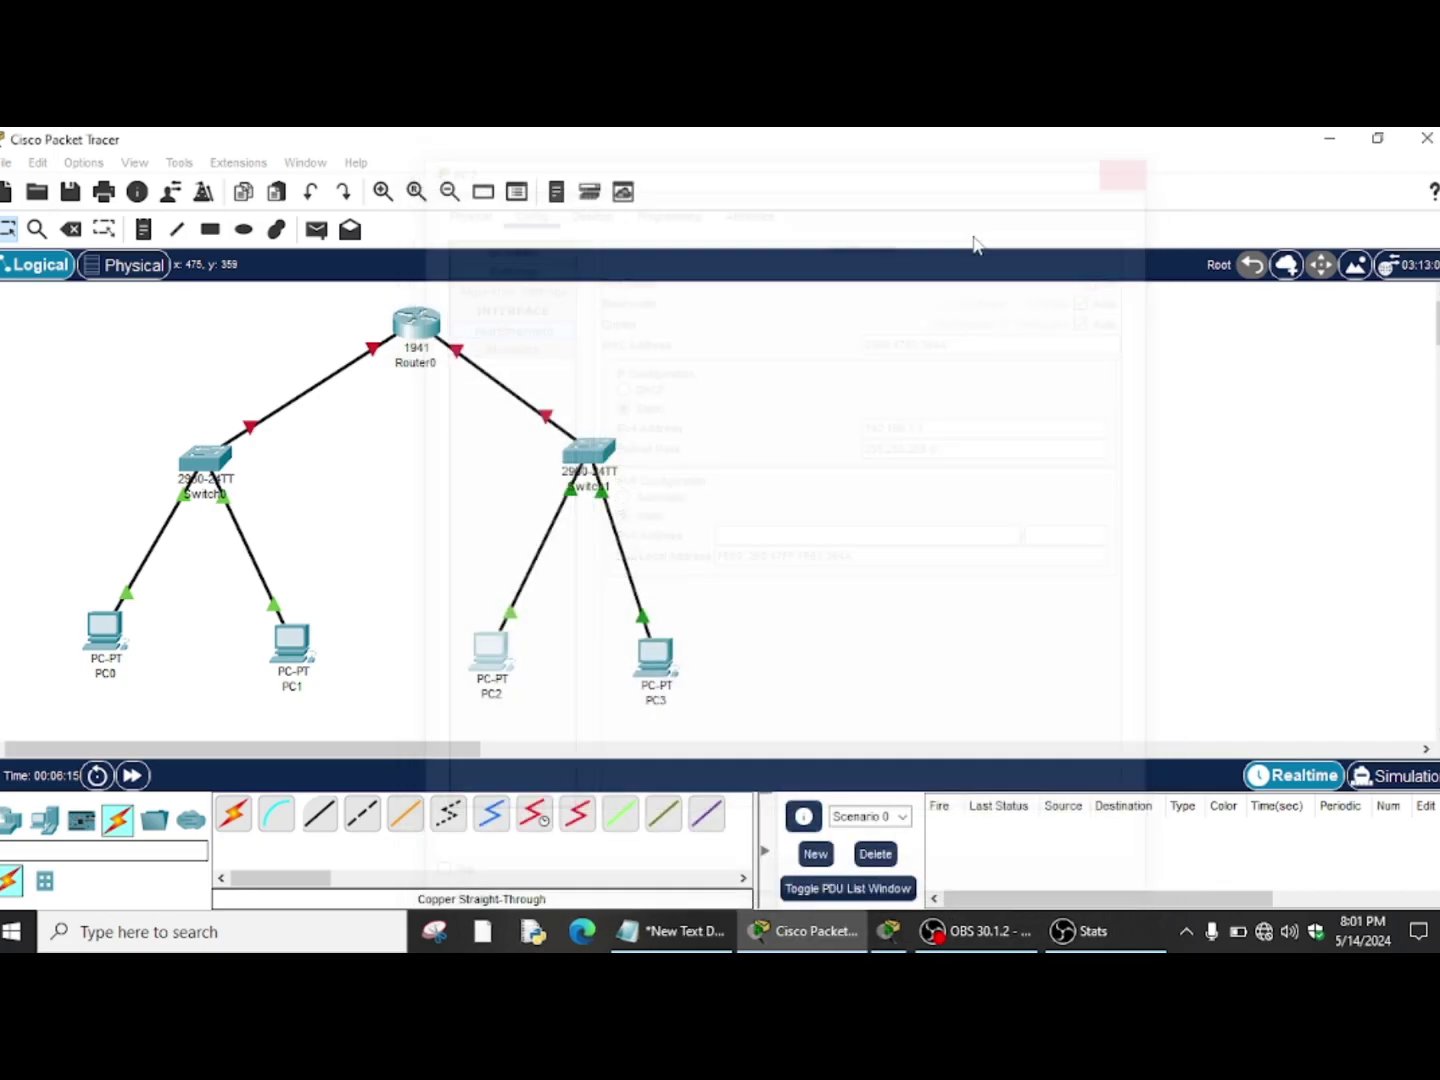
left_click(1137, 165)
Set PC3's static IPv4 default gateway to 192.168.1.100
left_click(666, 664)
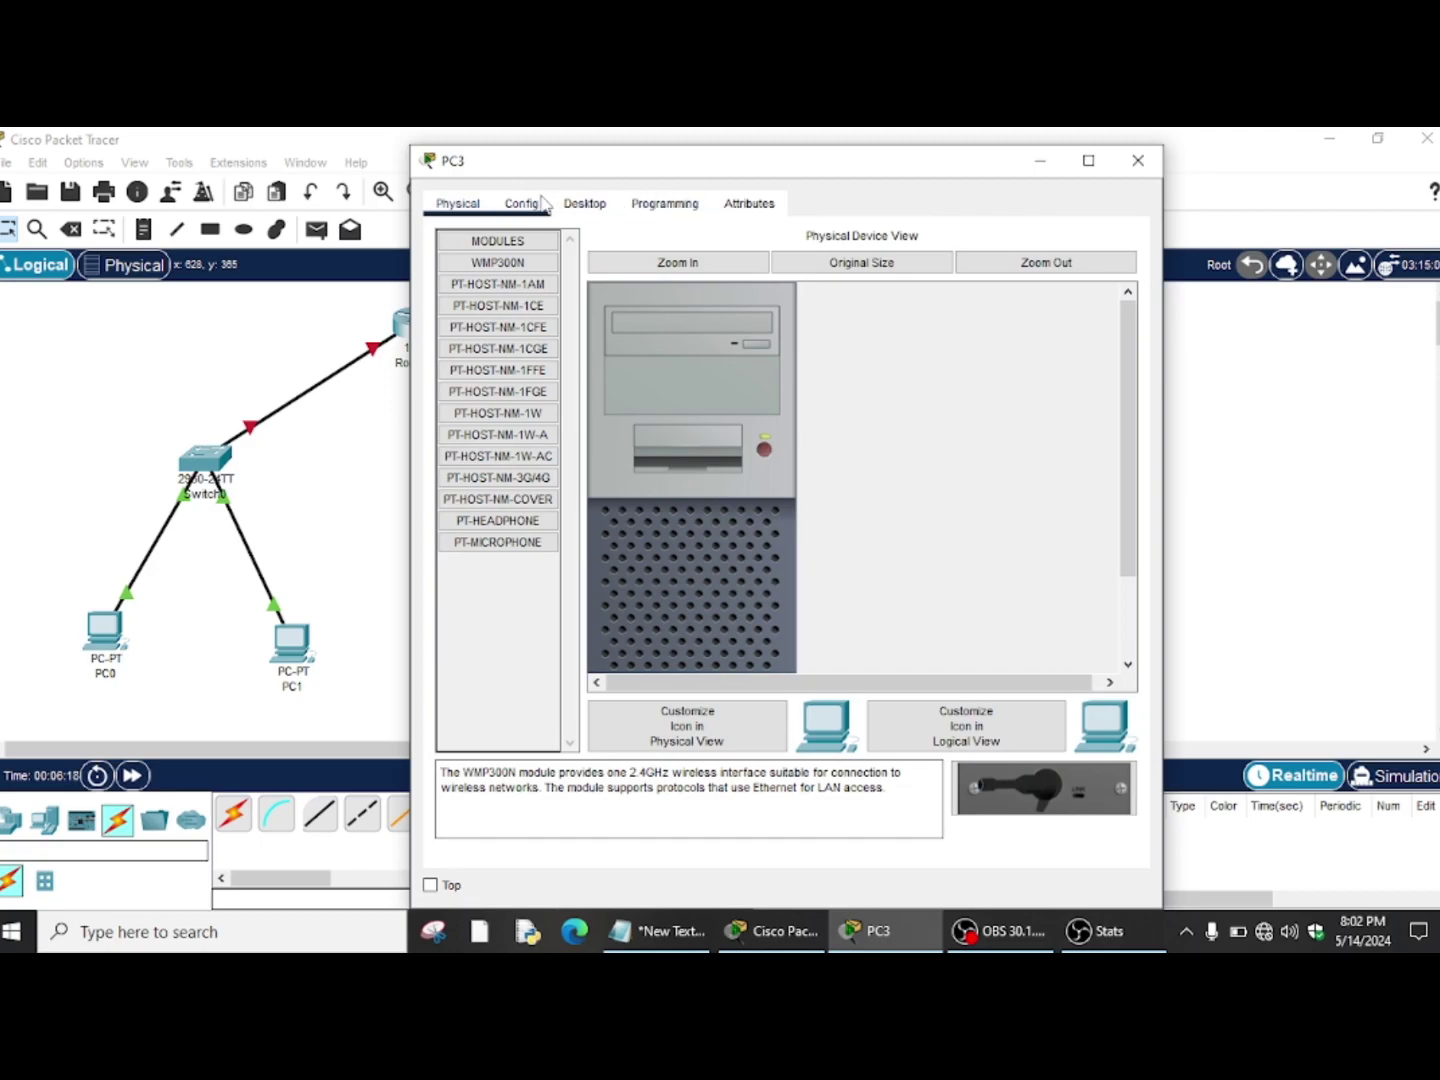
left_click(545, 205)
left_click(758, 436)
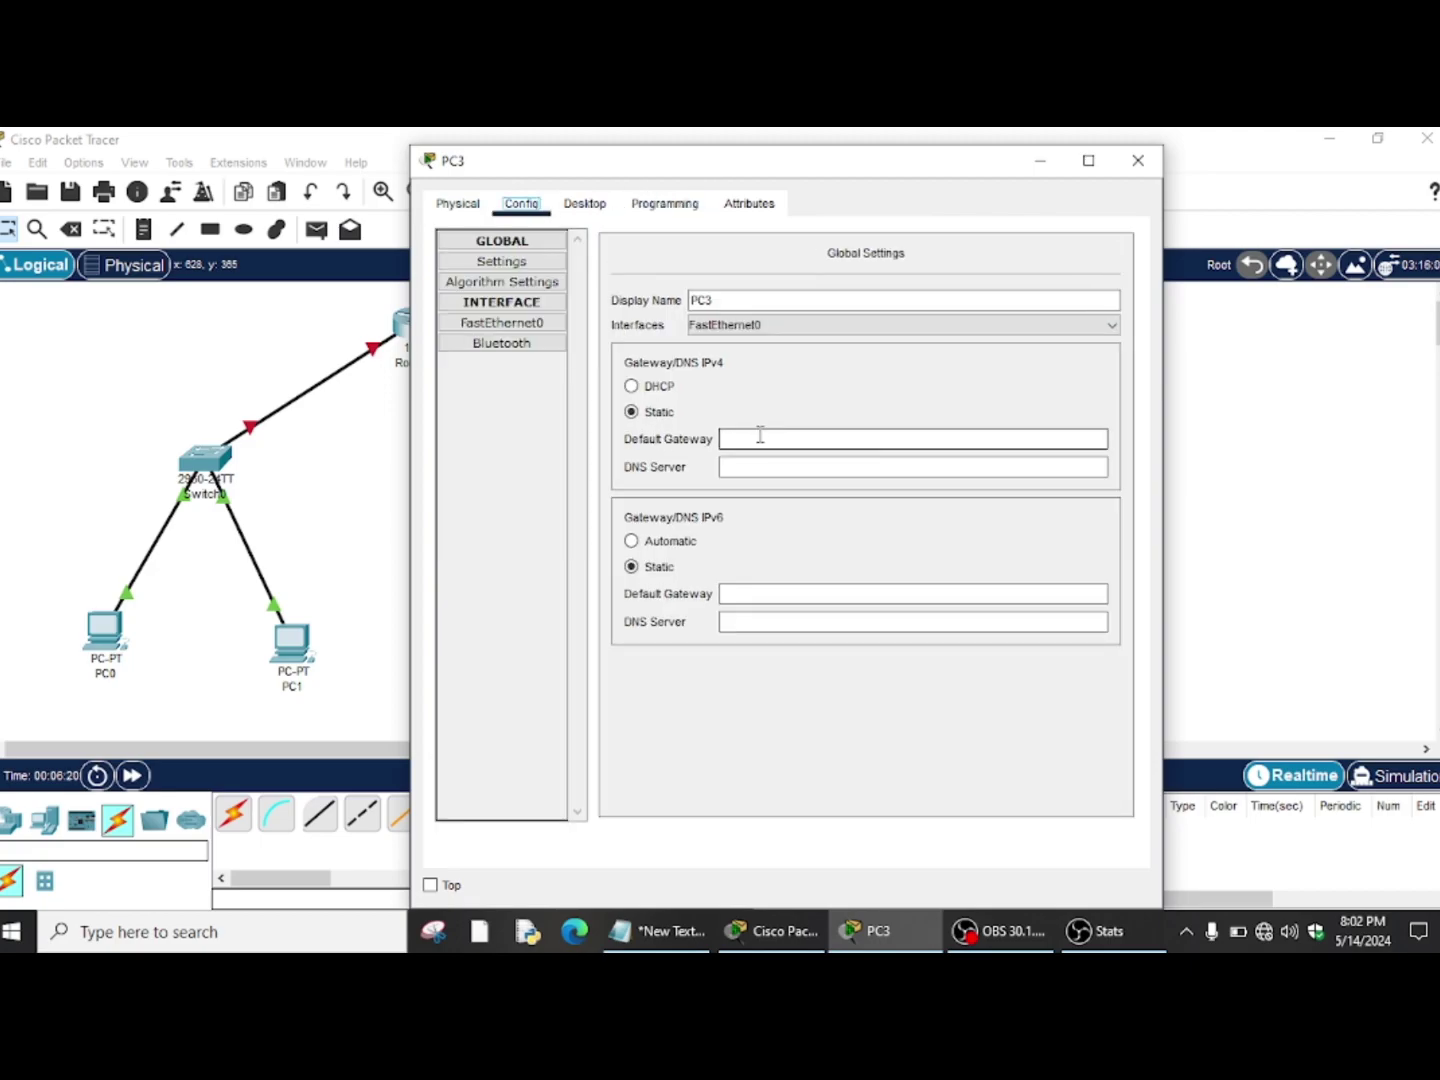
type("192")
type(".192")
key("BackSpace")
key("BackSpace")
key("BackSpace")
key("BackSpace")
key("BackSpace")
key("BackSpace")
key("BackSpace")
key("BackSpace")
type("168.1.100")
Give PC3's FastEthernet0 the static IPv4 address 102.168.1.2 with the automatically filled subnet mask
left_click(538, 321)
left_click(923, 428)
type("102.168.1.2")
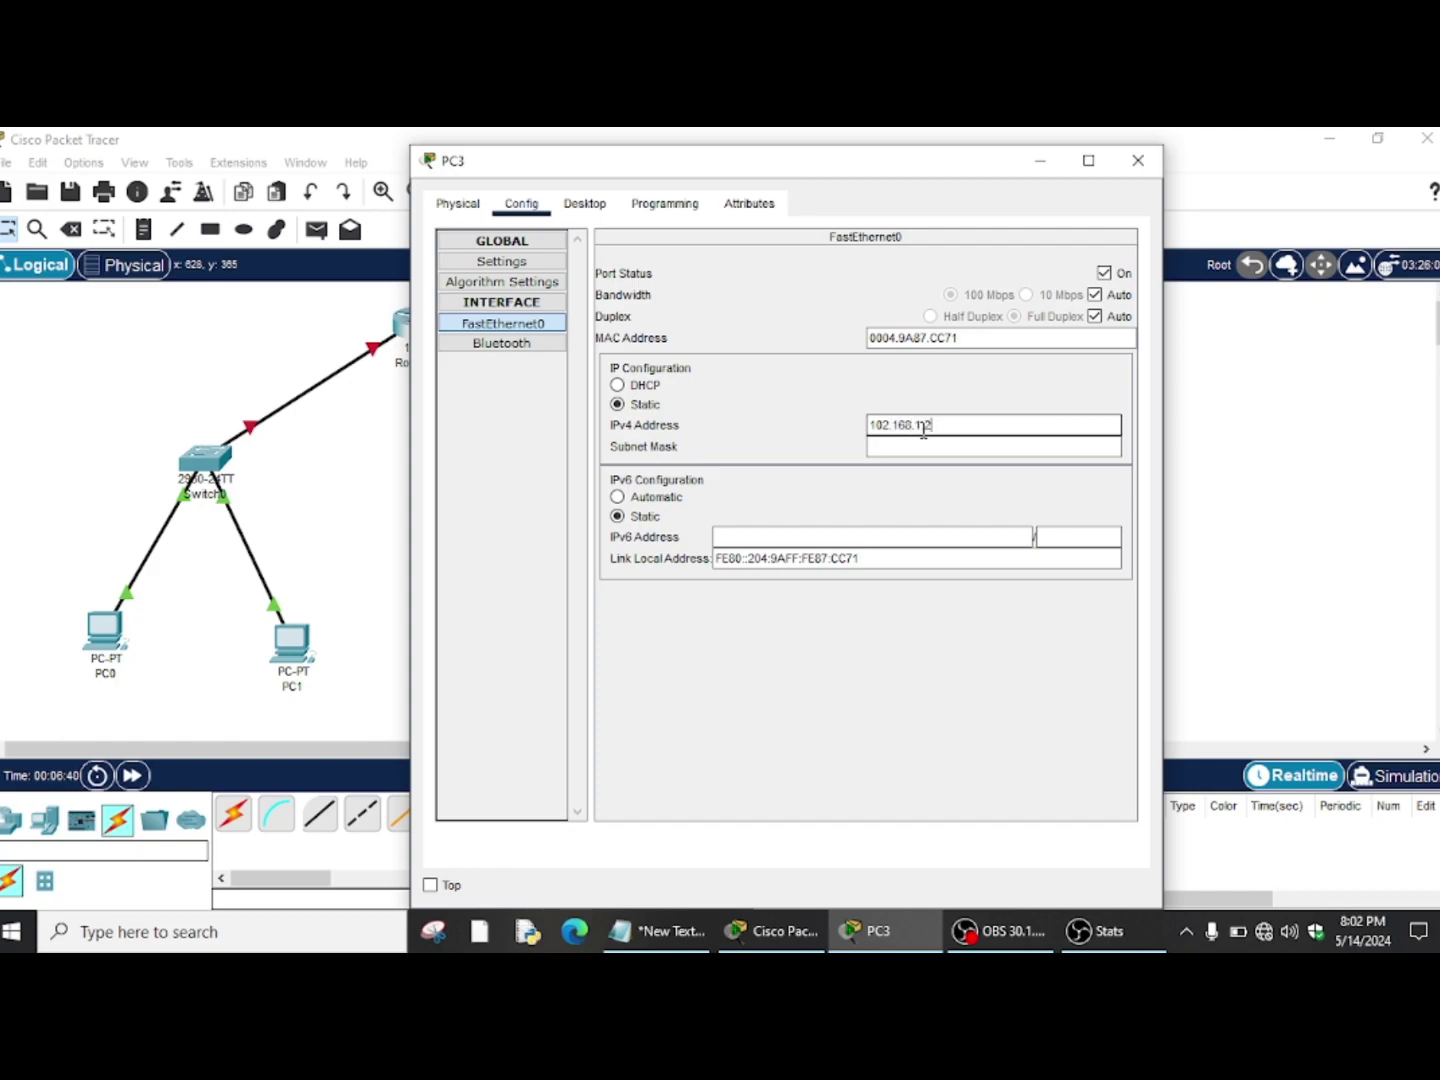
double_click(934, 441)
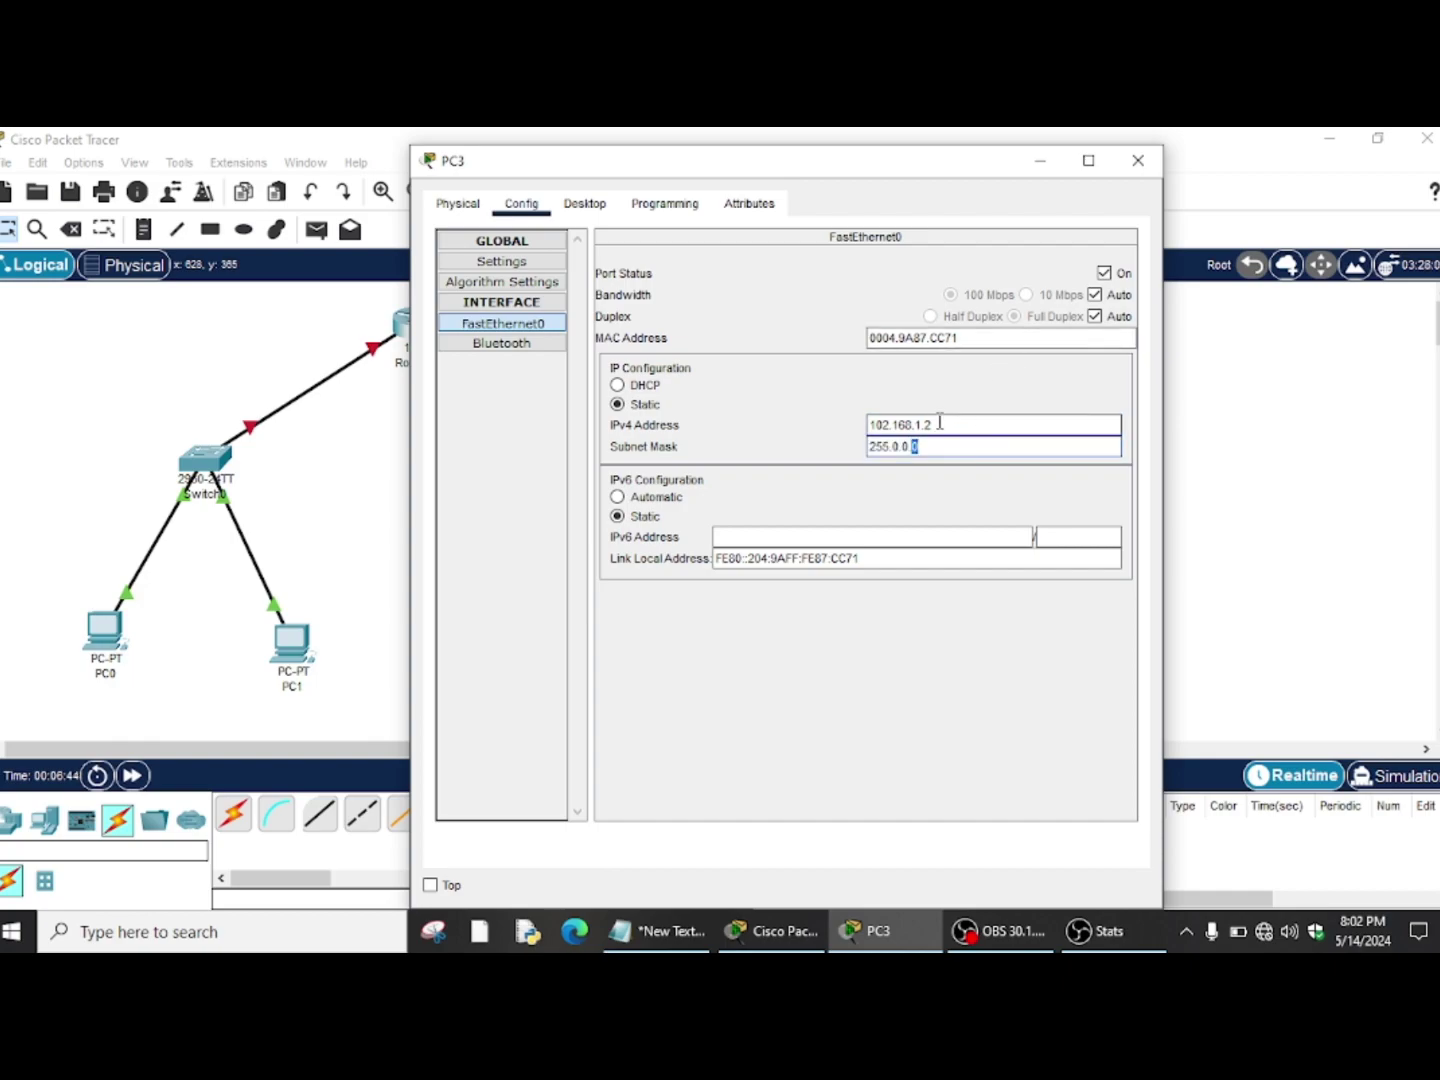
Replace the IPv4 address of PC3's FastEthernet0 with 192.168.1.2, let the subnet mask fill automatically, and close the PC3 window
left_click(890, 427)
key("BackSpace")
key("BackSpace")
type("92")
left_click(946, 428)
key("BackSpace")
key("BackSpace")
key("BackSpace")
key("BackSpace")
key("BackSpace")
key("BackSpace")
key("BackSpace")
key("BackSpace")
key("BackSpace")
key("BackSpace")
left_click(928, 445)
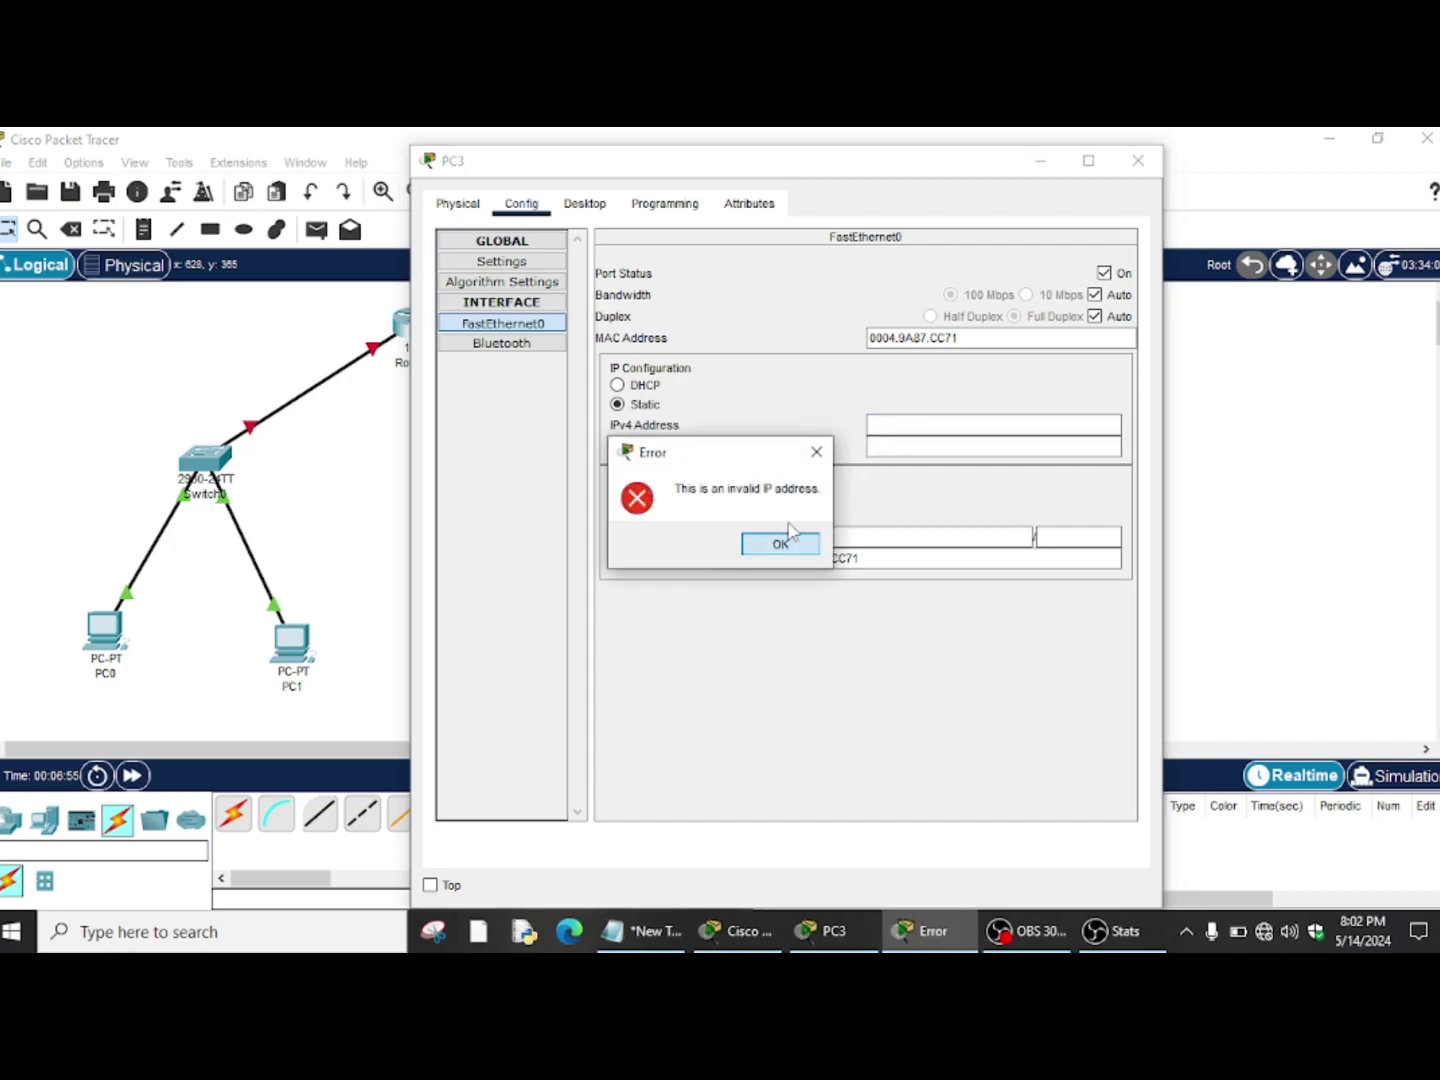
left_click(778, 544)
left_click(896, 423)
type("192")
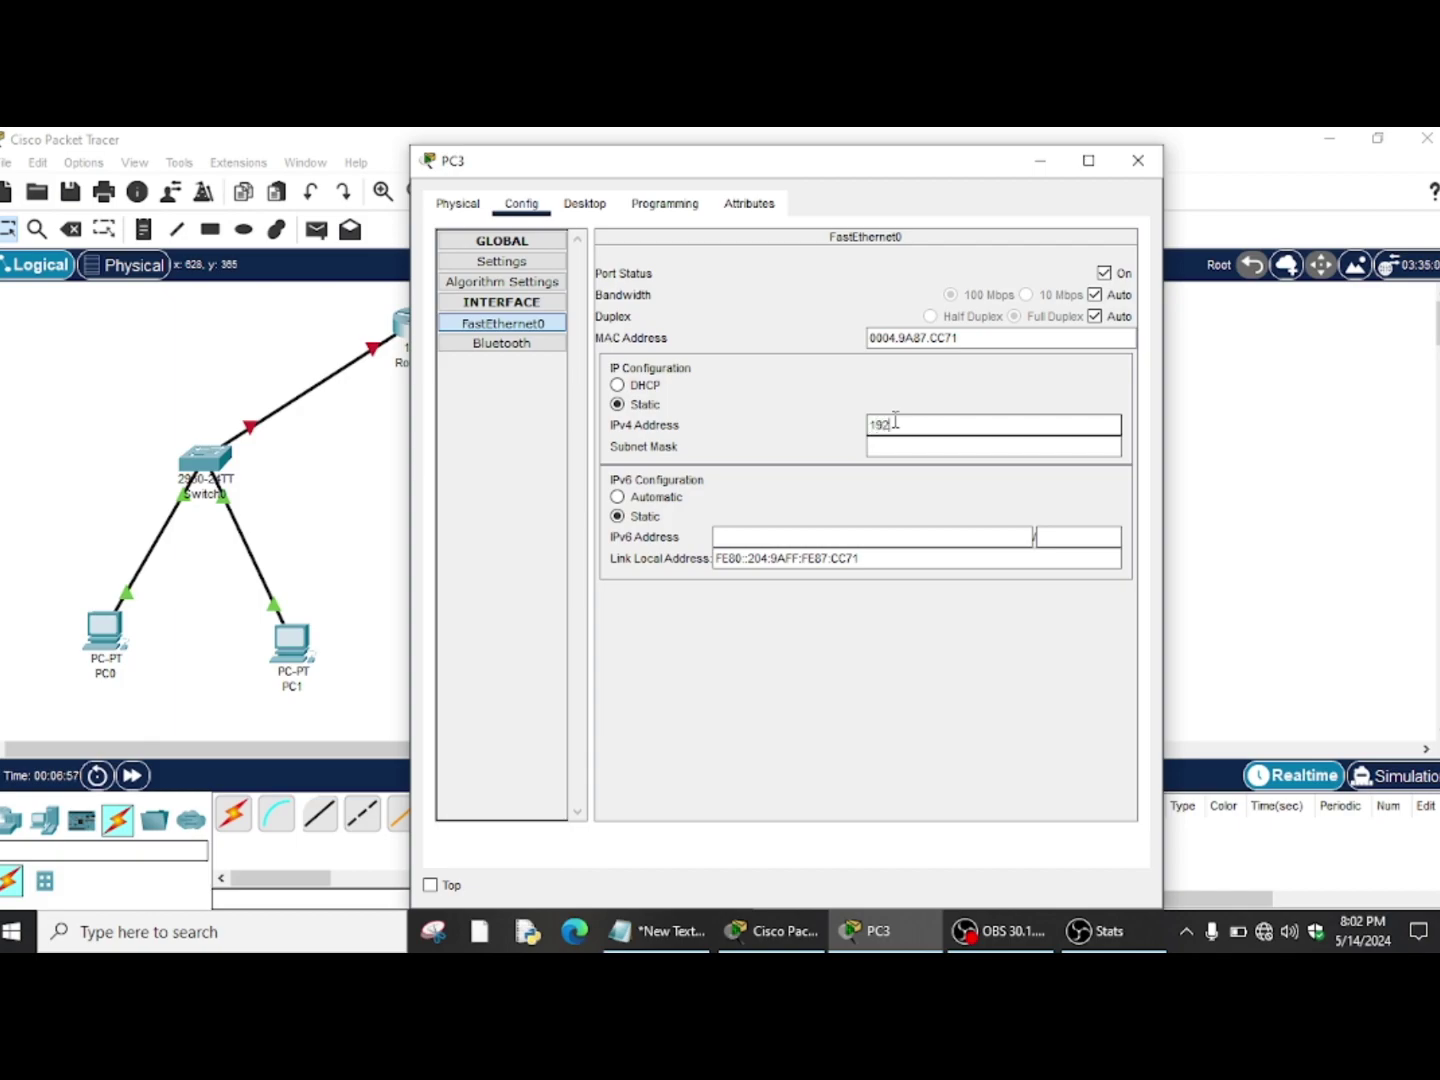
type(".168.1.2")
left_click(958, 446)
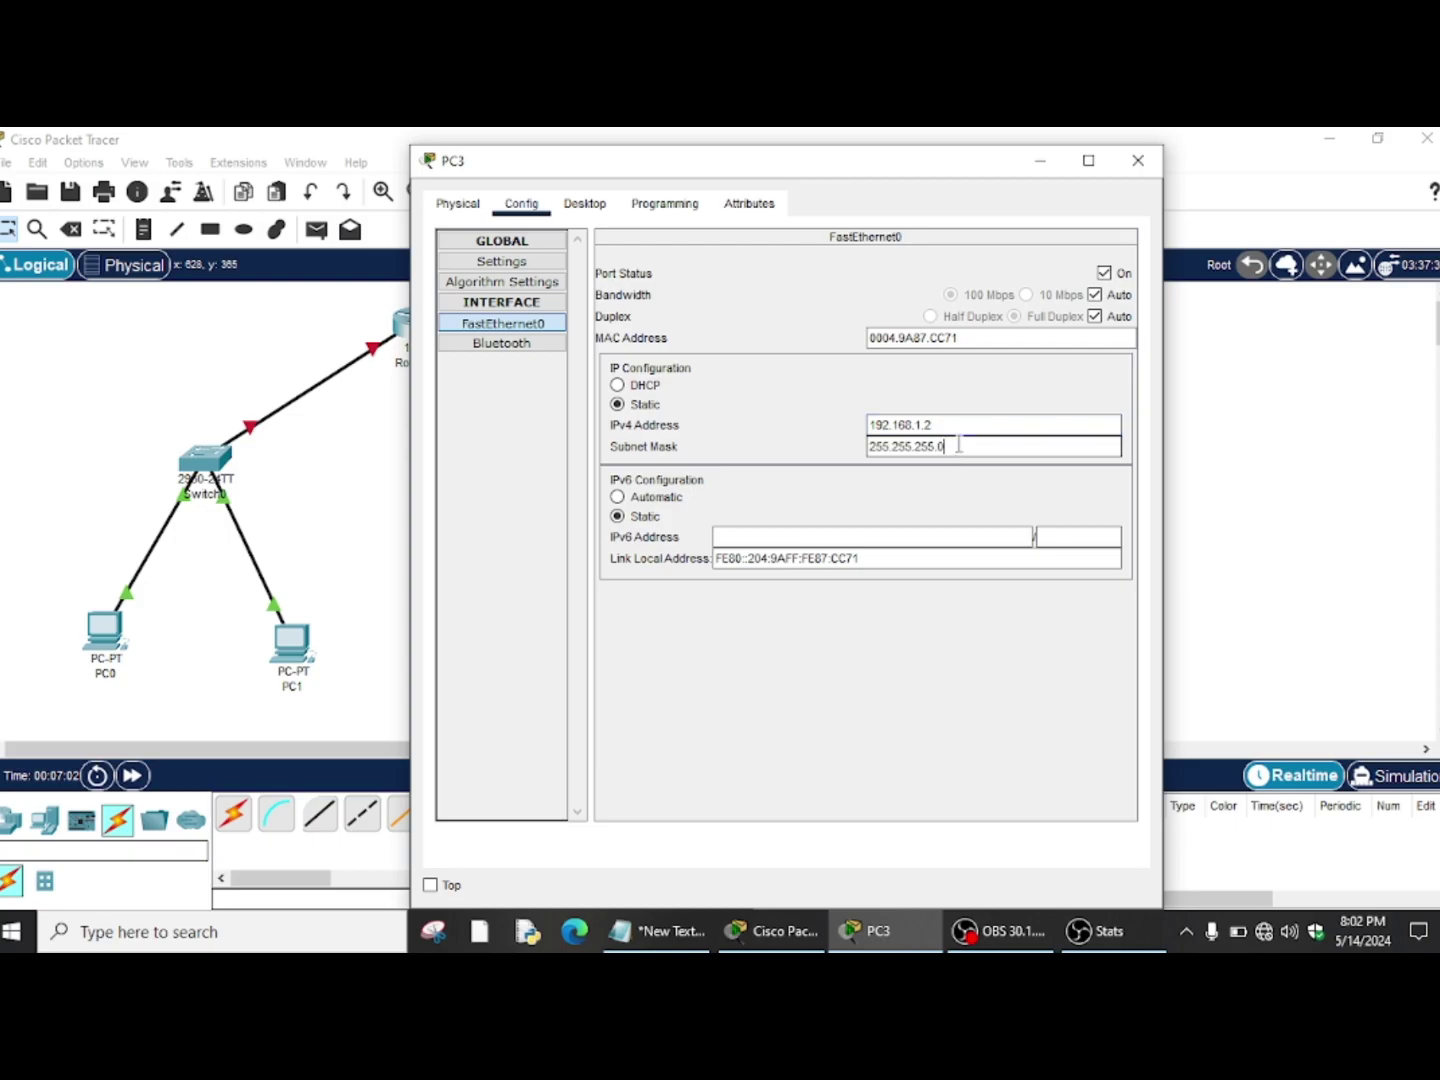
left_click(1140, 163)
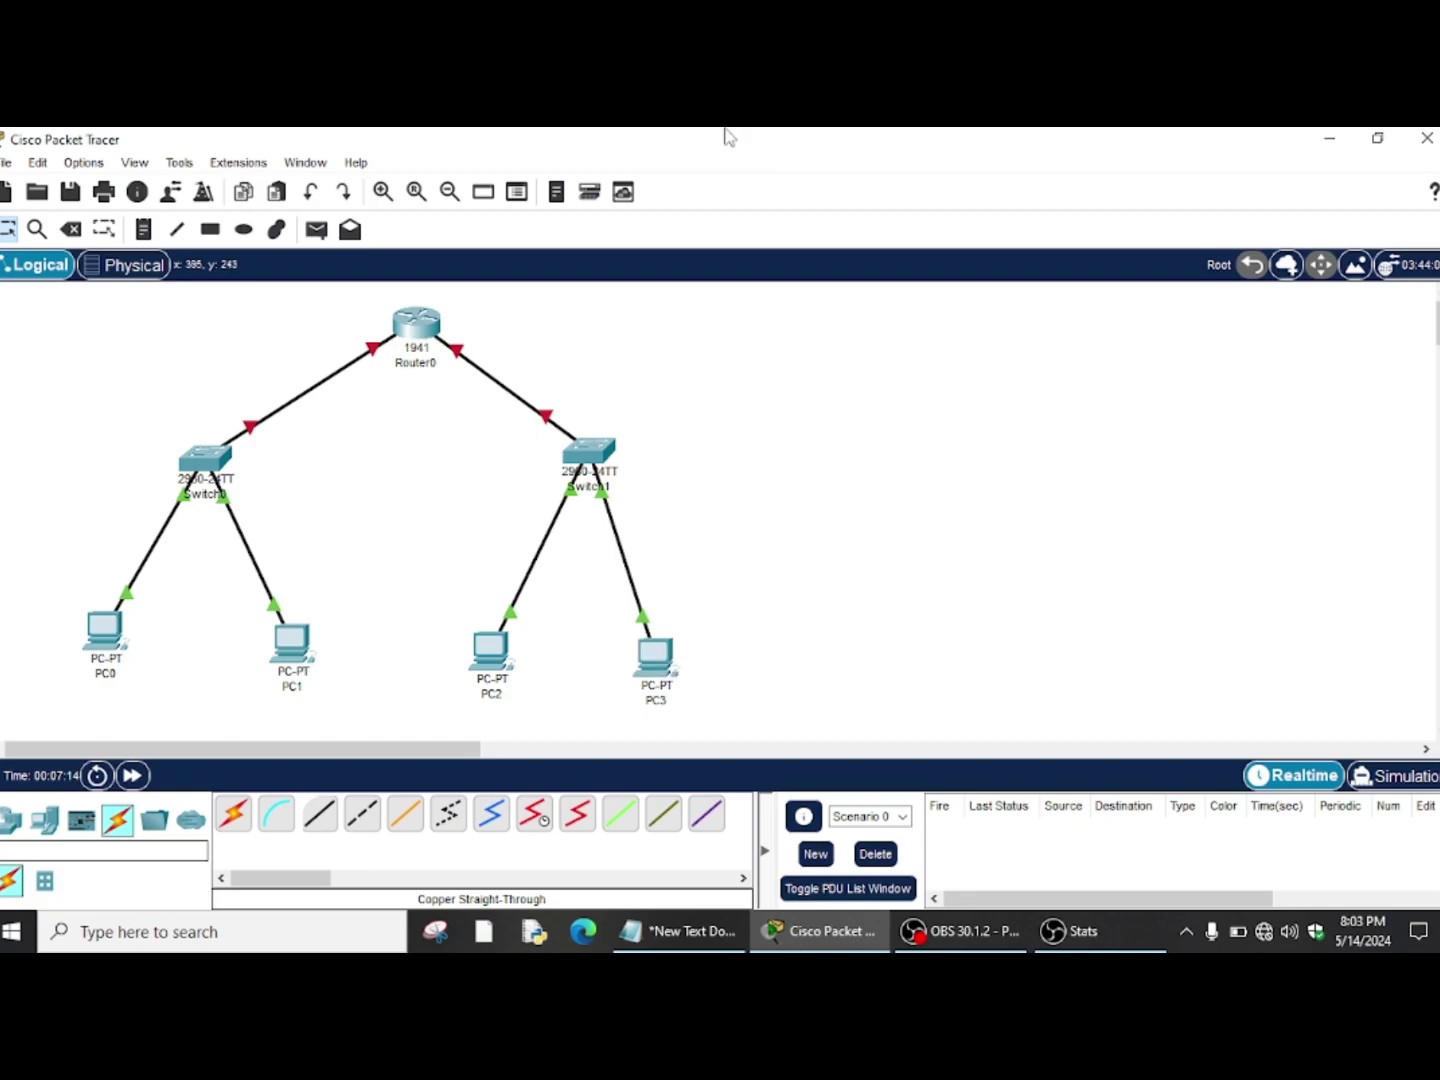
Open Router0's command line interface and enter privileged mode with the enable command
mouse_move(419, 337)
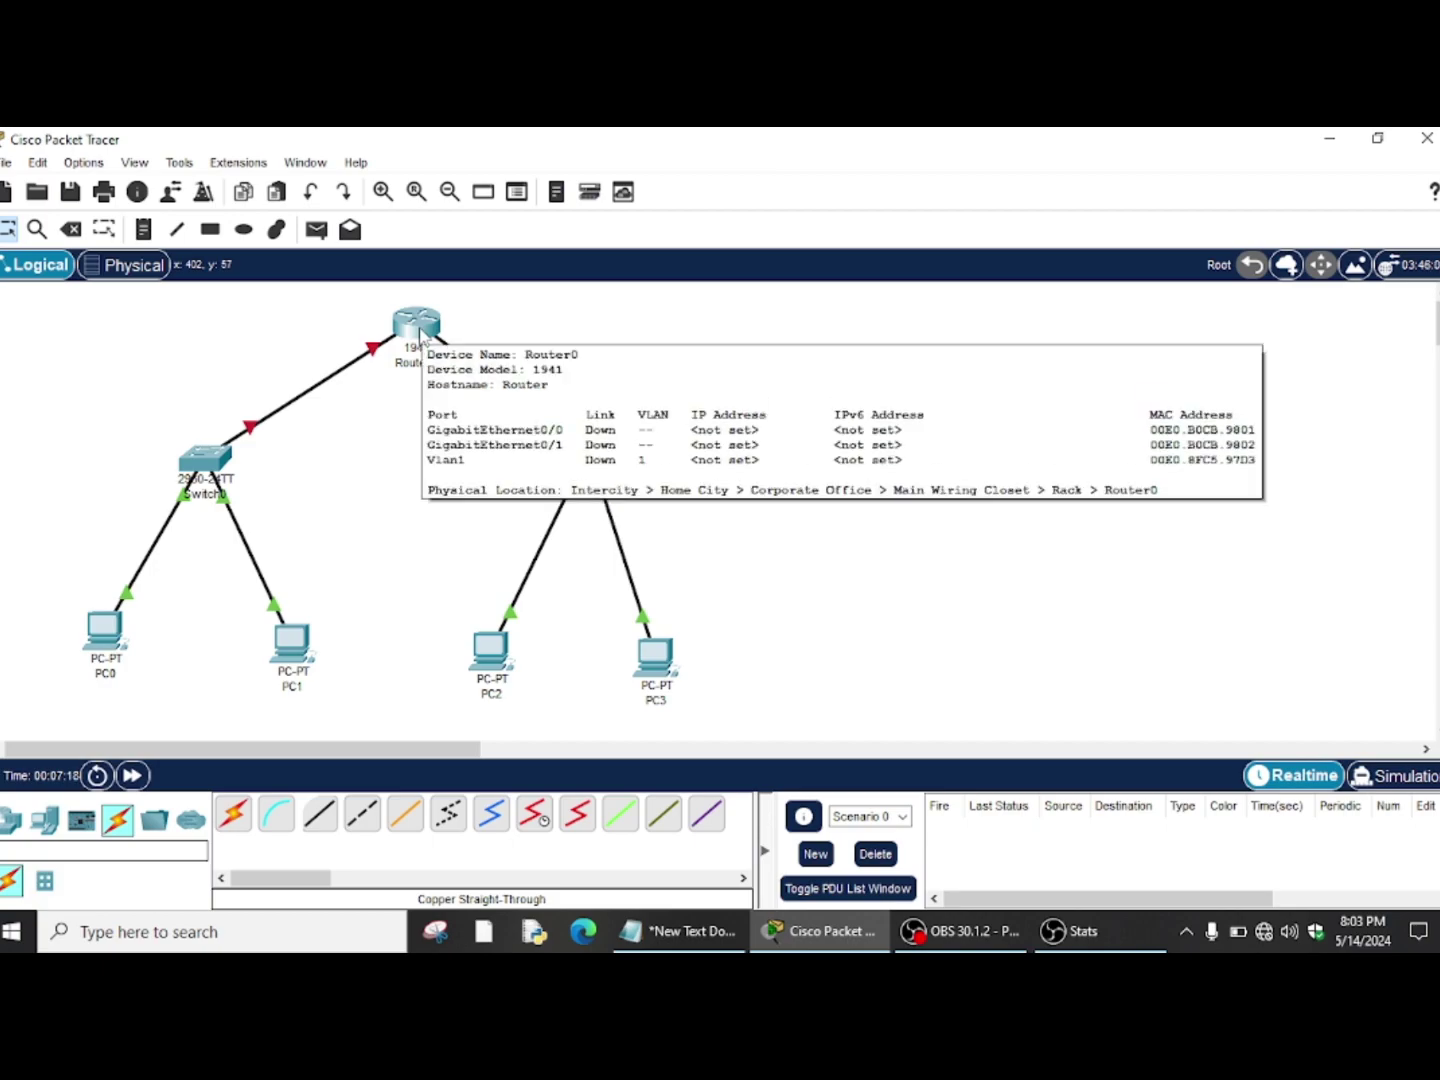
left_click(419, 336)
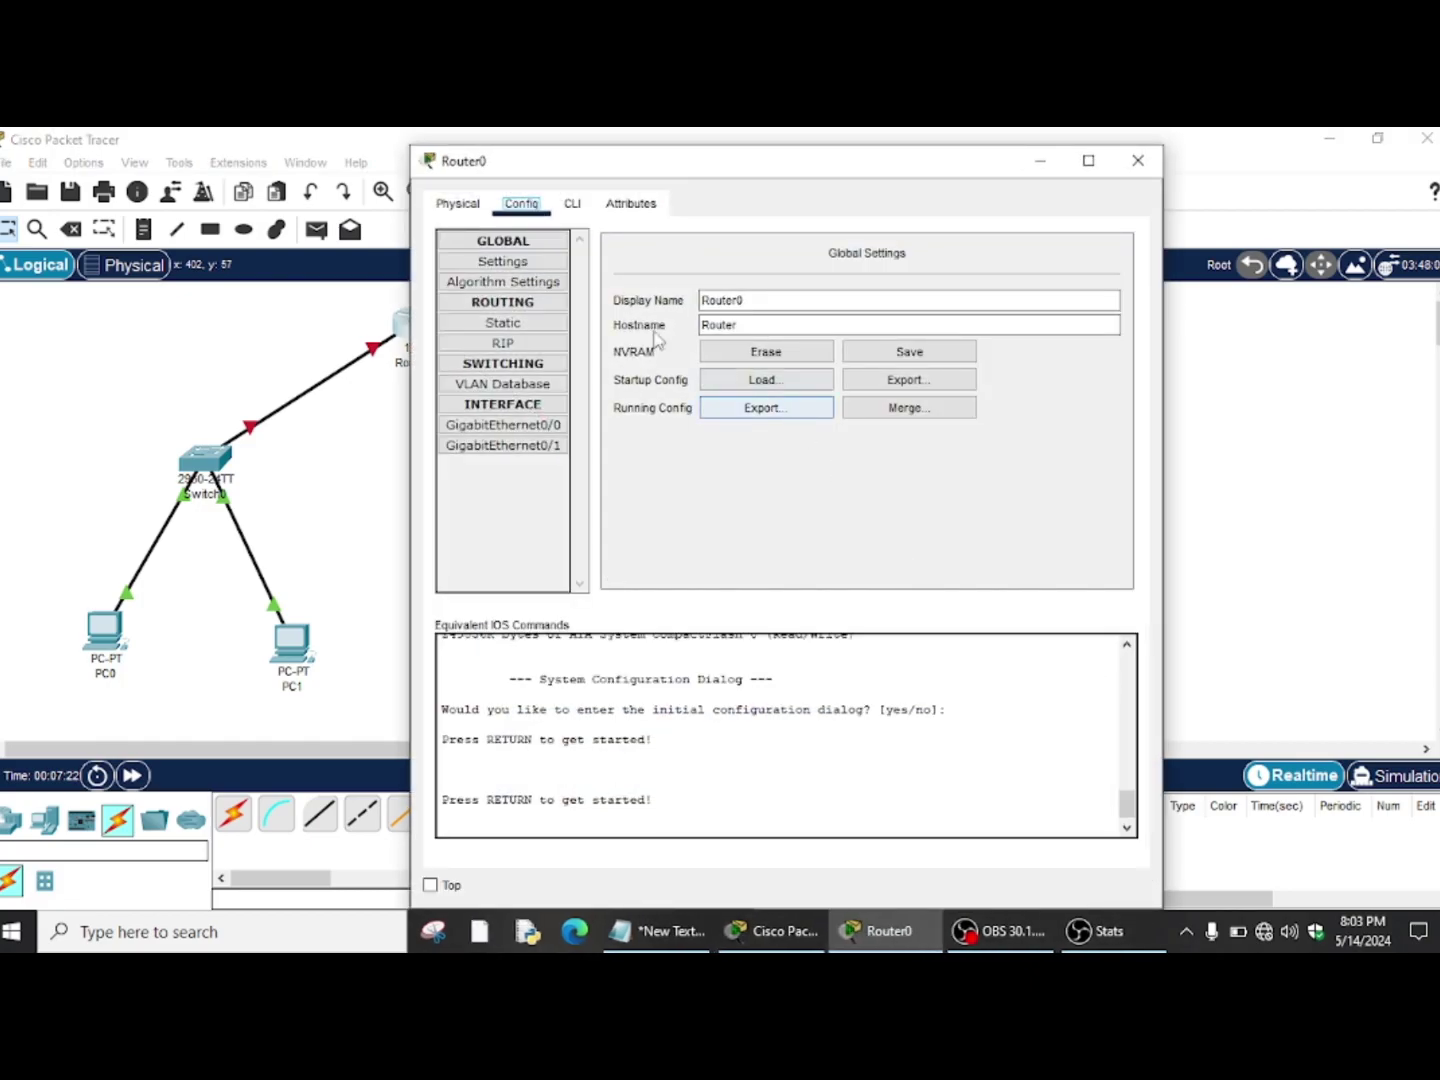
left_click(574, 204)
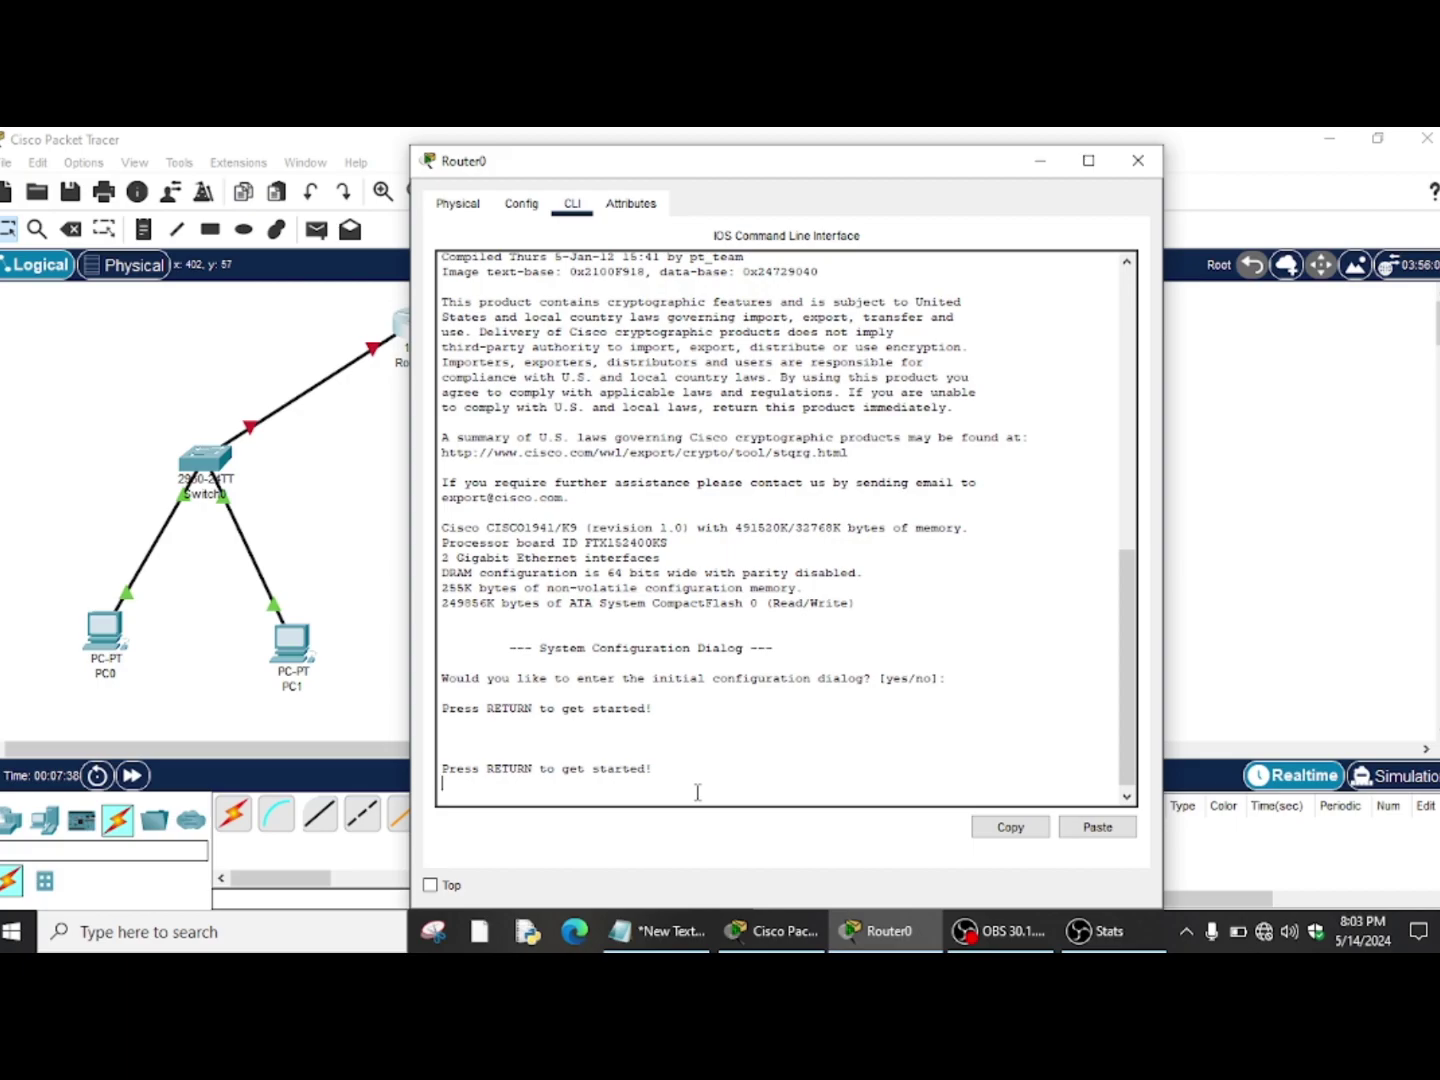
key("Return")
key("Return")
key("Return")
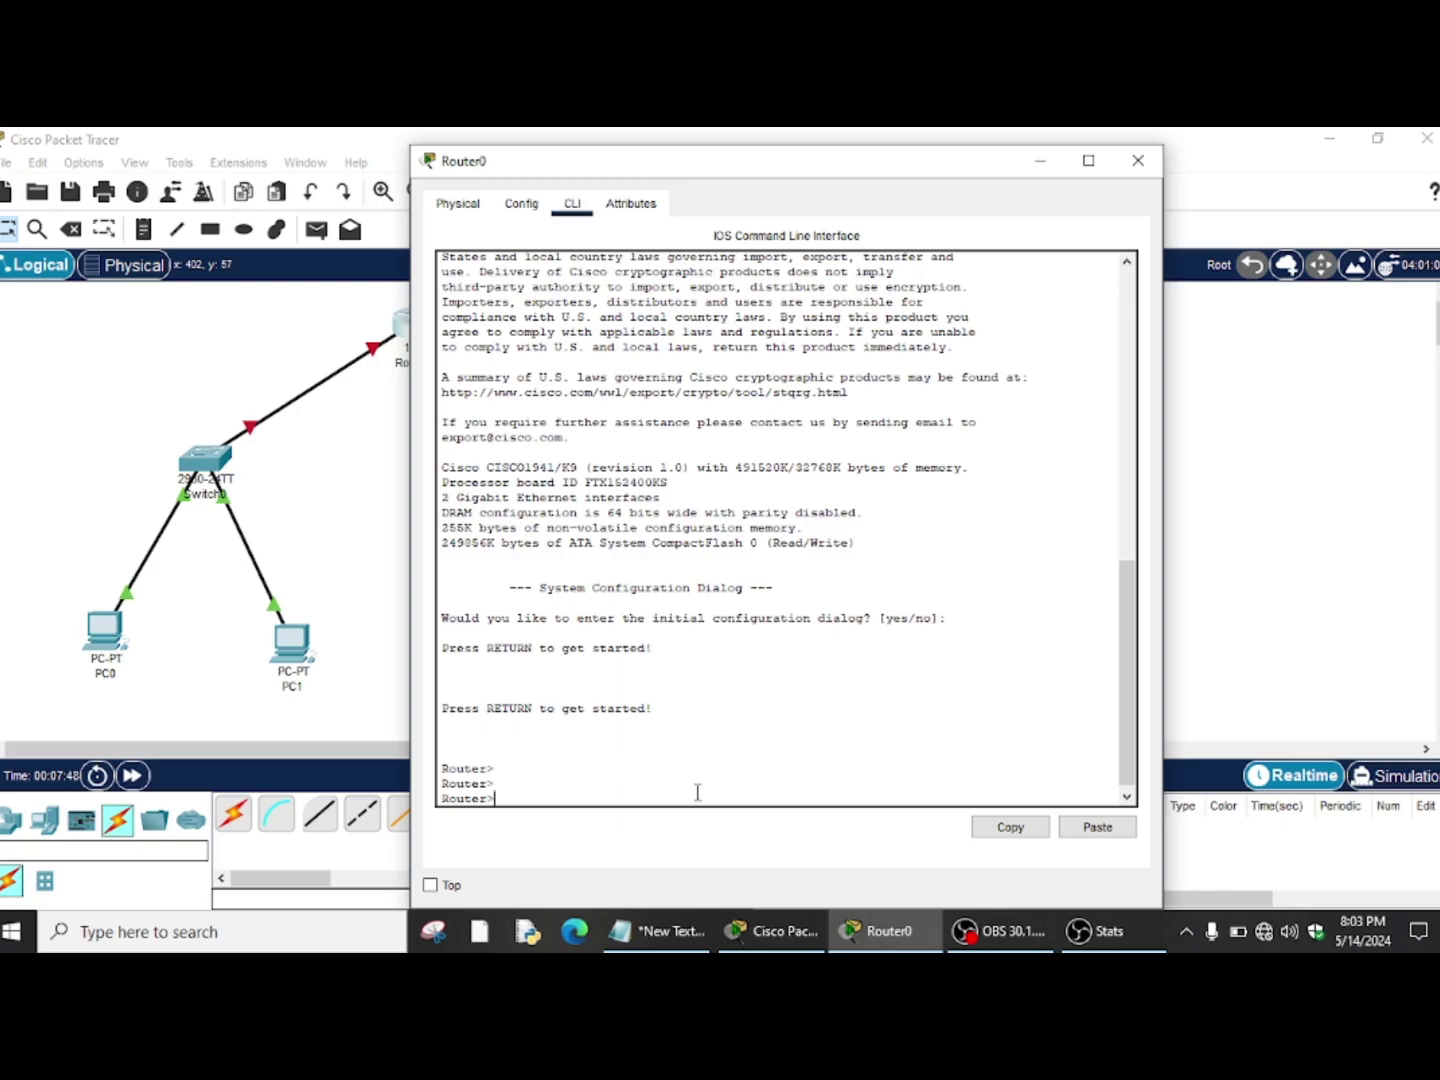
type("enable")
key("Return")
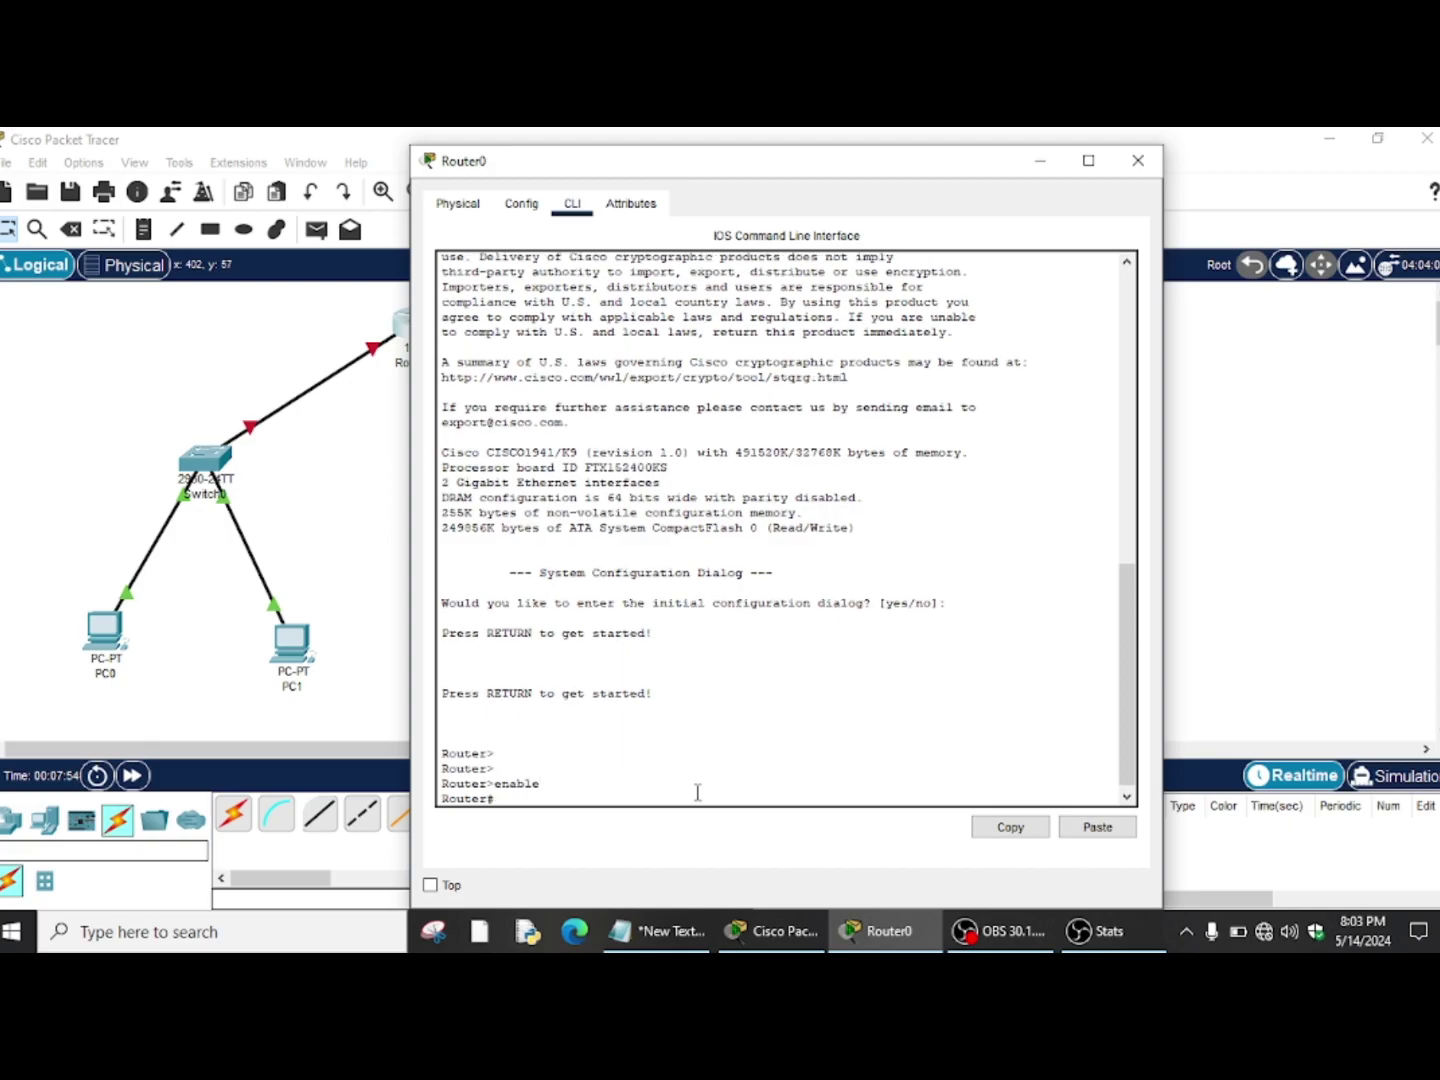
key("Return")
key("Return")
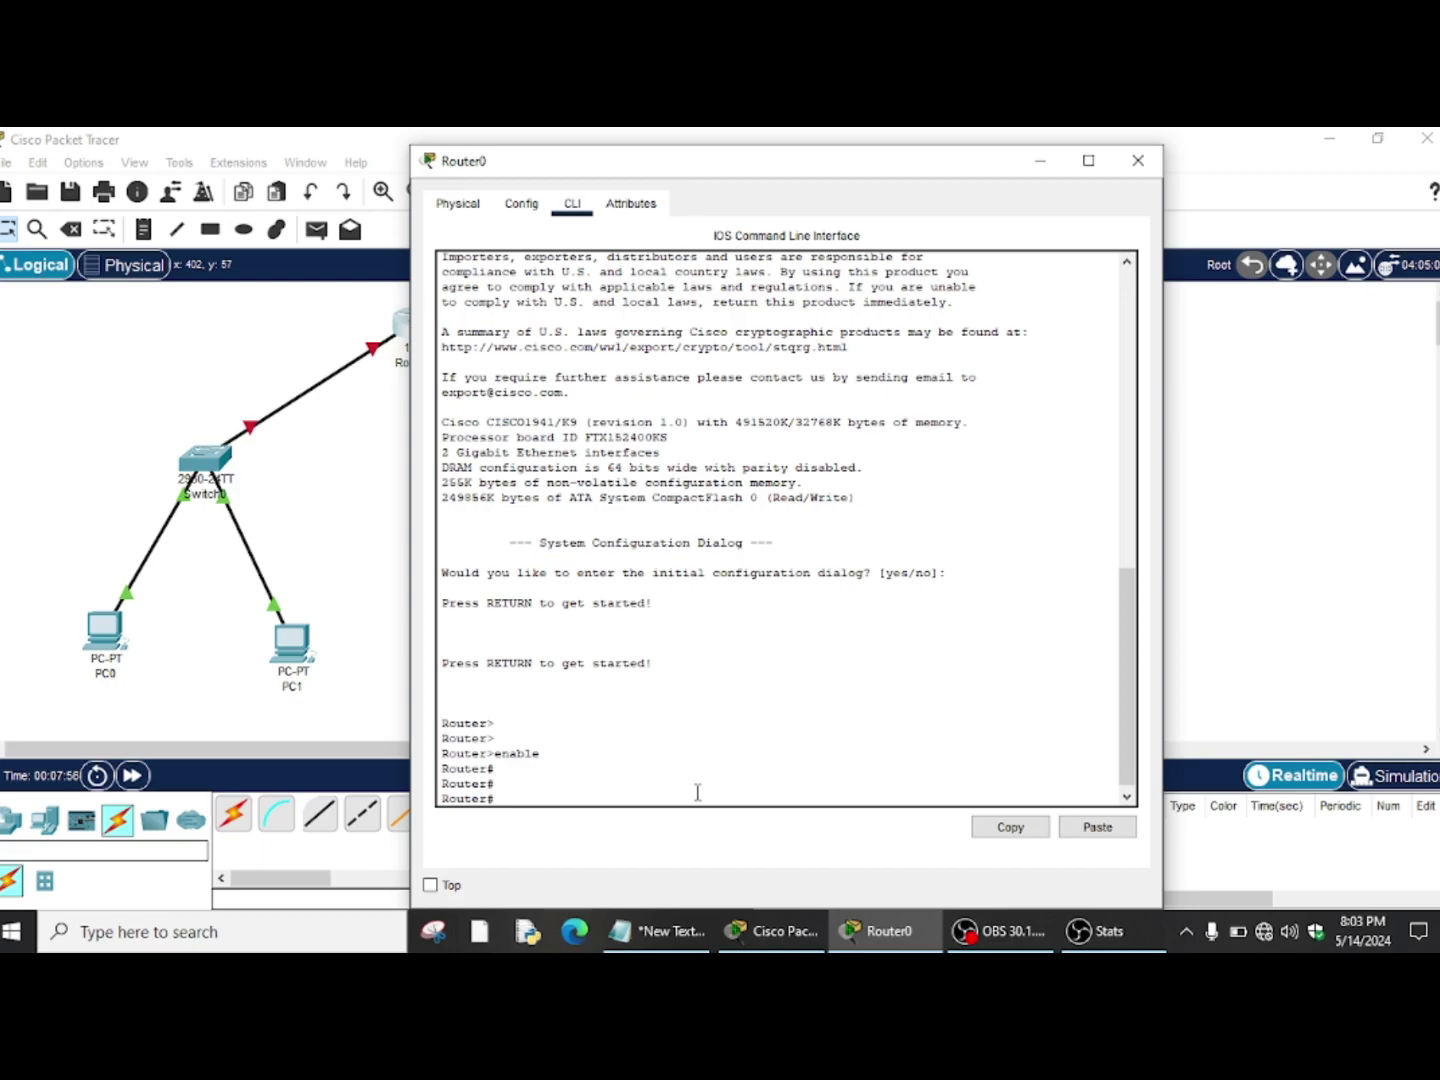
Enter the router's global configuration mode with the command config t
type("config t")
key("Return")
key("Return")
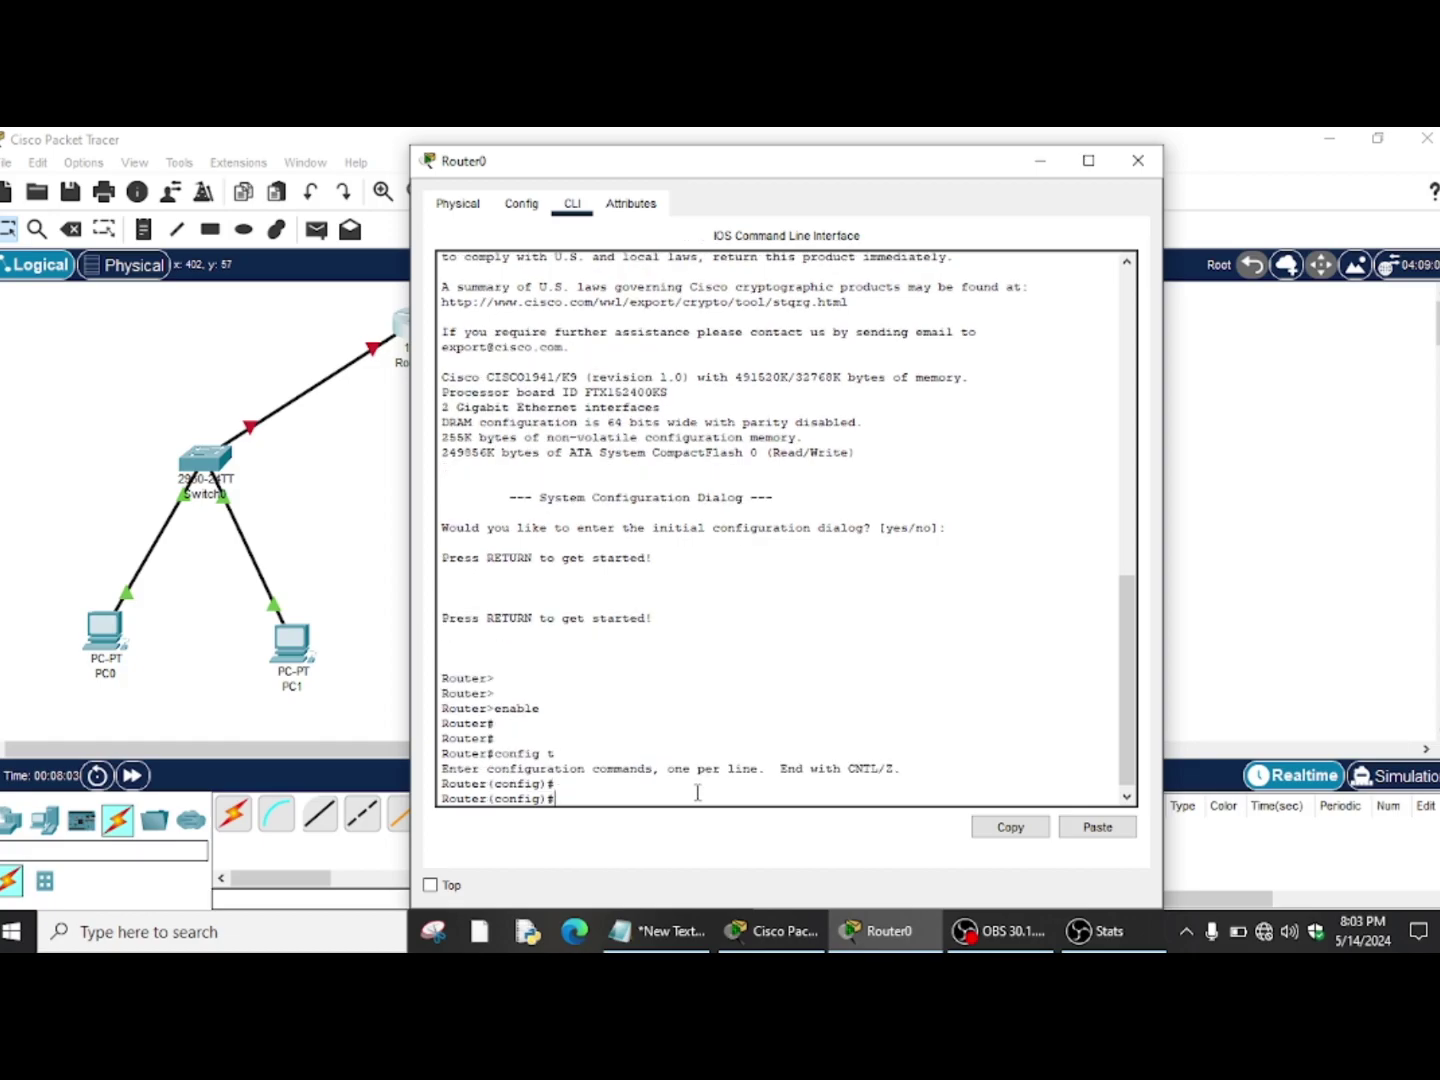
key("Return")
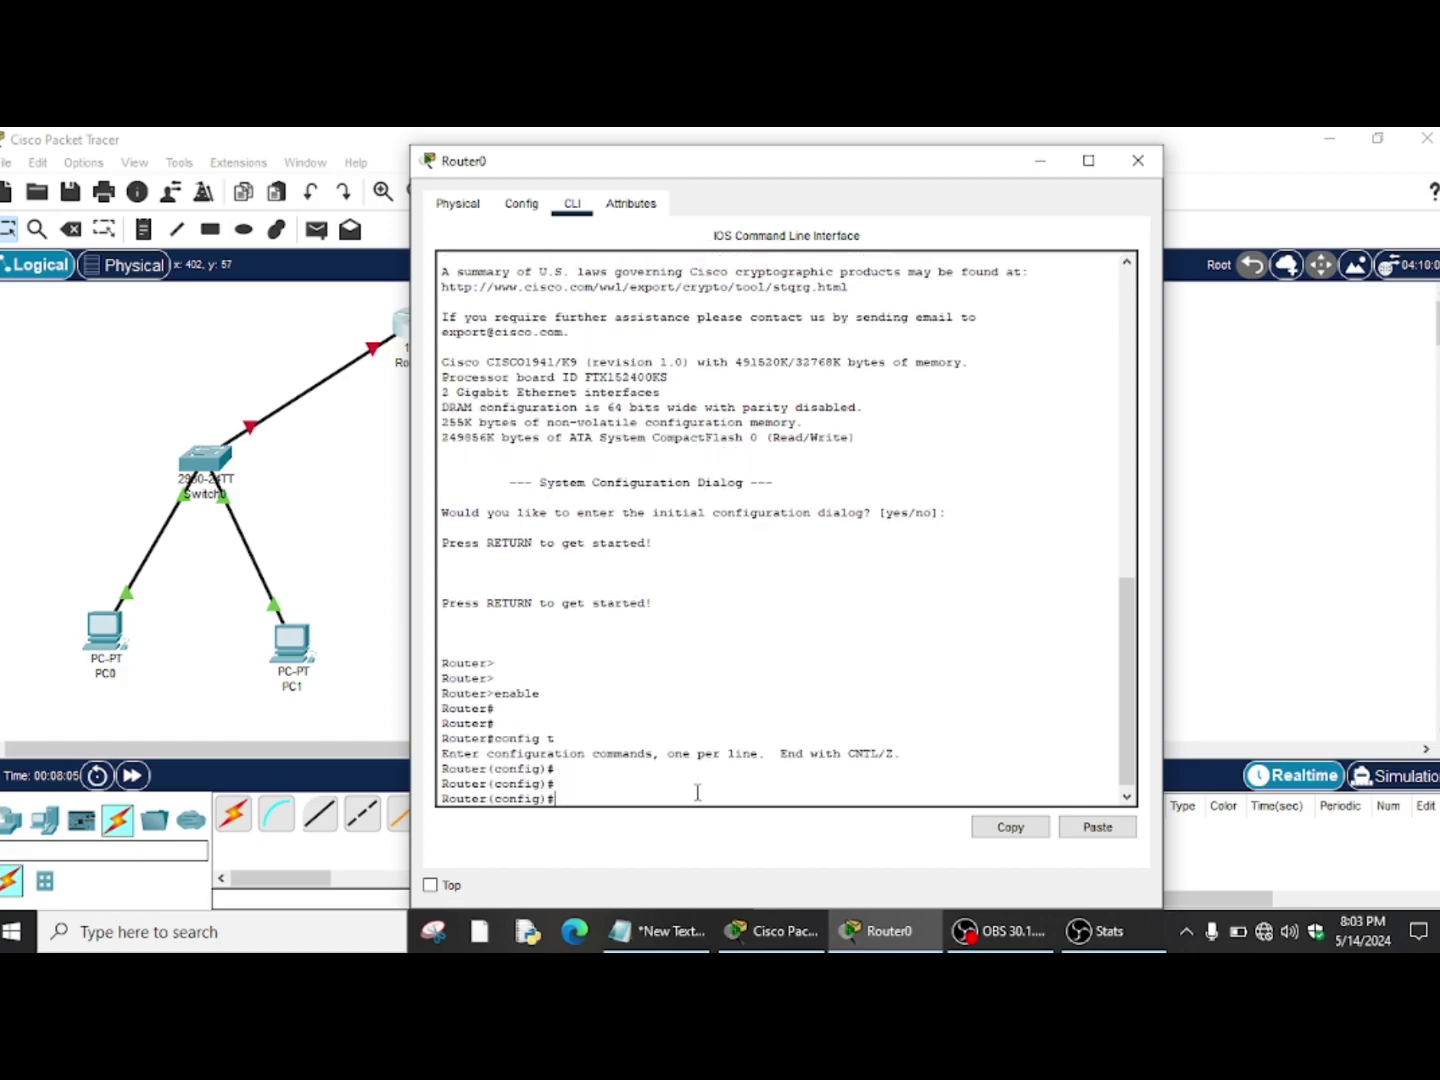
type("con")
key("BackSpace")
key("BackSpace")
key("BackSpace")
Enter configuration mode for the router's port with the command interface gigabitEthernet 0/0
type("interface gigabitEthernet")
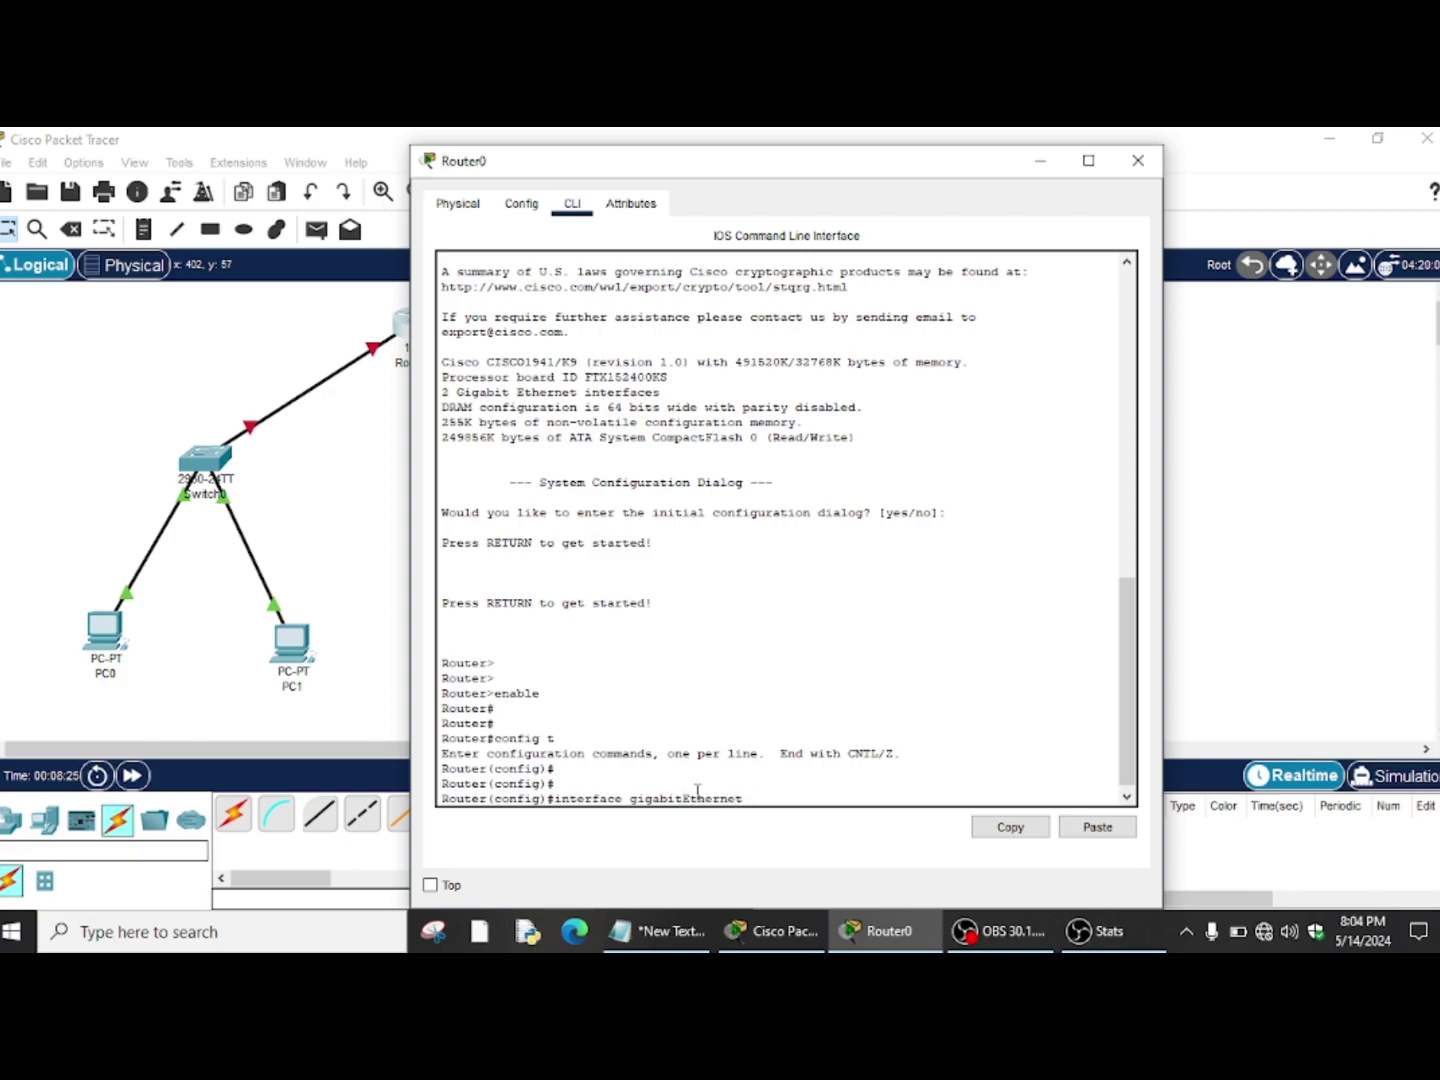
type(" 0/0/")
key("BackSpace")
type("0")
key("BackSpace")
key("BackSpace")
key("Return")
key("Return")
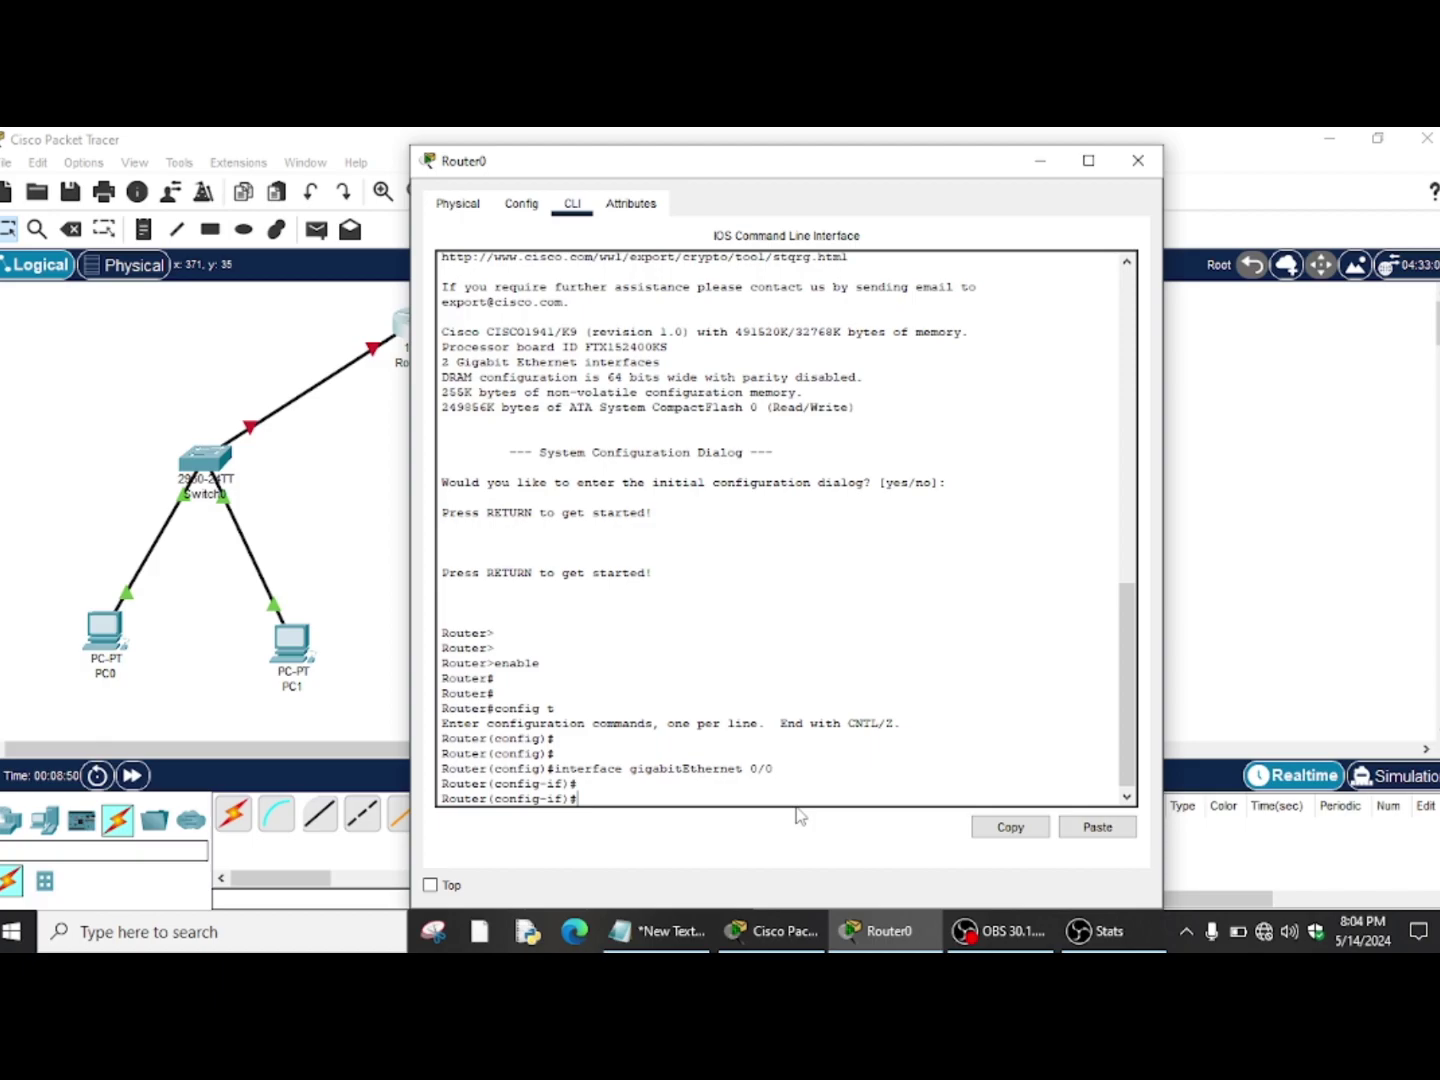
Assign the router's GigabitEthernet 0/0 interface its address with the command ip address 10.10.10.100 255.0.0.0
type("ip ")
type("adr")
type("ress")
key("BackSpace")
key("BackSpace")
key("BackSpace")
type("ss")
left_click_drag(819, 771, 1327, 654)
left_click_drag(1128, 430, 1136, 745)
left_click(924, 522)
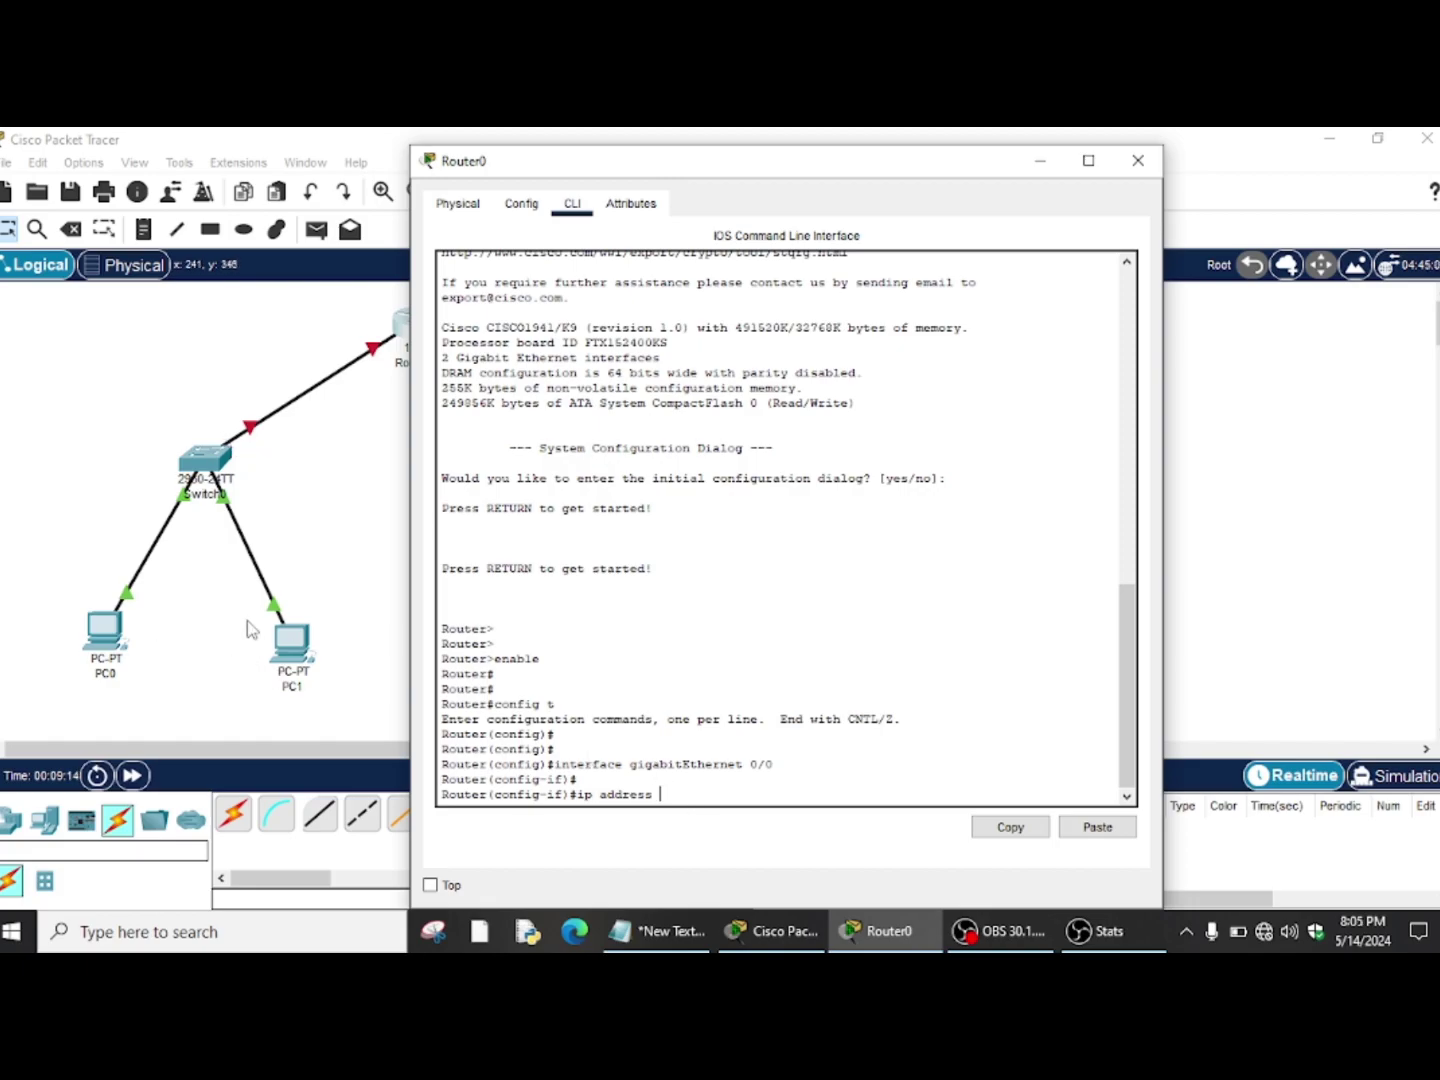
type("10")
type("/")
type(".10.10.1")
type("00")
type("2")
type("55")
type(".")
type("0.0")
type(".0")
key("Return")
key("Return")
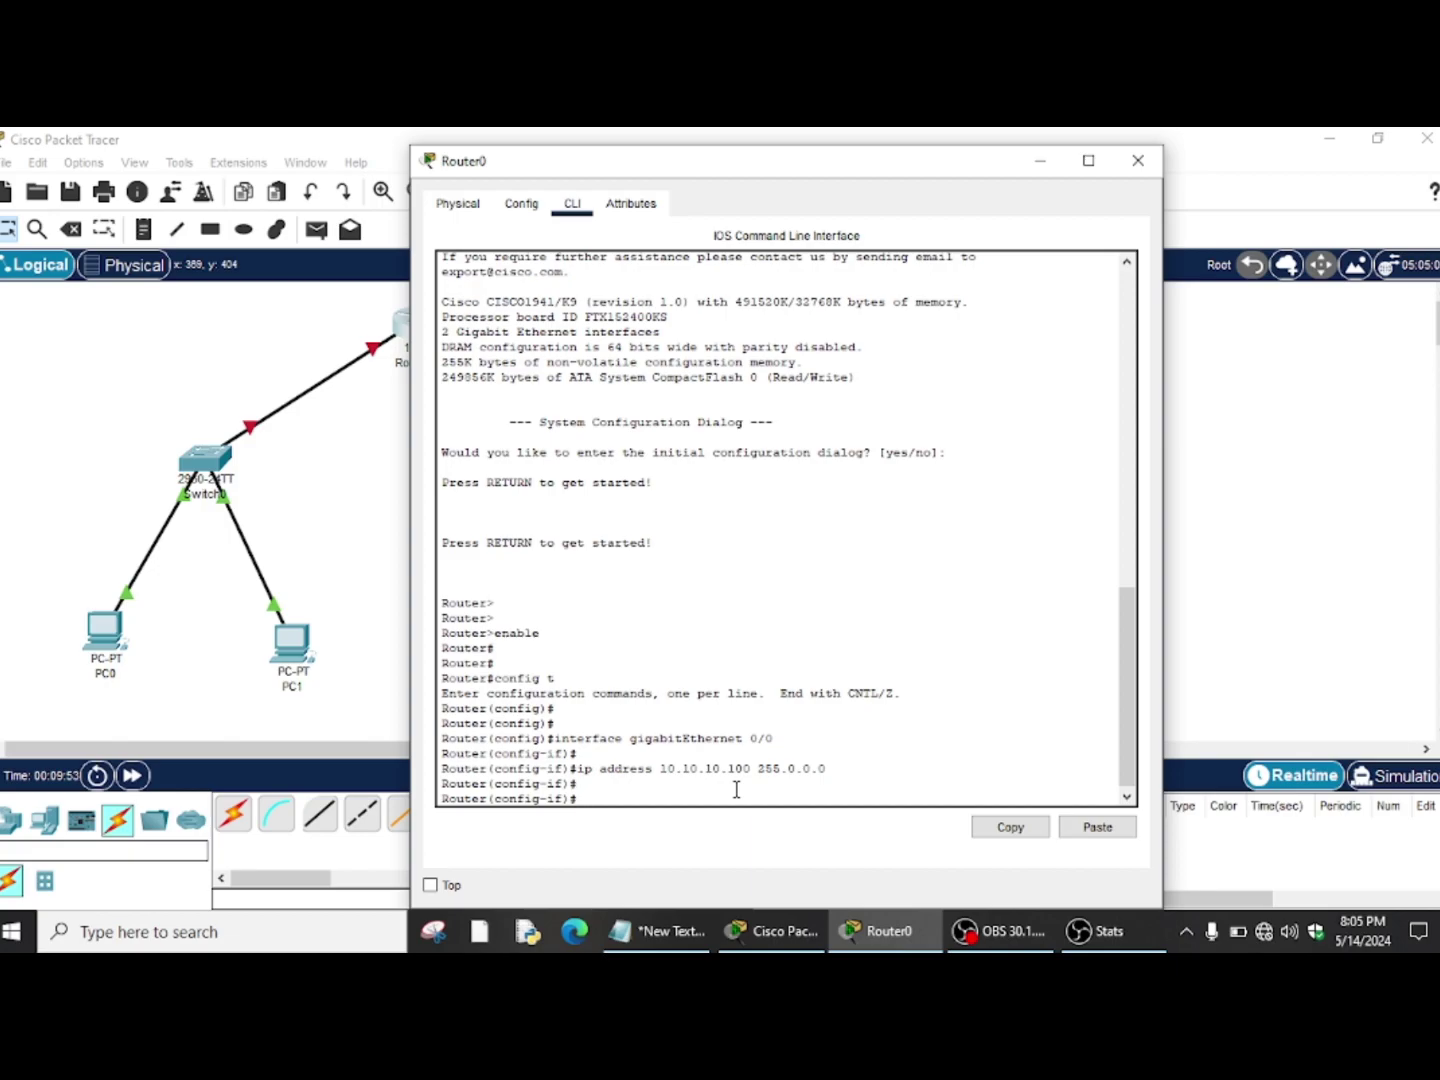
Bring up the router's GigabitEthernet 0/0 interface with the no shutdown command
type("no shutdown")
key("Return")
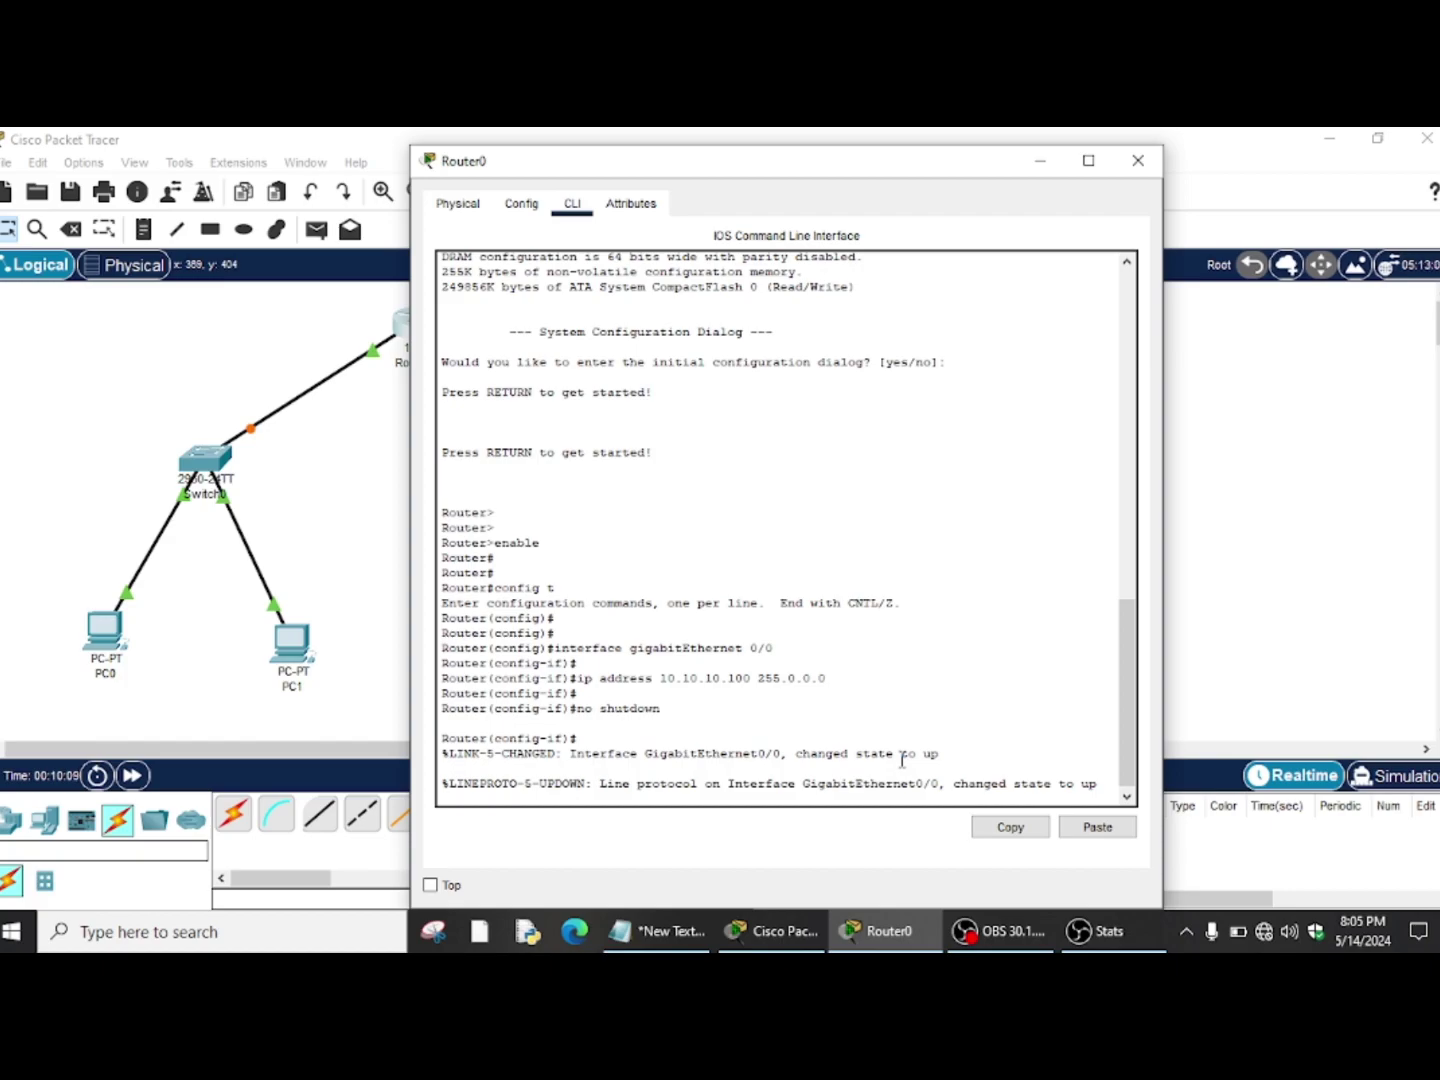
key("Return")
key("Return")
key("Return")
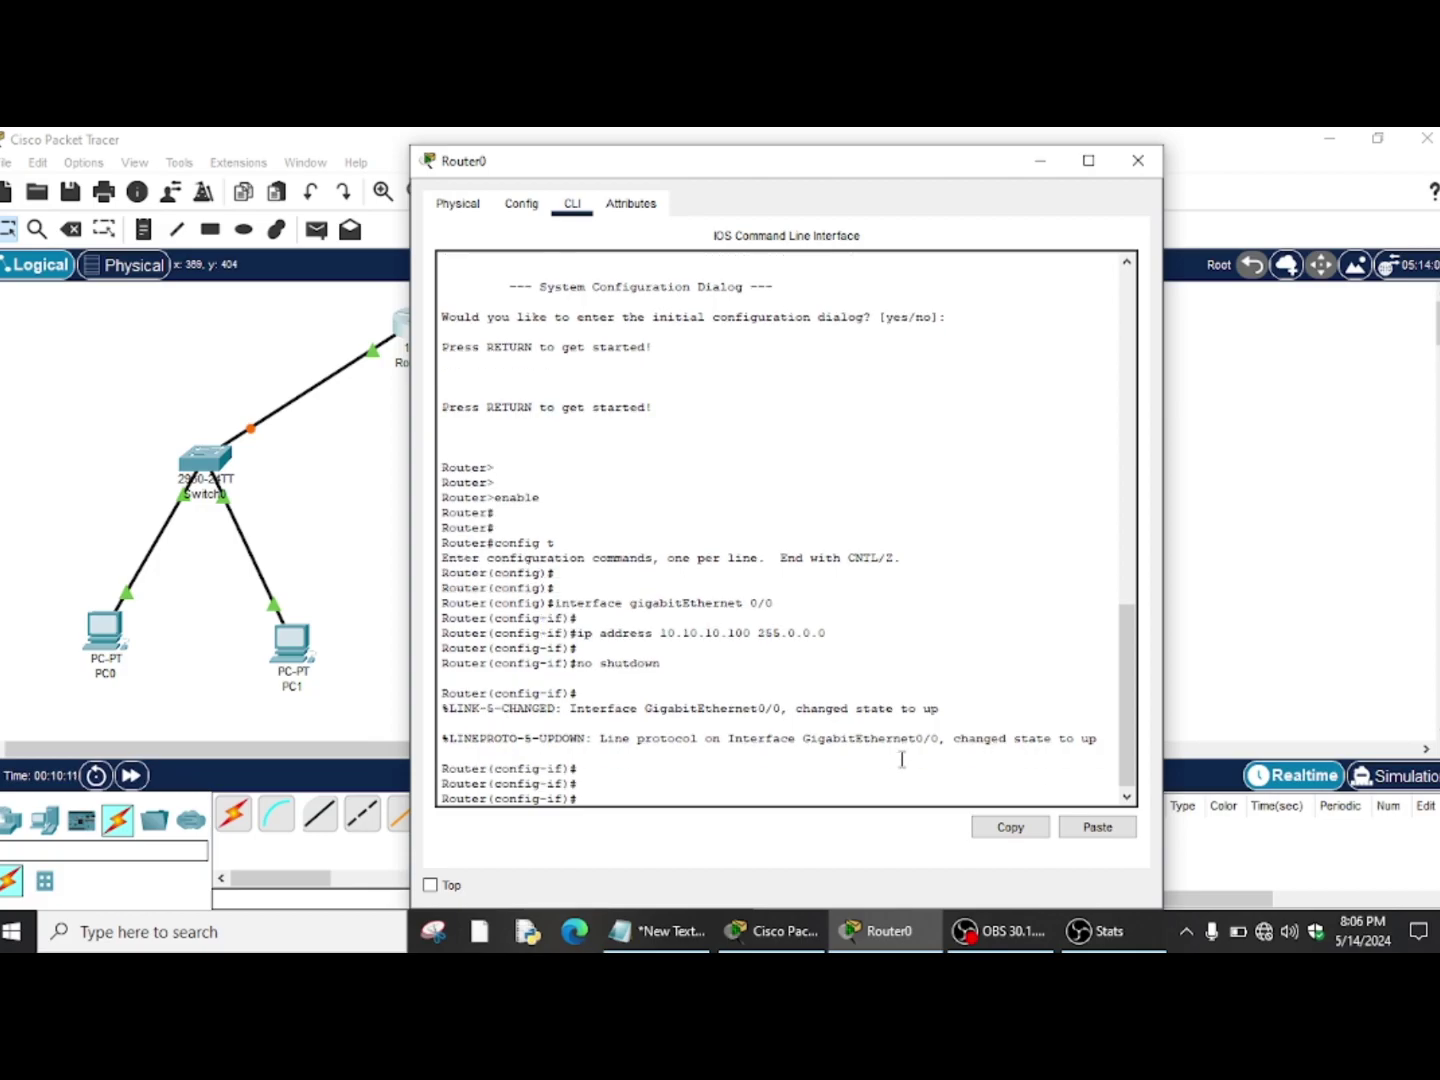
Try to run the enable command from the router's interface configuration prompt
key("Return")
type("enable")
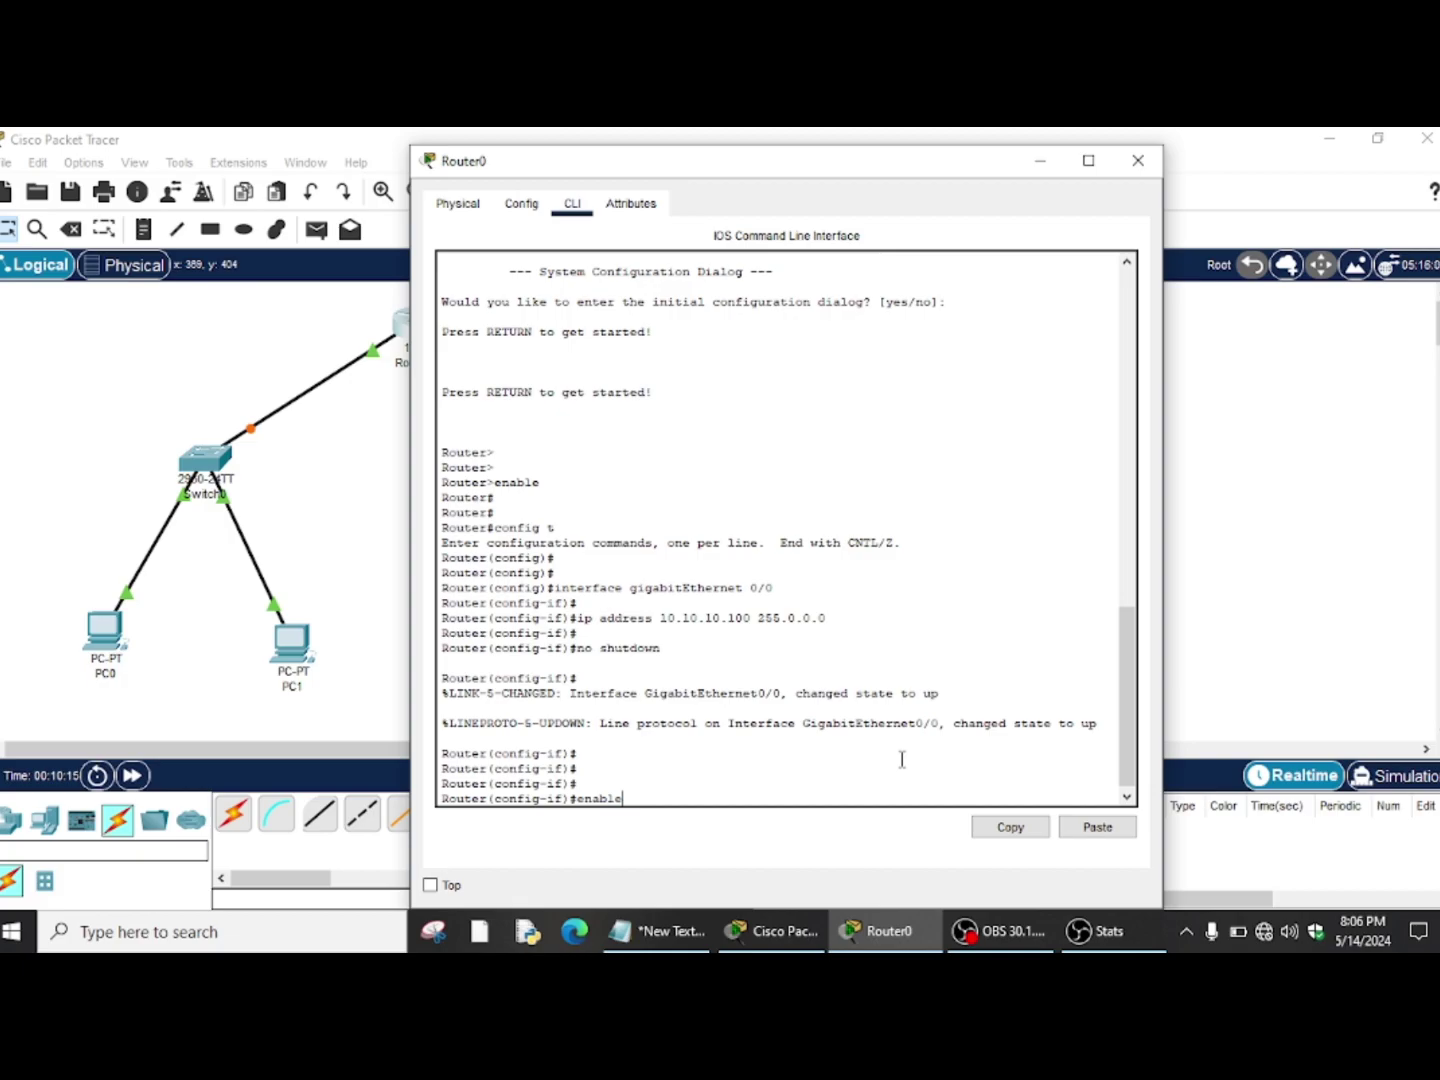
key("Return")
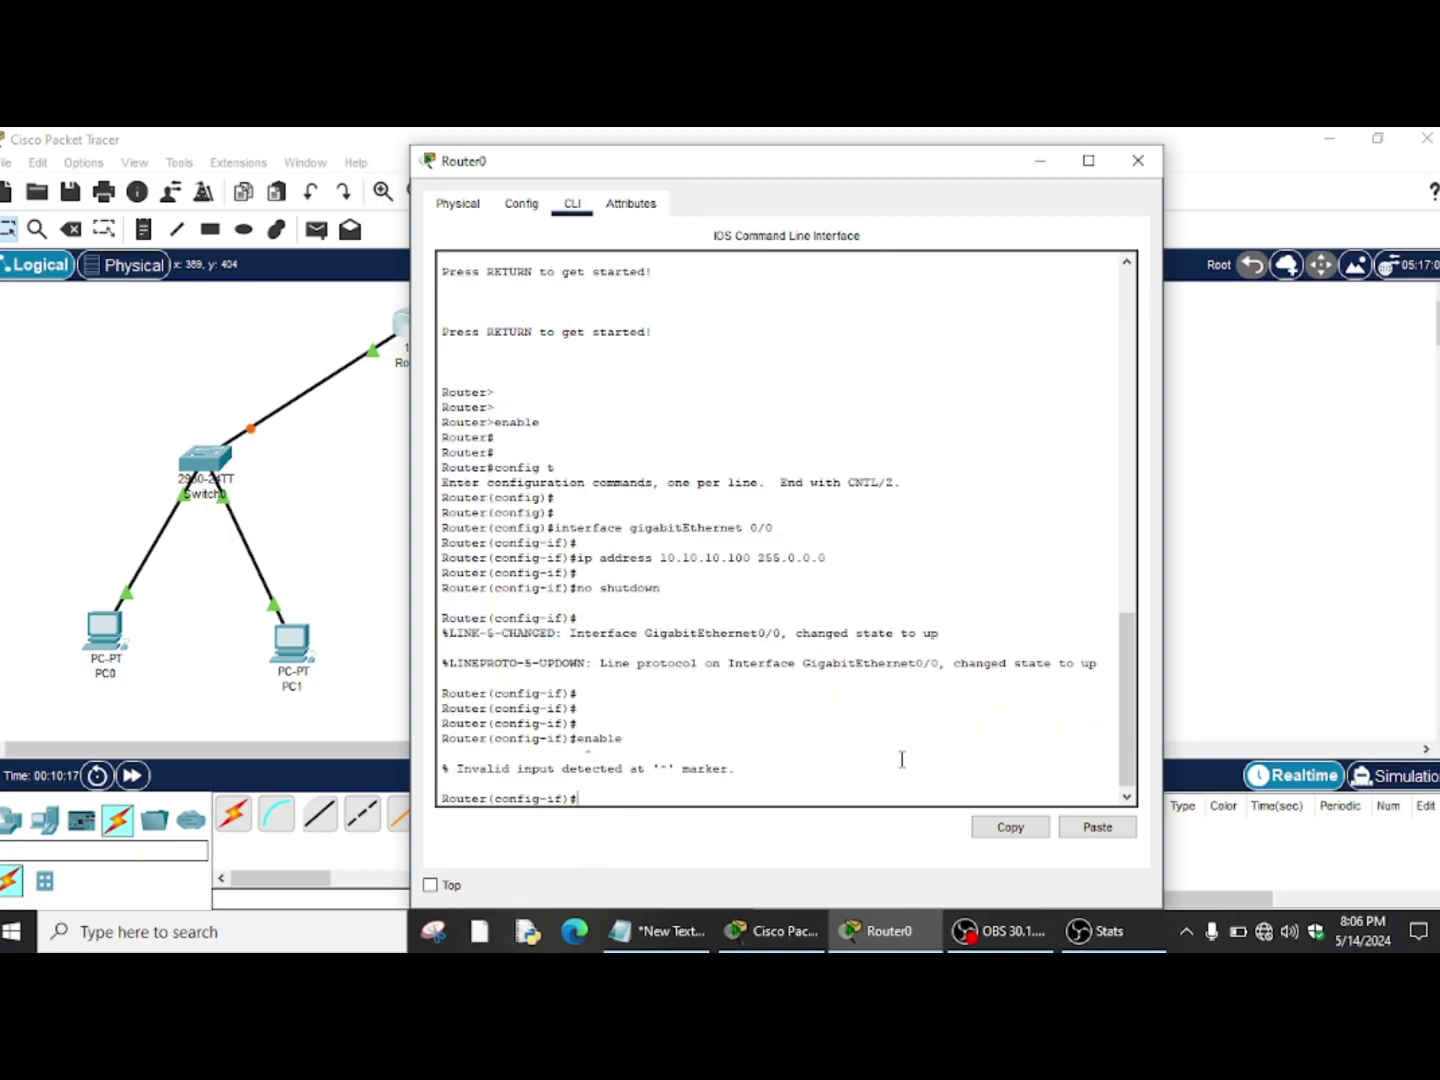
Retry the enable command and leave the GigabitEthernet 0/0 interface configuration mode with the exit command
type("enable")
key("Return")
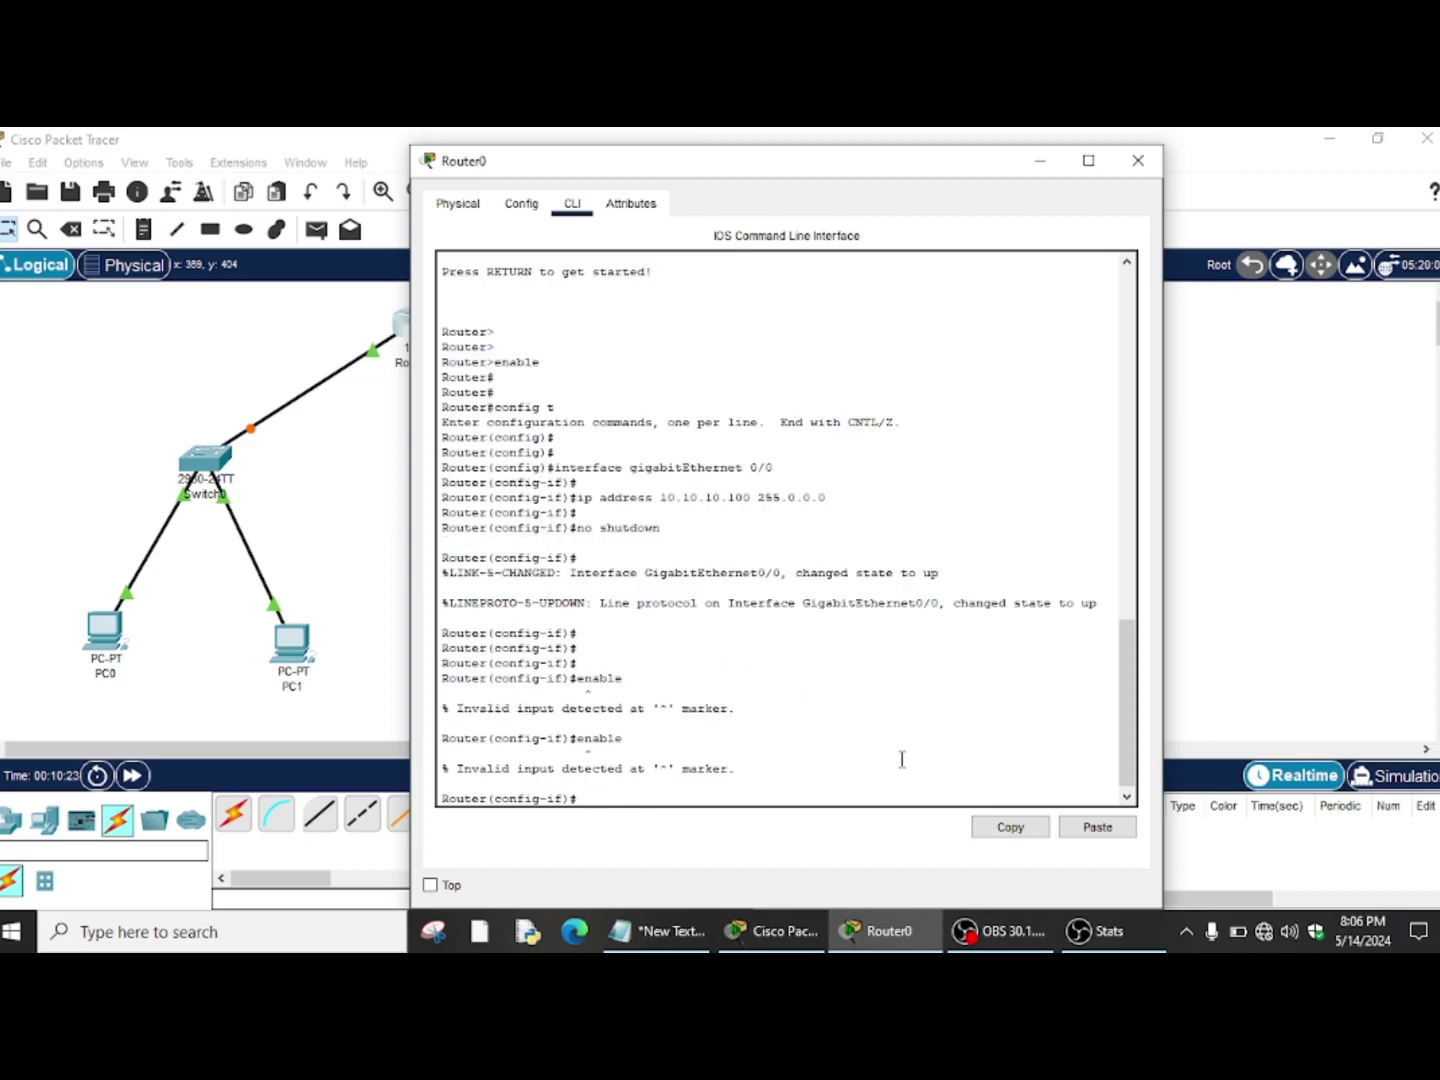
type("exit")
key("Return")
key("Return")
key("Return")
key("Return")
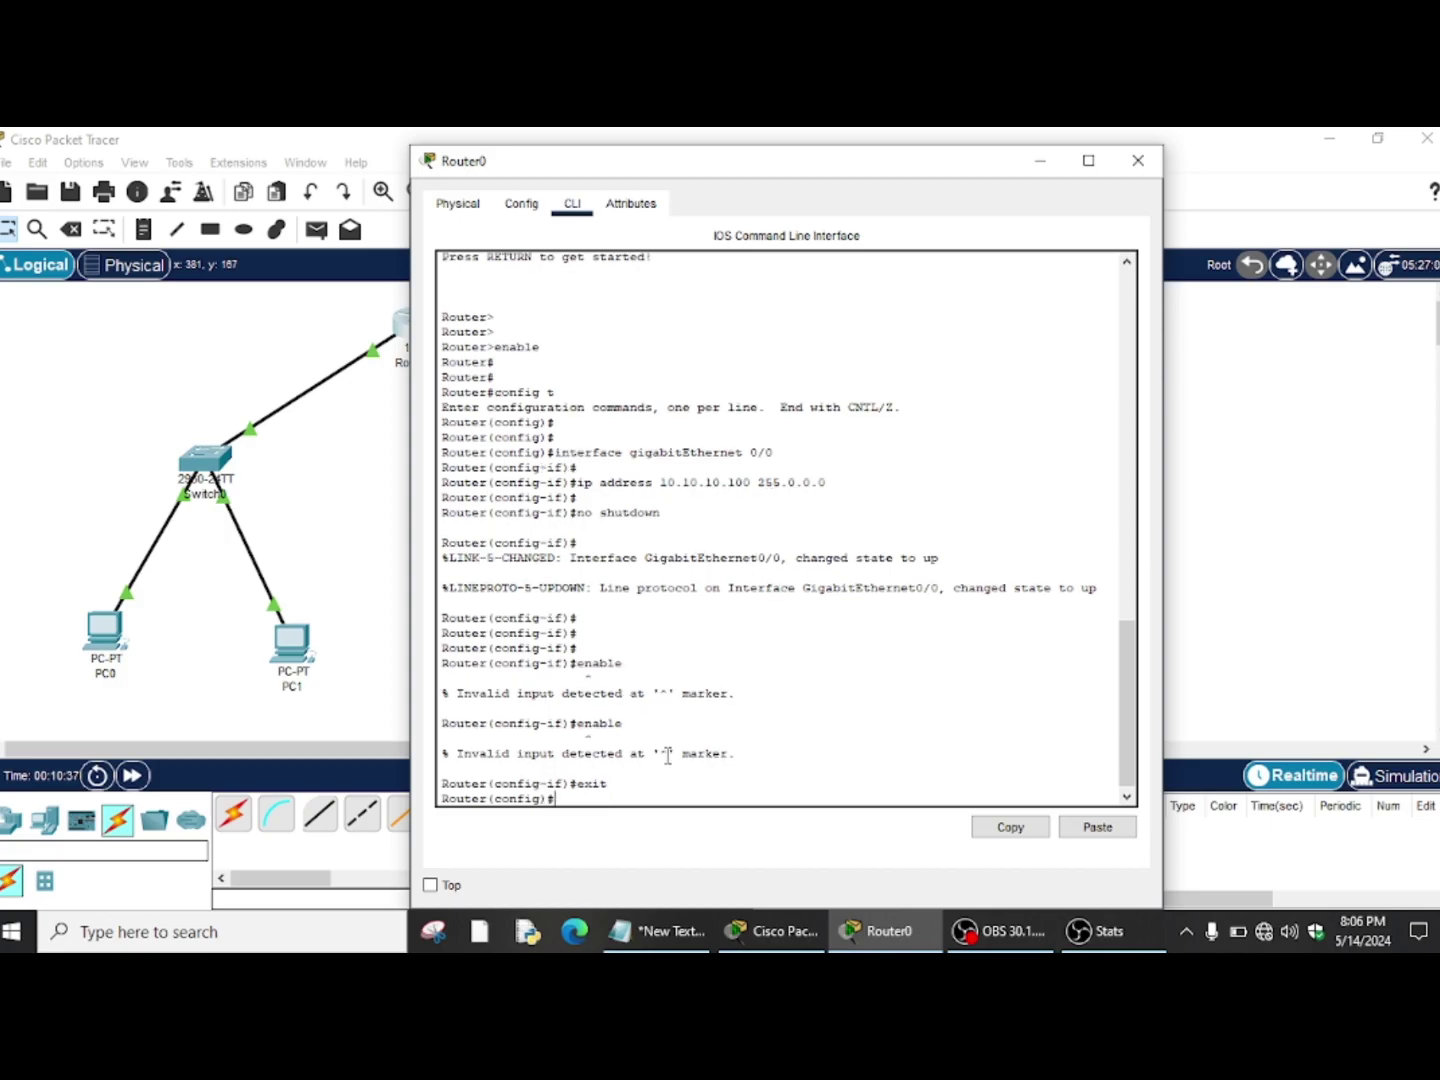
Try to run the enable command twice from the router's global configuration prompt
type("enable")
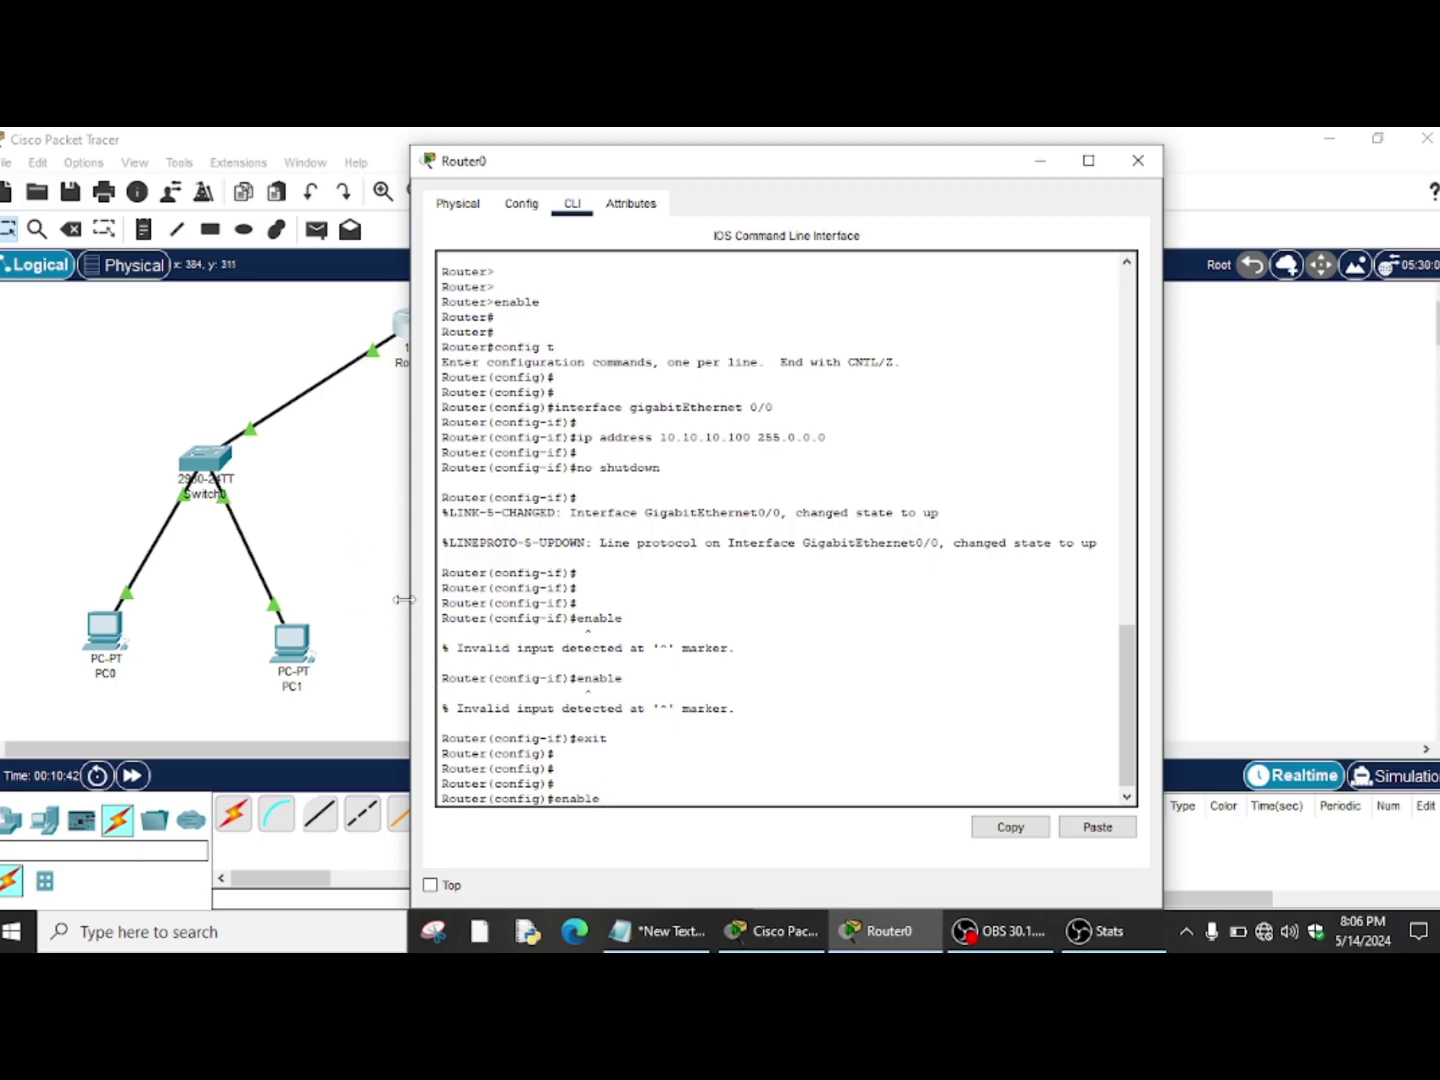
key("Return")
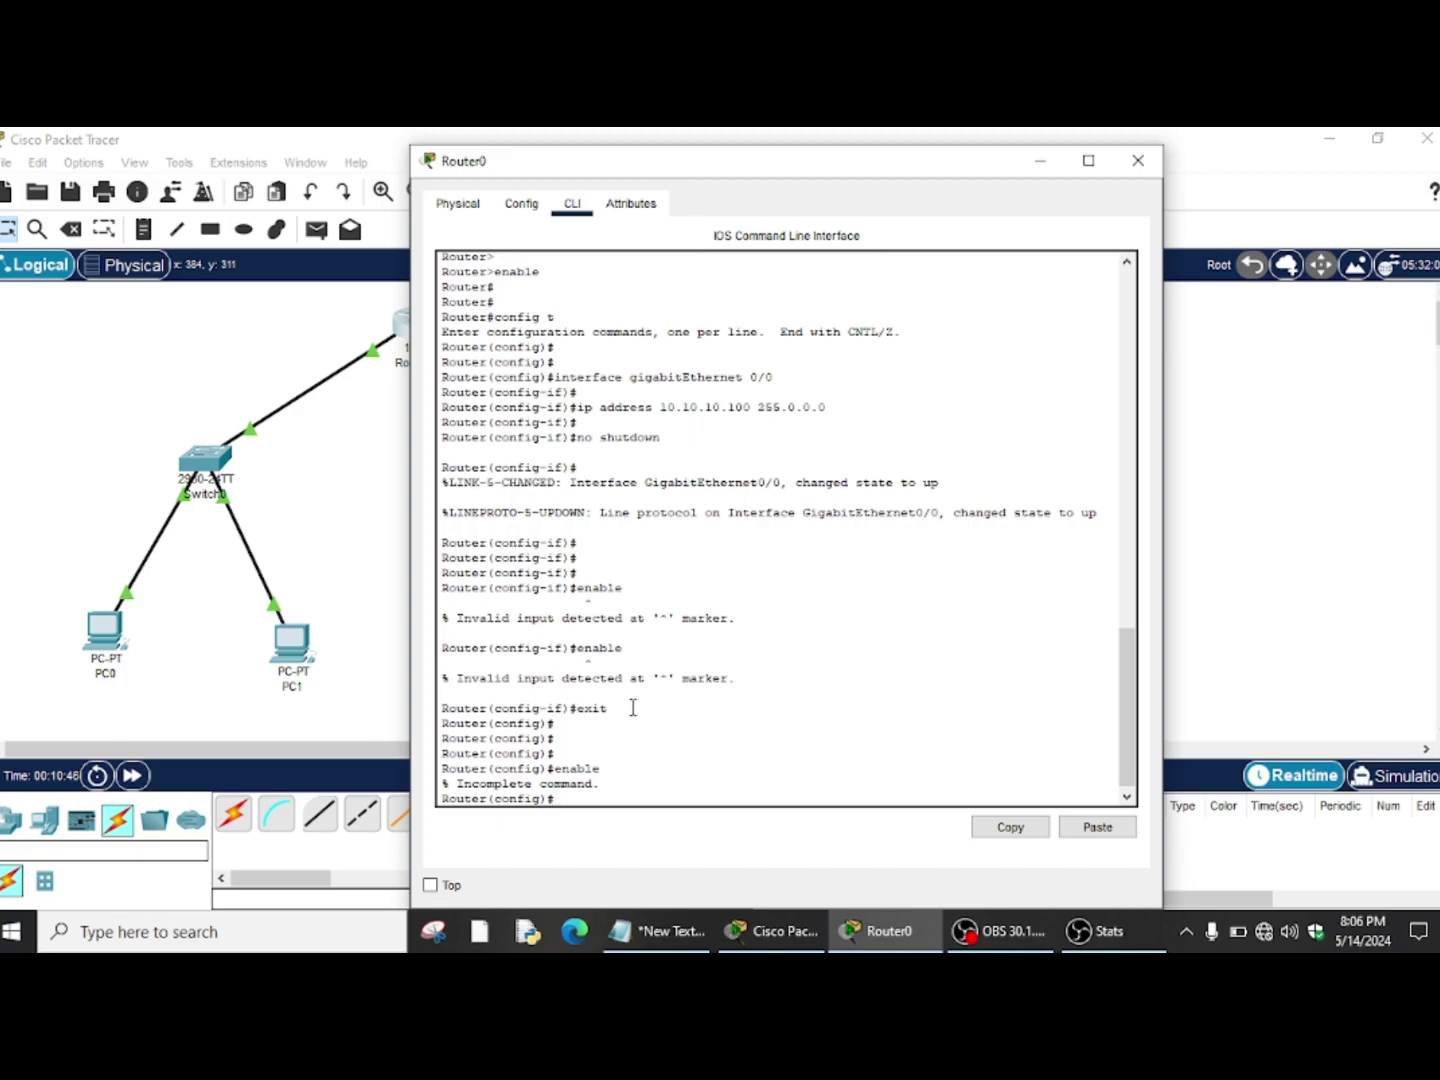
type("enable")
key("Return")
key("Return")
key("Return")
key("Return")
key("Return")
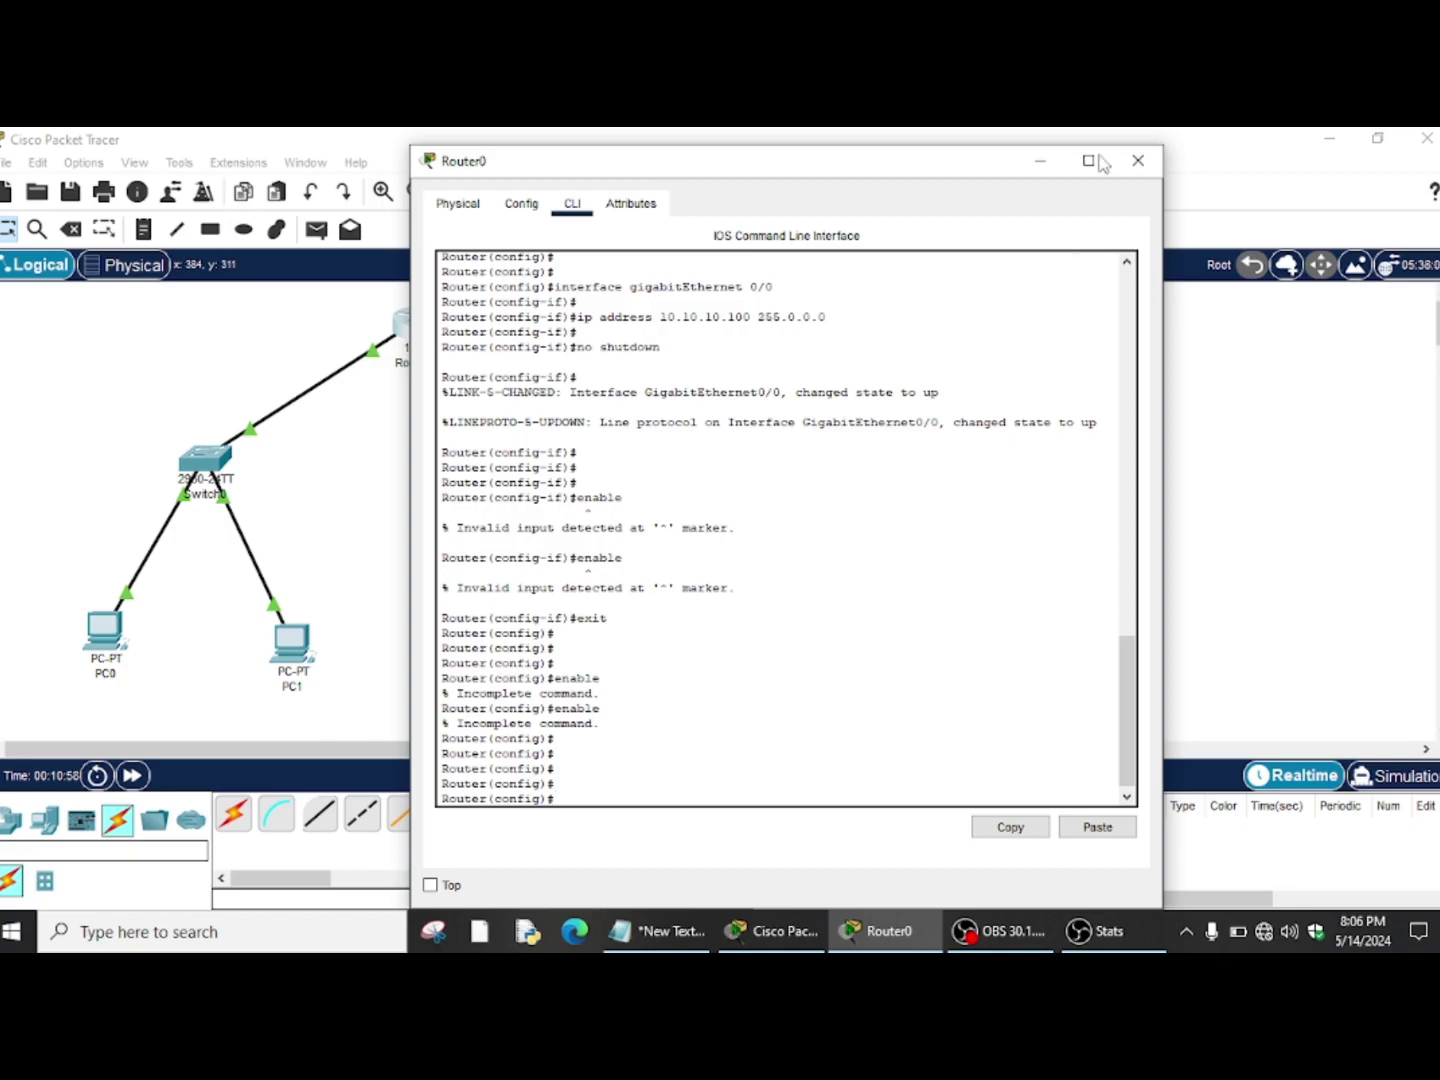
left_click(1139, 162)
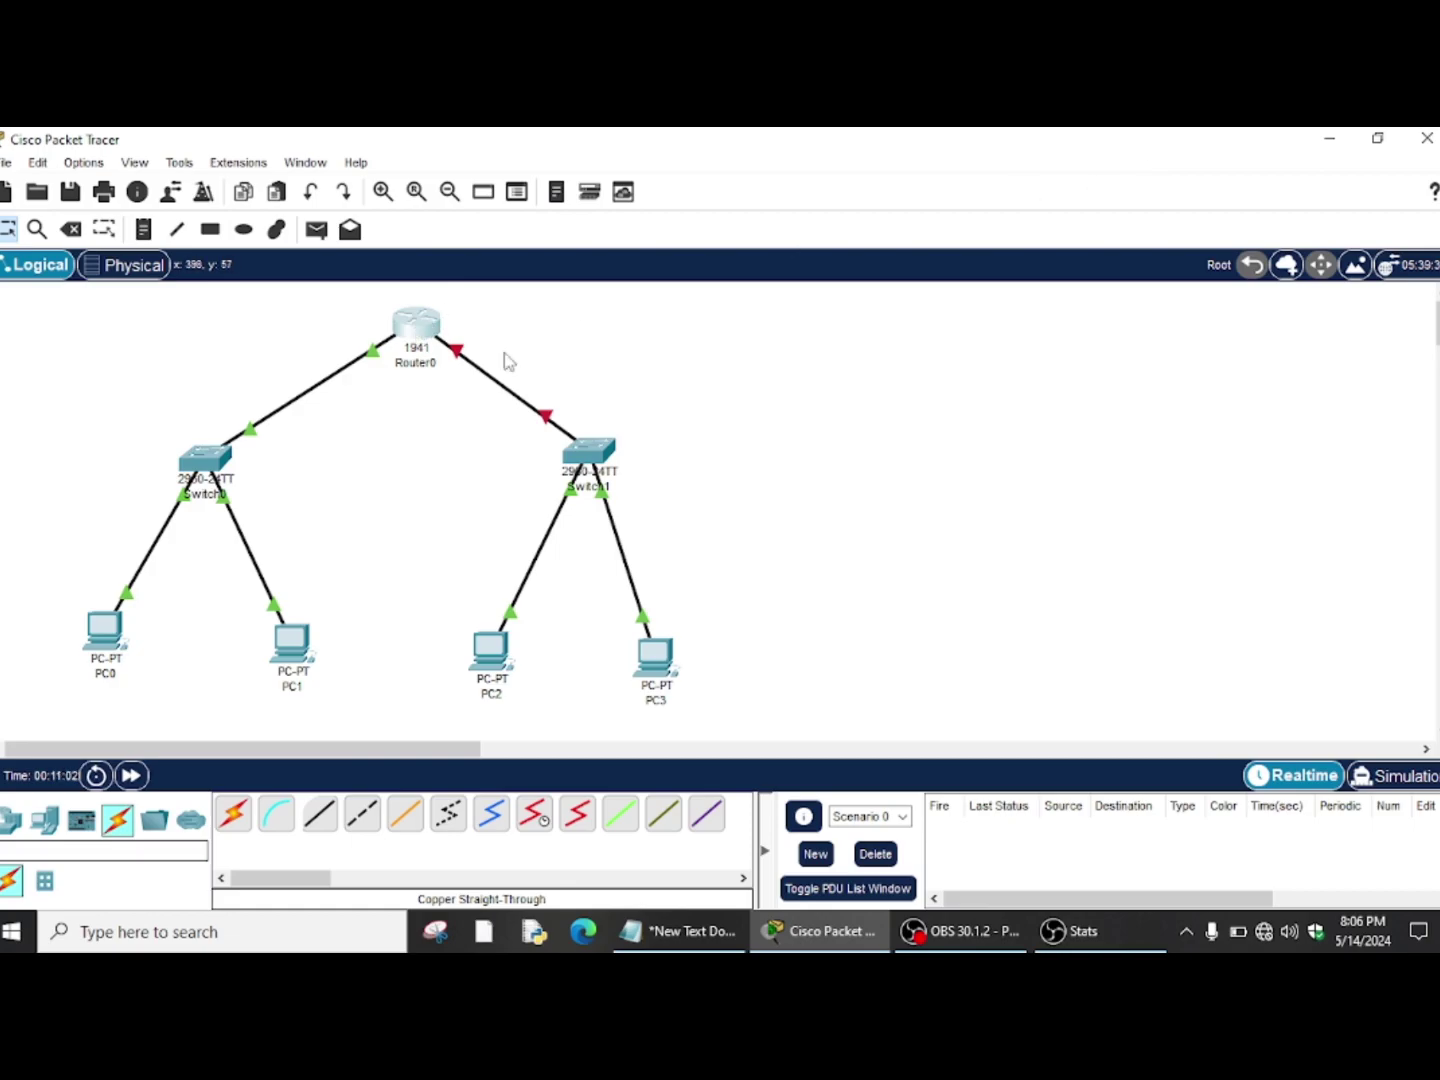
left_click(416, 329)
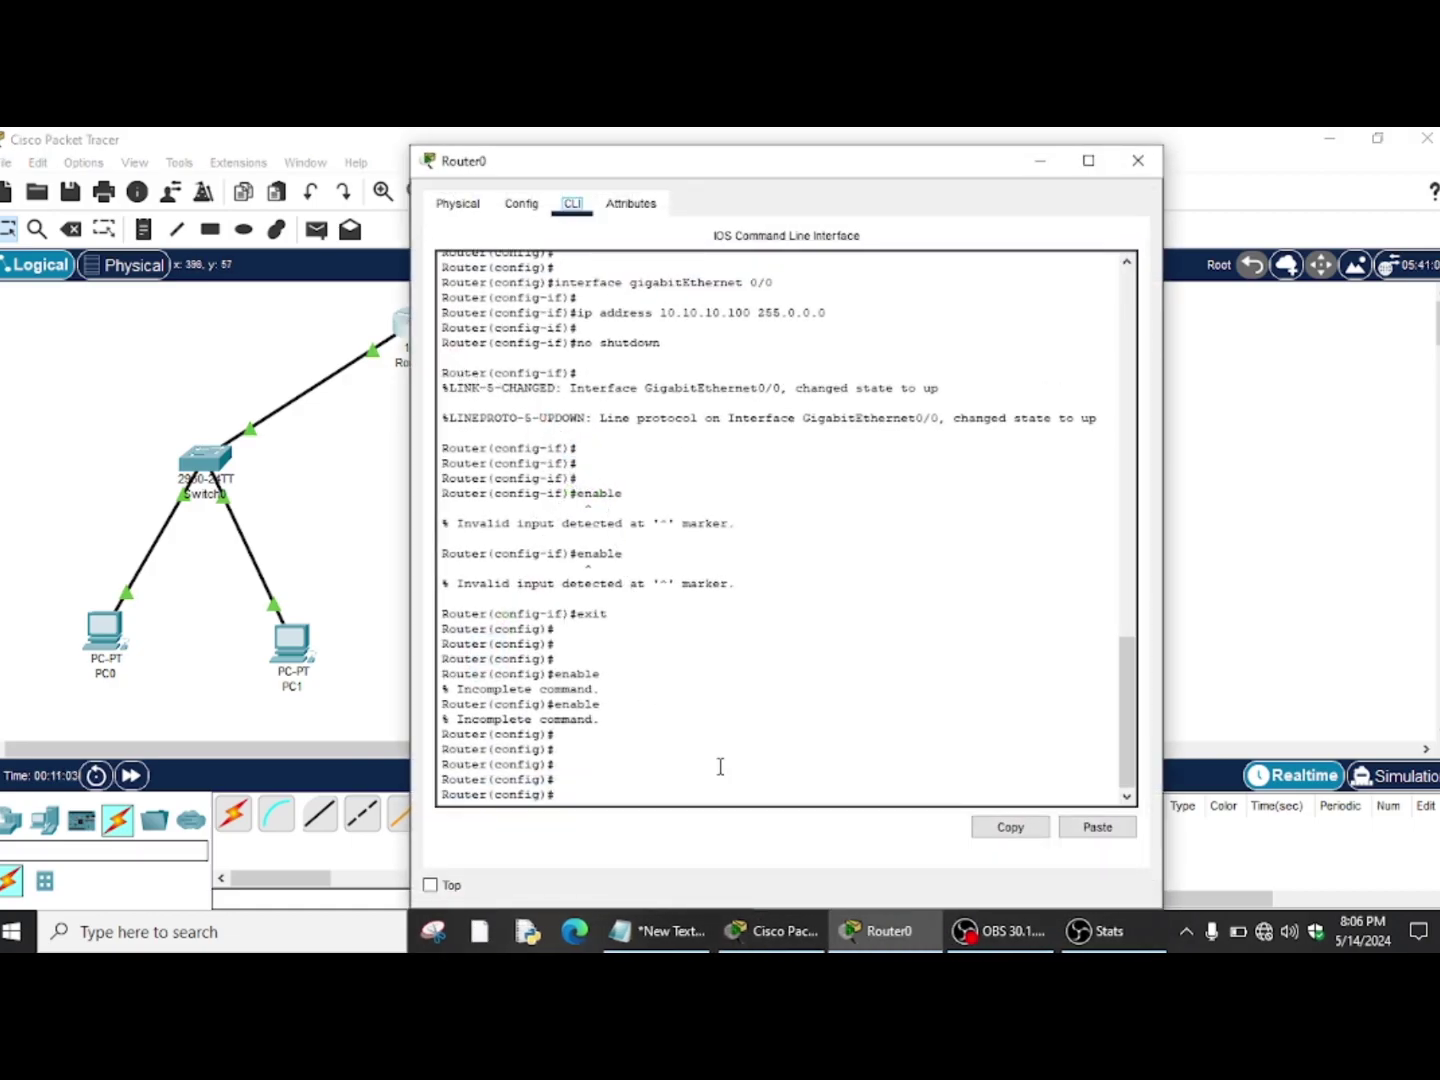
key("Return")
key("Return")
key("Return")
key("Return")
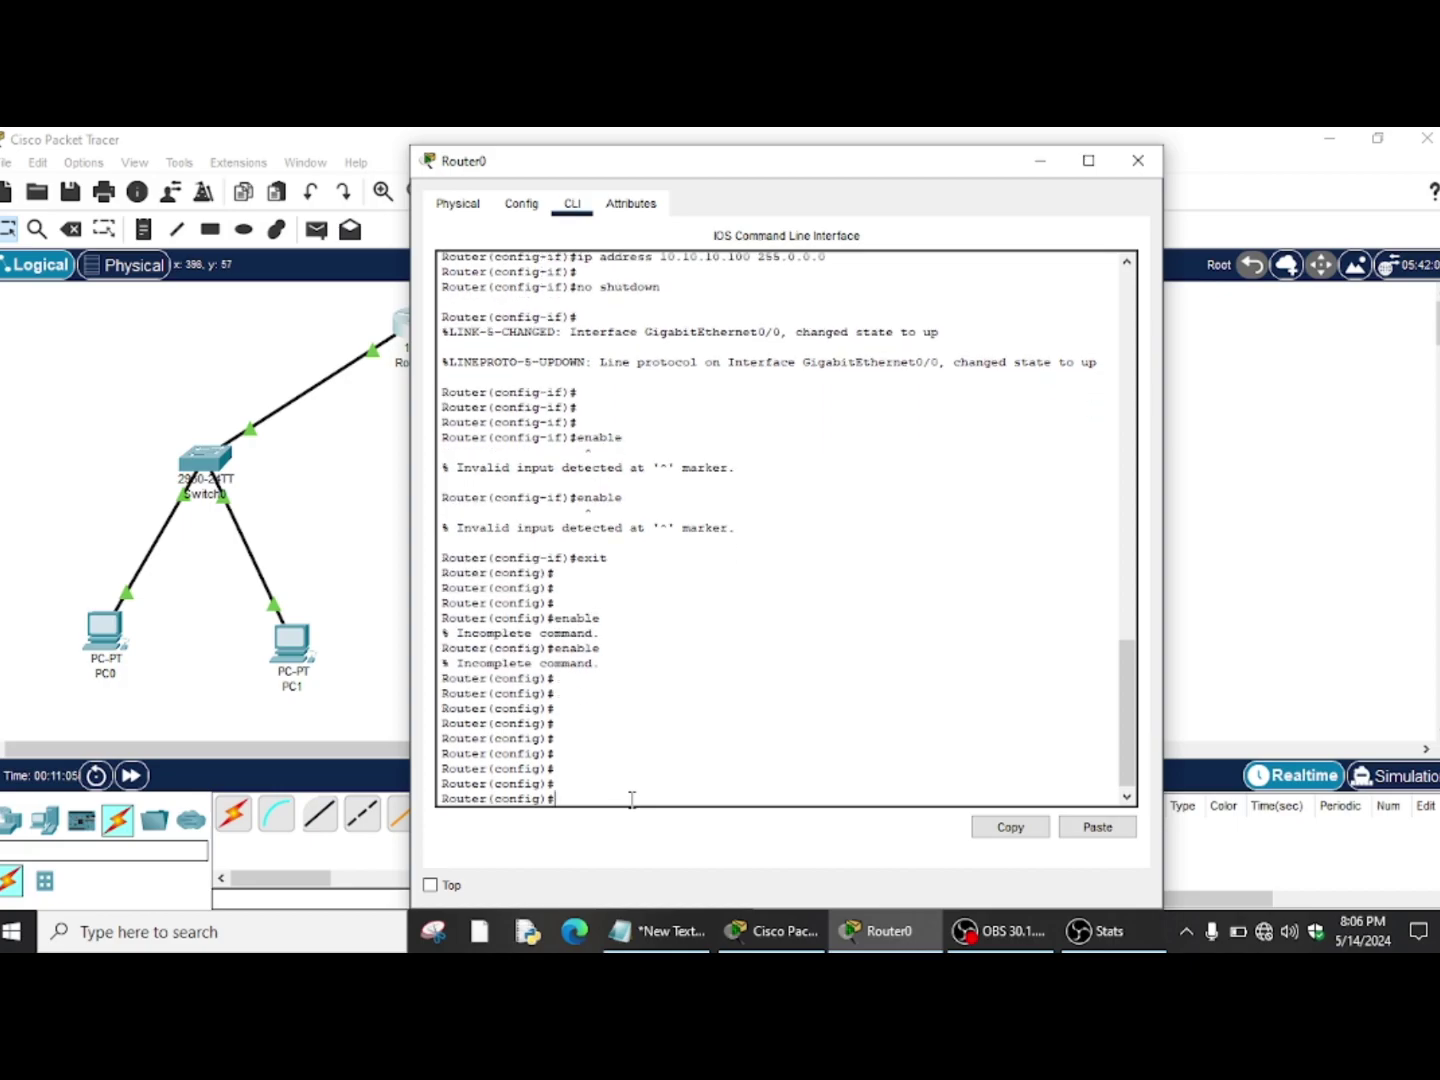
type("enable")
key("BackSpace")
key("BackSpace")
key("BackSpace")
key("BackSpace")
key("BackSpace")
Leave the router's global configuration mode with the exit command
type("ex")
key("BackSpace")
key("BackSpace")
type("xit")
key("Return")
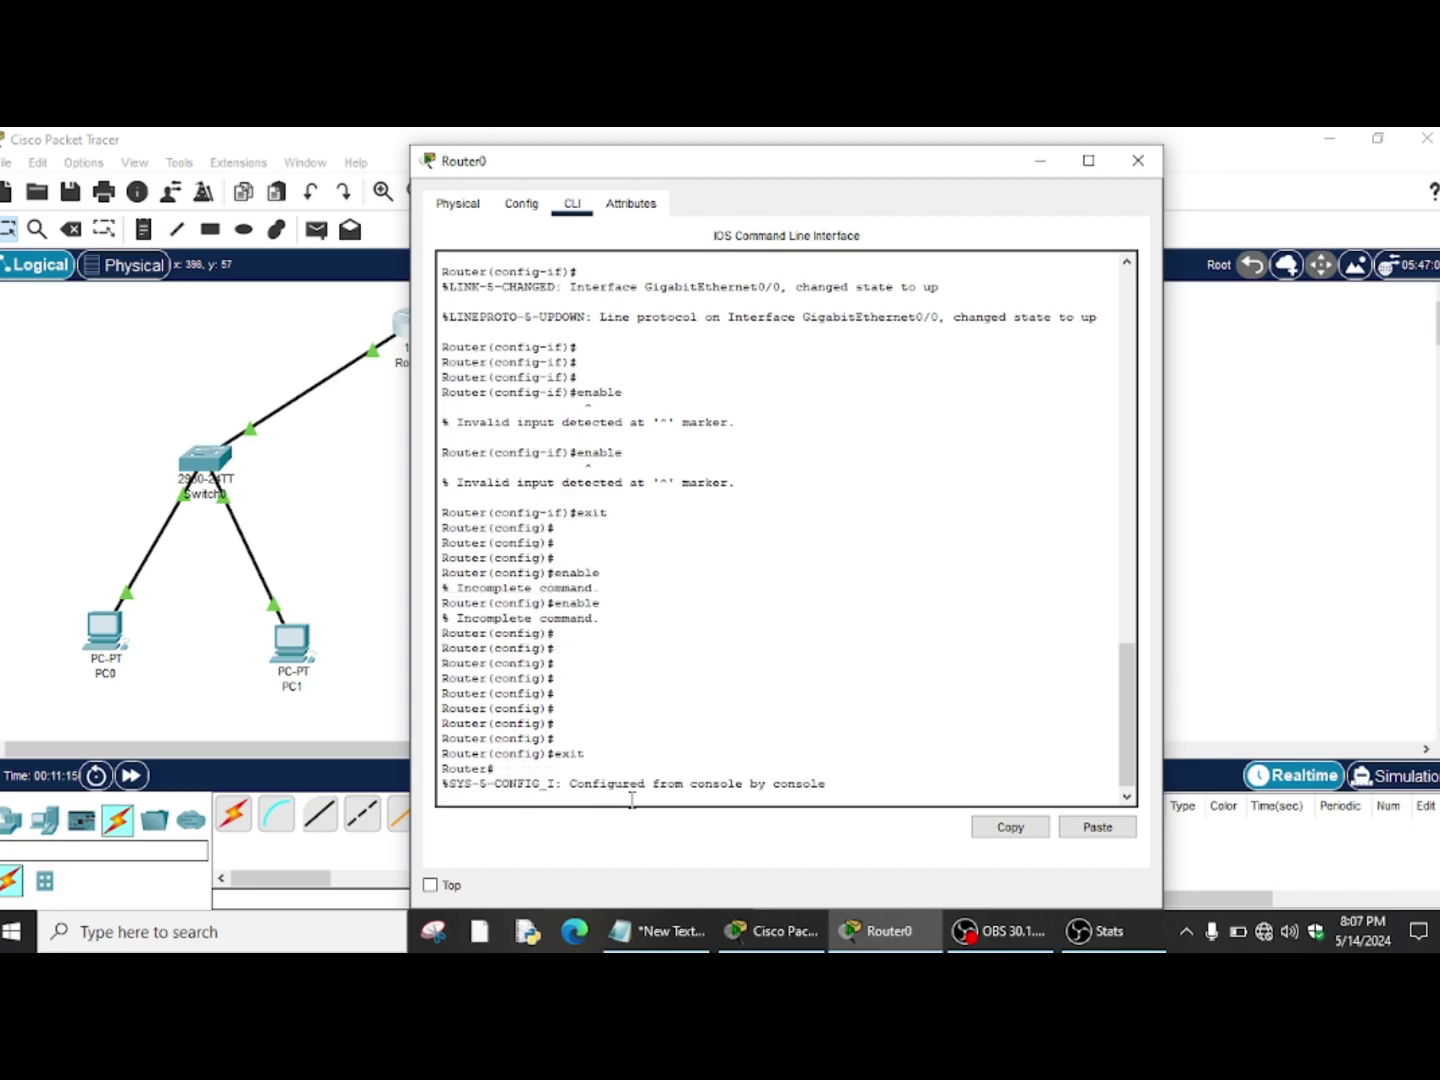
key("Return")
key("Return")
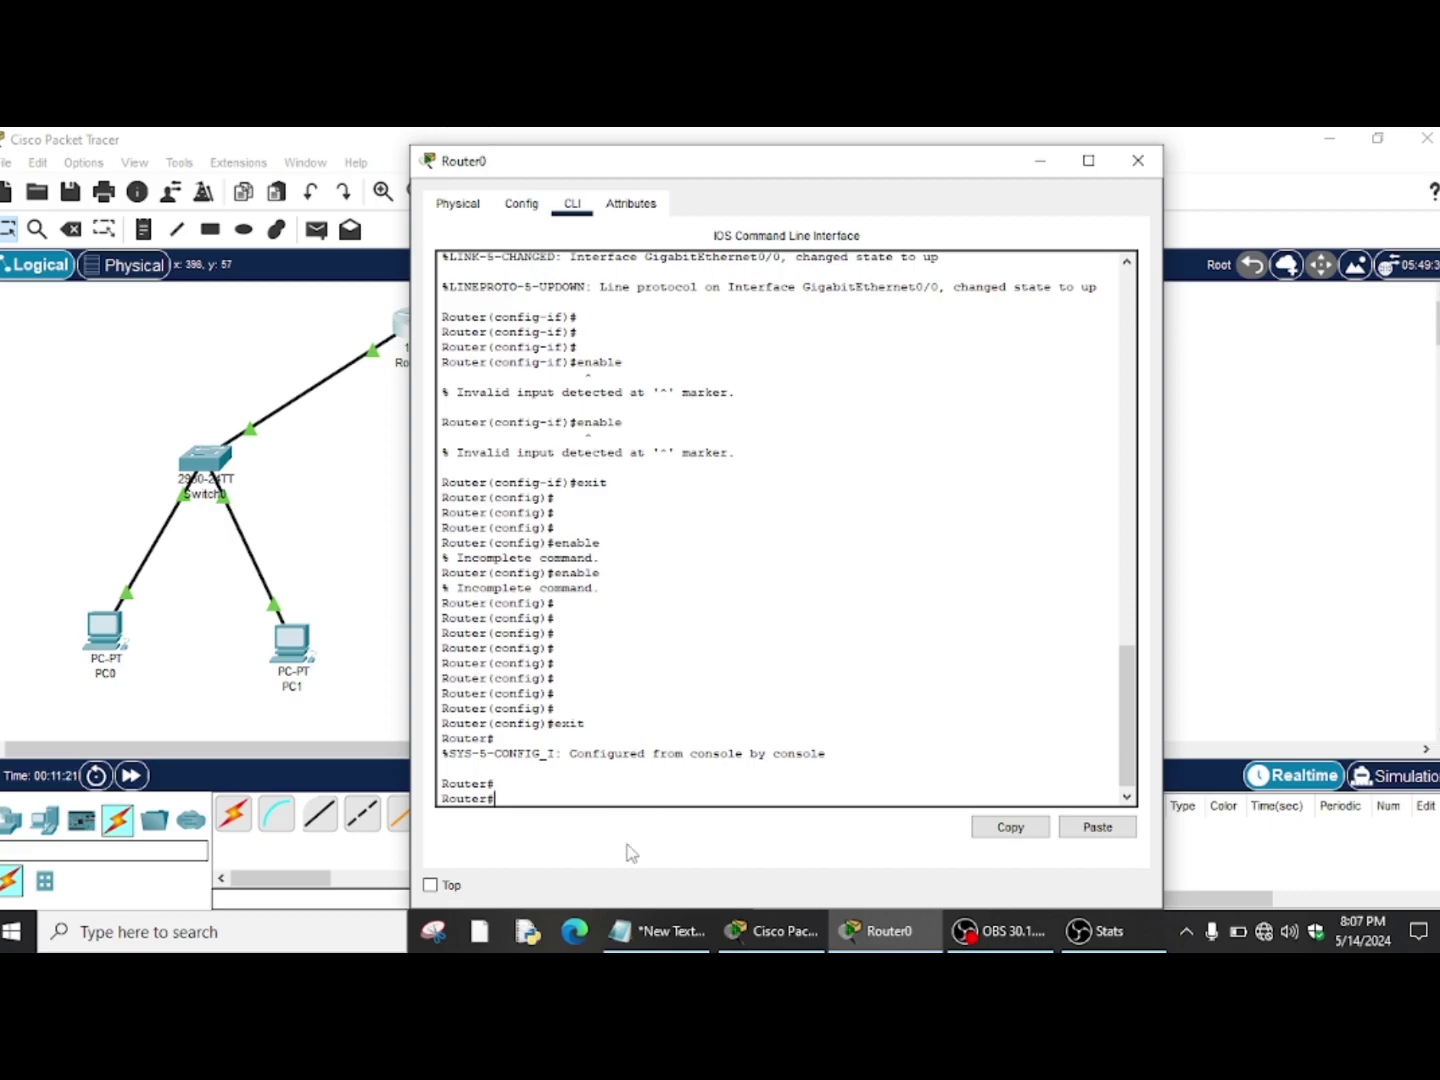
key("Return")
key("Return")
key("Return")
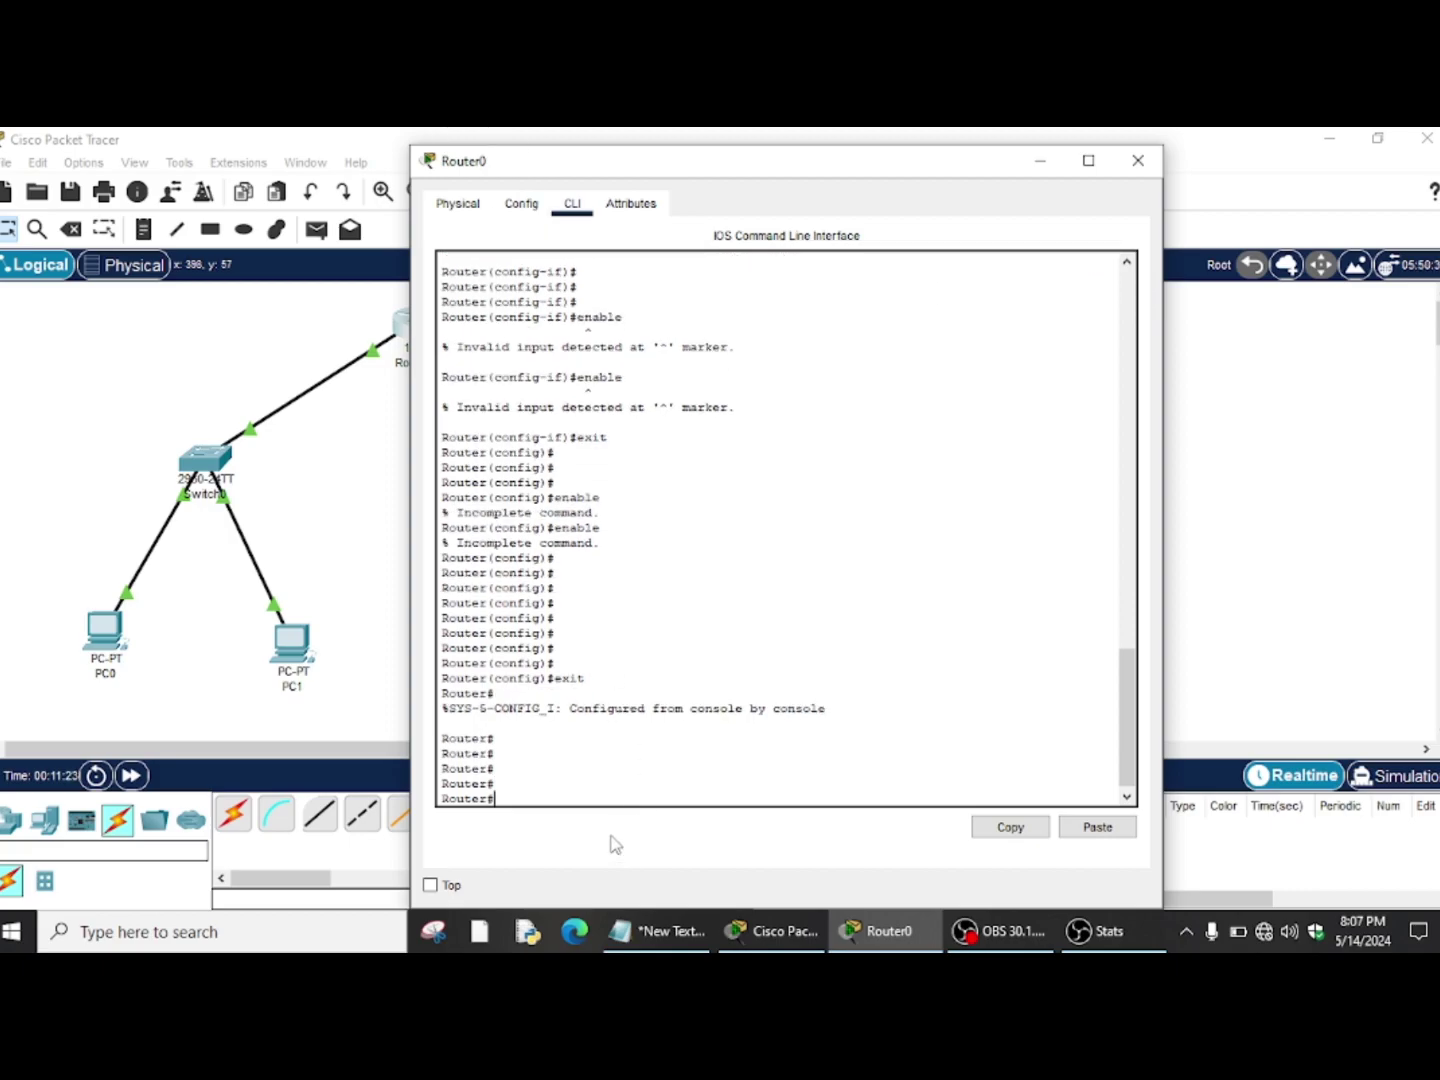
Enter the router's global configuration mode again with the commands enable and config t
type("enable")
key("Return")
key("Return")
key("Return")
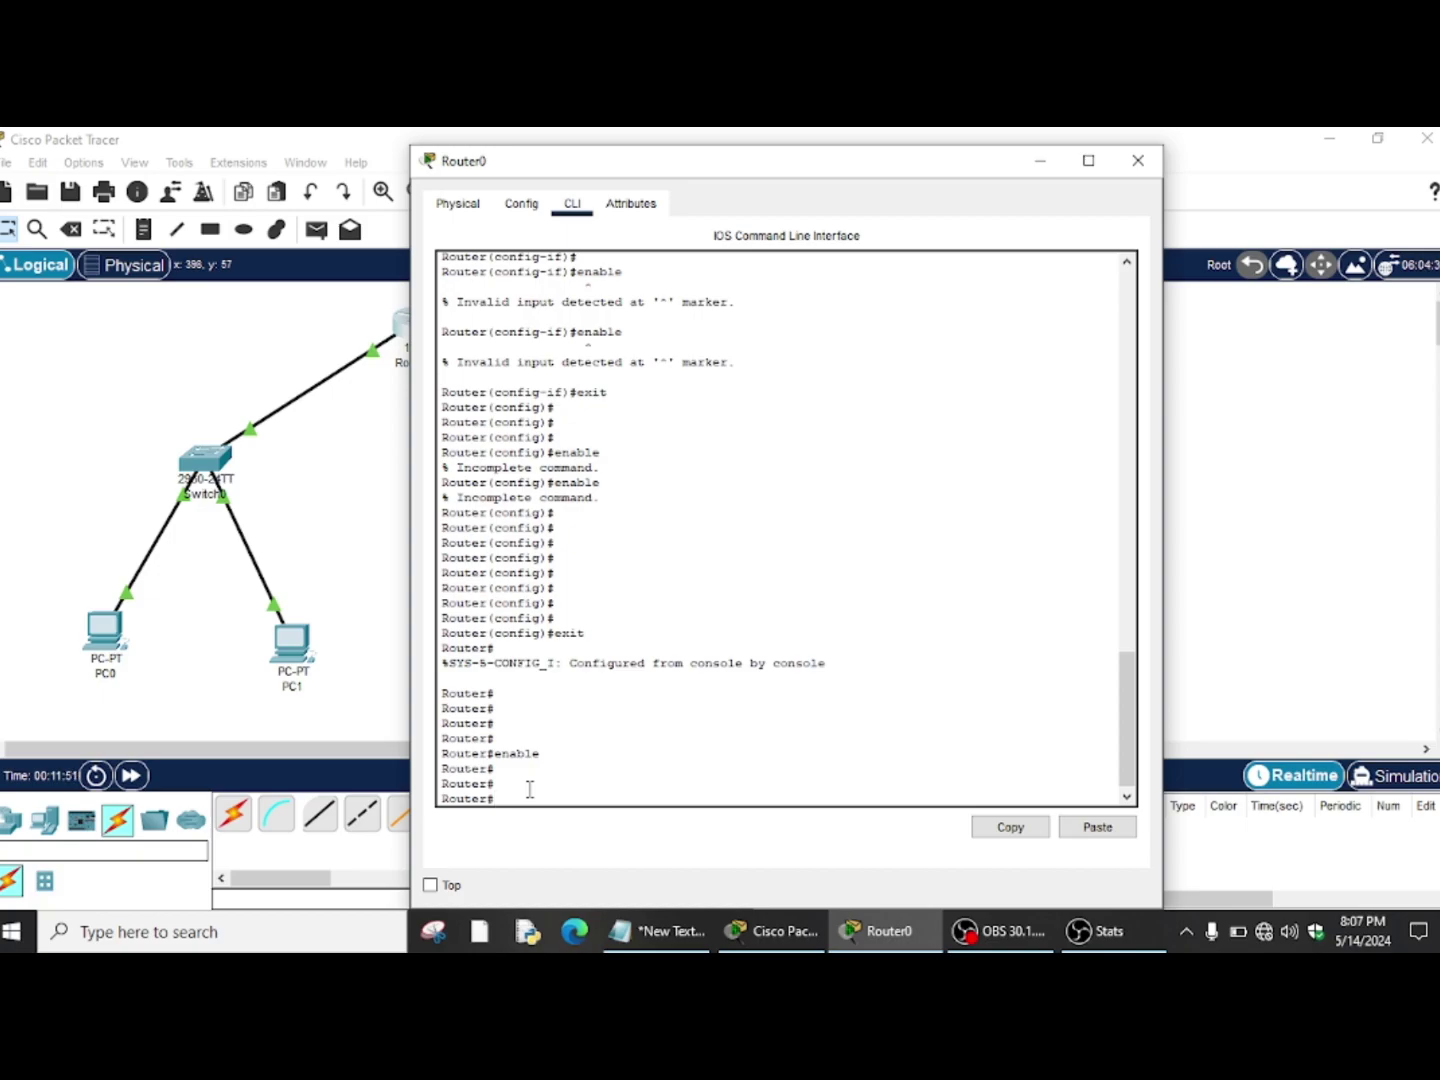
type("config t")
key("Return")
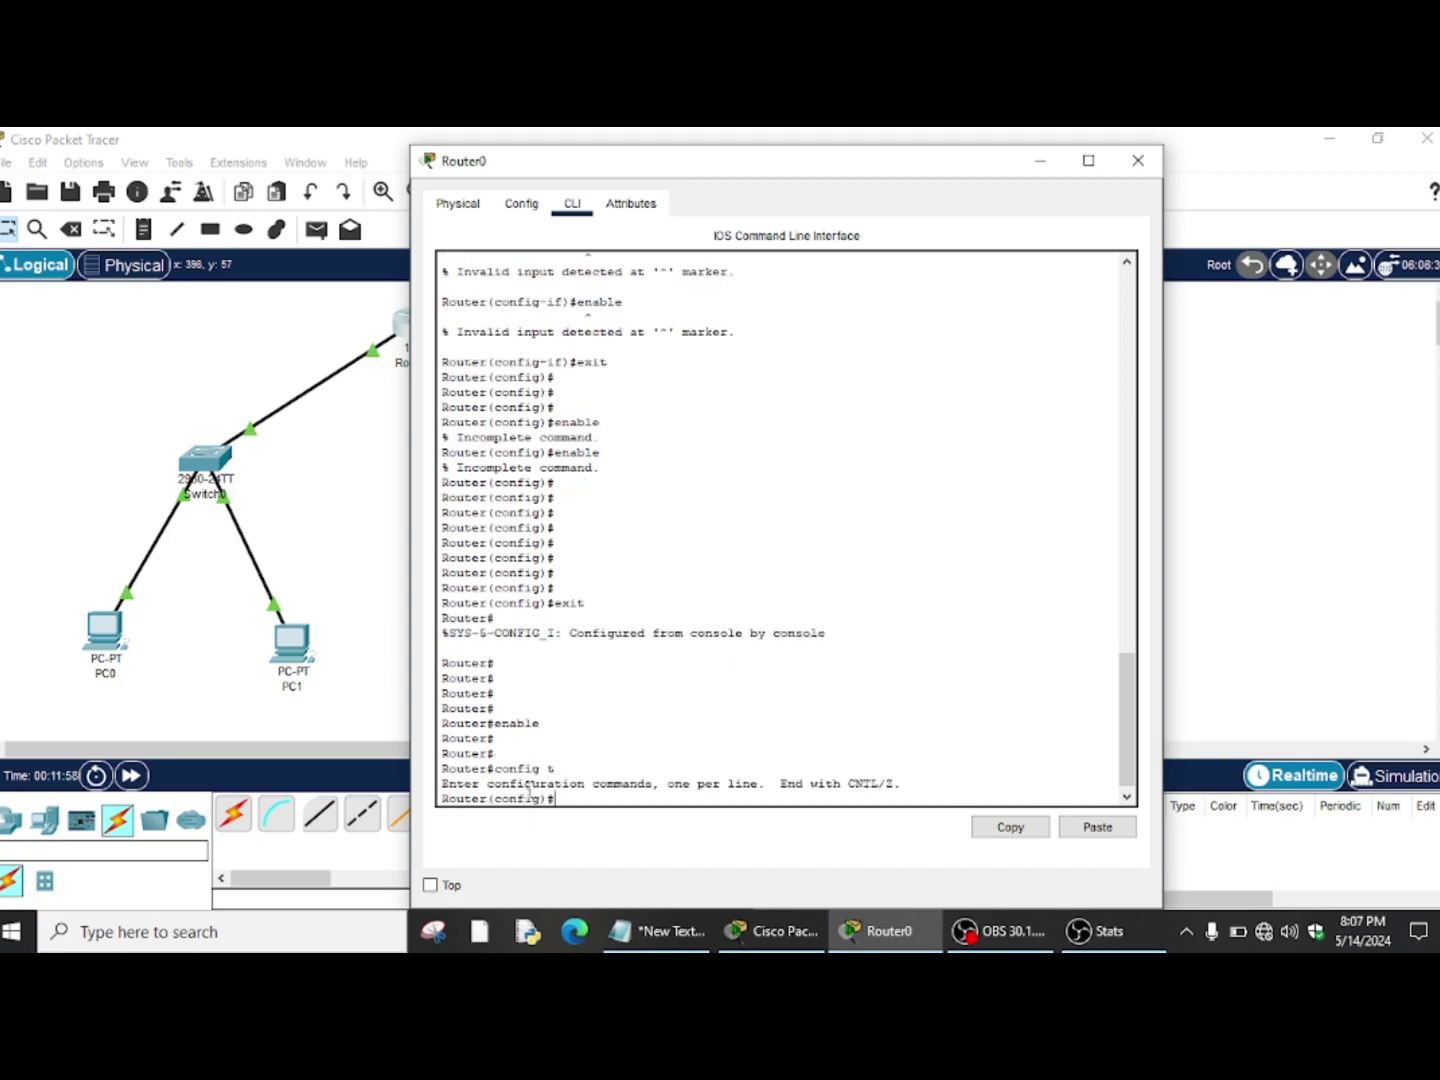
key("Return")
key("Return")
key("Return")
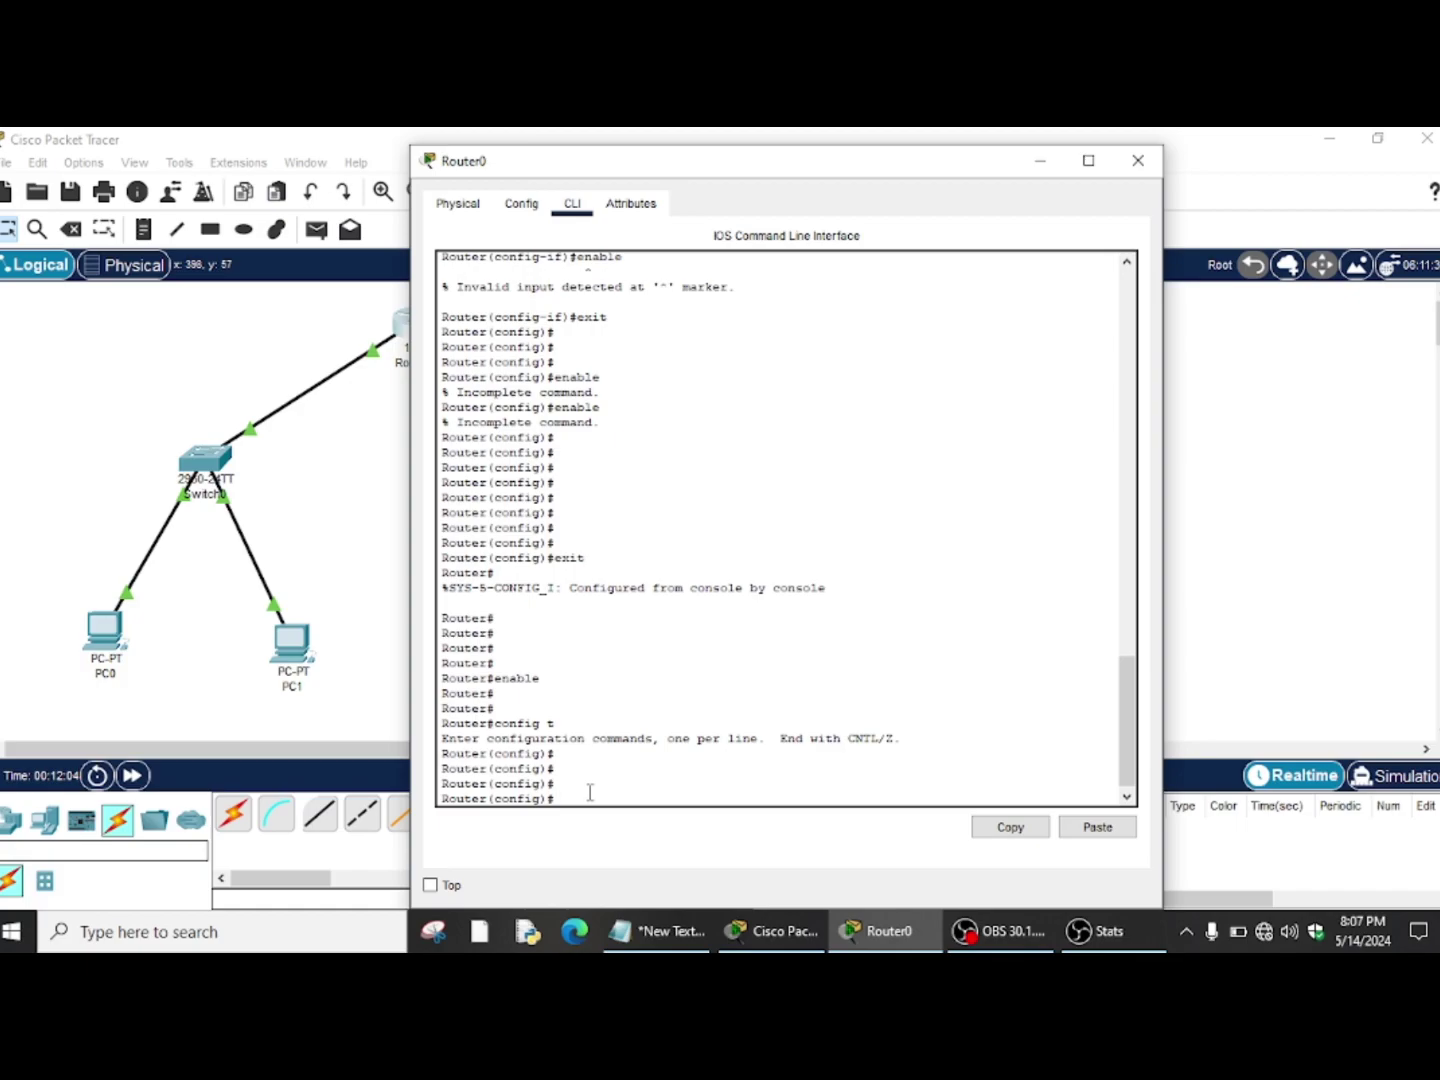
Enter configuration mode for the router's second port with the command interface gigabitEthernet 0/1
type("inte")
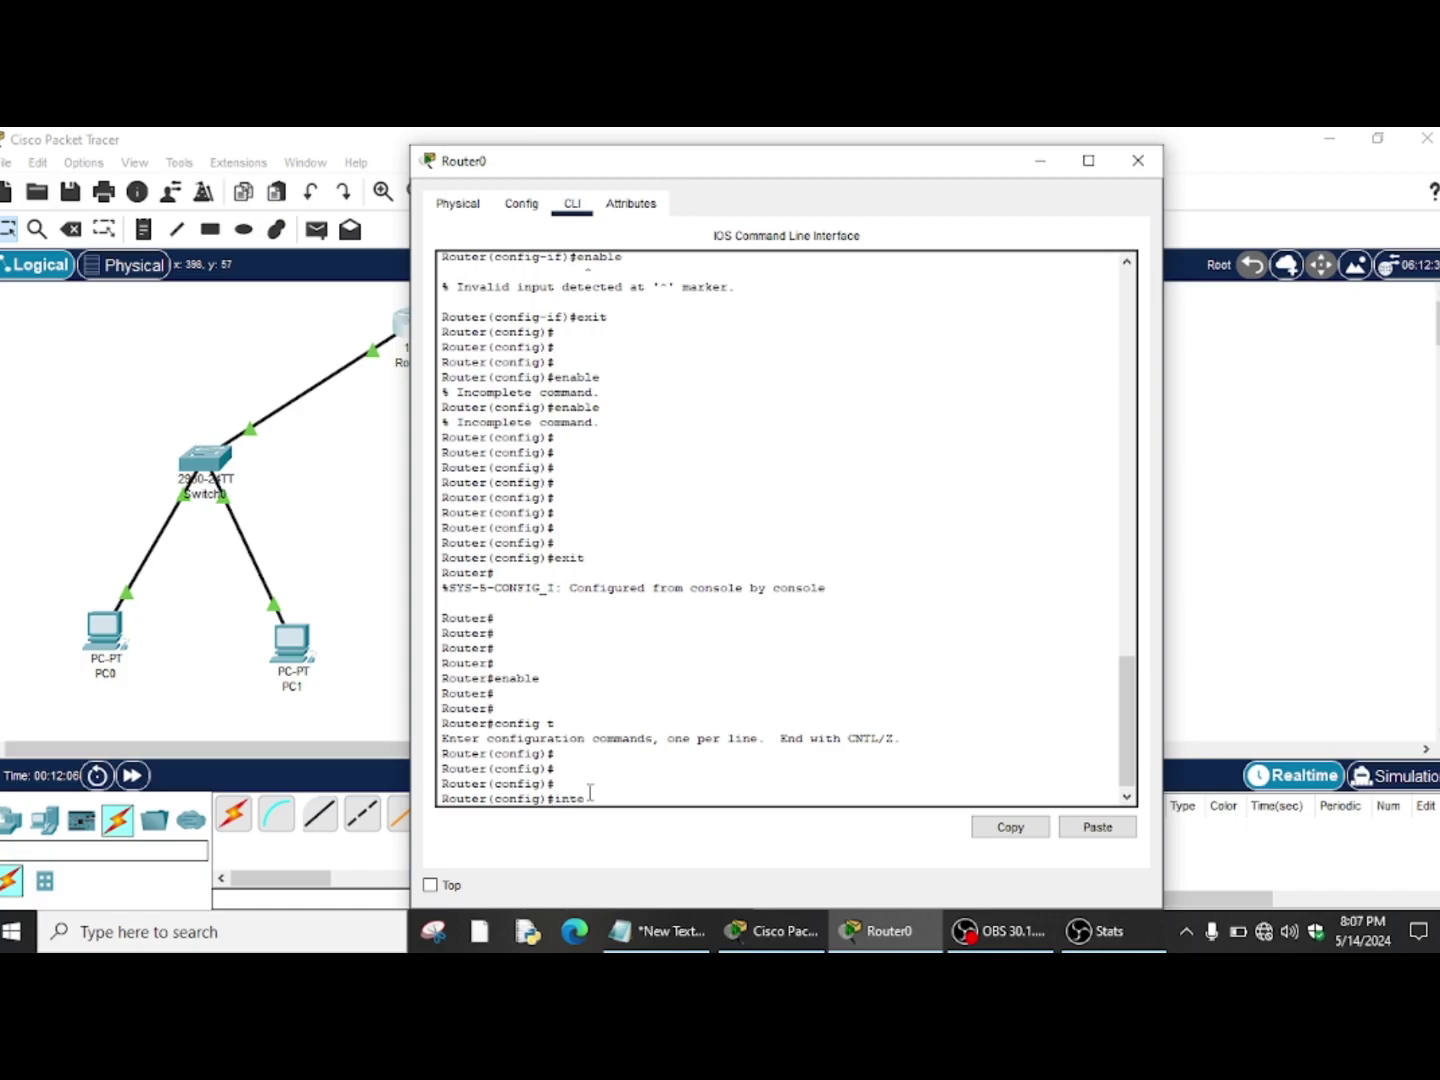
type("rface gigabitEthernet")
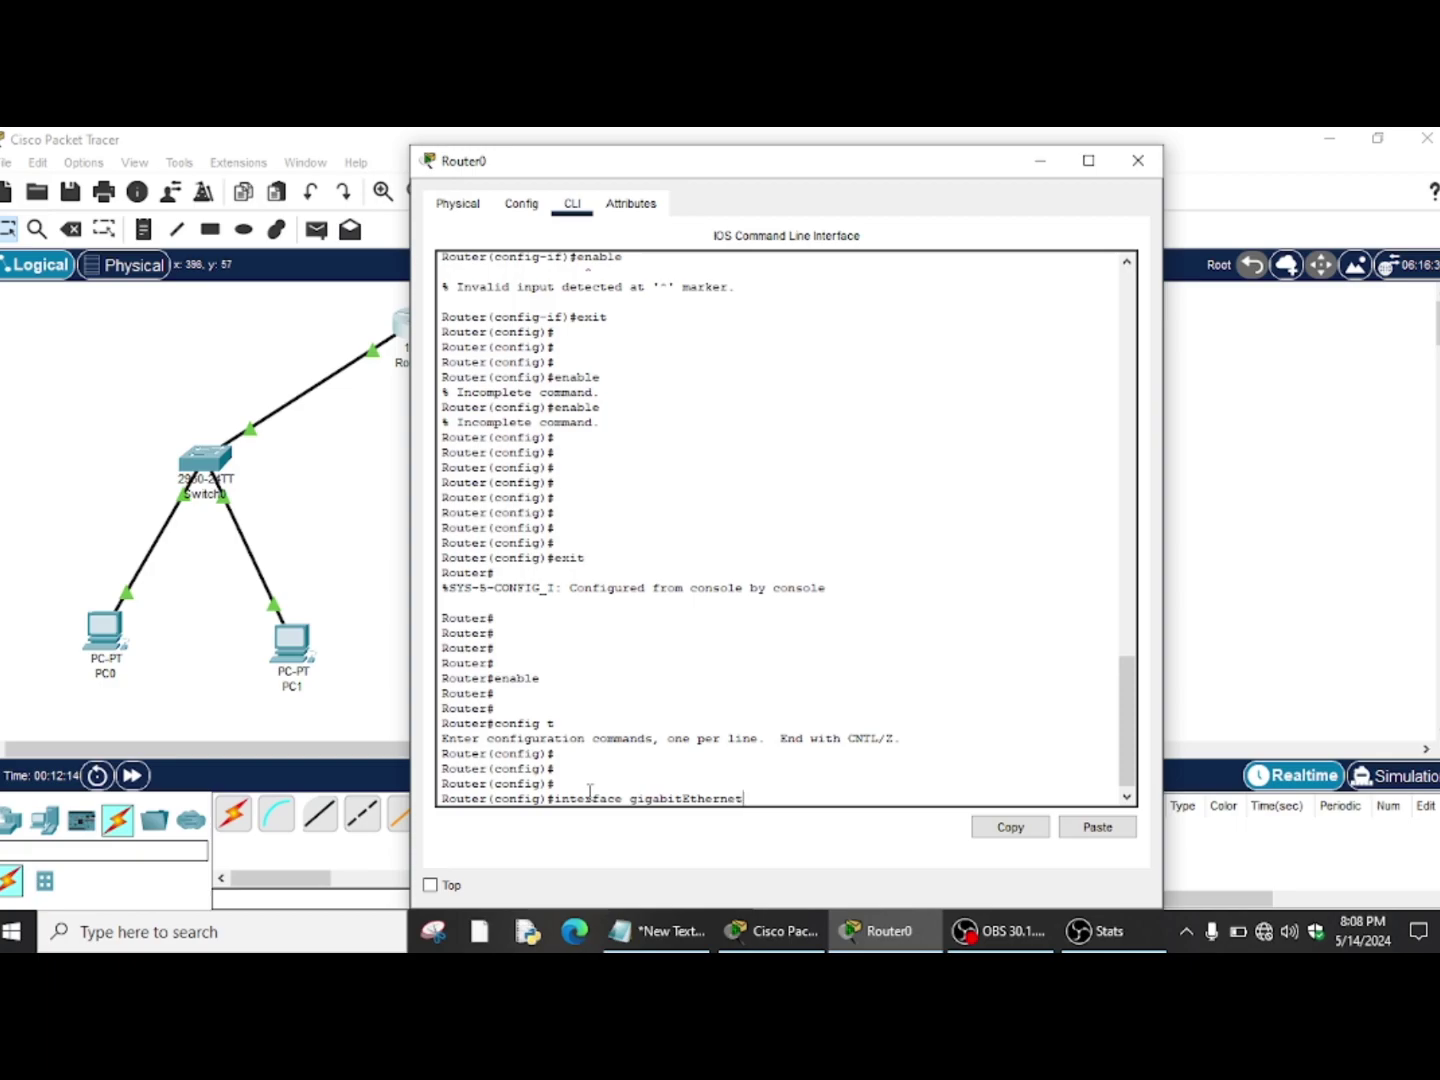
type(" 0/1")
key("Return")
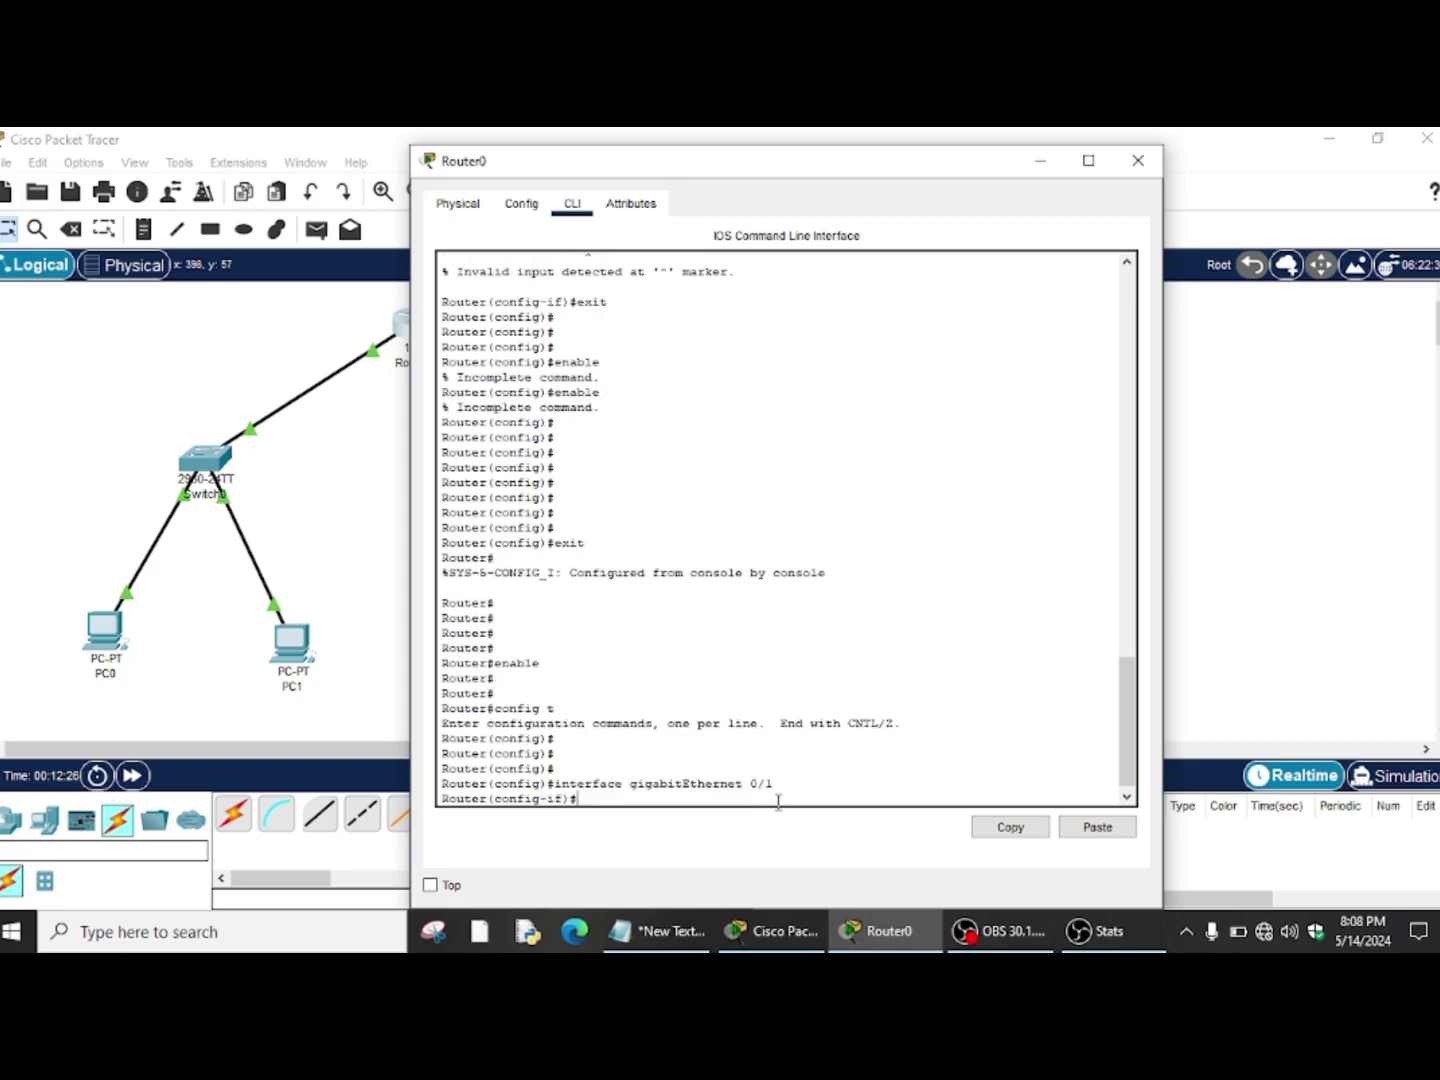
key("Return")
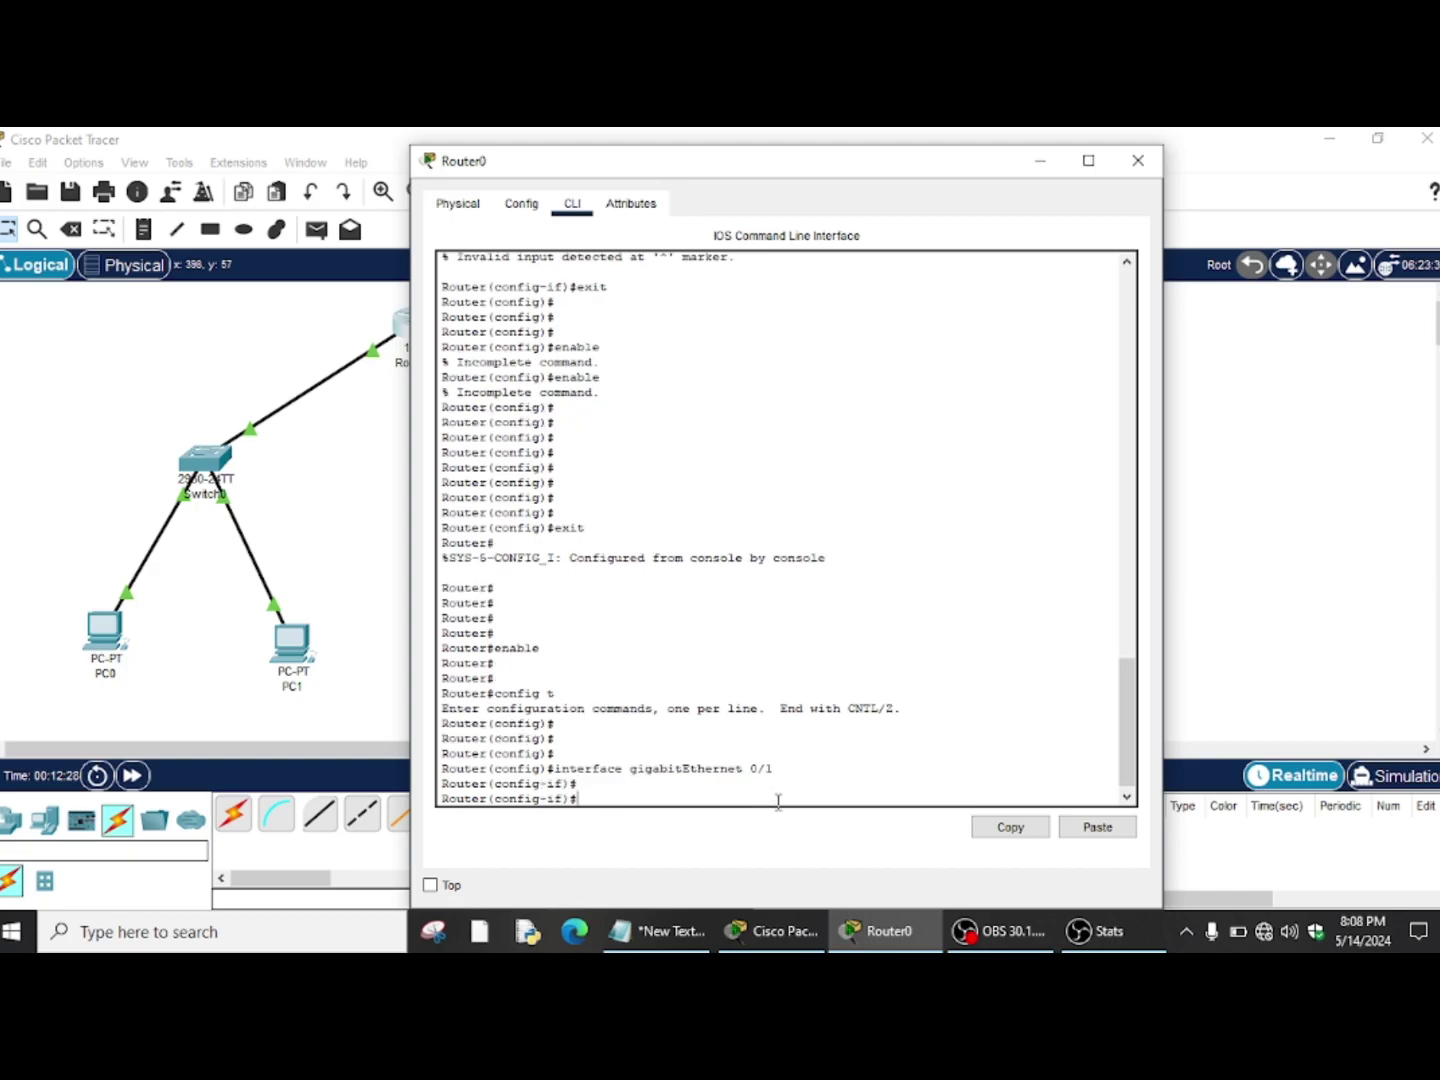
Assign the router's GigabitEthernet 0/1 interface its address with the command ip address 192.168.1.100 255.255.255.0
type("ip address 192.168.1.100")
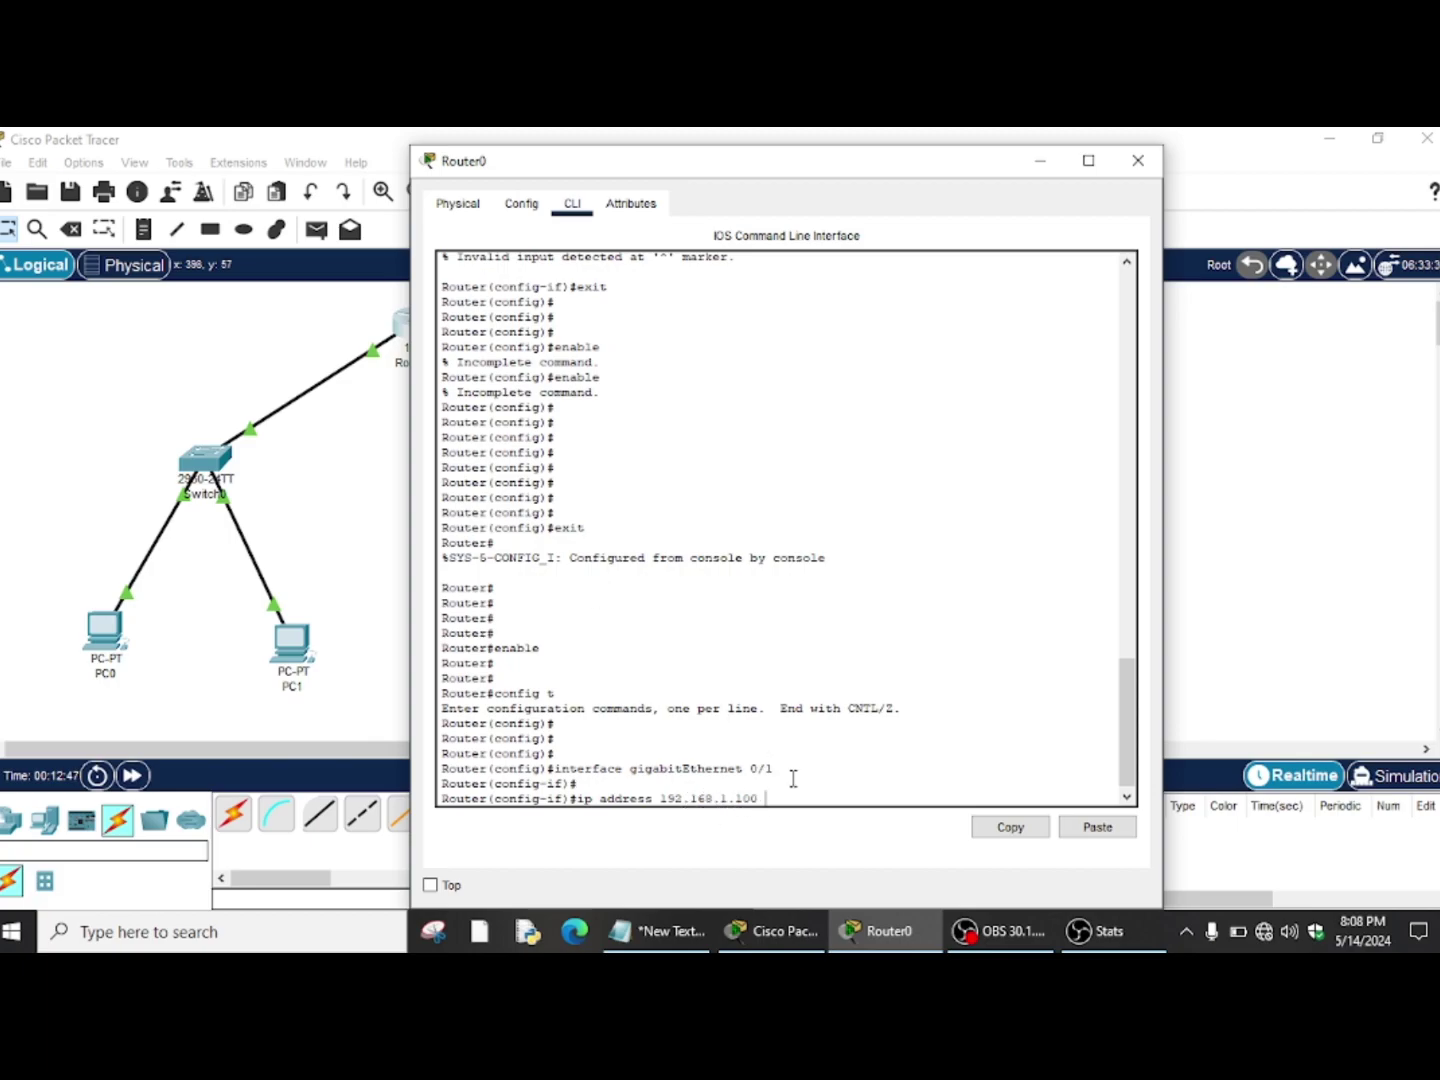
type("255.255.255.0")
key("Return")
key("Return")
key("Return")
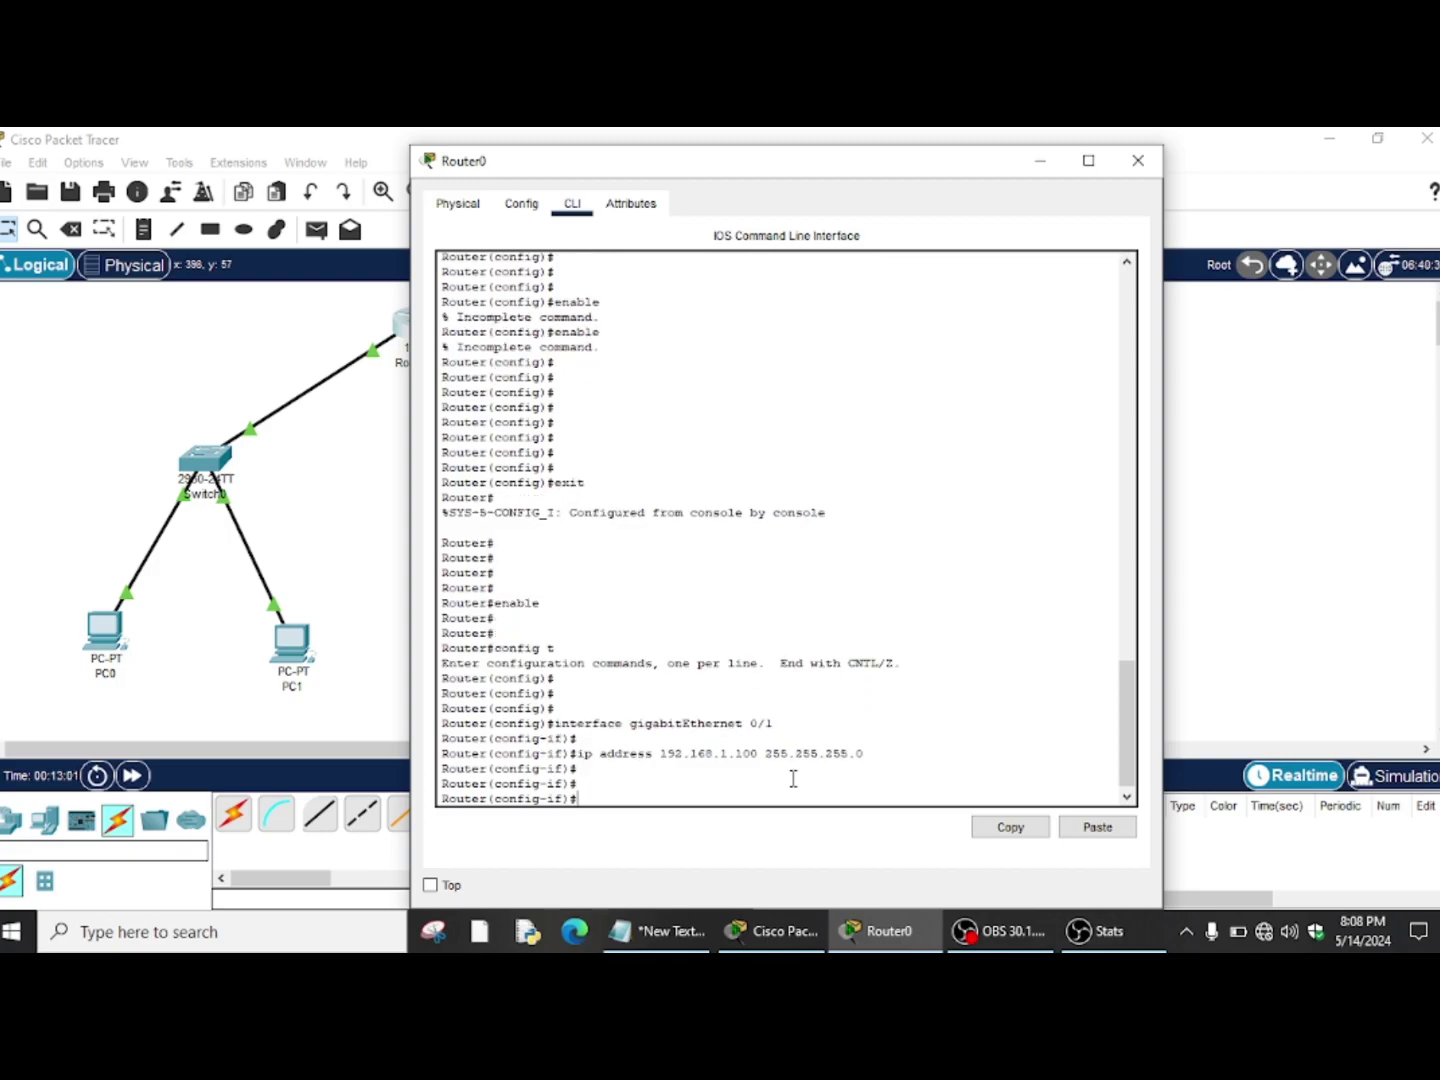
Bring up the router's GigabitEthernet 0/1 interface with the no shutdown command
type("no shutdown")
key("Return")
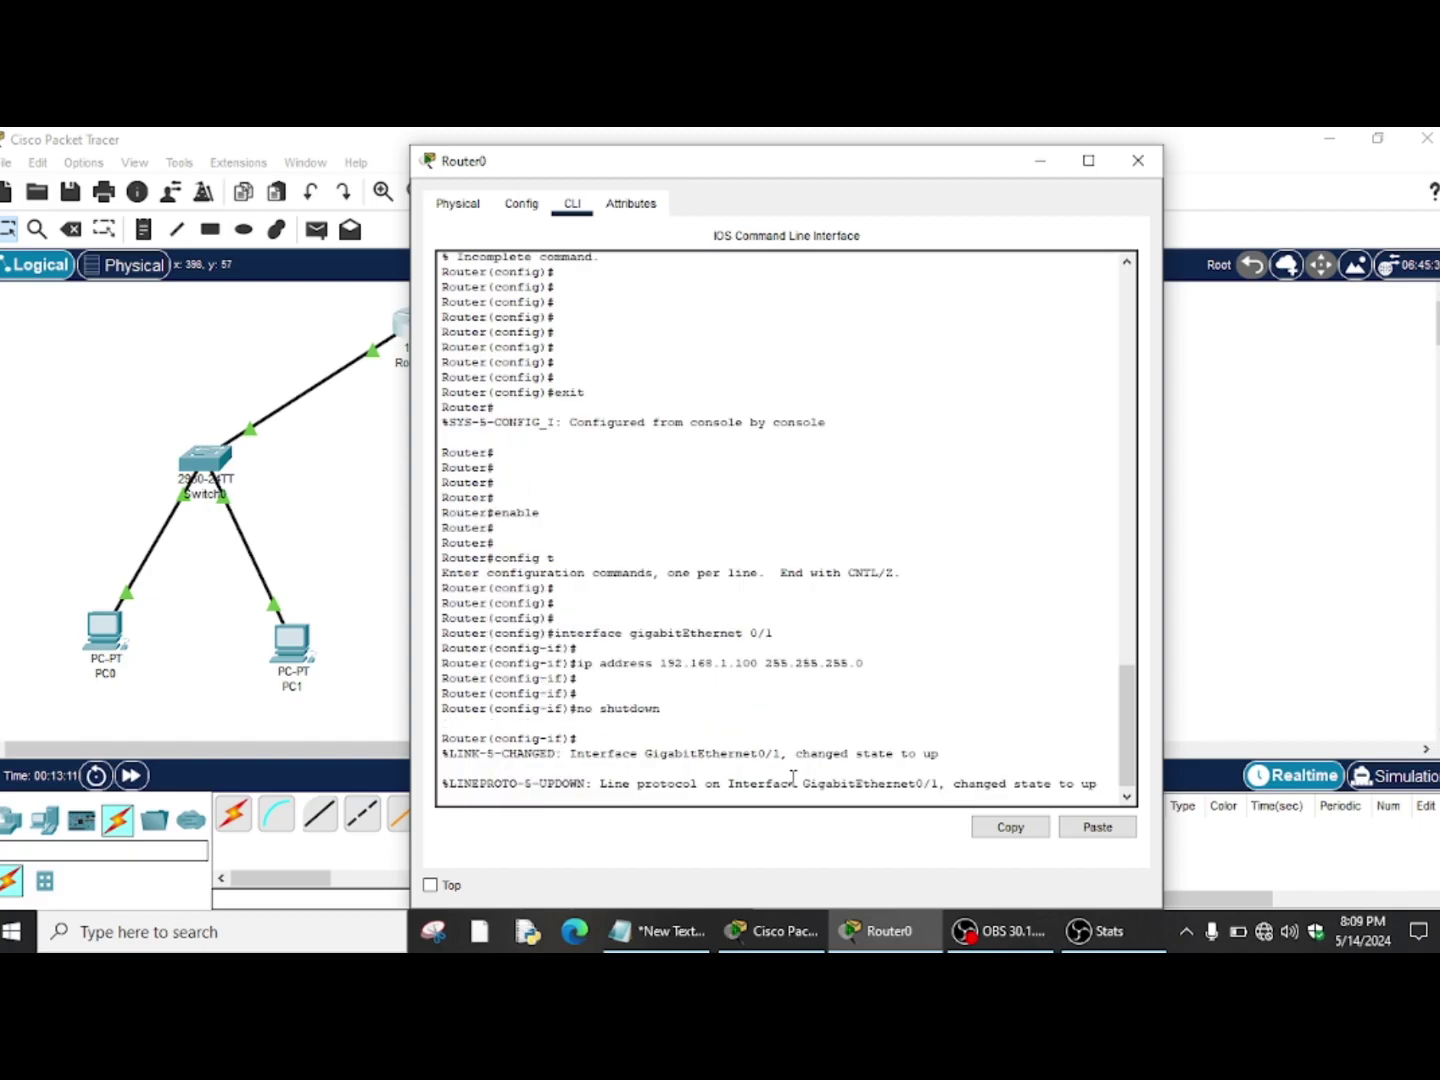
key("Return")
Leave the GigabitEthernet 0/1 interface configuration mode with the exit command and close Router0's window
type("exit")
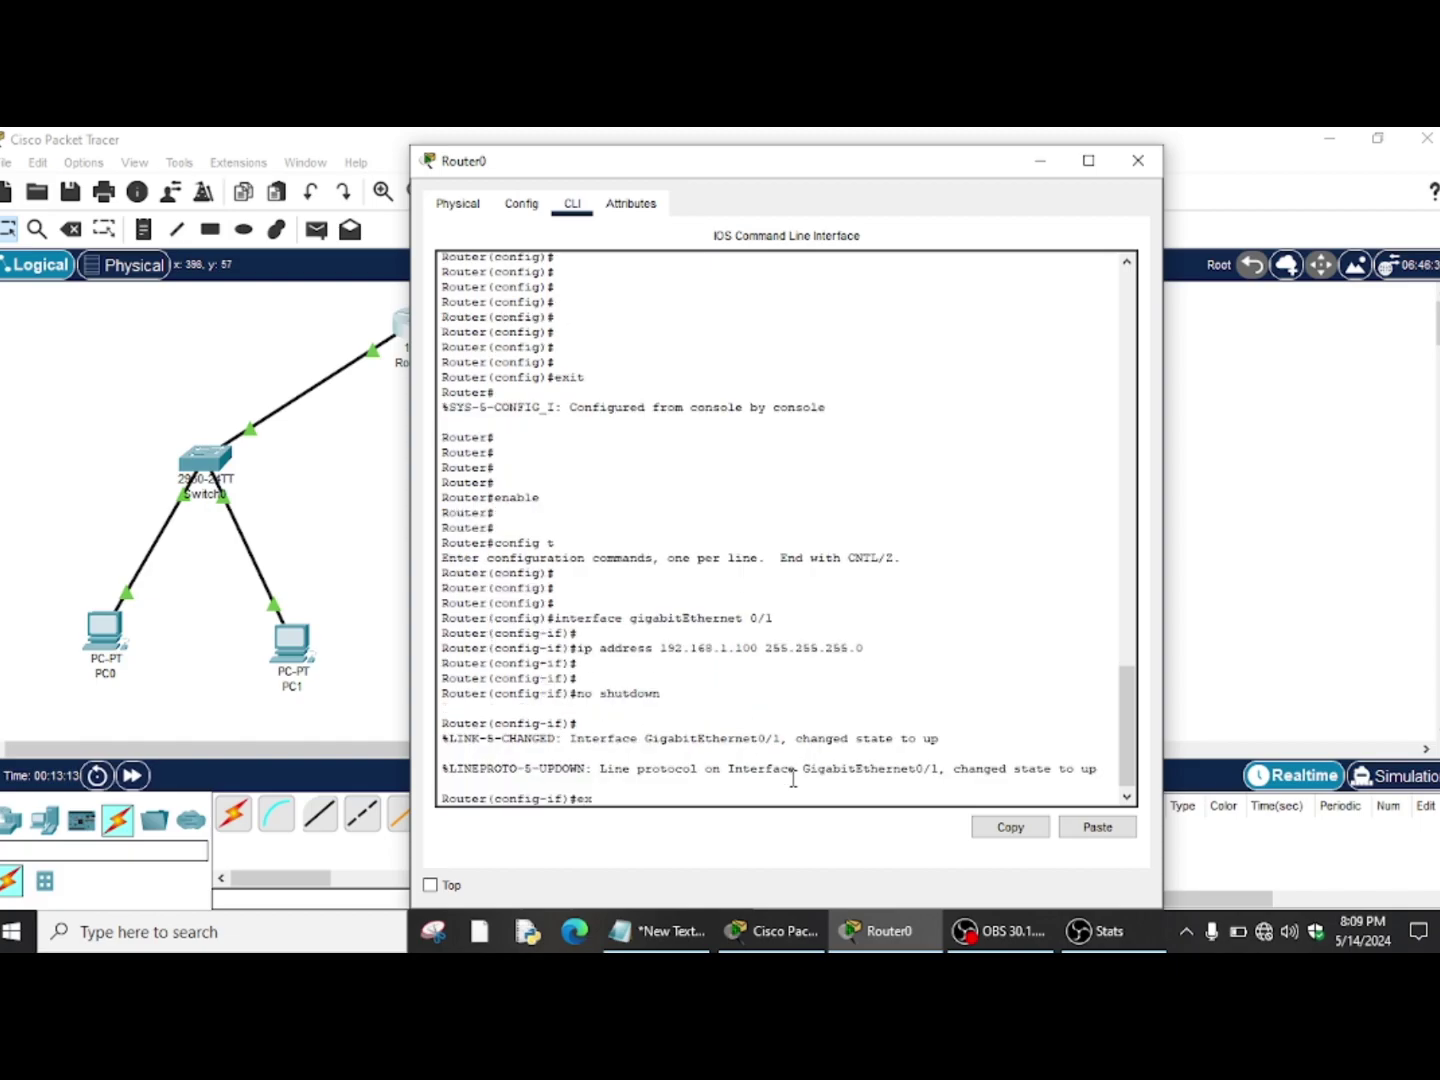
key("Return")
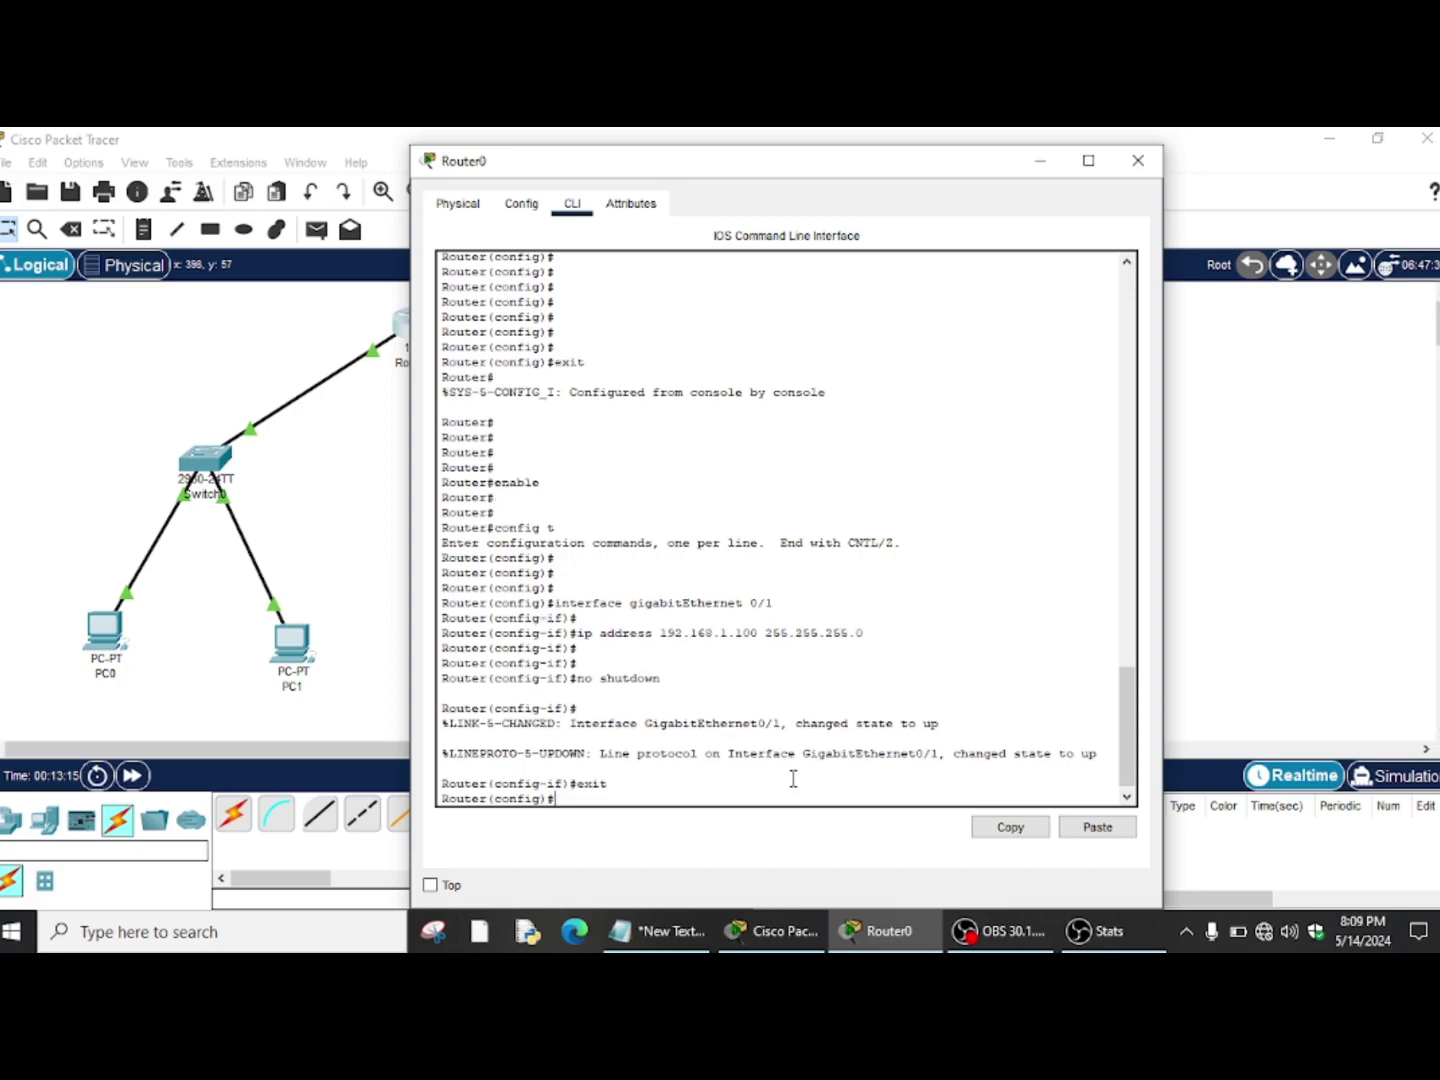
key("Return")
key("Return")
left_click(1137, 164)
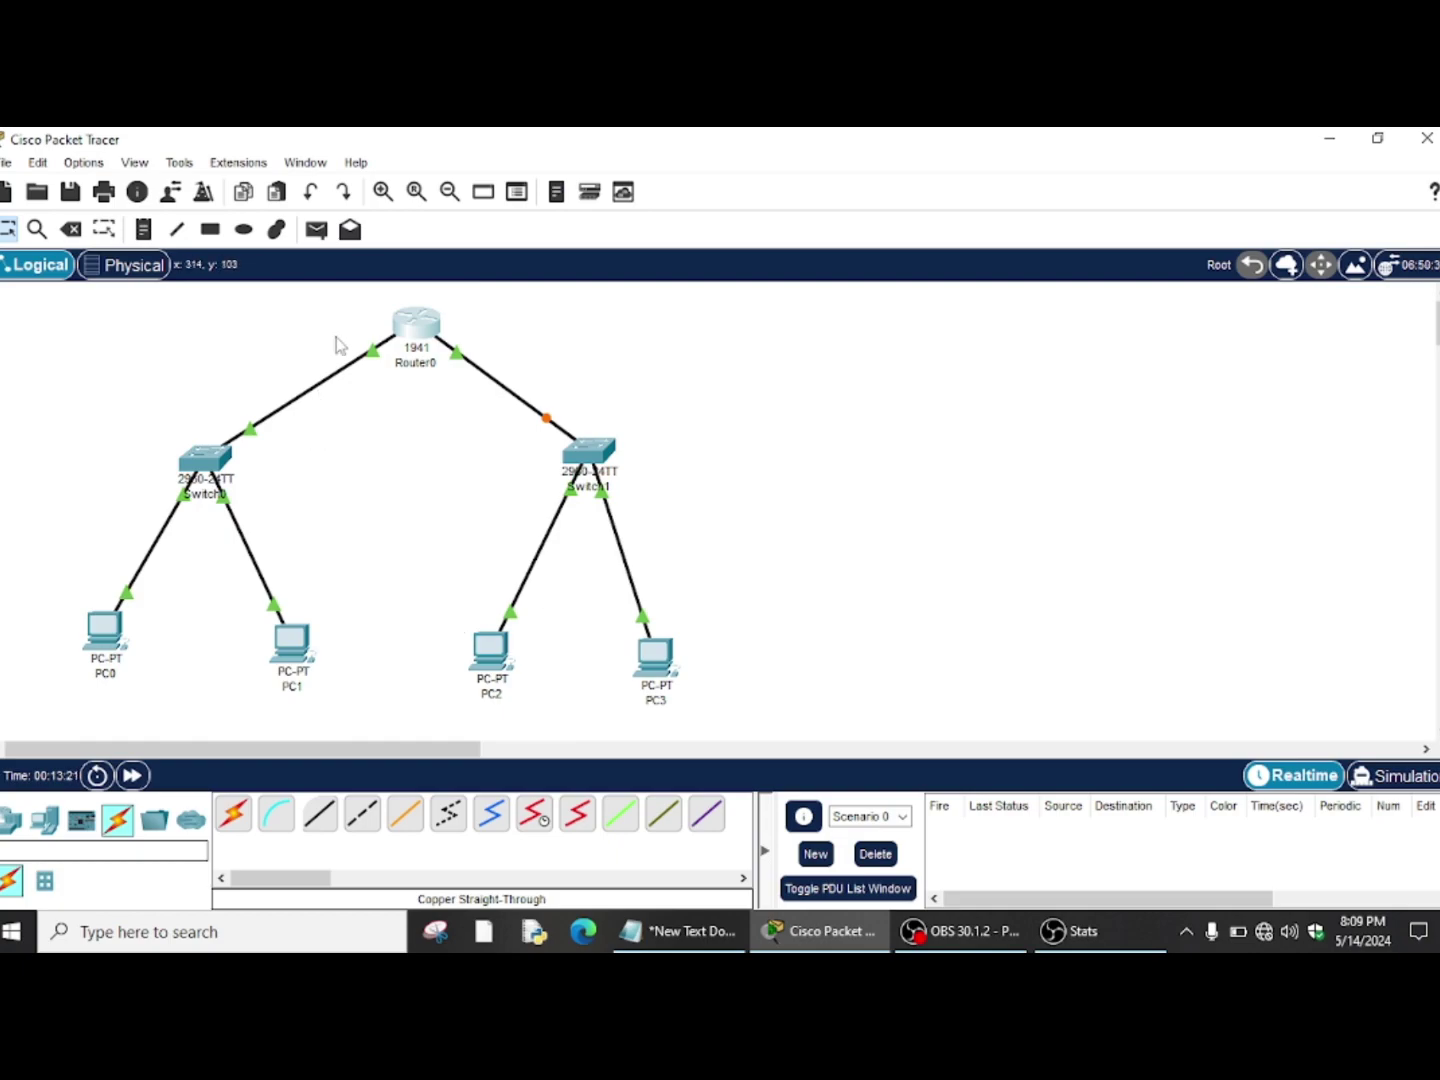
Try to send a simple PDU from PC0 to PC3
left_click(317, 230)
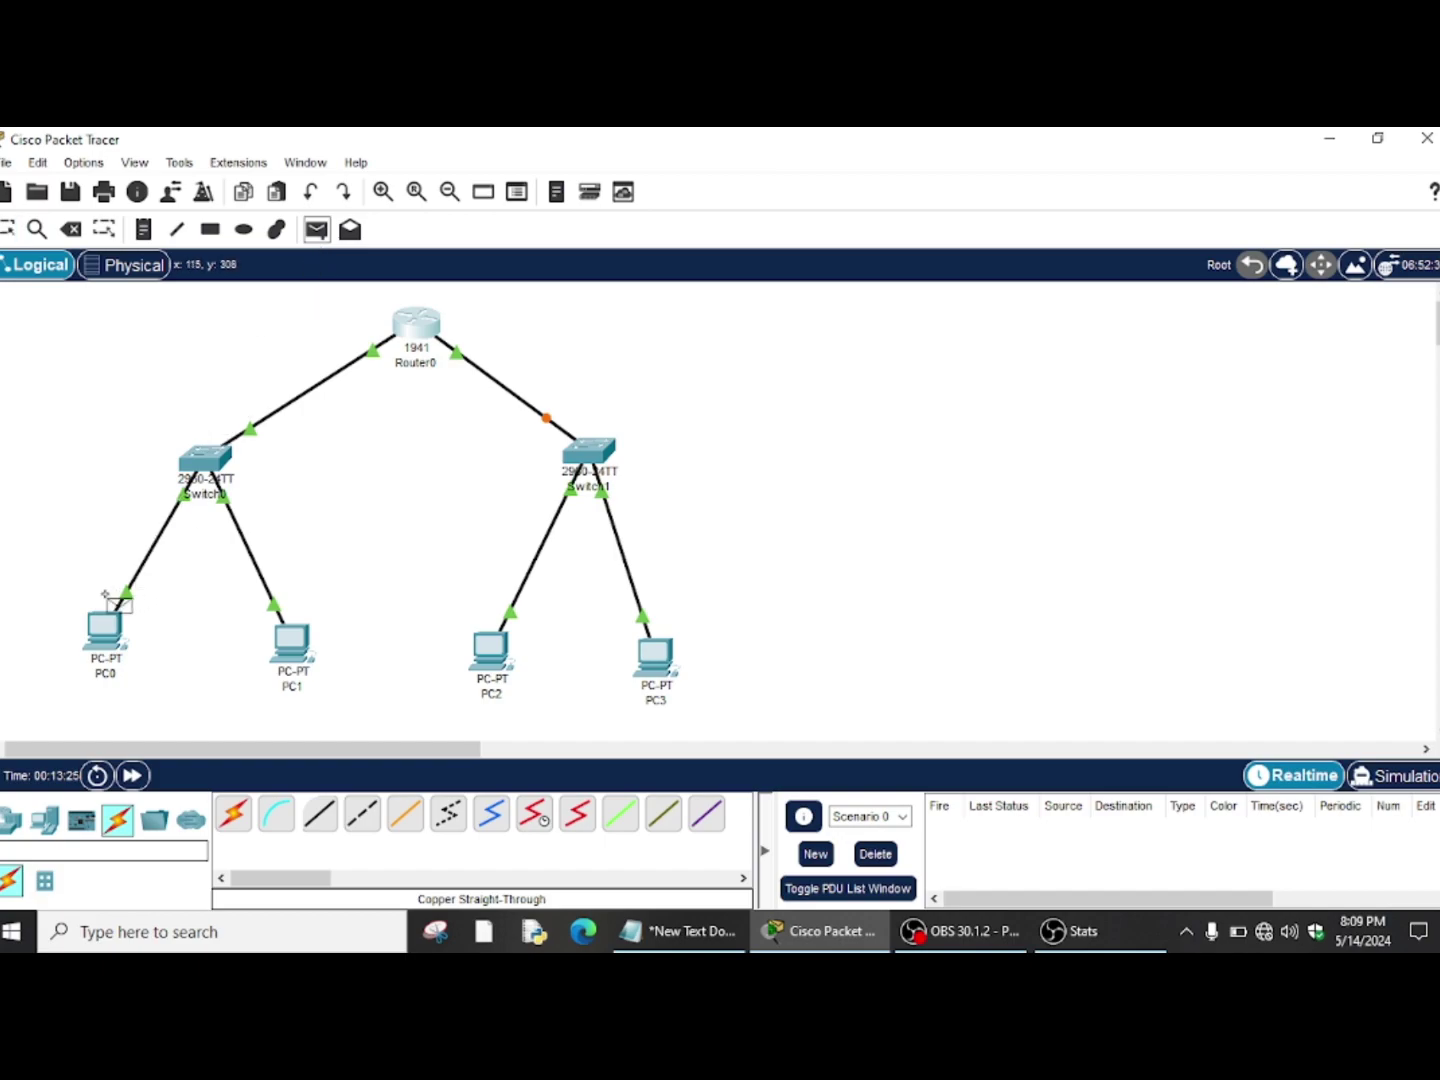
double_click(98, 628)
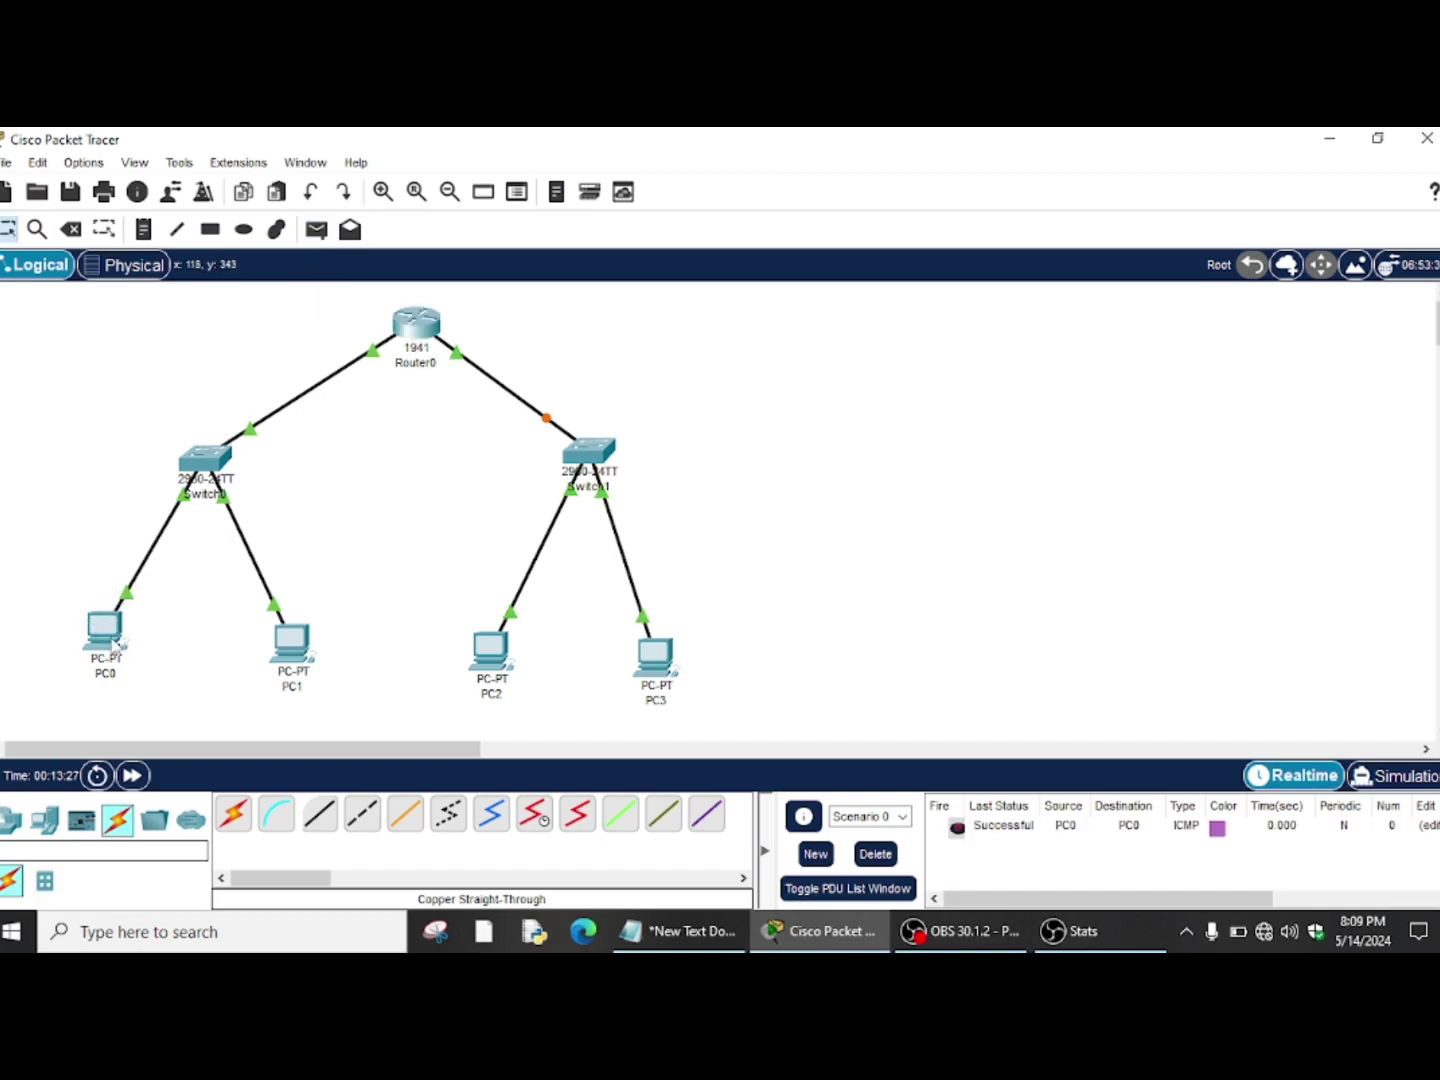
left_click(661, 662)
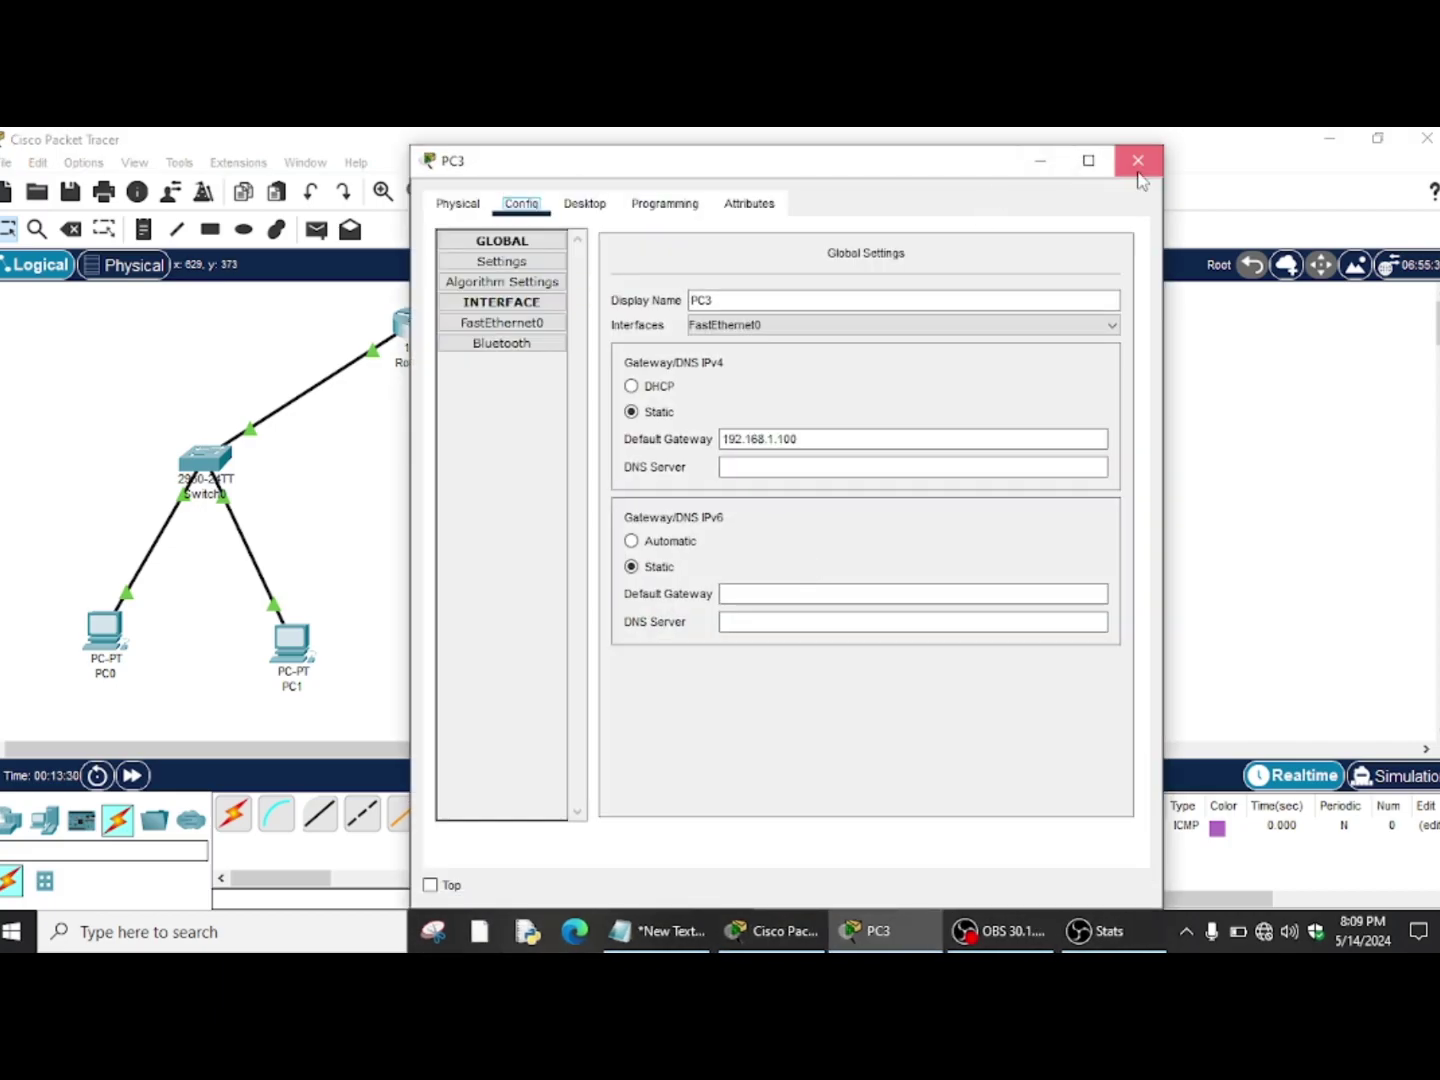
left_click(1139, 160)
Send a simple PDU with PC0 as the source and PC3 as the destination
left_click(319, 233)
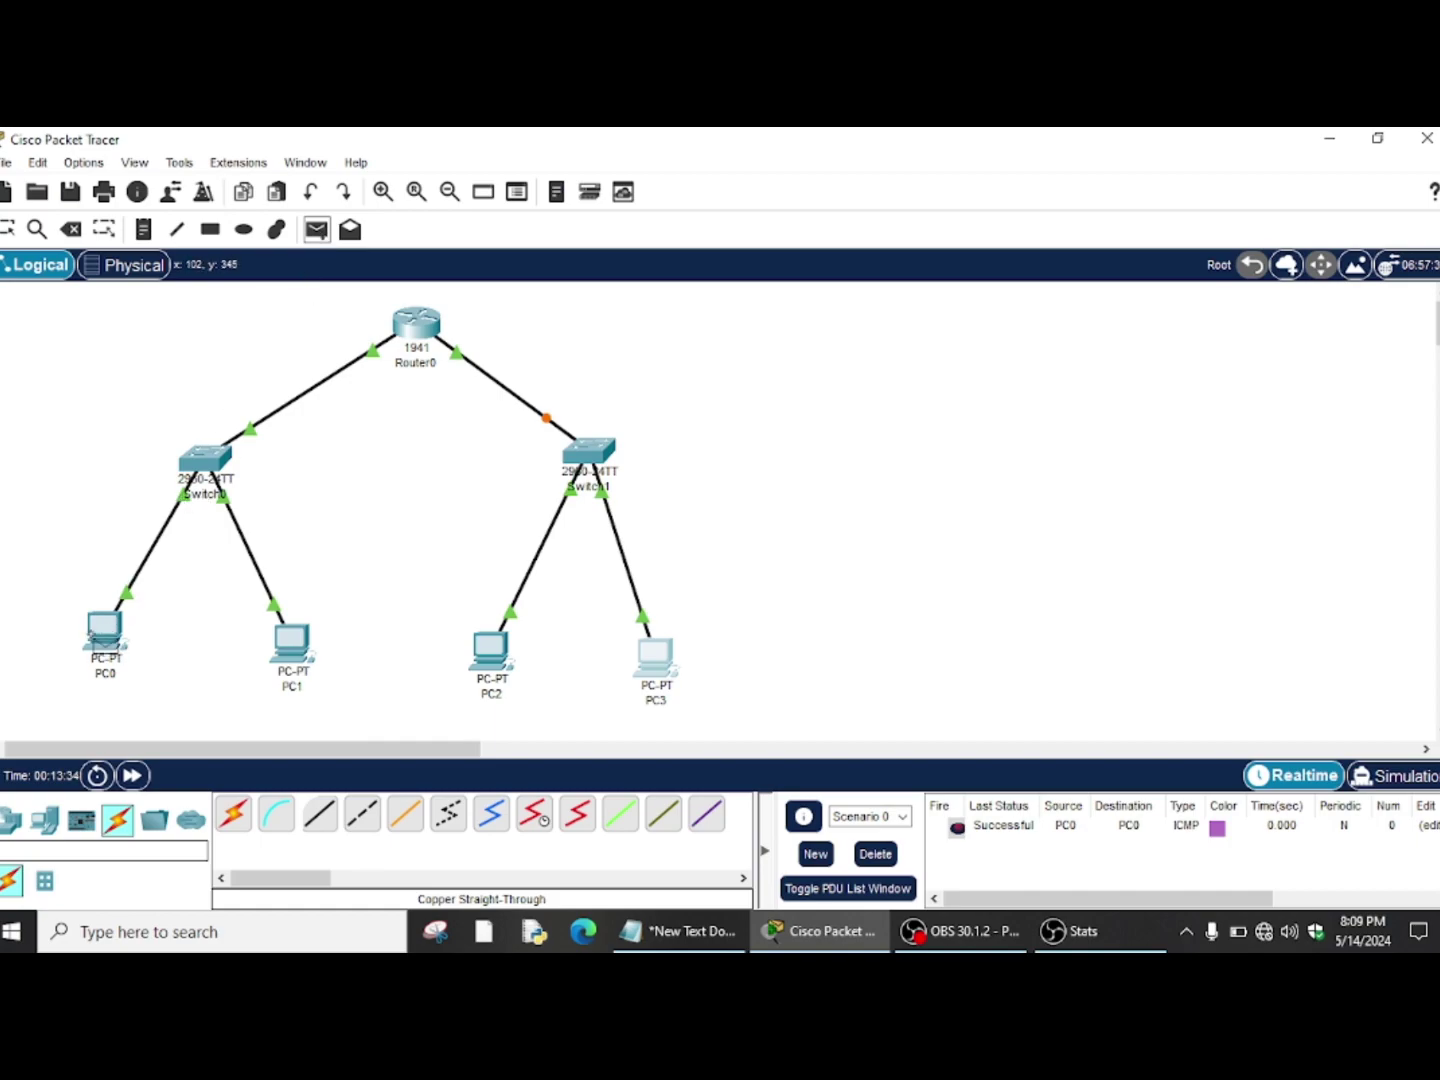
left_click(105, 632)
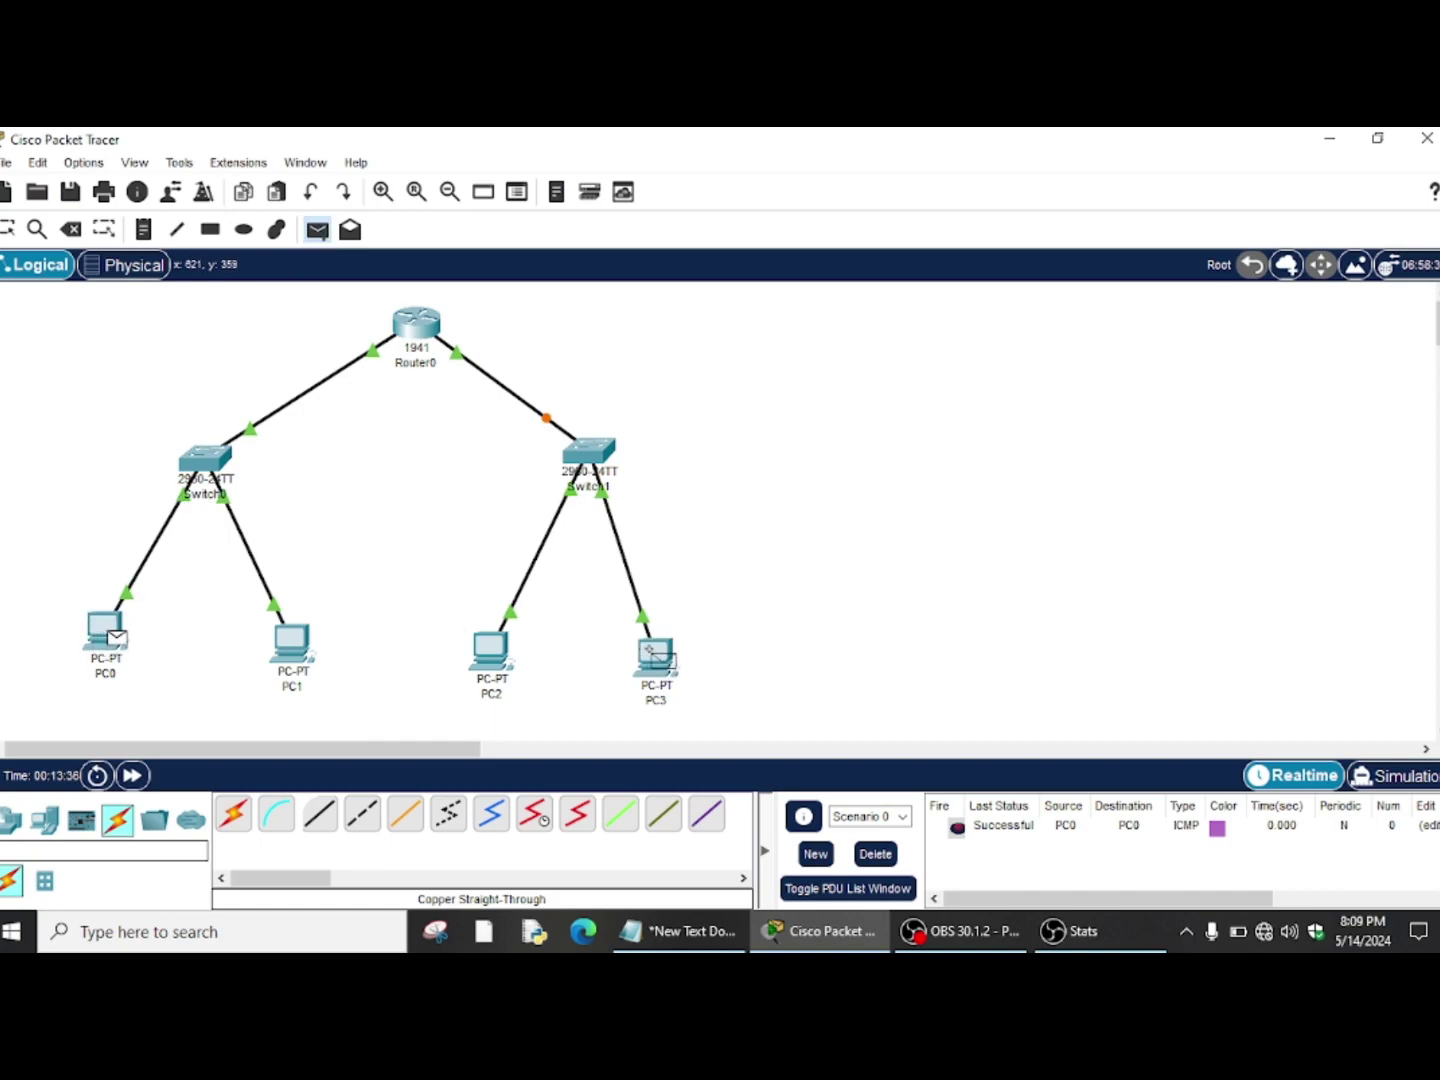
mouse_move(651, 648)
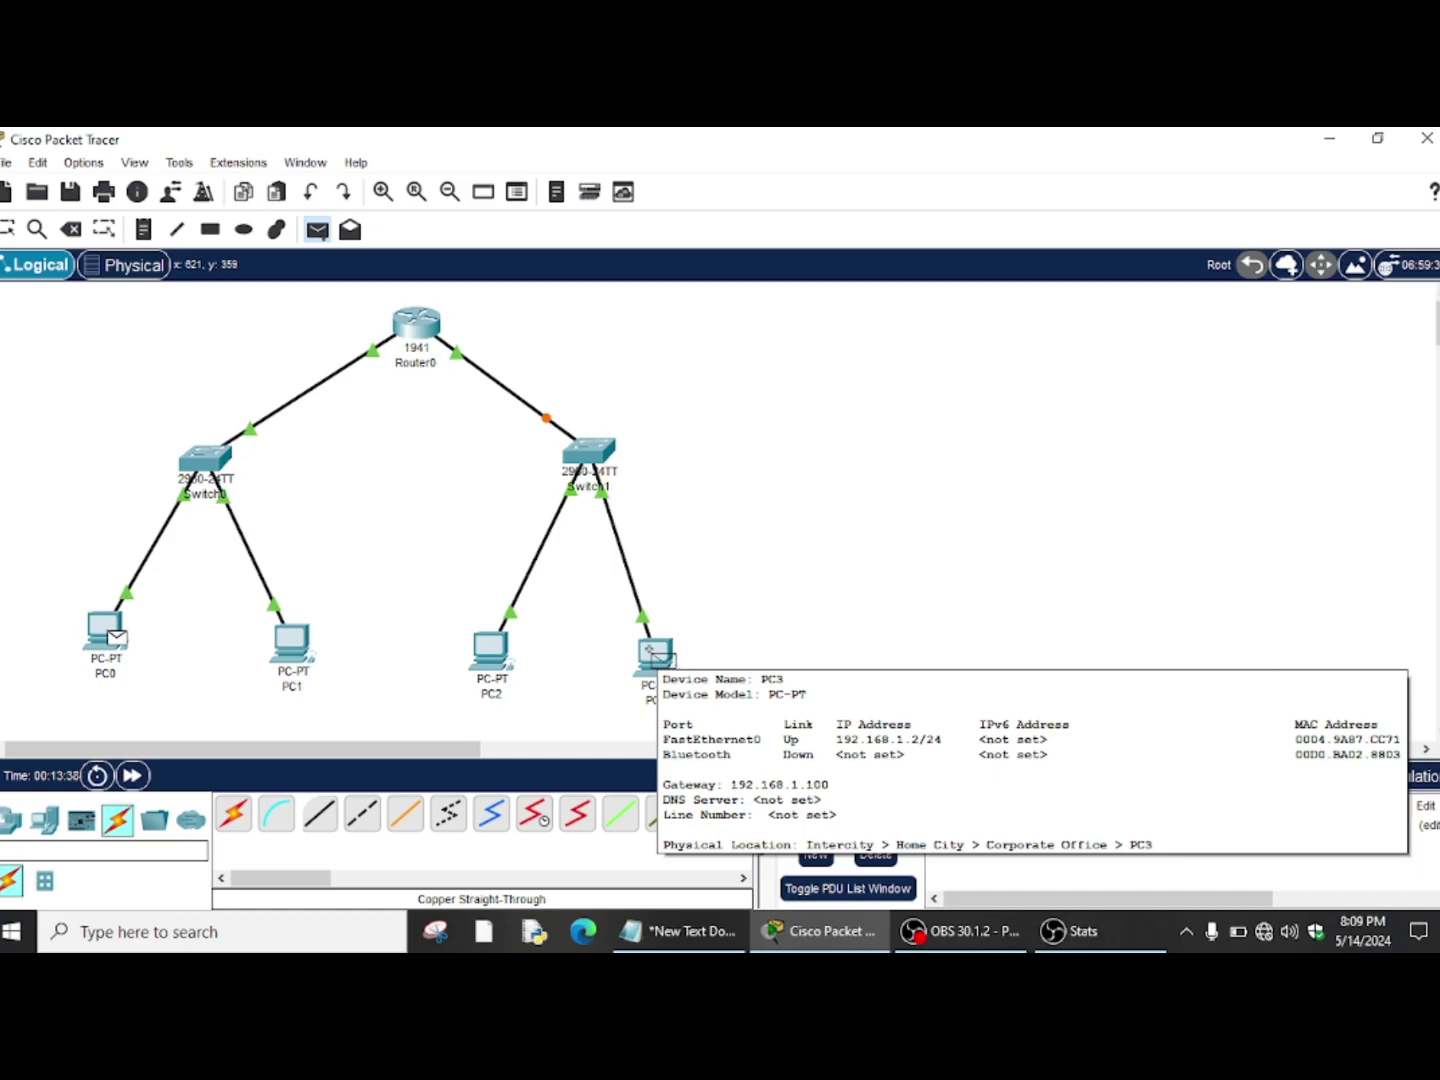
left_click(651, 648)
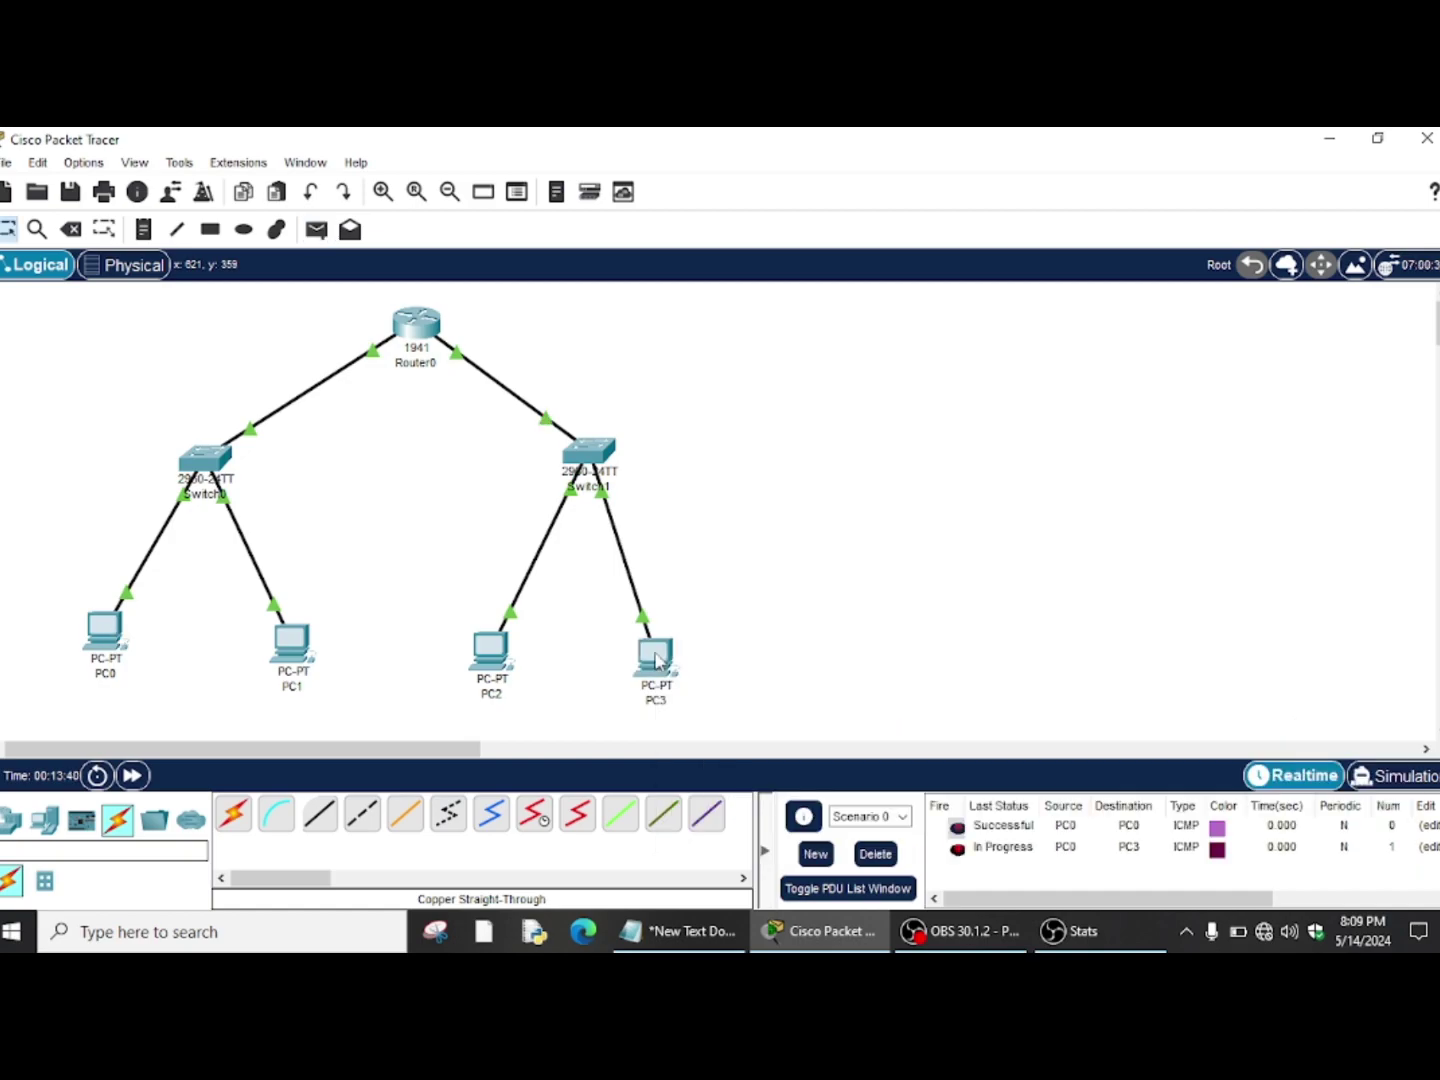
Play the PC0 to PC3 packet exchange in simulation mode, stop it and return to realtime mode
left_click(1391, 785)
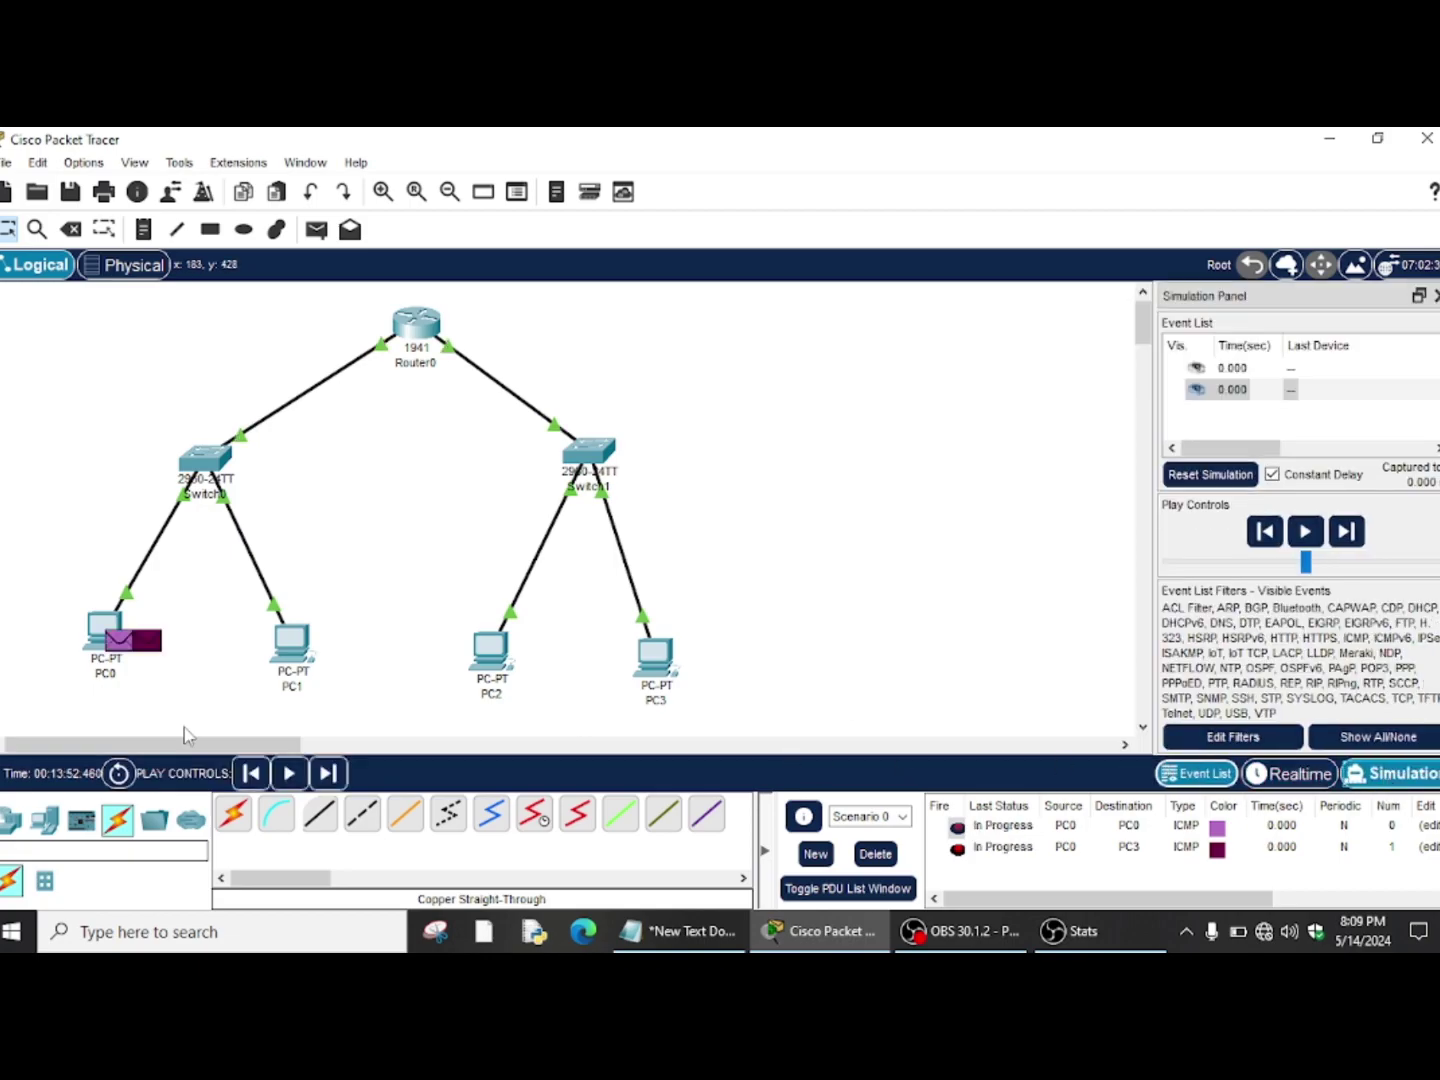
left_click(290, 774)
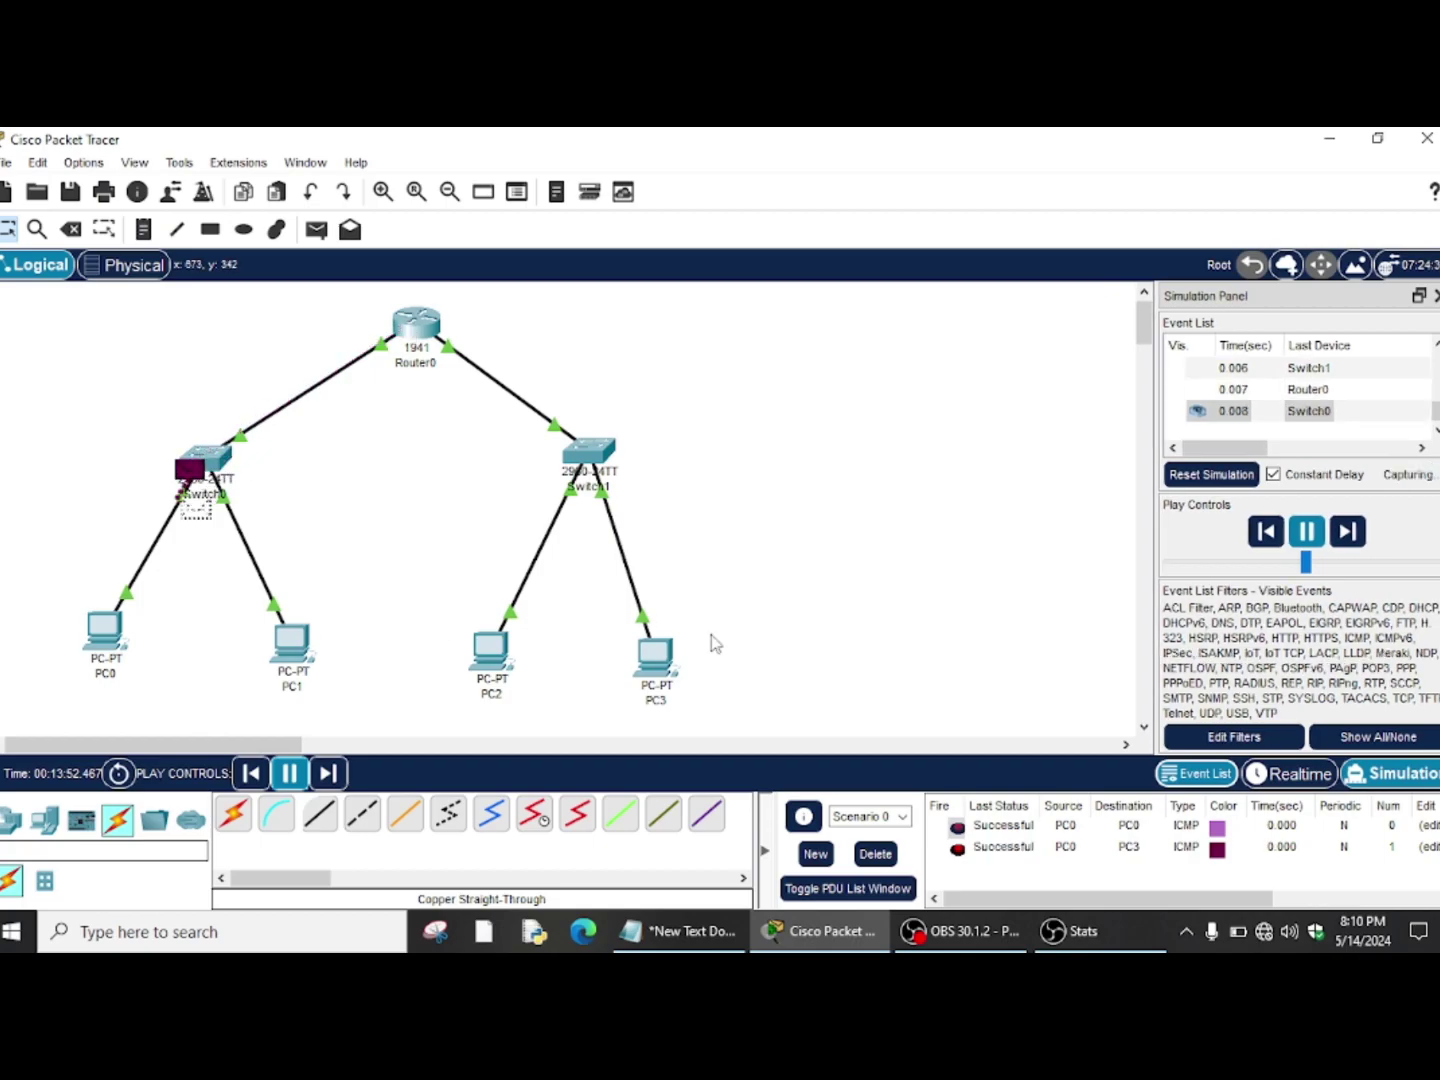
left_click(1310, 531)
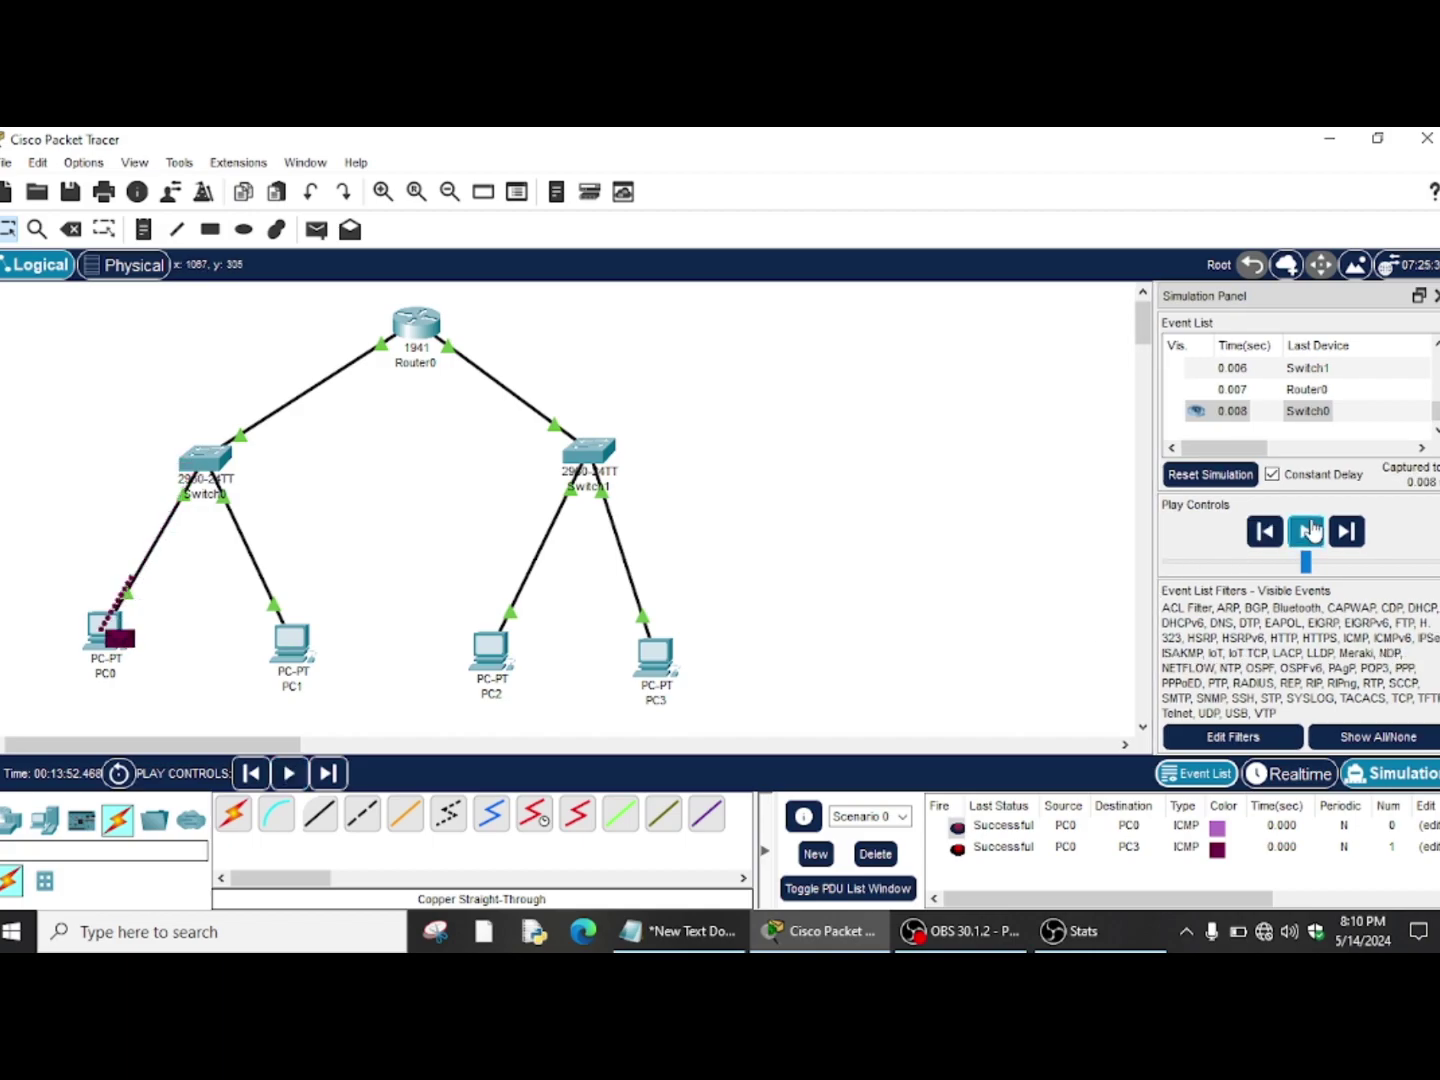
left_click(1294, 773)
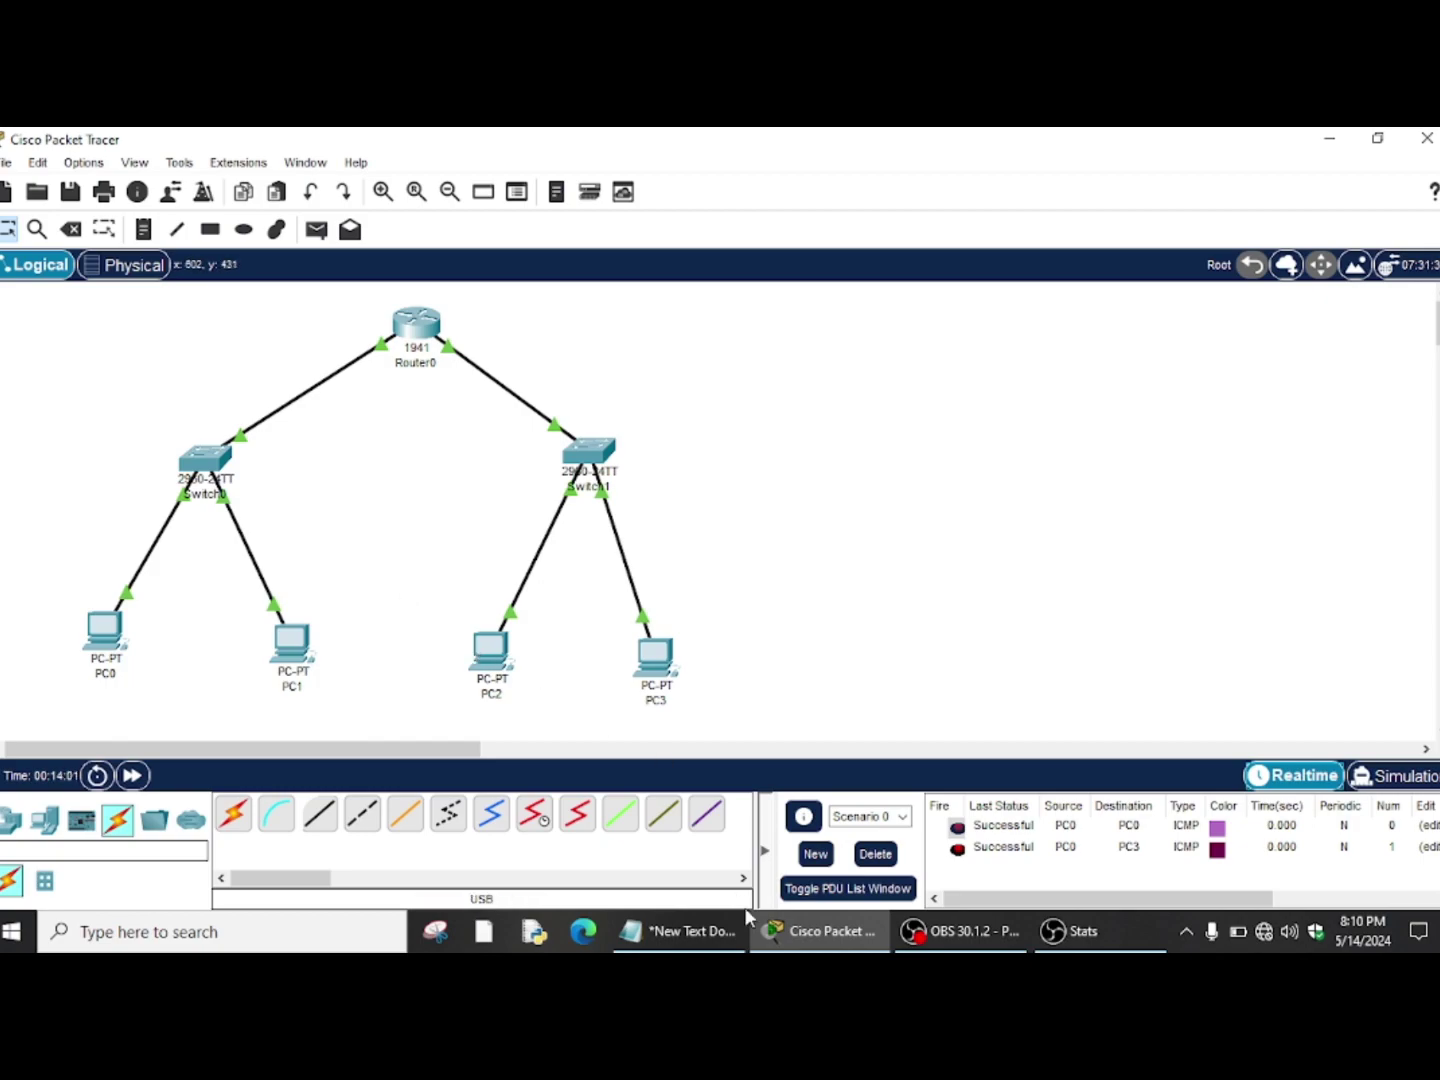
mouse_move(981, 930)
mouse_move(954, 847)
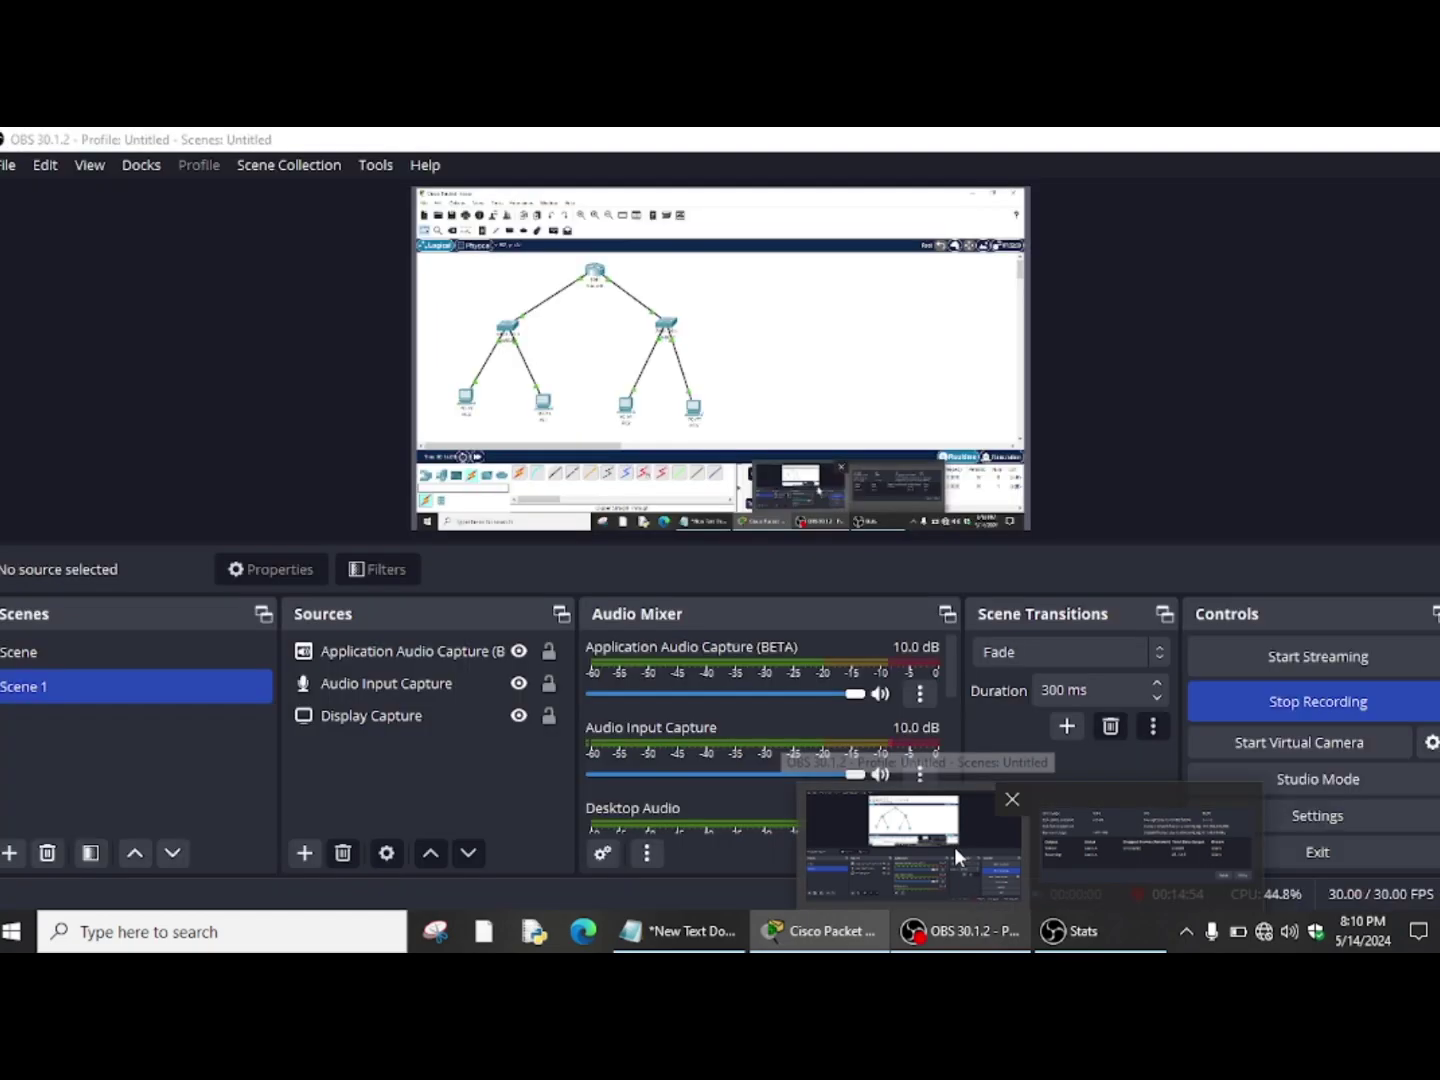